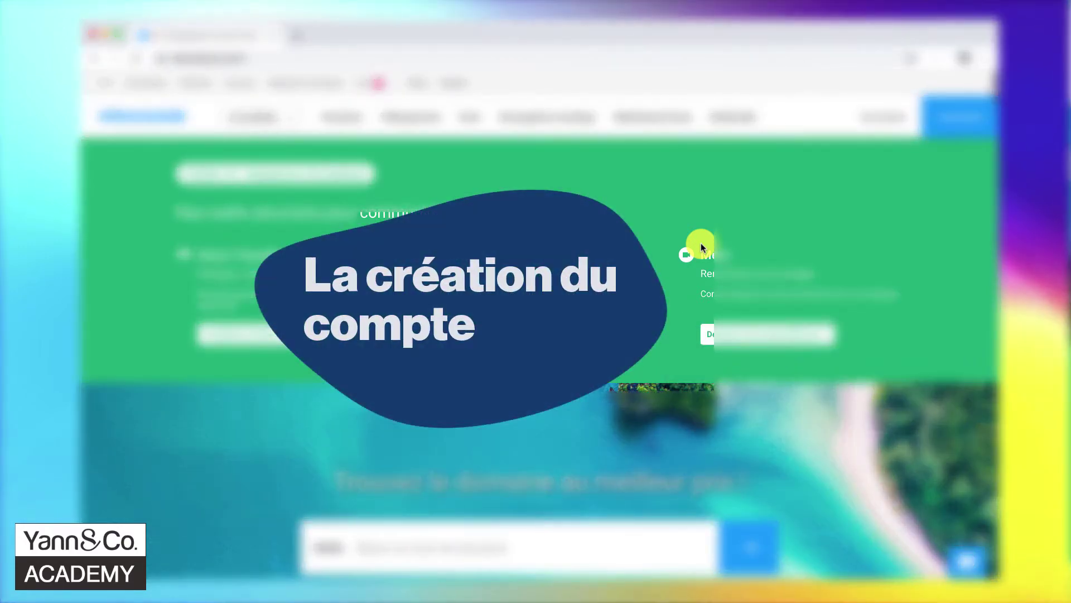
# - Go from Marketing & Events to the Newsletter page and take the 1'000 free credits offer
pyautogui.click(666, 118)
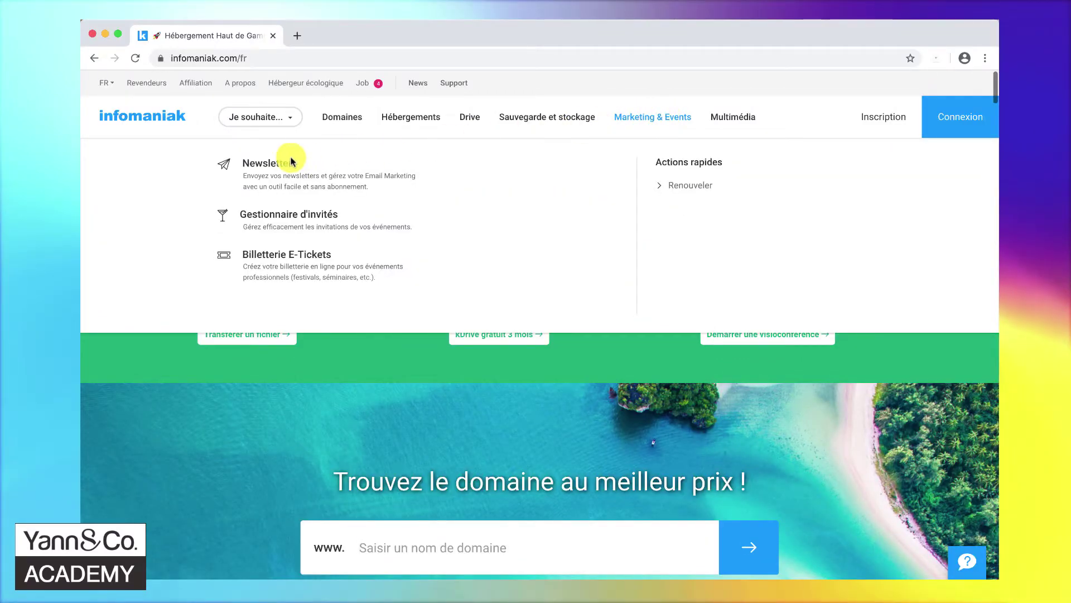
pyautogui.click(265, 165)
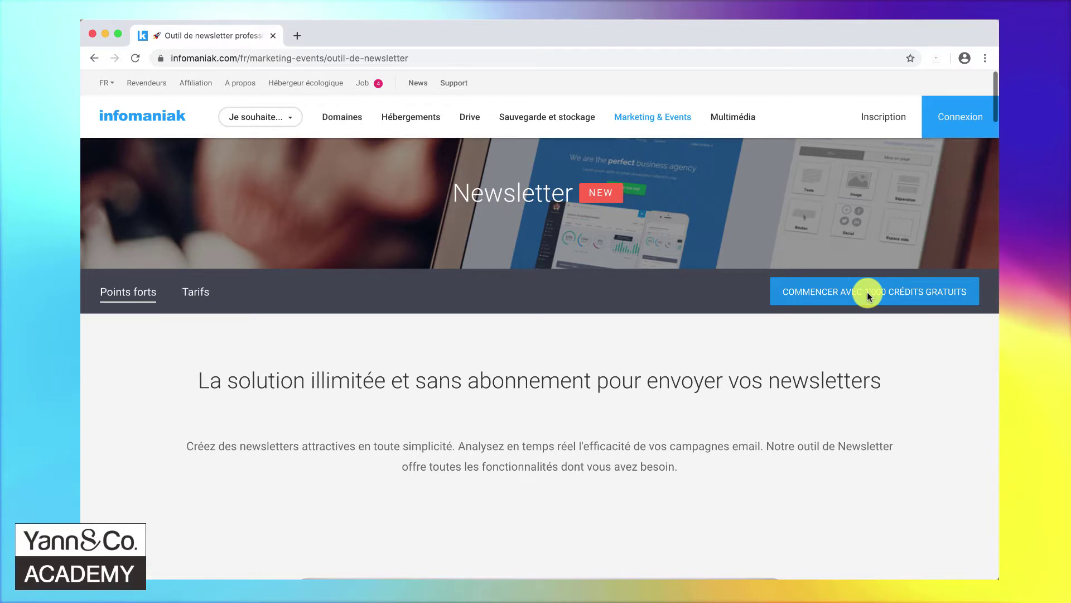
pyautogui.click(867, 292)
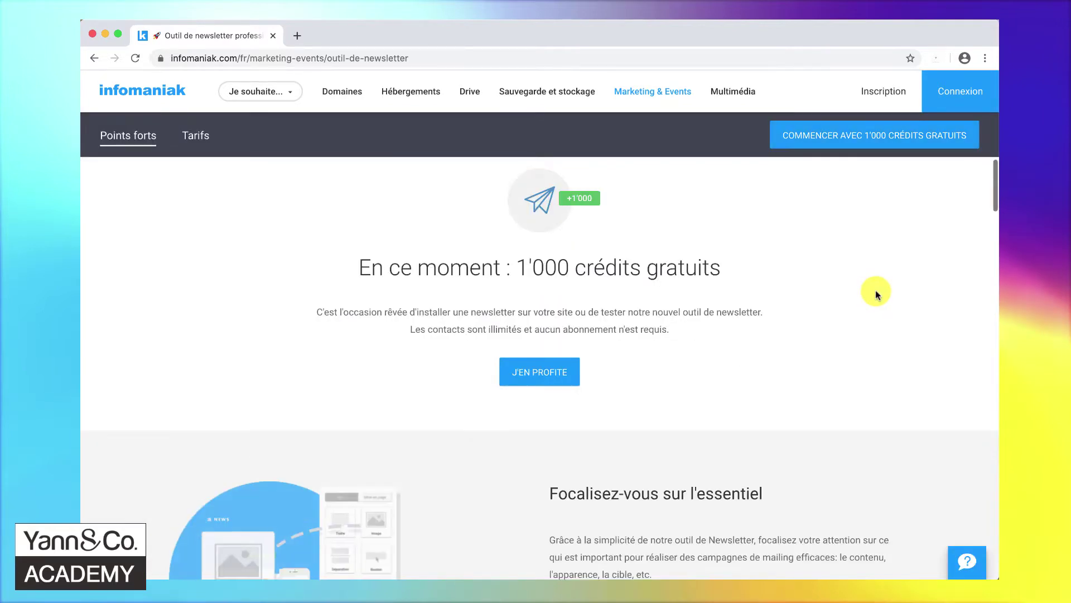
pyautogui.click(535, 376)
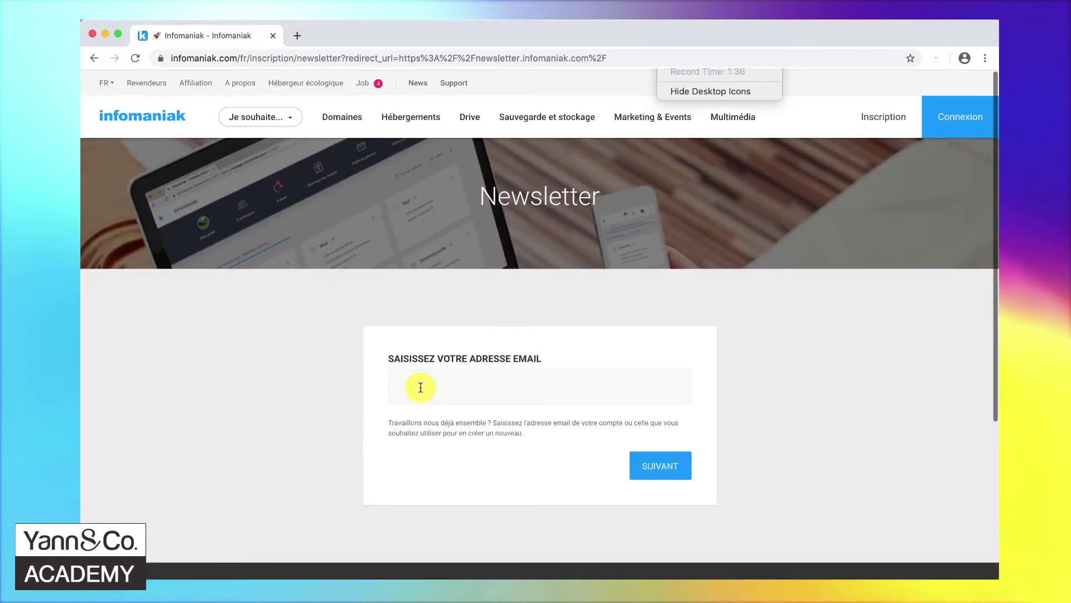
# - Enter the sign-up email address and set the account status to Société
pyautogui.click(421, 387)
pyautogui.press('super+v')
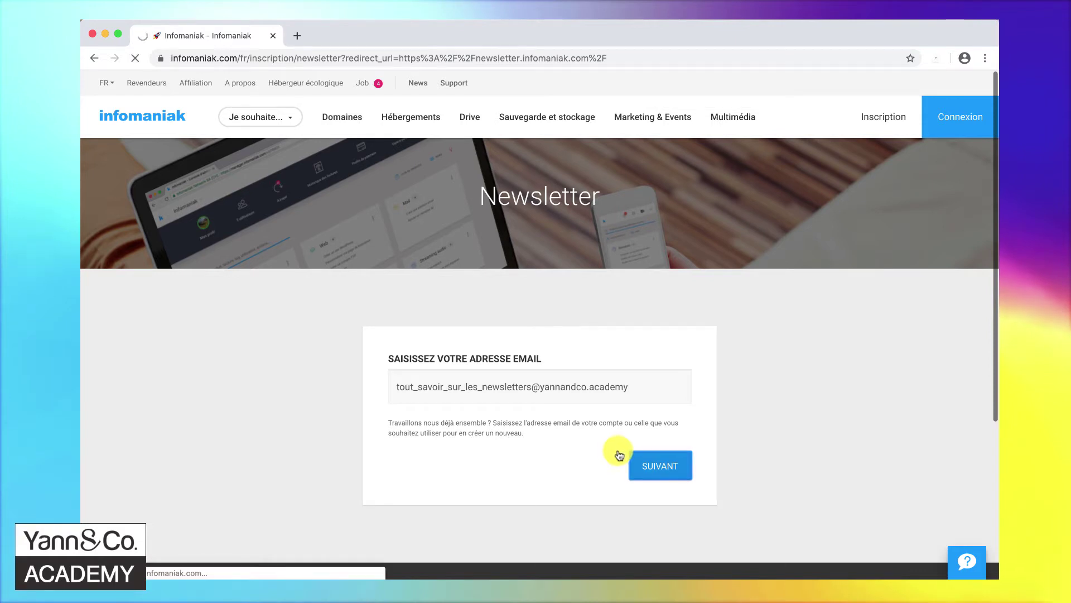
pyautogui.click(642, 465)
pyautogui.scroll(-6, 646, 470)
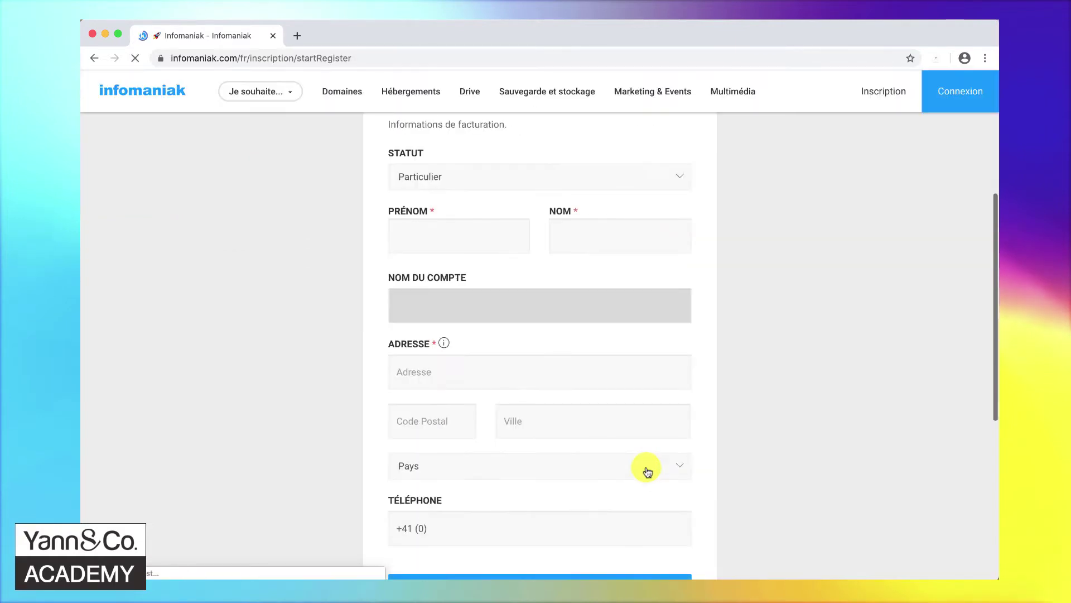
pyautogui.press('Down')
pyautogui.press('Return')
# - Fill in company name 'Yann and Co Academy' with its billing address, postcode, city and Switzerland
pyautogui.press('Tab')
pyautogui.write('Yann and Co Academy')
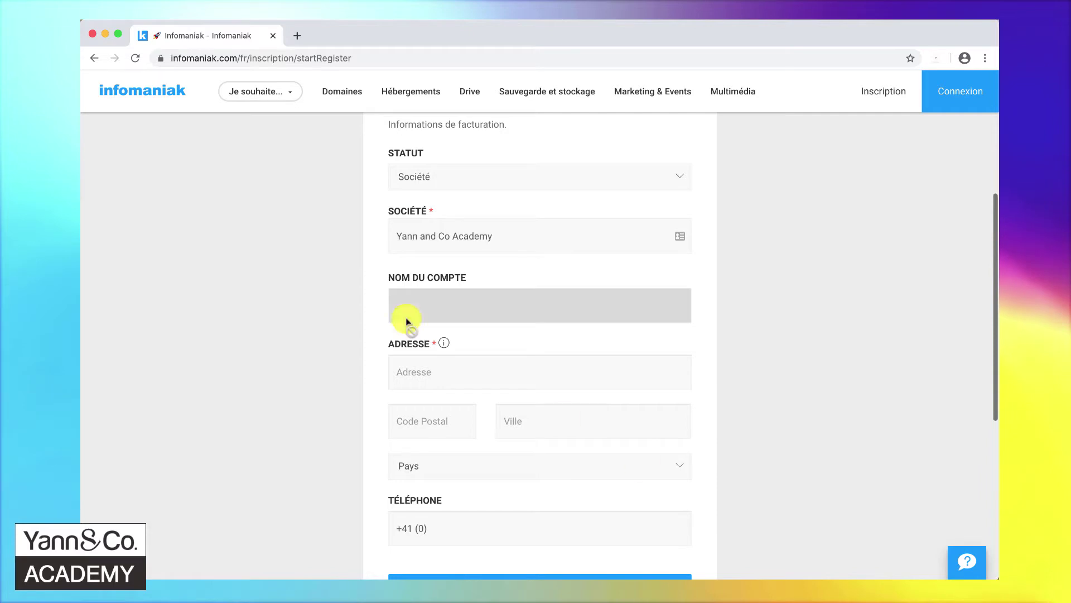
pyautogui.click(433, 373)
pyautogui.click(433, 419)
pyautogui.write('1227')
pyautogui.press('Tab')
pyautogui.write('Carouge')
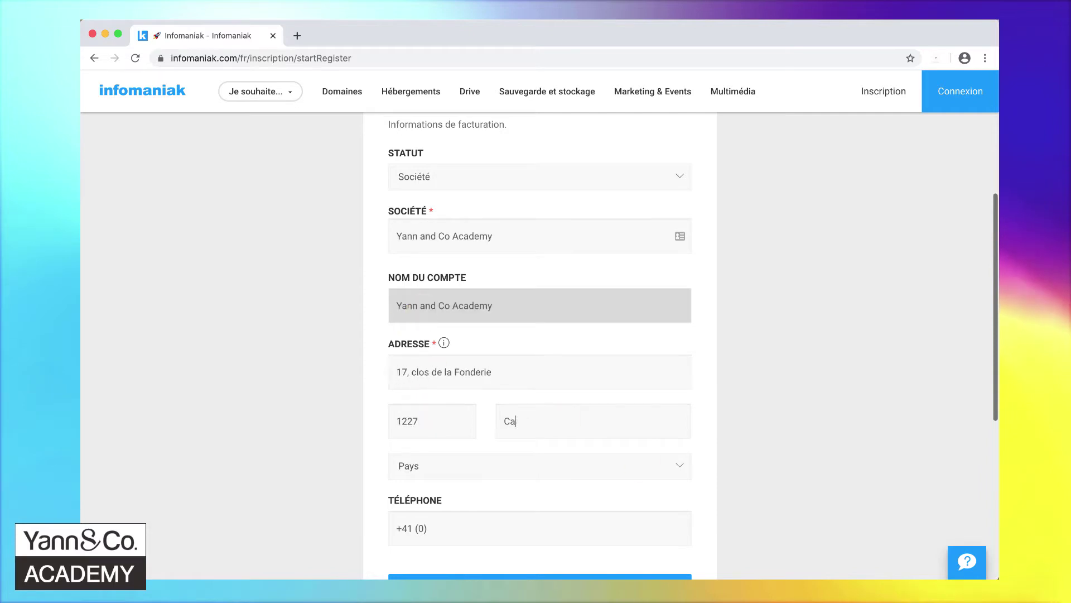
pyautogui.click(406, 466)
pyautogui.click(416, 521)
# - Submit the billing details and finish creating the account
pyautogui.scroll(-2, 541, 469)
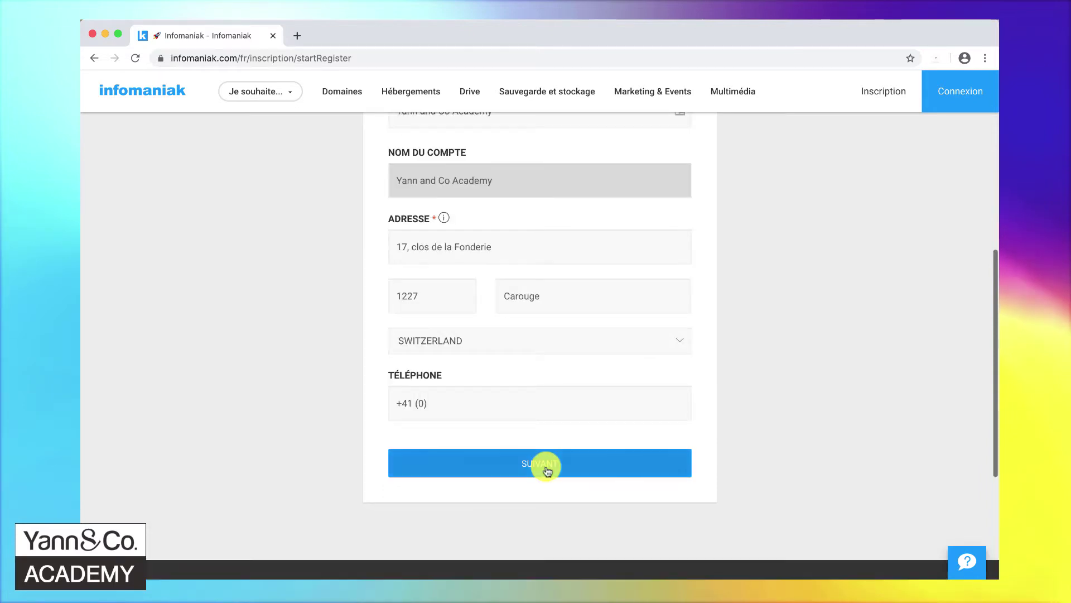
pyautogui.click(547, 470)
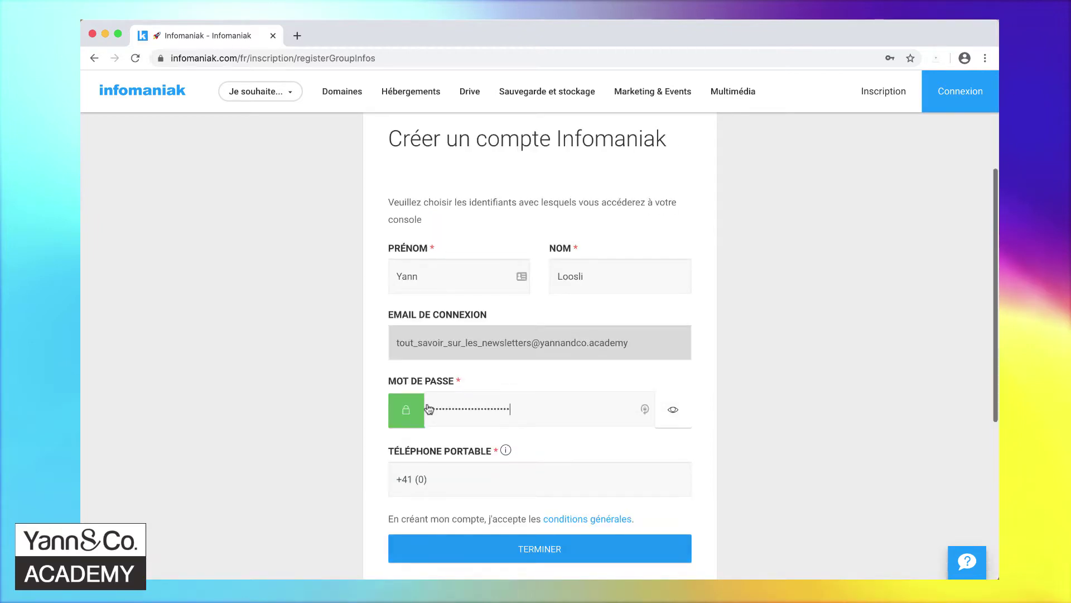
pyautogui.press('Return')
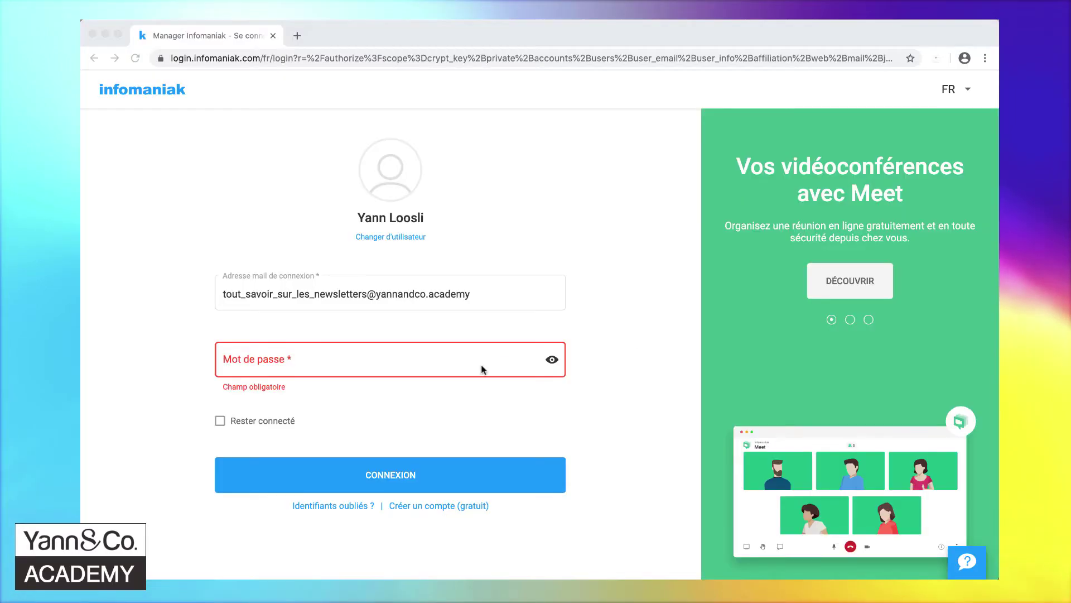
# - Sign in with the account password
pyautogui.click(450, 363)
pyautogui.write('••••••••••••••••')
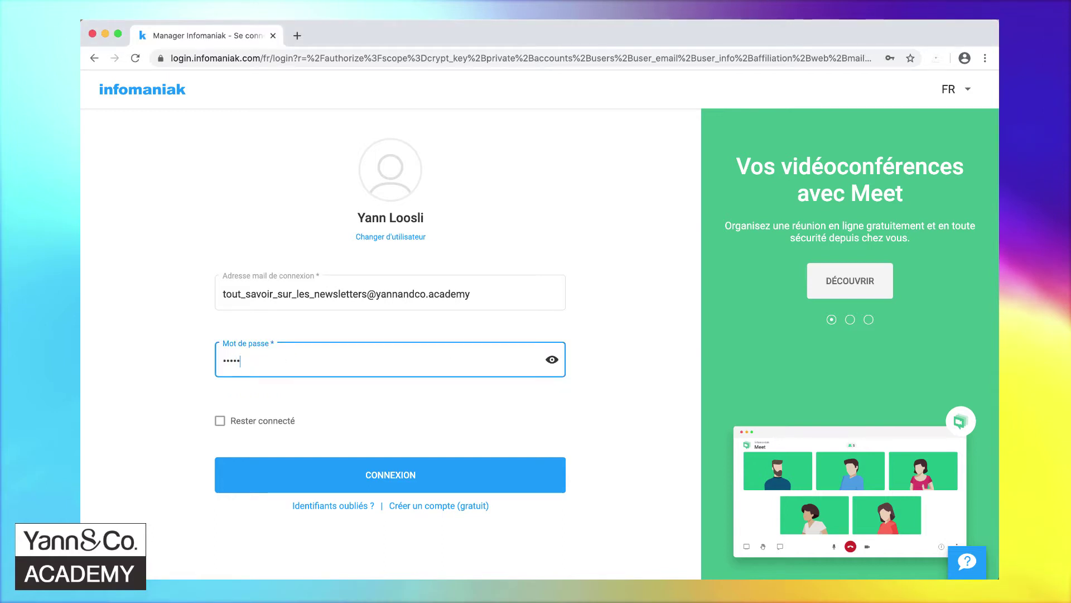
pyautogui.write('••••••••')
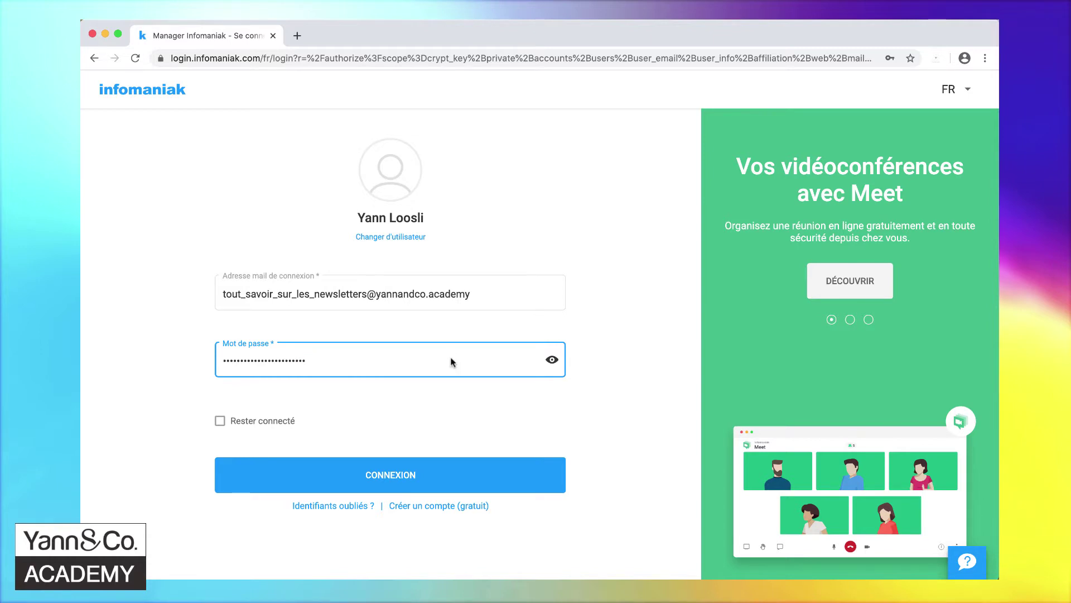
pyautogui.click(417, 483)
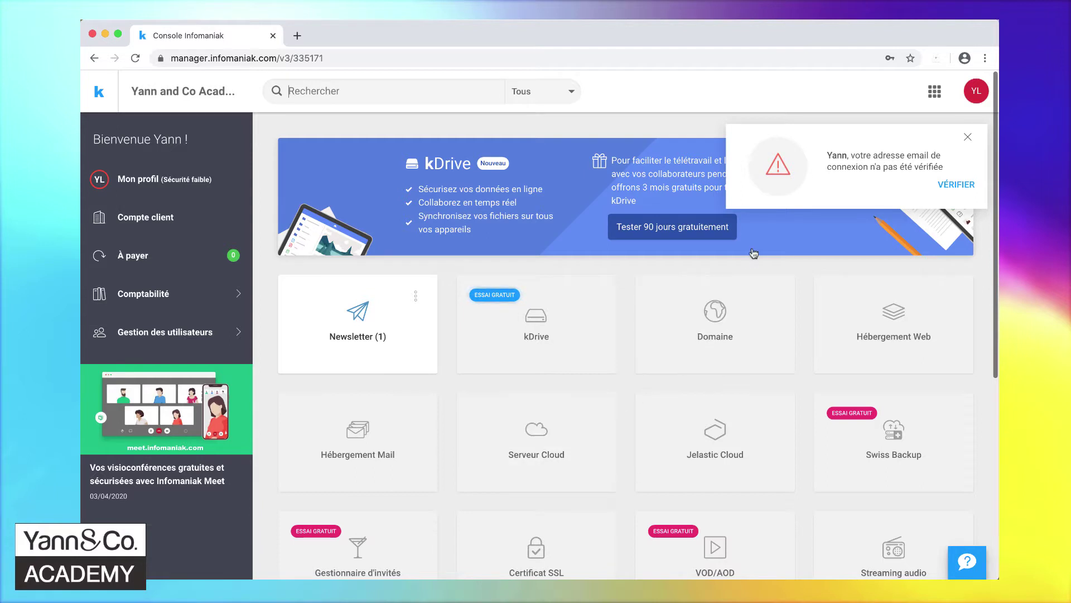
# - Send the validation email for the login address and return to the console home
pyautogui.click(957, 186)
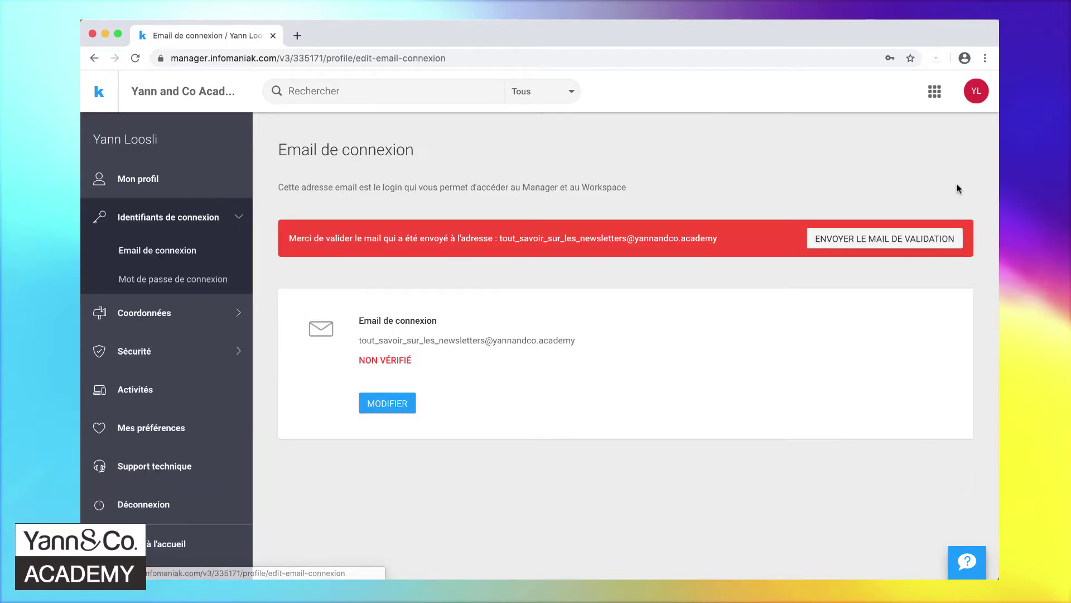
pyautogui.click(865, 240)
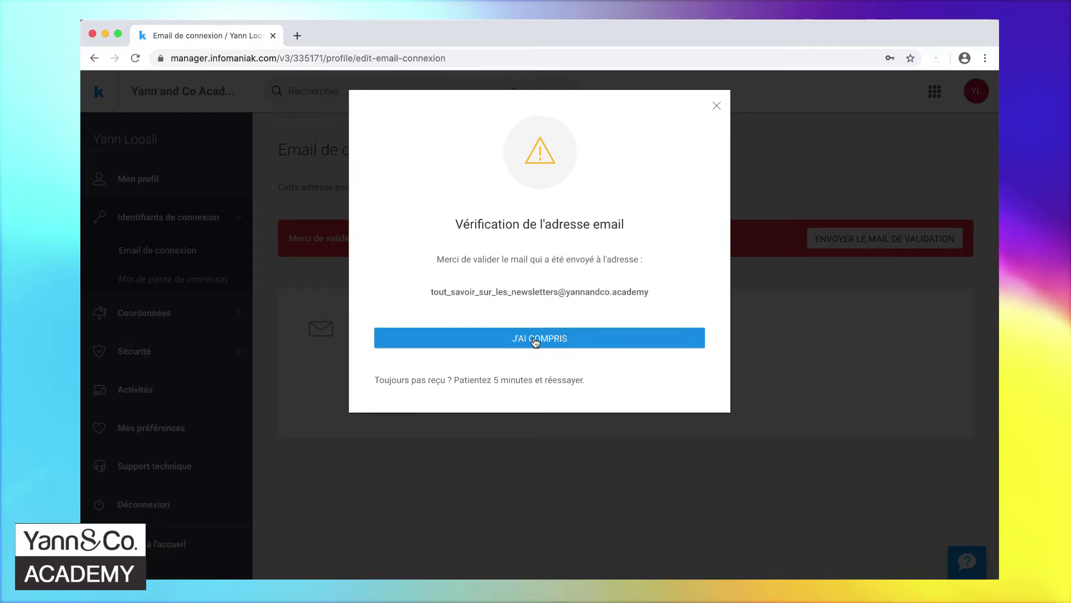
pyautogui.click(535, 340)
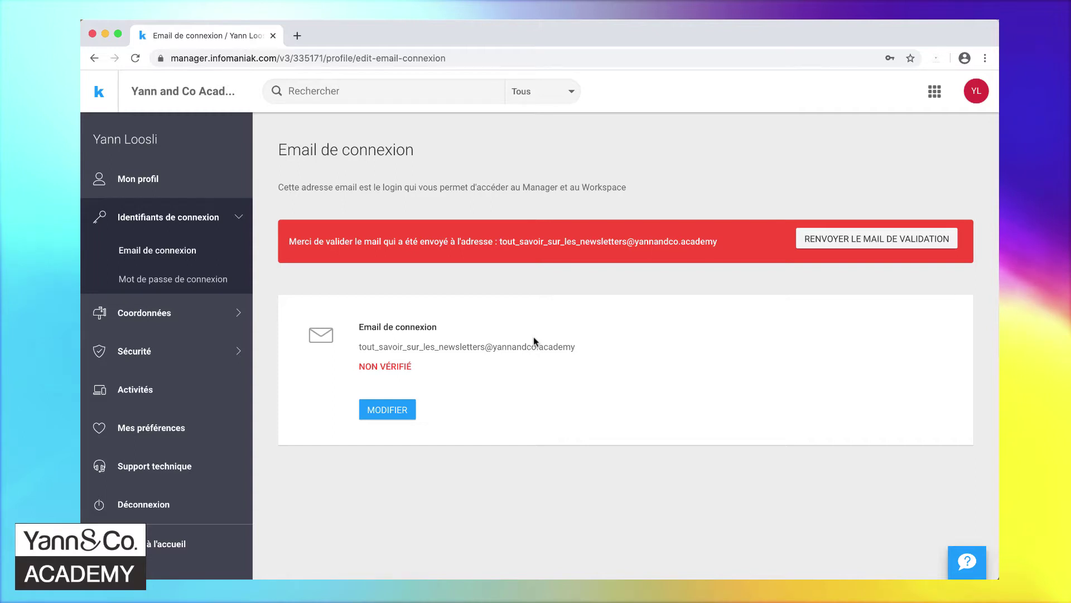
pyautogui.click(98, 96)
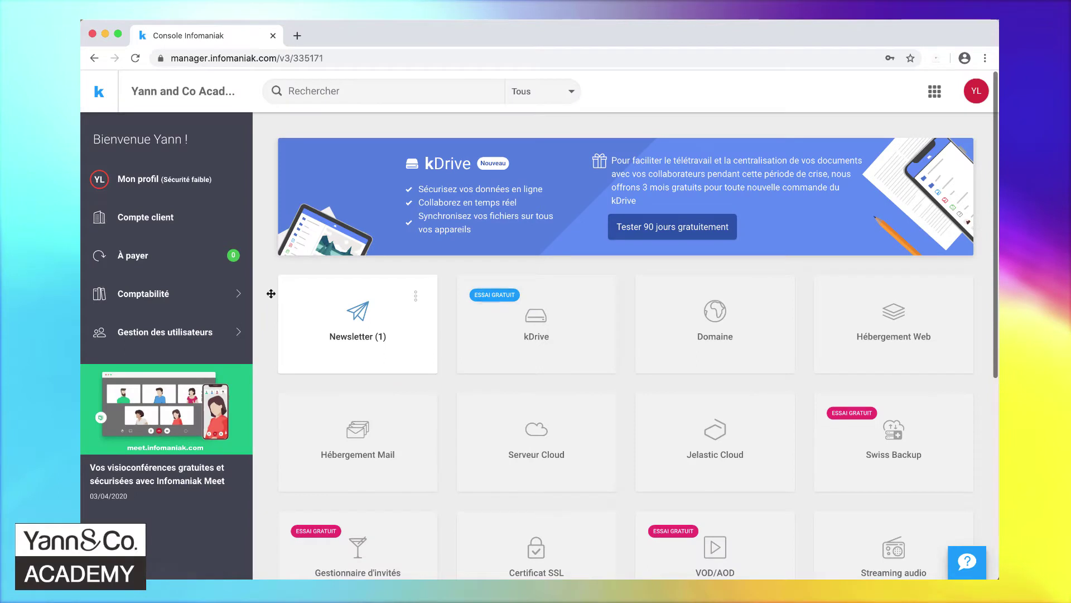
# - Find the Newsletter (1) tile on the console dashboard and open it
pyautogui.scroll(-2, 271, 294)
pyautogui.scroll(-2, 271, 293)
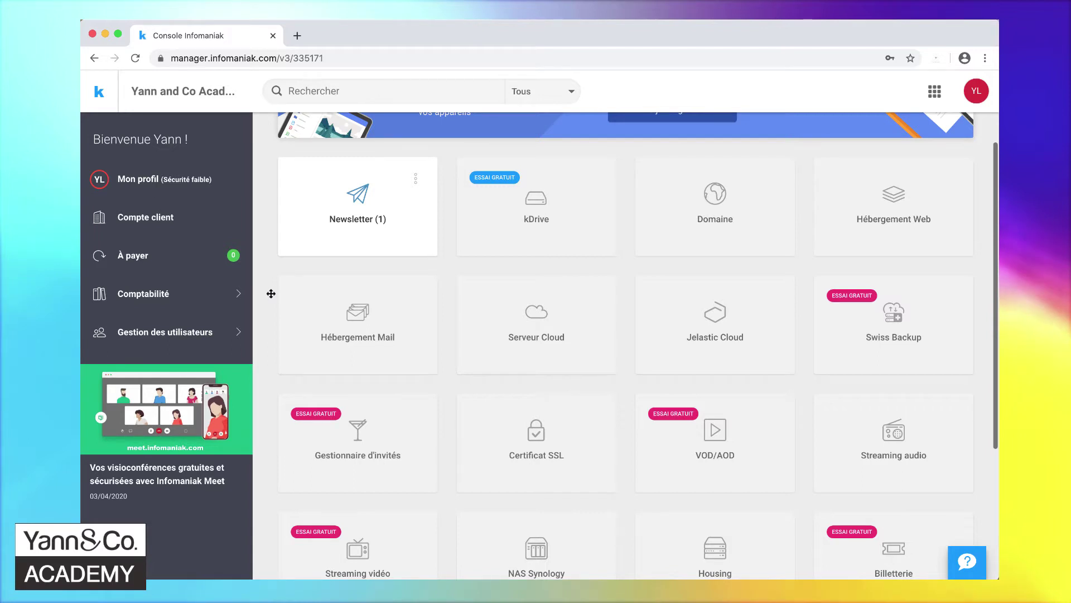
pyautogui.scroll(4, 271, 294)
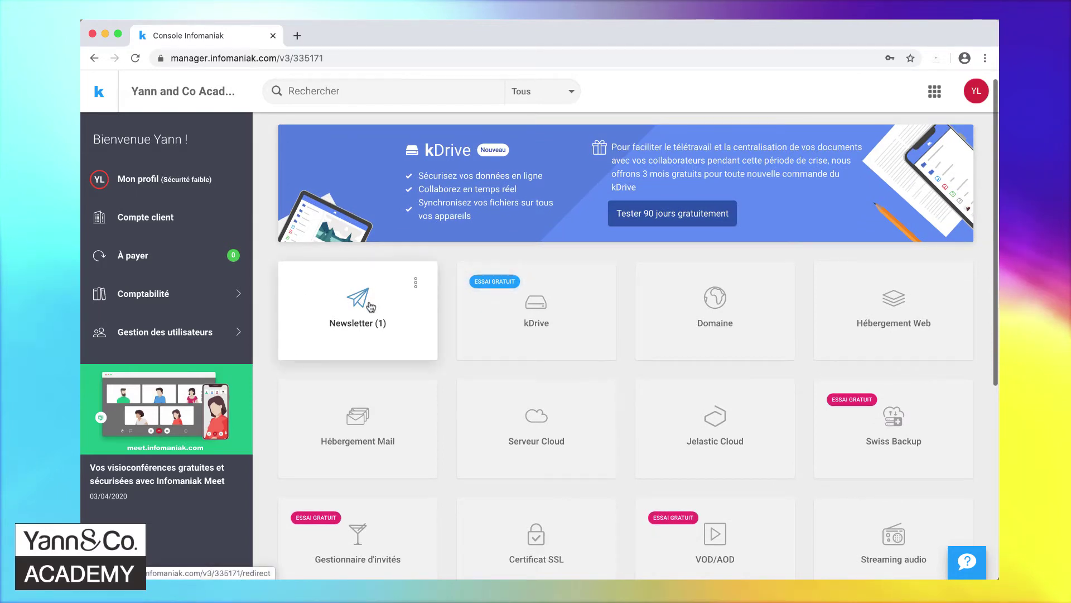
pyautogui.click(370, 306)
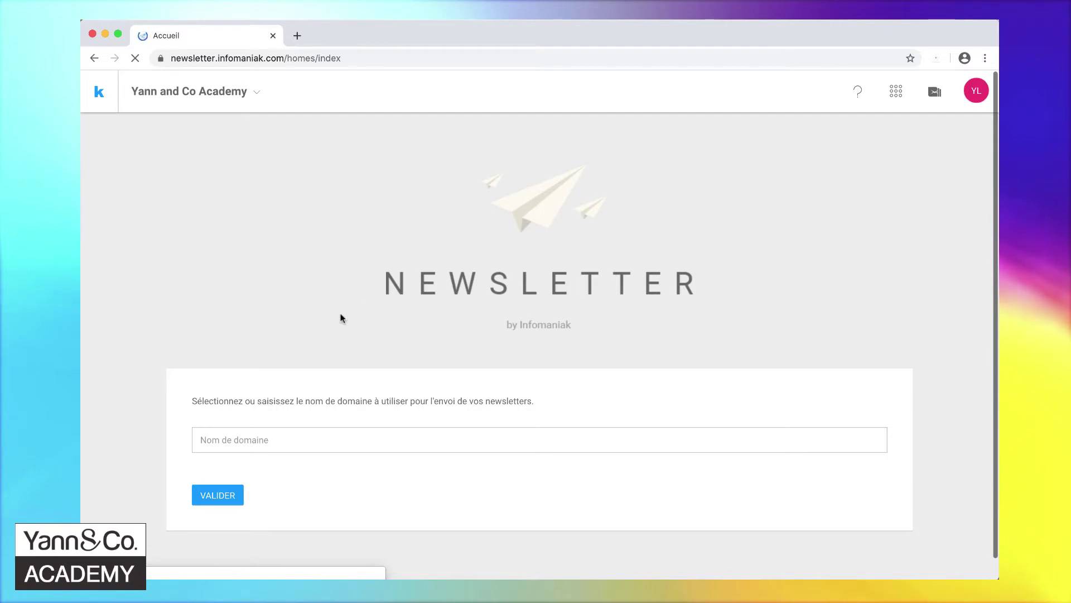
# - Confirm yannandco.academy as the sending domain, then create a new newsletter
pyautogui.click(290, 439)
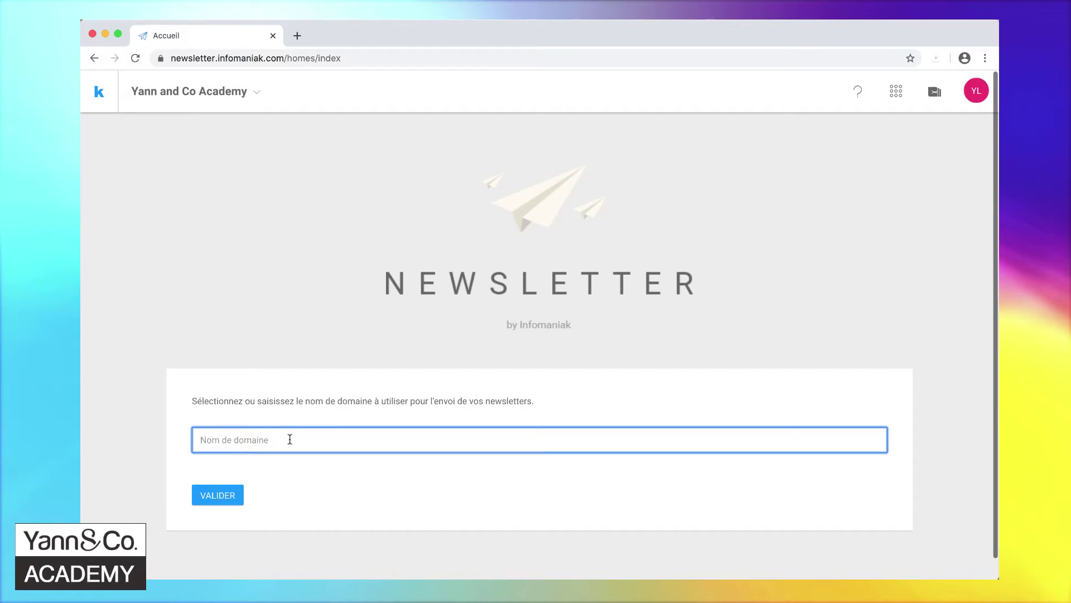
pyautogui.write('ya')
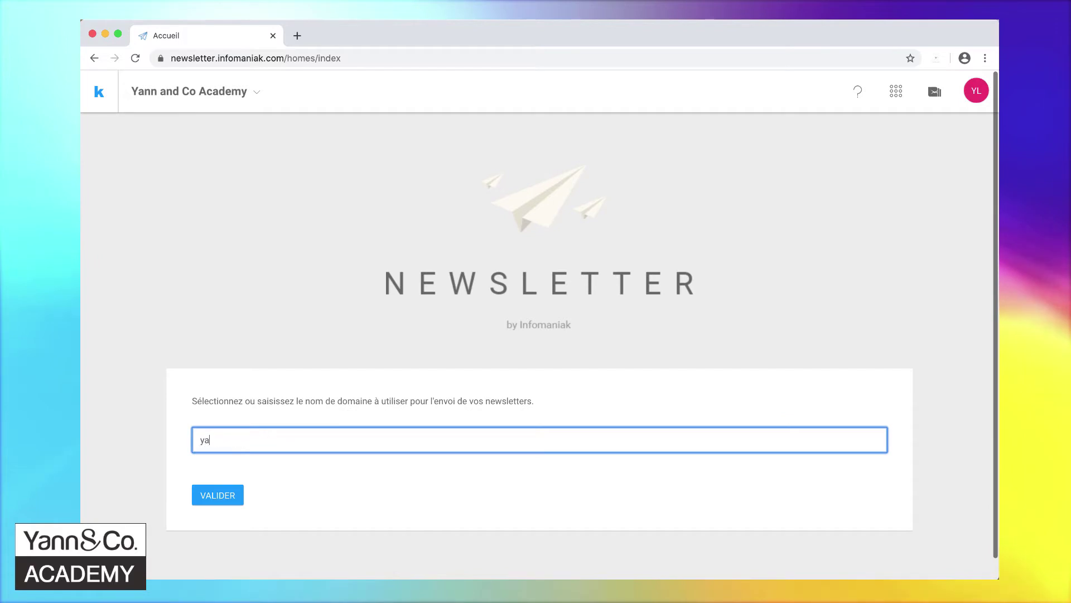
pyautogui.write('nnandco')
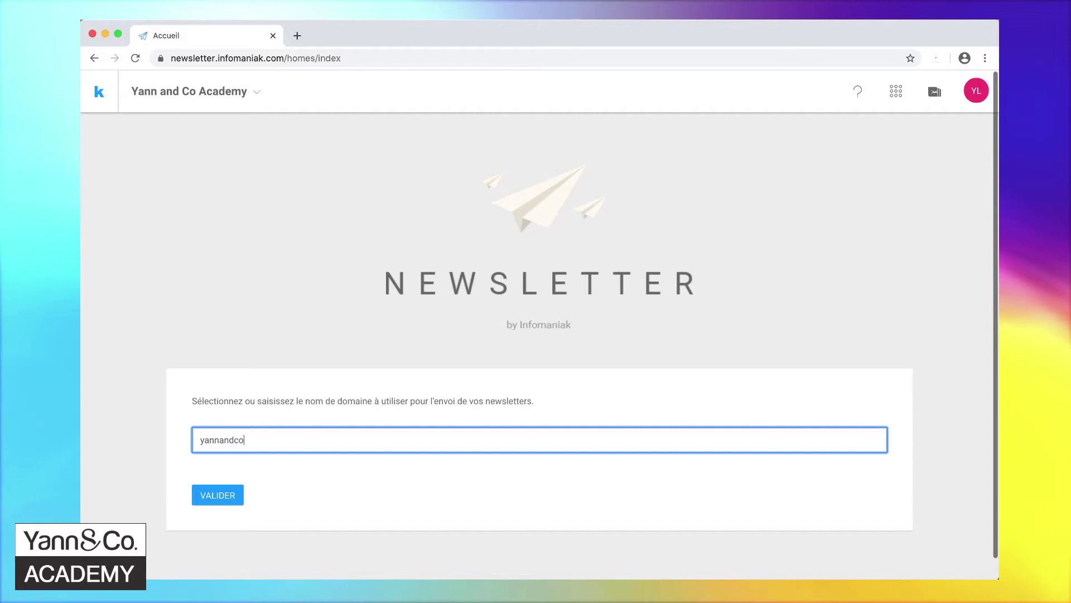
pyautogui.write('.ac')
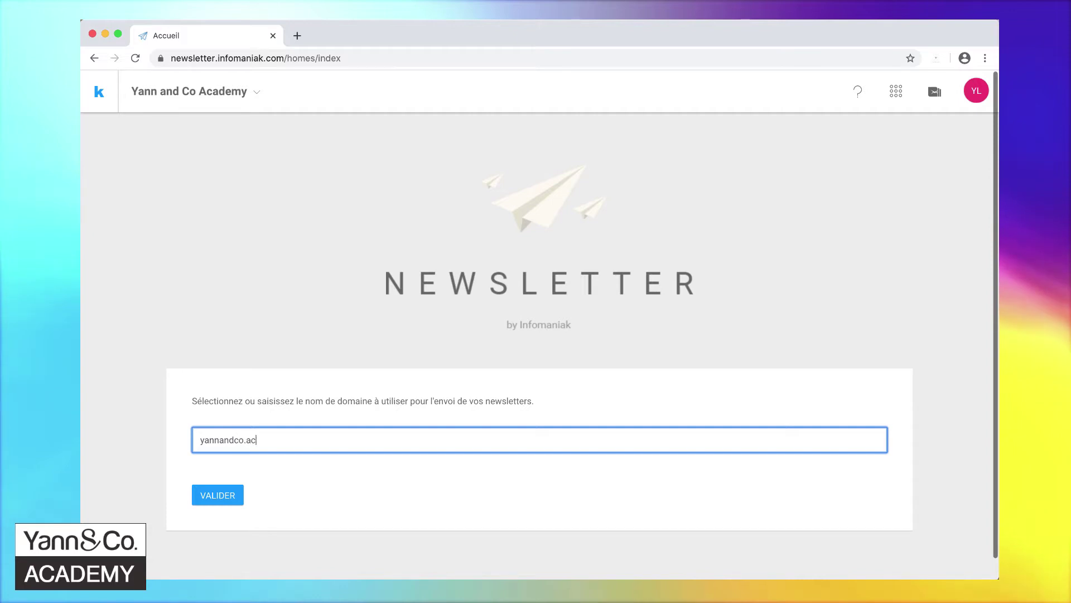
pyautogui.write('ademy')
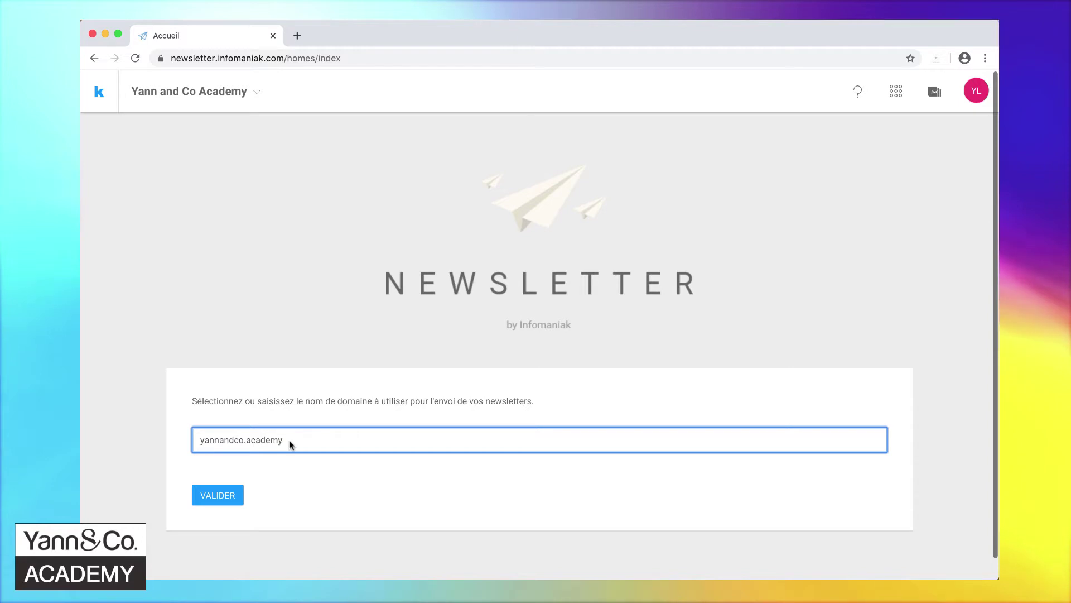
pyautogui.press('Return')
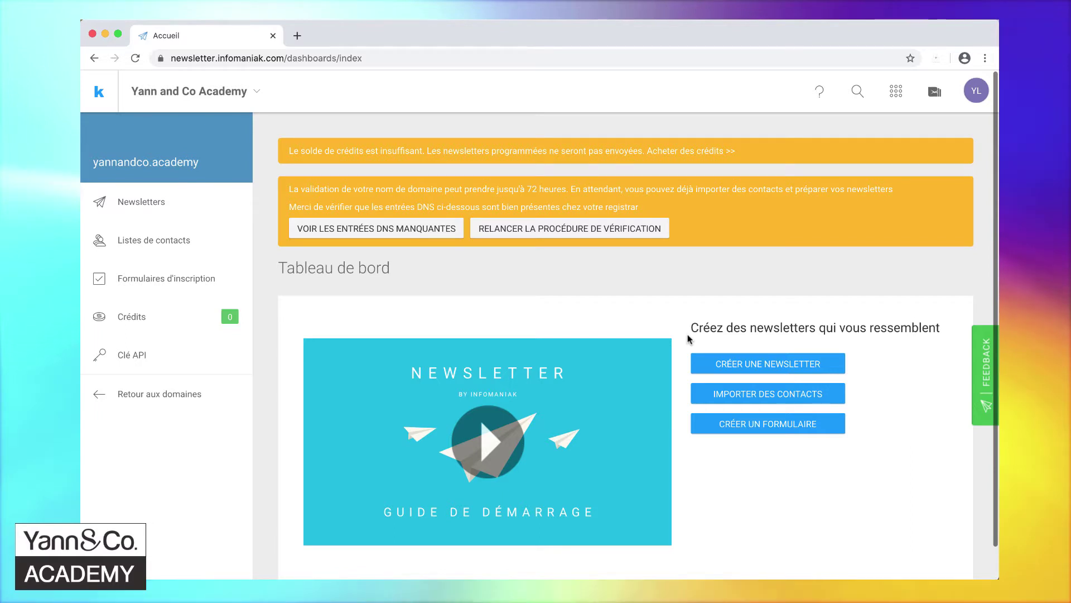
pyautogui.click(756, 364)
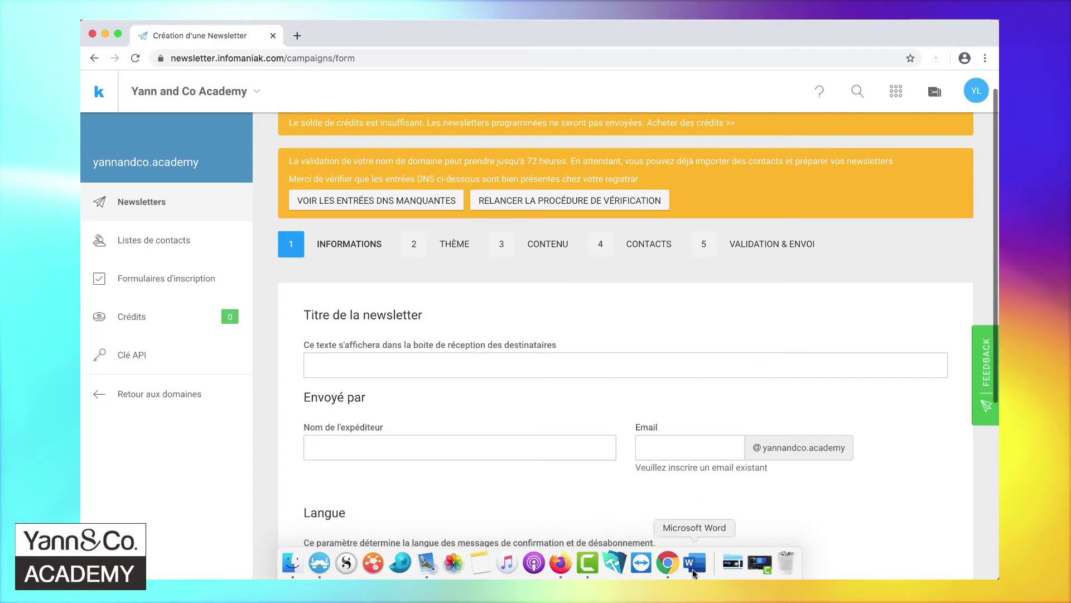
# - Copy 'Envoyez des Newsletters efficaces' from the Word draft into the newsletter title field
pyautogui.click(765, 570)
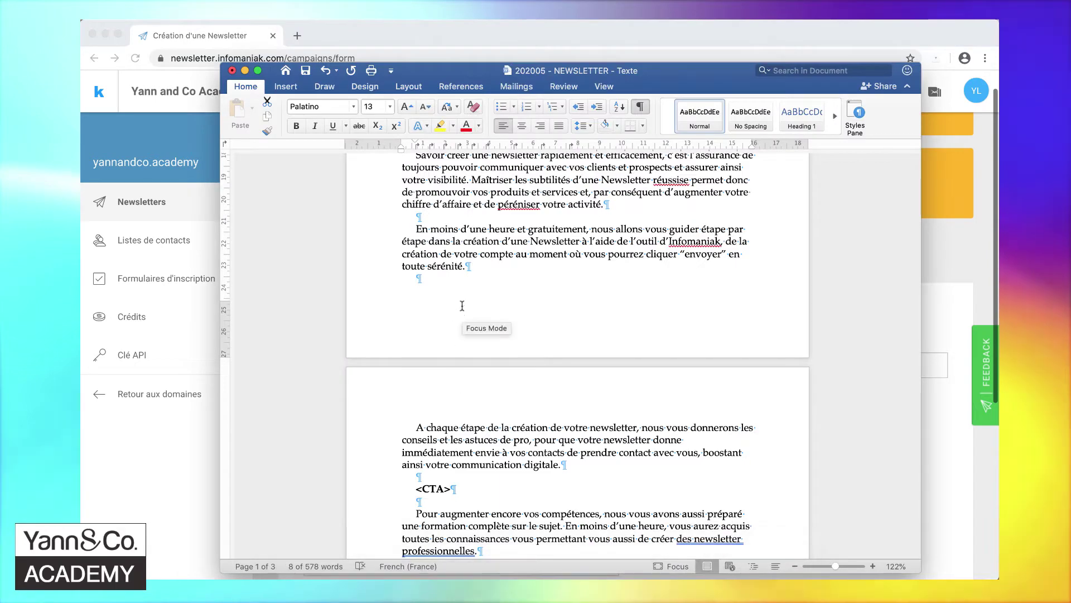
pyautogui.scroll(10, 458, 315)
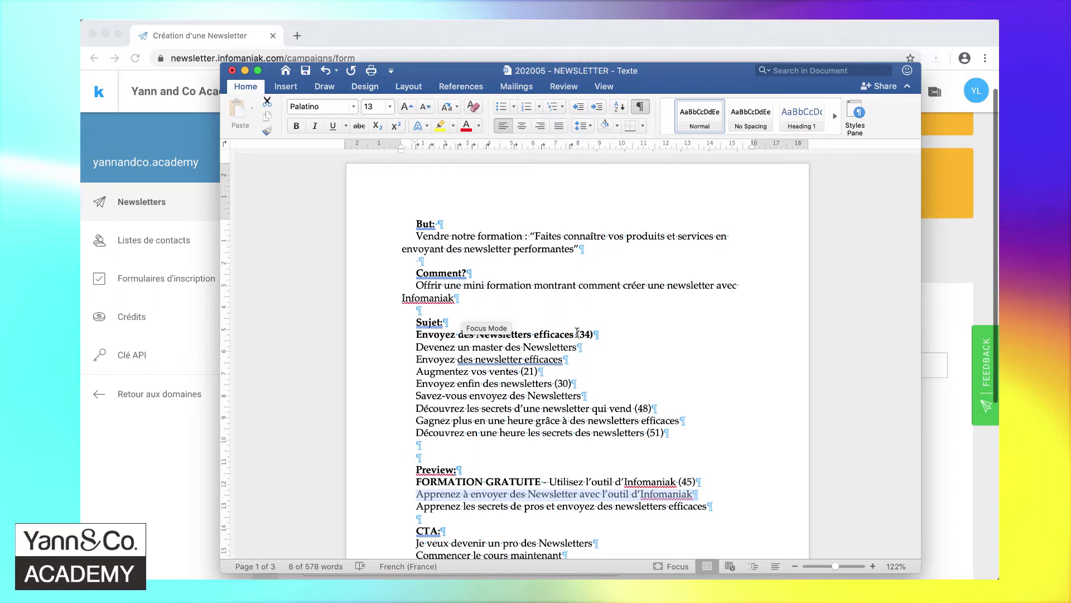
pyautogui.click(578, 333)
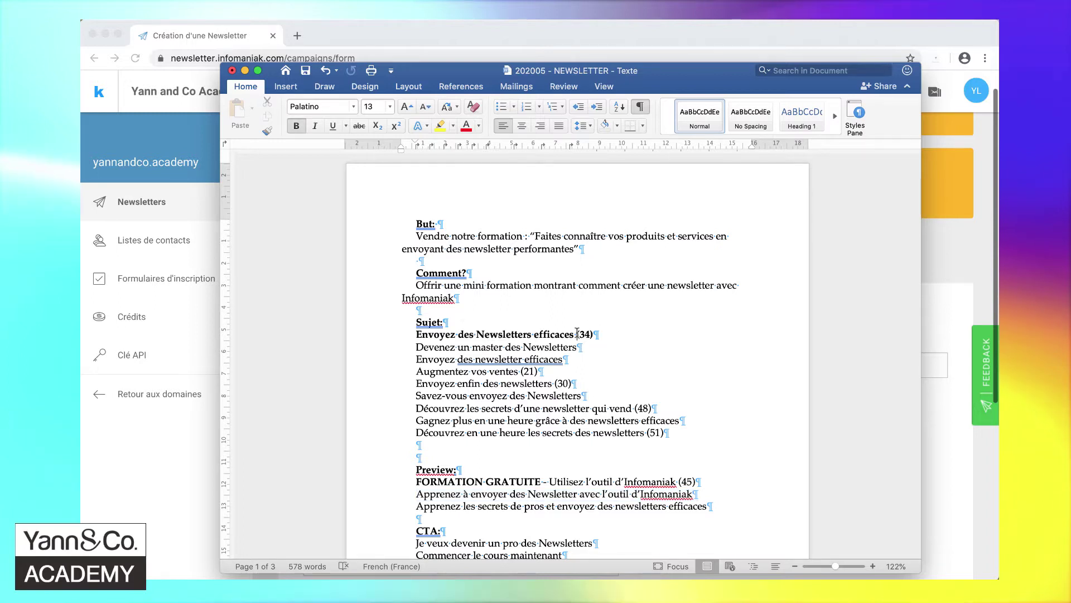
pyautogui.moveTo(578, 333); pyautogui.dragTo(419, 339)
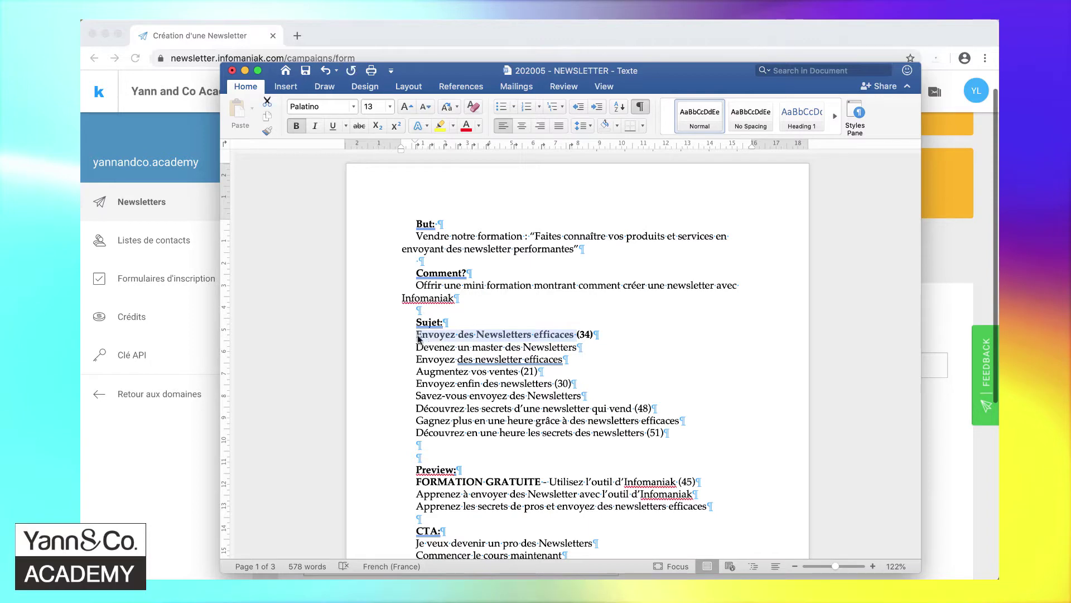
pyautogui.press('super+c')
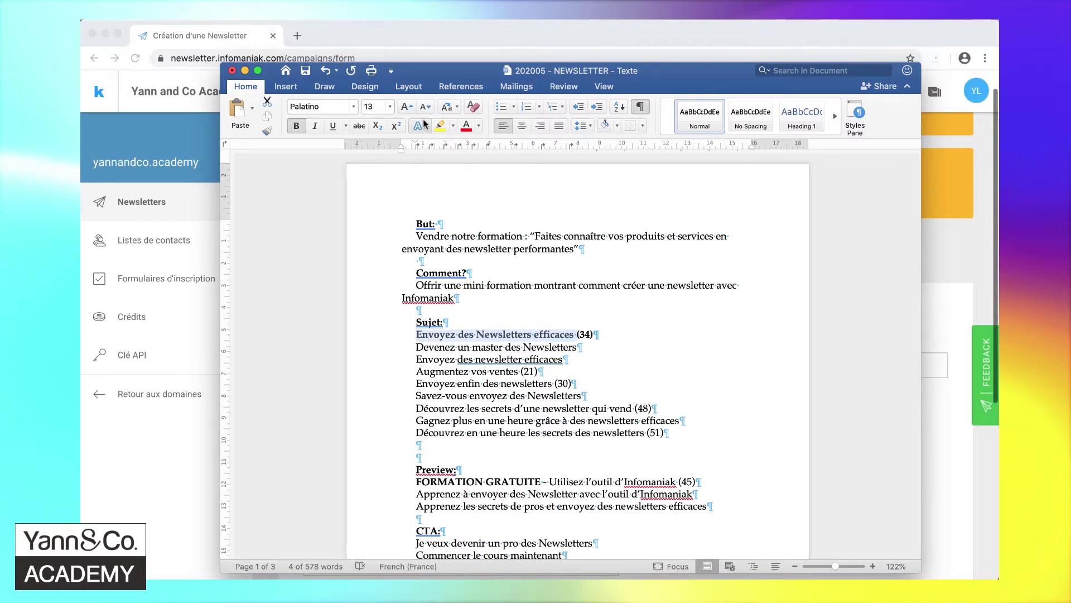
pyautogui.press('super+Tab')
pyautogui.click(385, 364)
pyautogui.press('super+v')
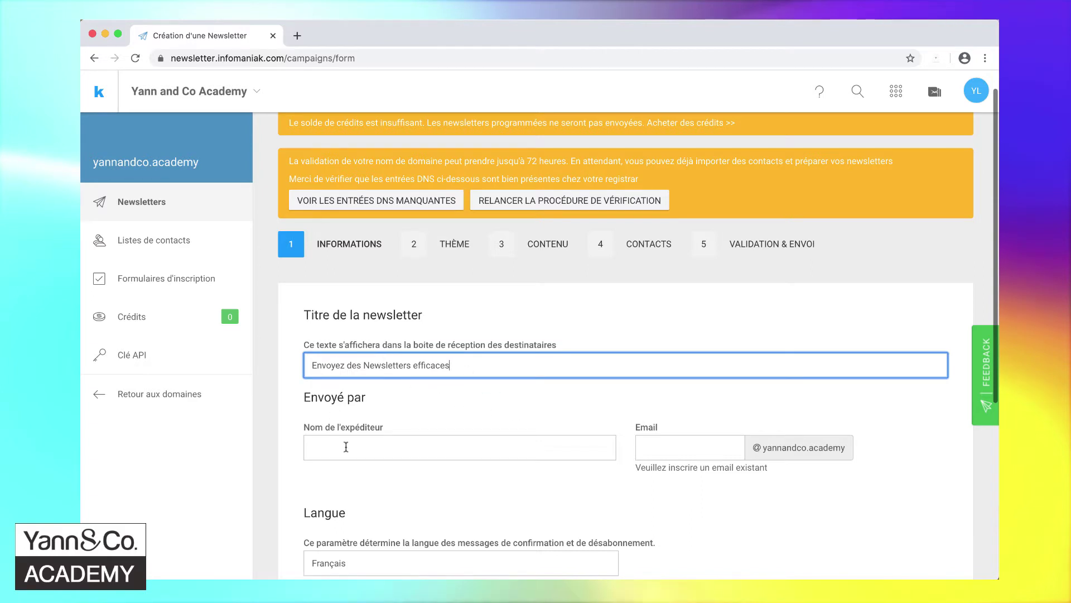
# - Enter sender name 'Yann and Co Academy' and the sender email, then validate the information
pyautogui.click(346, 447)
pyautogui.write('Yann and ')
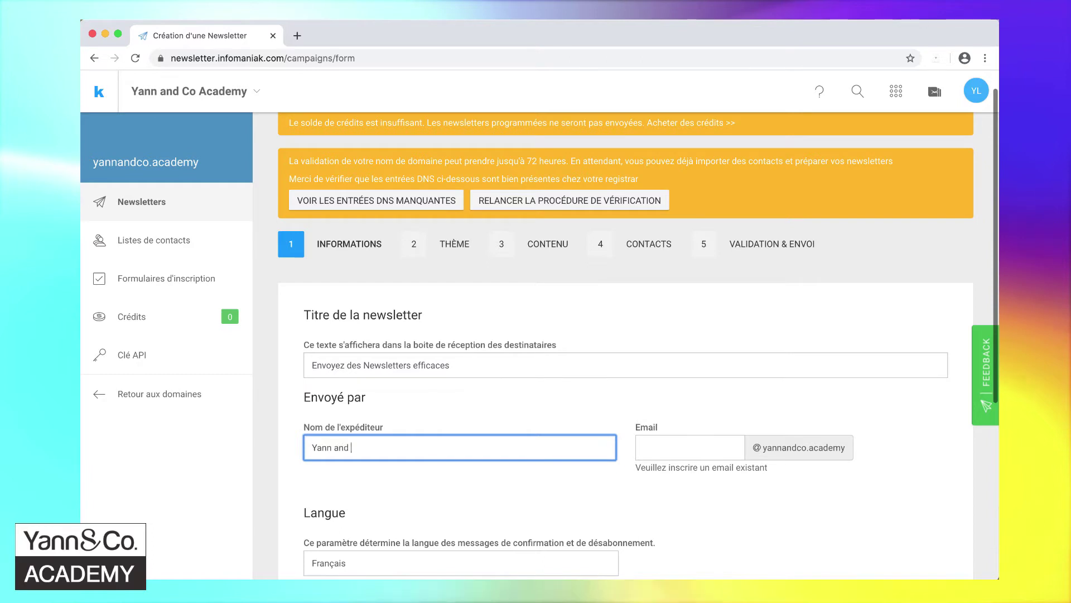
pyautogui.write('Co Academy')
pyautogui.press('Tab')
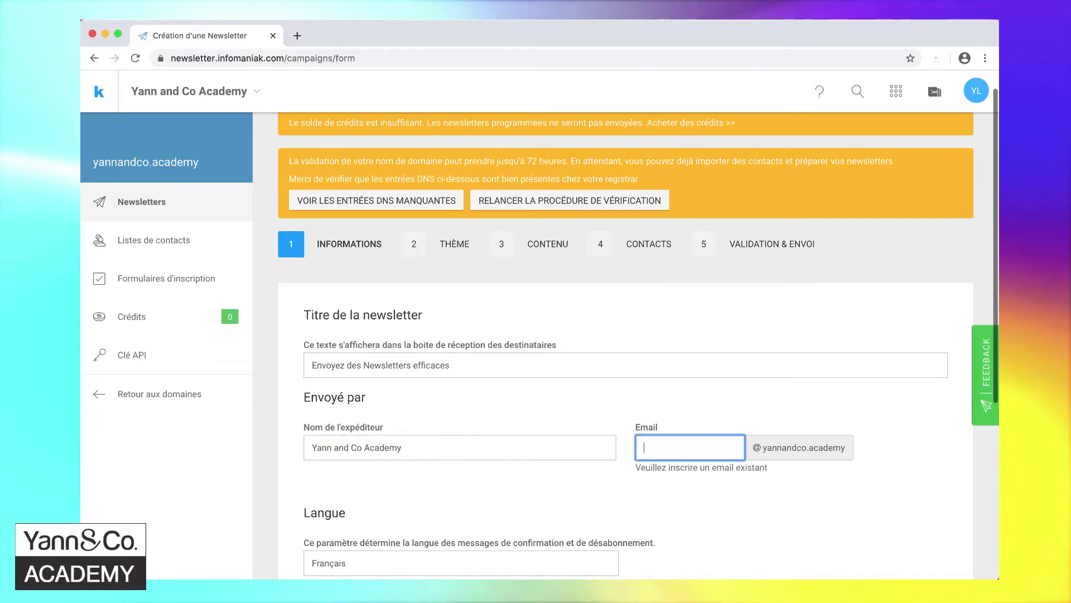
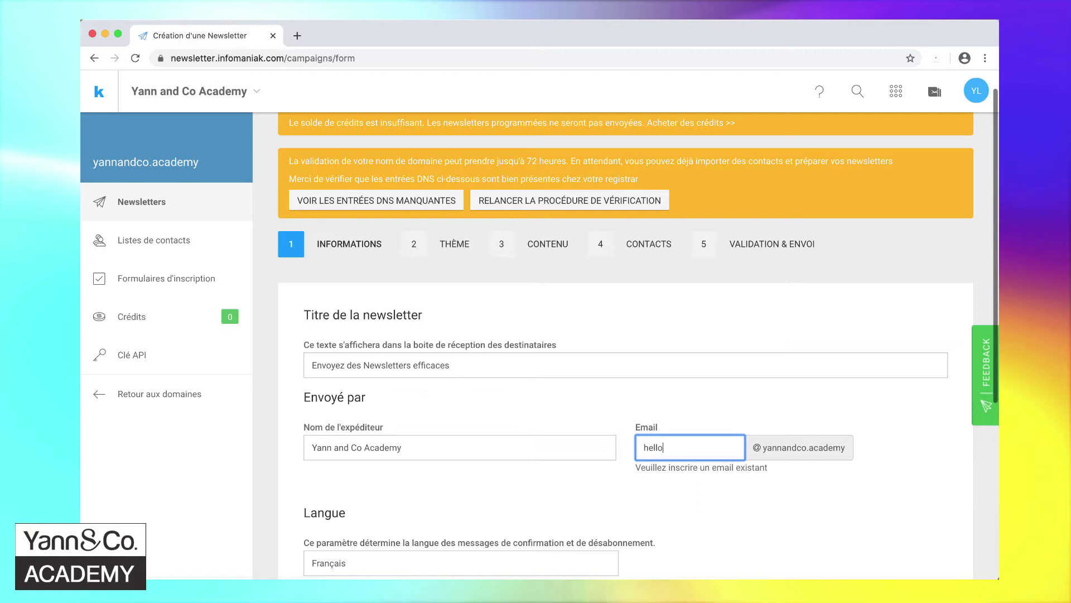
pyautogui.scroll(-5, 651, 303)
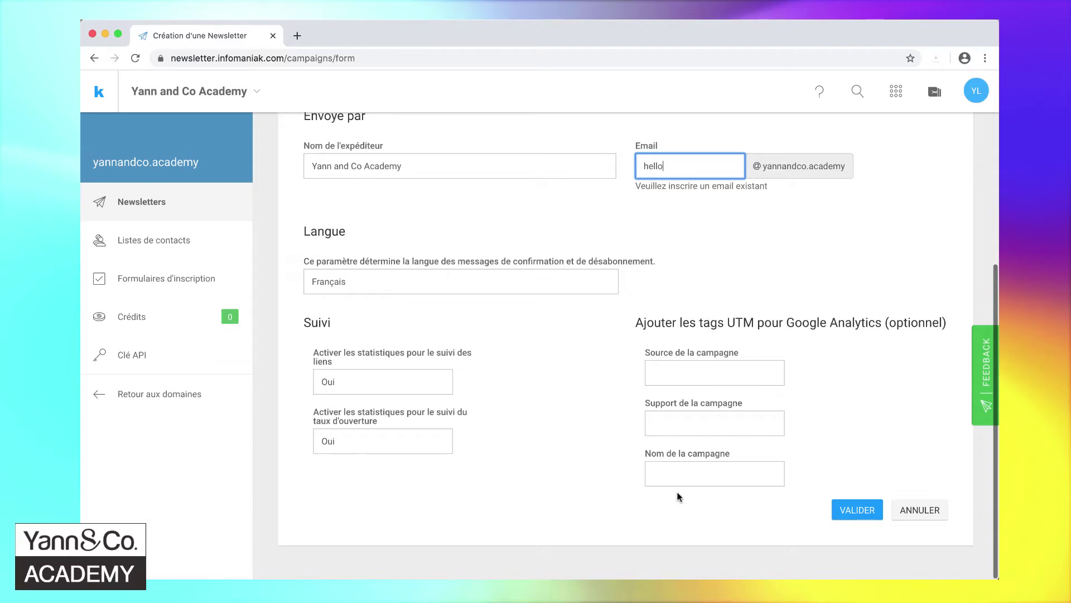
pyautogui.click(860, 513)
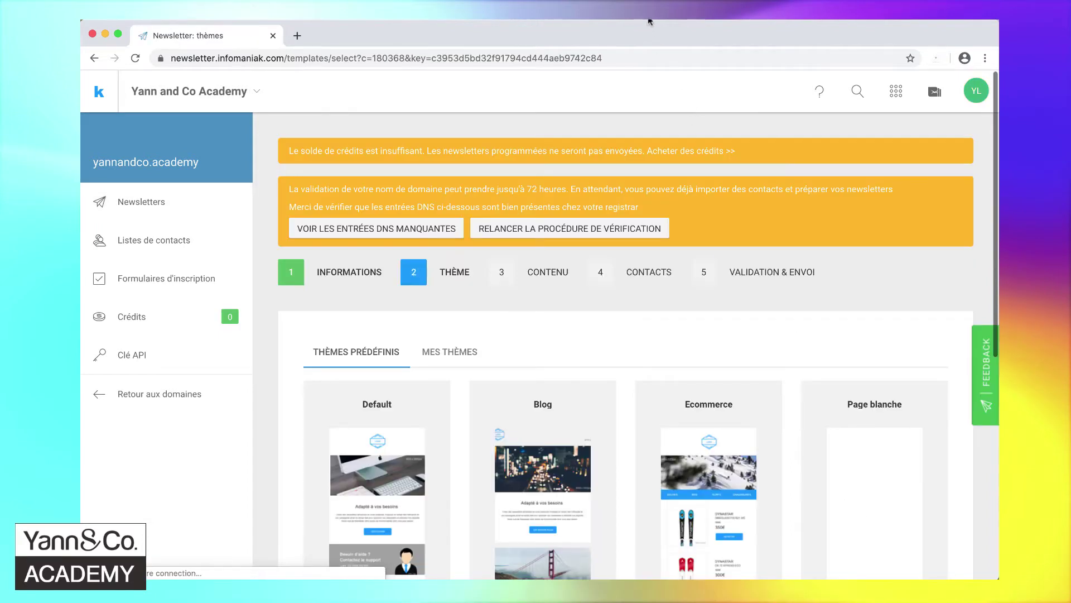
# - Browse the predefined themes and open the Blog theme in the editor
pyautogui.click(649, 20)
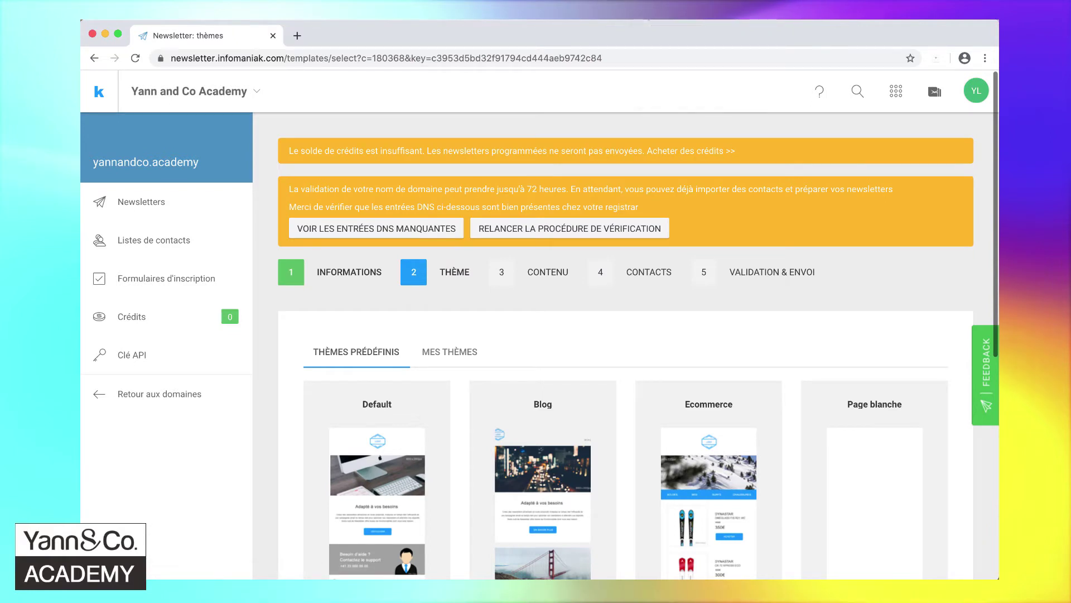
pyautogui.scroll(-1, 650, 322)
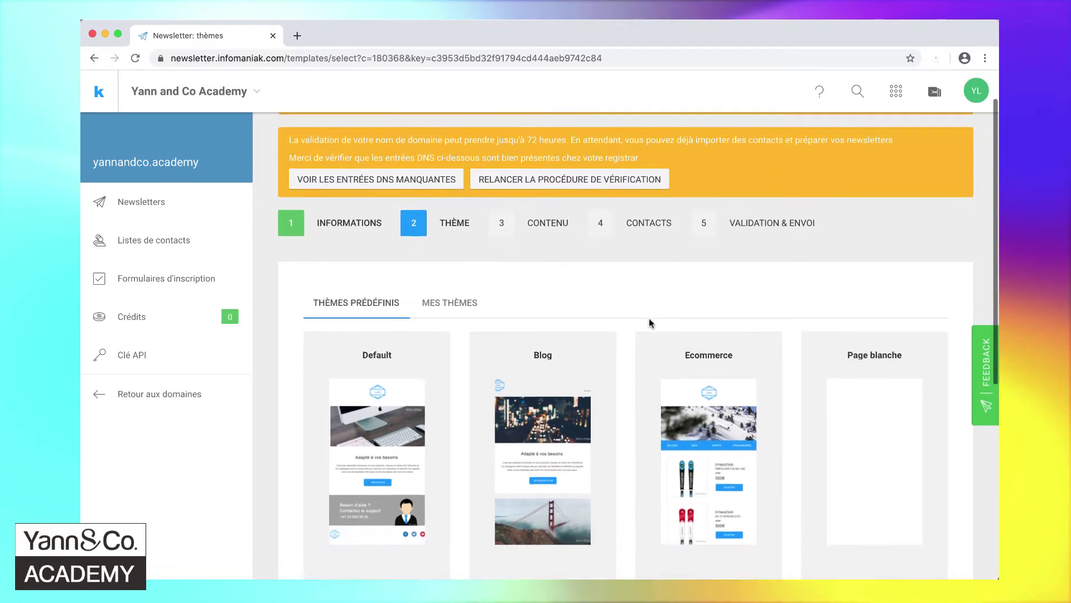
pyautogui.scroll(-3, 651, 322)
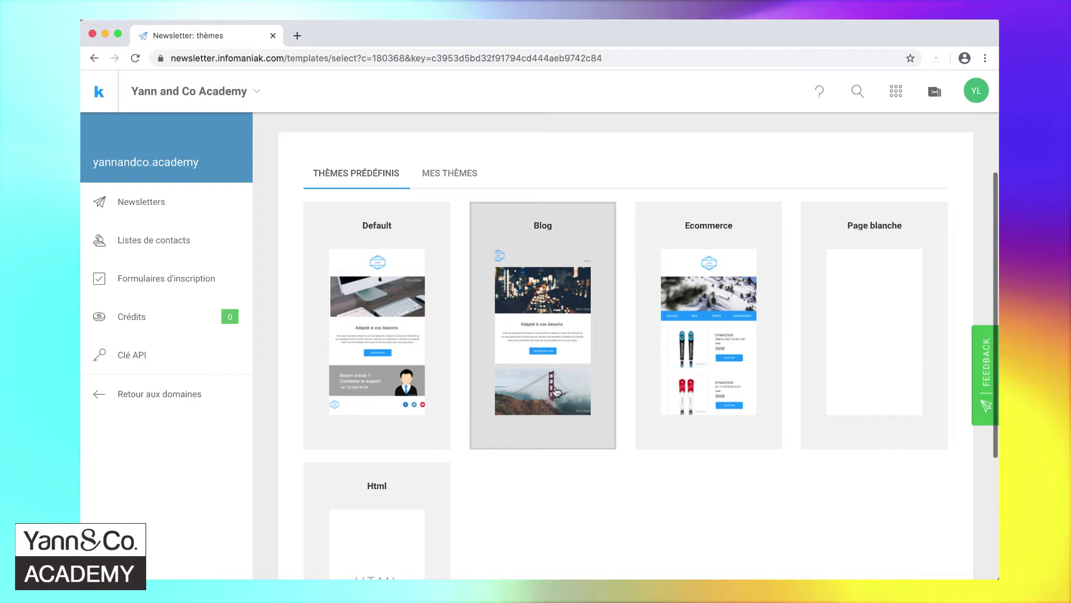
pyautogui.click(556, 392)
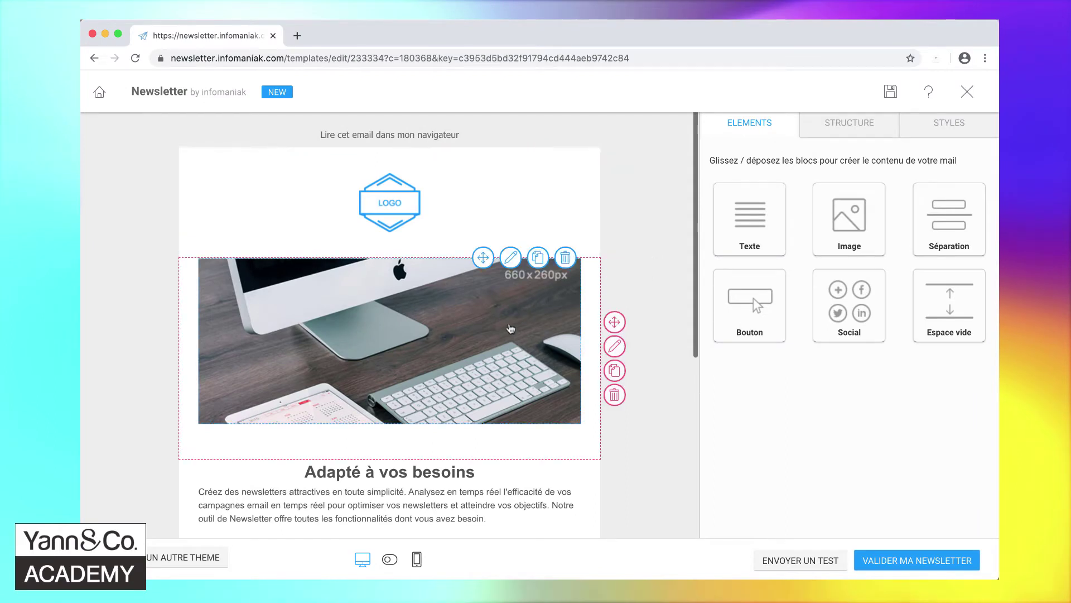
# - Look over the template's photo and text blocks, then open the LOGO image settings
pyautogui.scroll(-3, 510, 329)
pyautogui.scroll(-3, 510, 328)
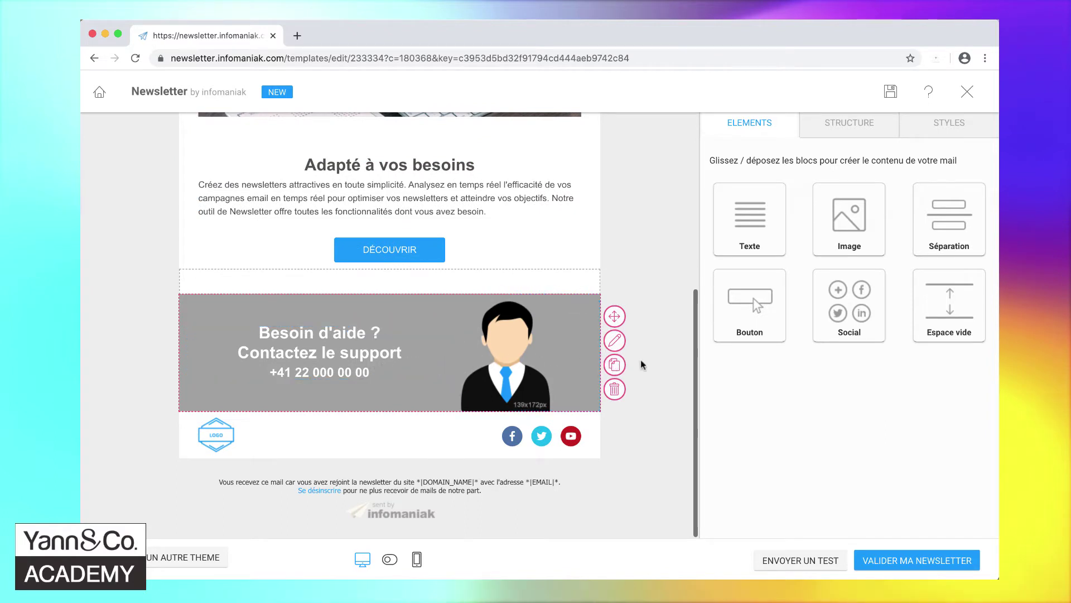
pyautogui.scroll(3, 641, 359)
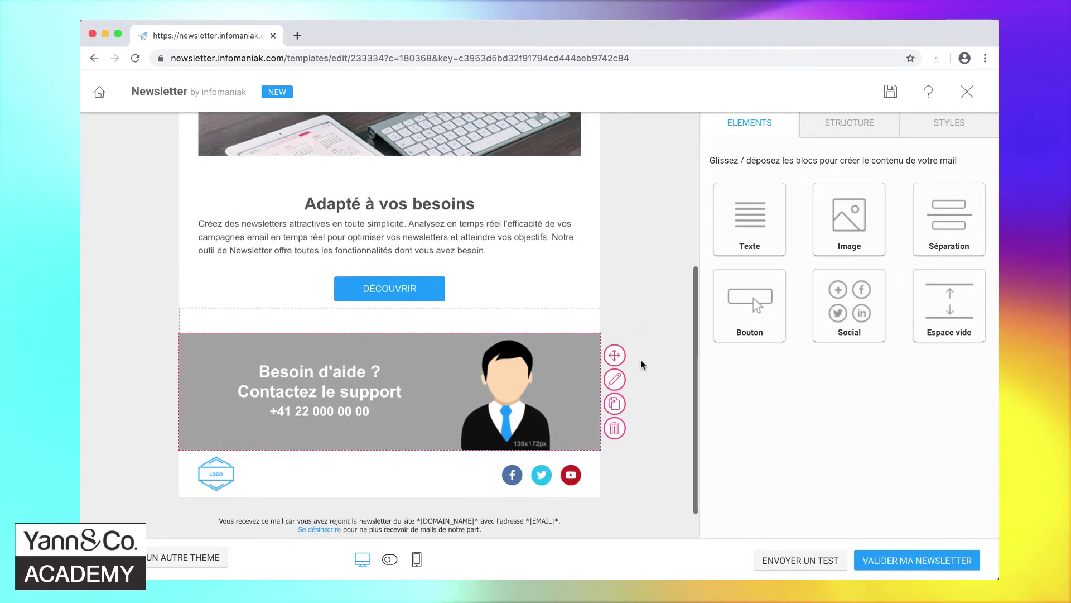
pyautogui.scroll(4, 640, 364)
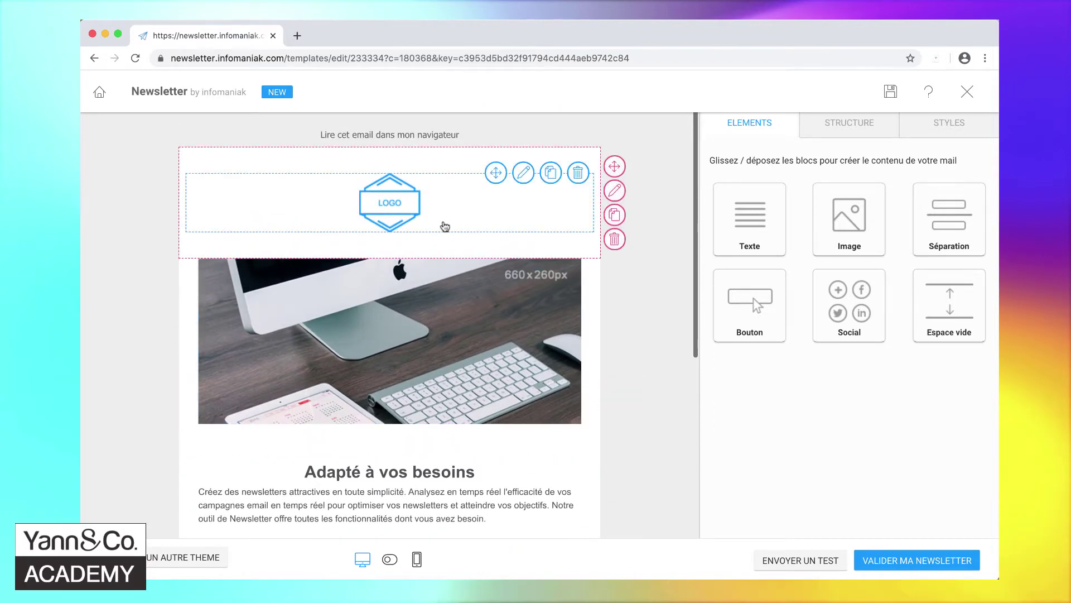
pyautogui.click(389, 206)
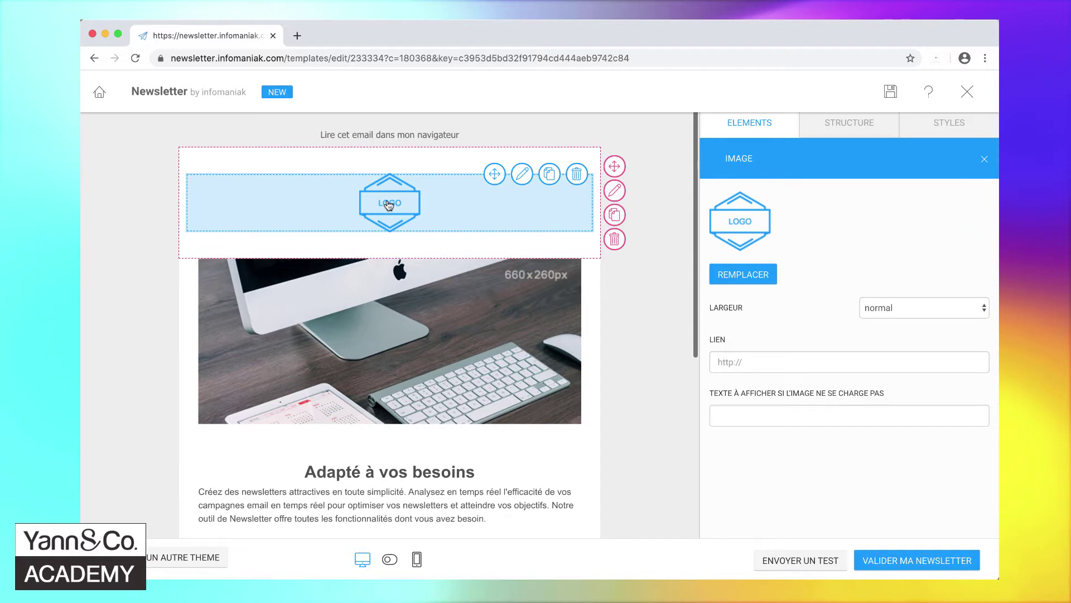
pyautogui.click(392, 301)
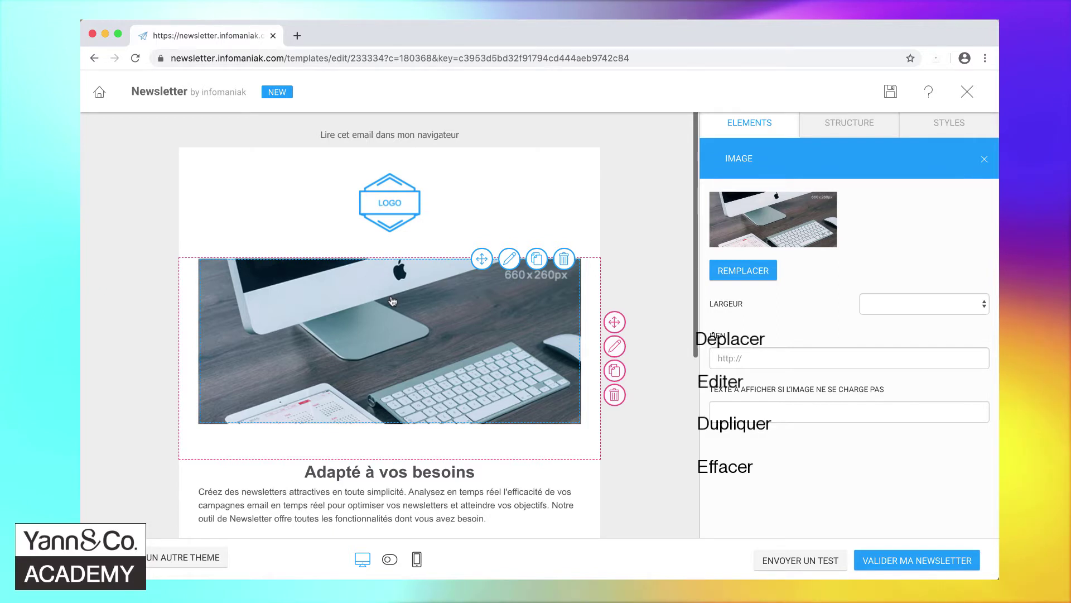
pyautogui.click(394, 476)
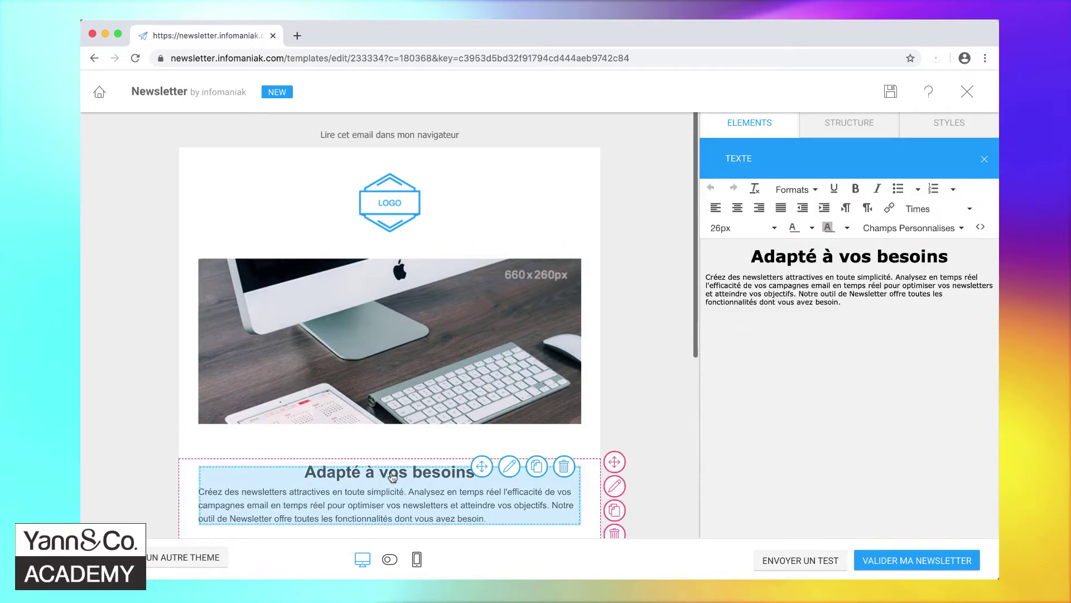
pyautogui.click(392, 184)
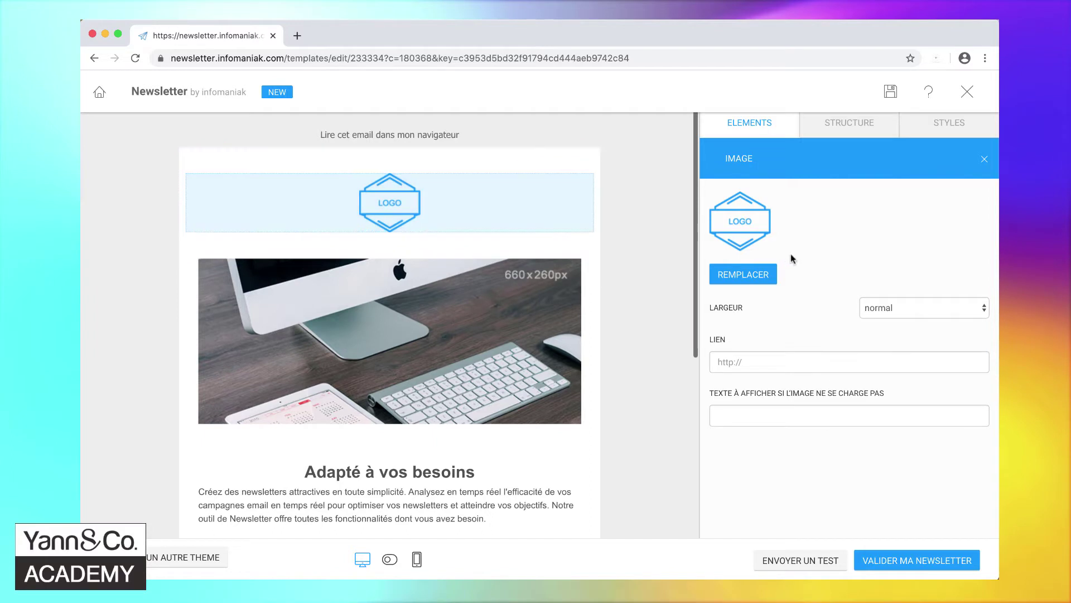
# - Upload Yann-and-Co-Academy-logo.jpg and insert it in place of the LOGO placeholder
pyautogui.click(746, 277)
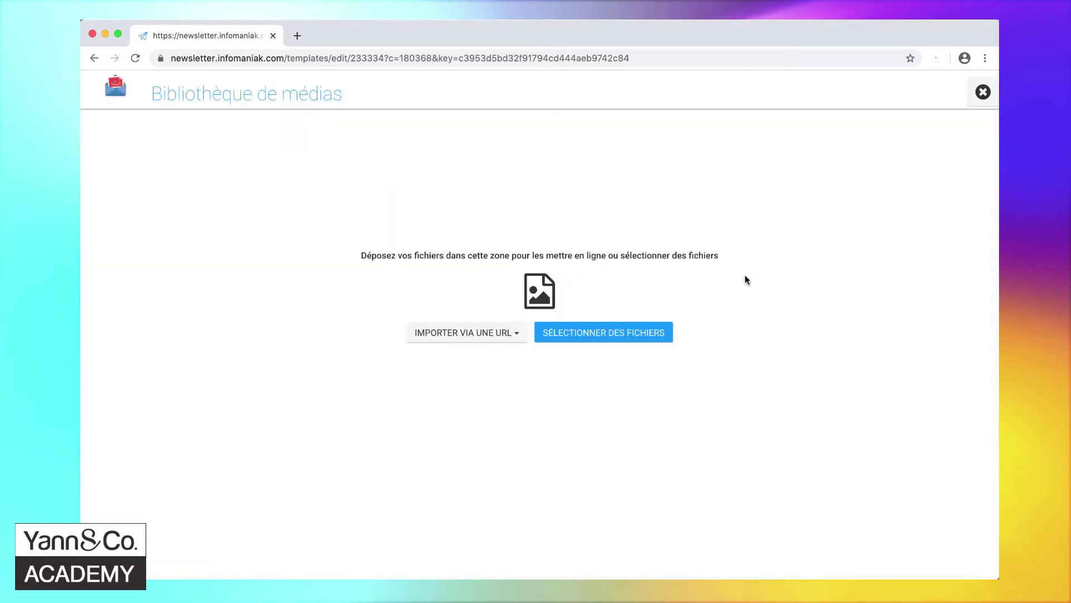
pyautogui.click(605, 335)
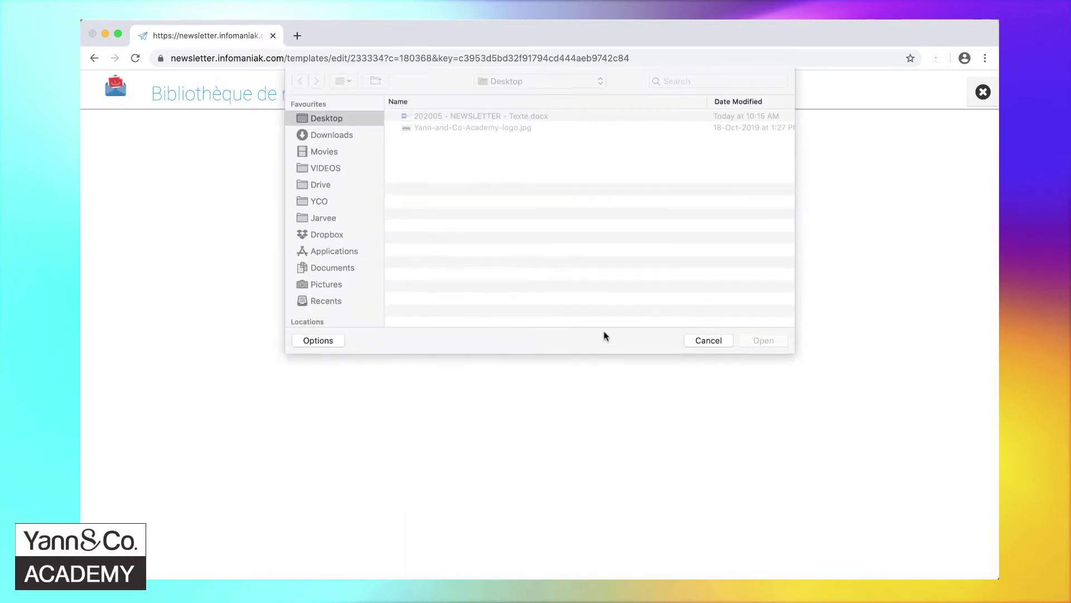
pyautogui.click(506, 127)
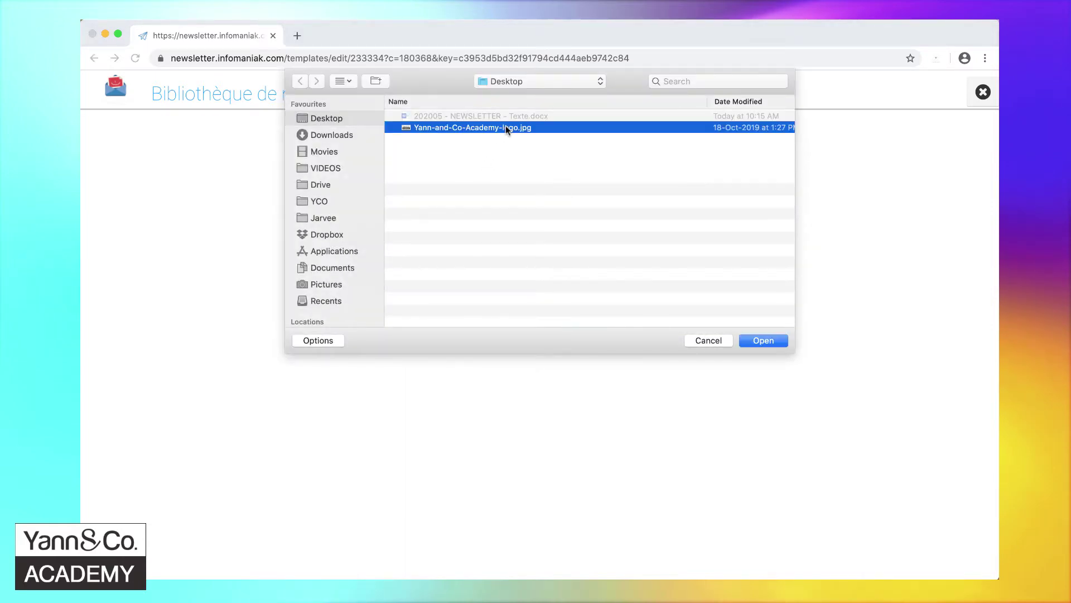
pyautogui.click(763, 341)
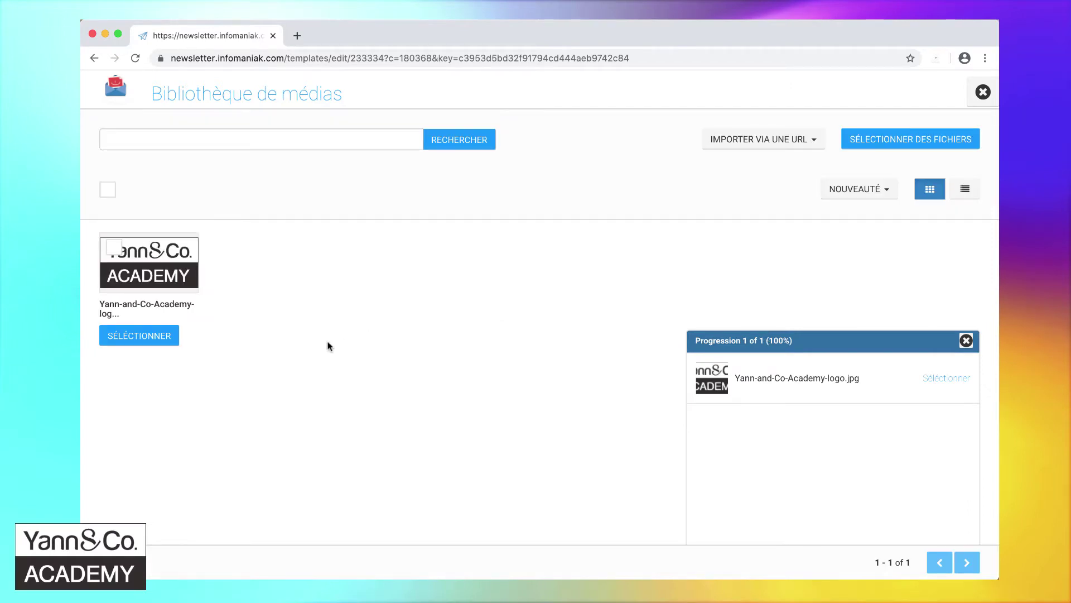
pyautogui.click(139, 336)
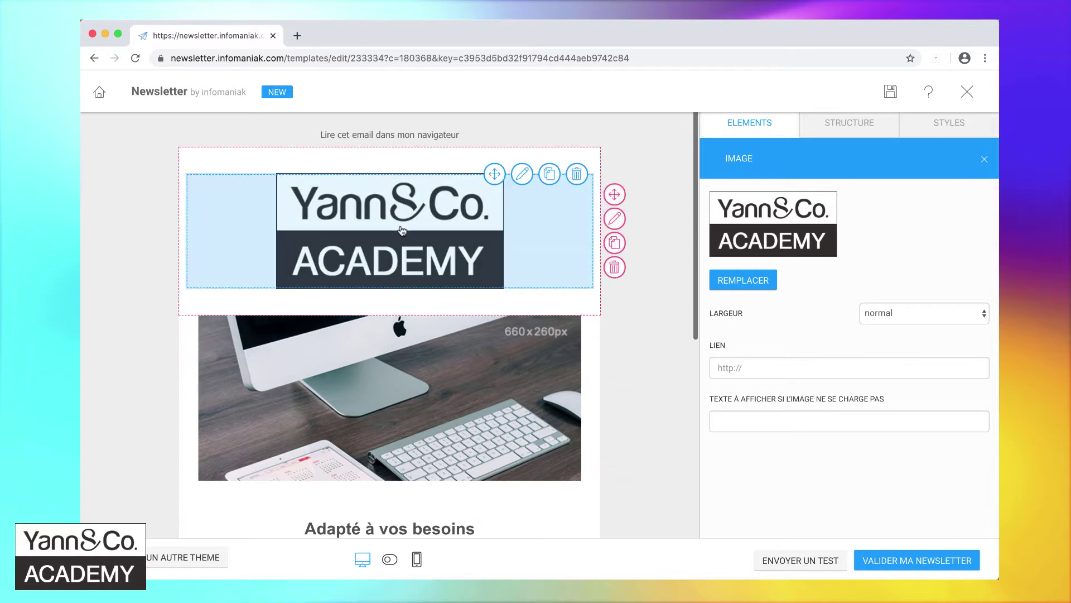
# - Browse the newsletter's Styles and Structure options, then return to the Elements block list
pyautogui.click(964, 125)
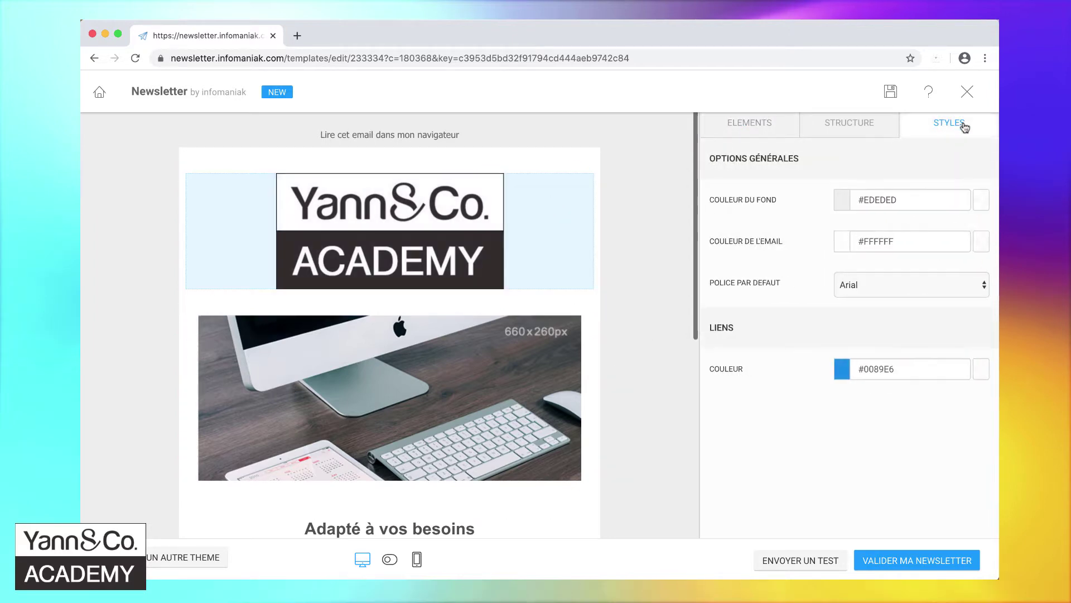
pyautogui.click(870, 129)
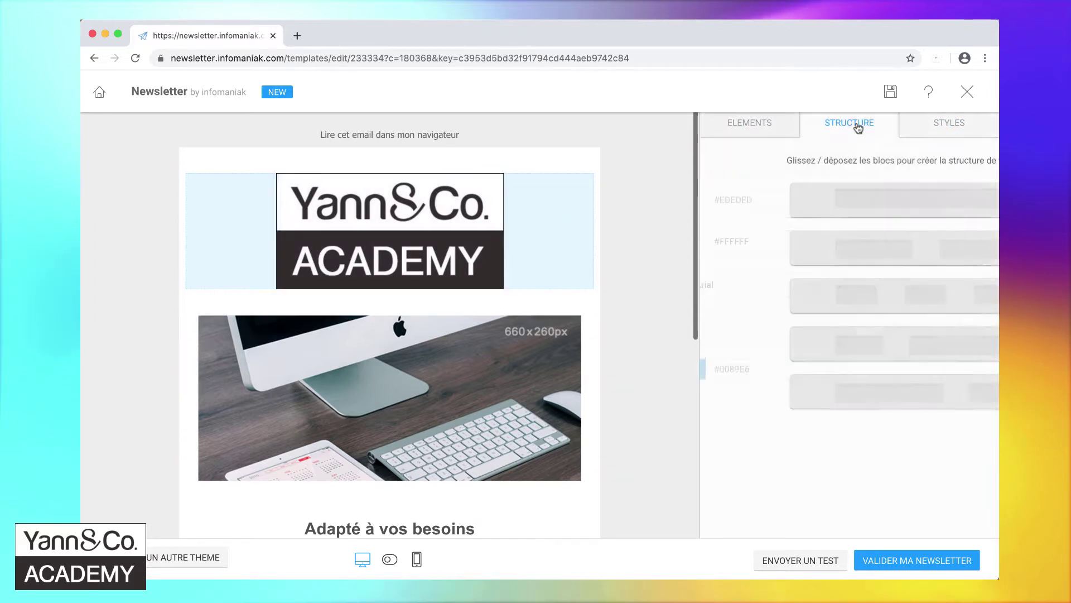
pyautogui.click(763, 125)
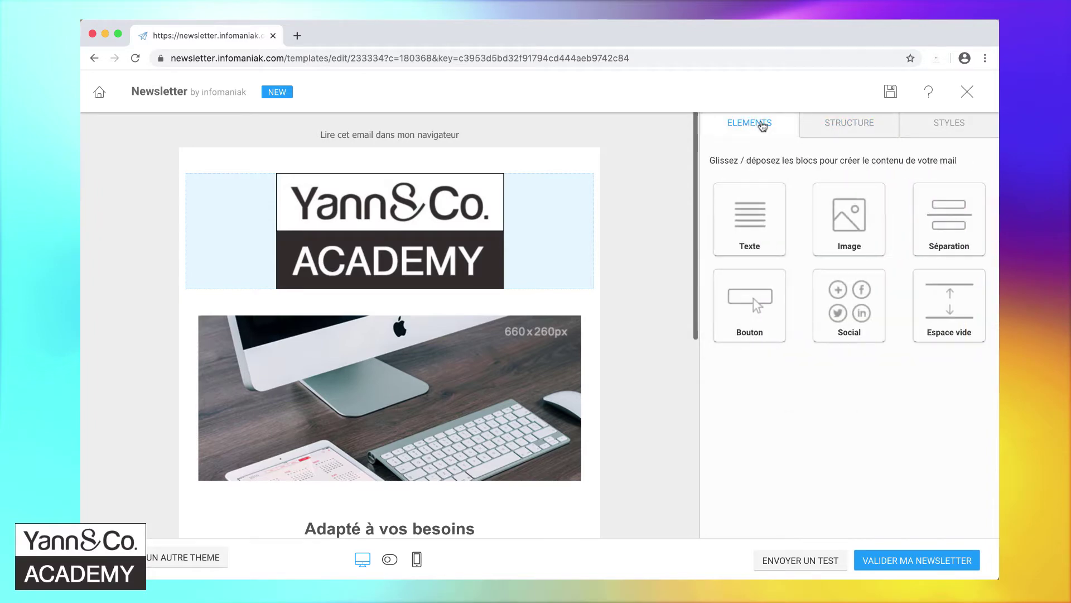
pyautogui.moveTo(444, 237)
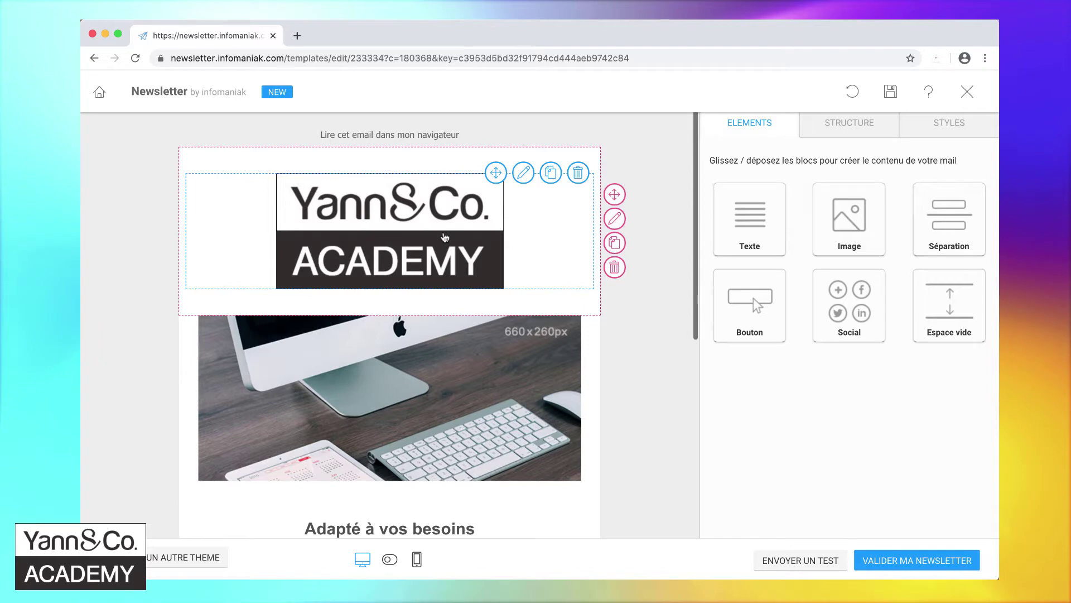
# - Load pixlr.com in a new tab and launch the Pixlr X editor
pyautogui.click(297, 36)
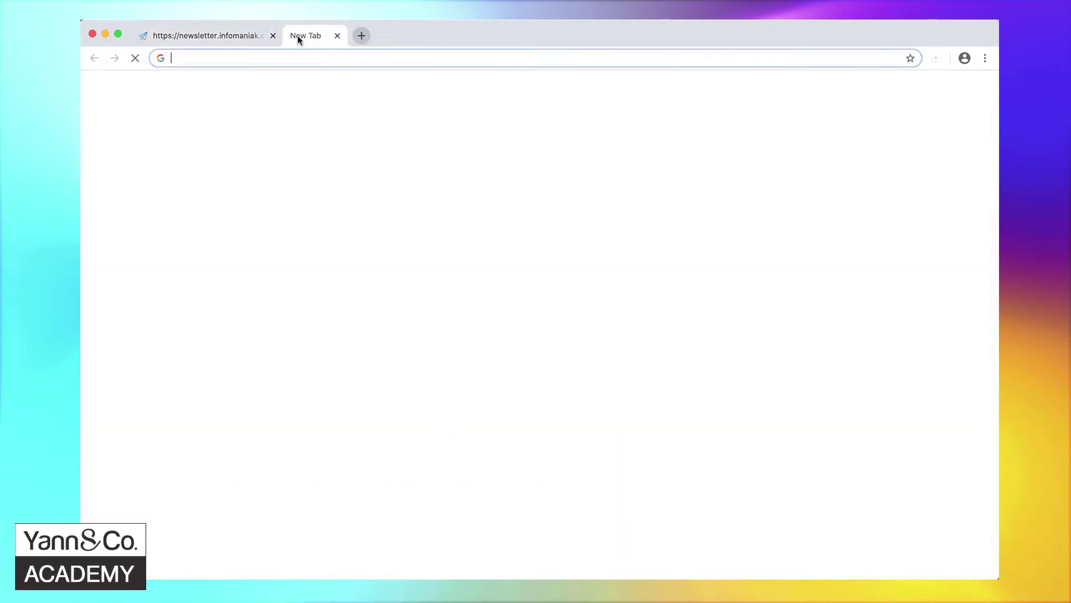
pyautogui.write('pi')
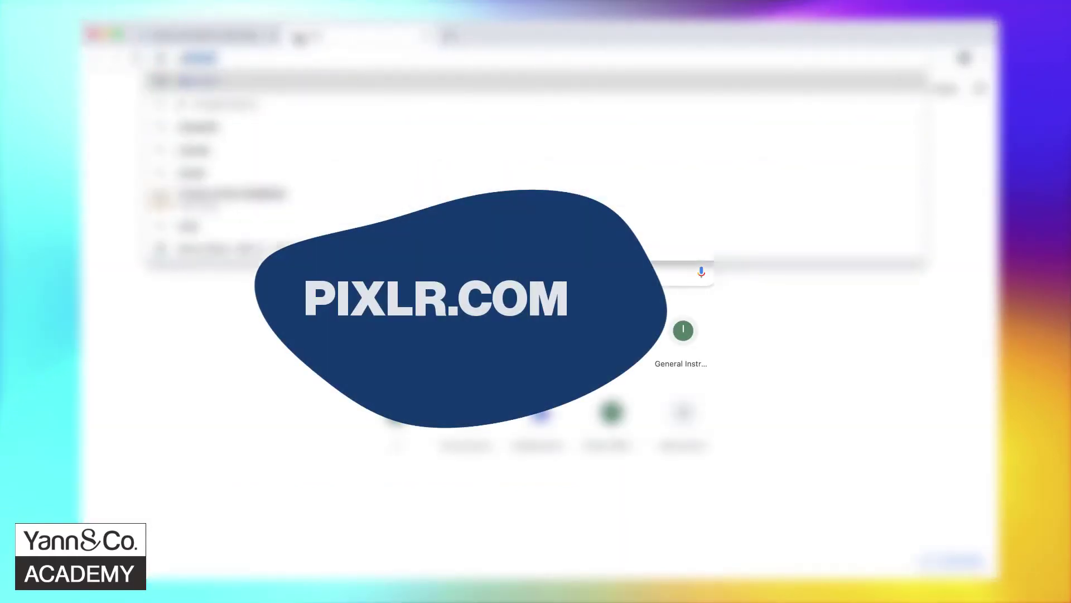
pyautogui.write('xlr')
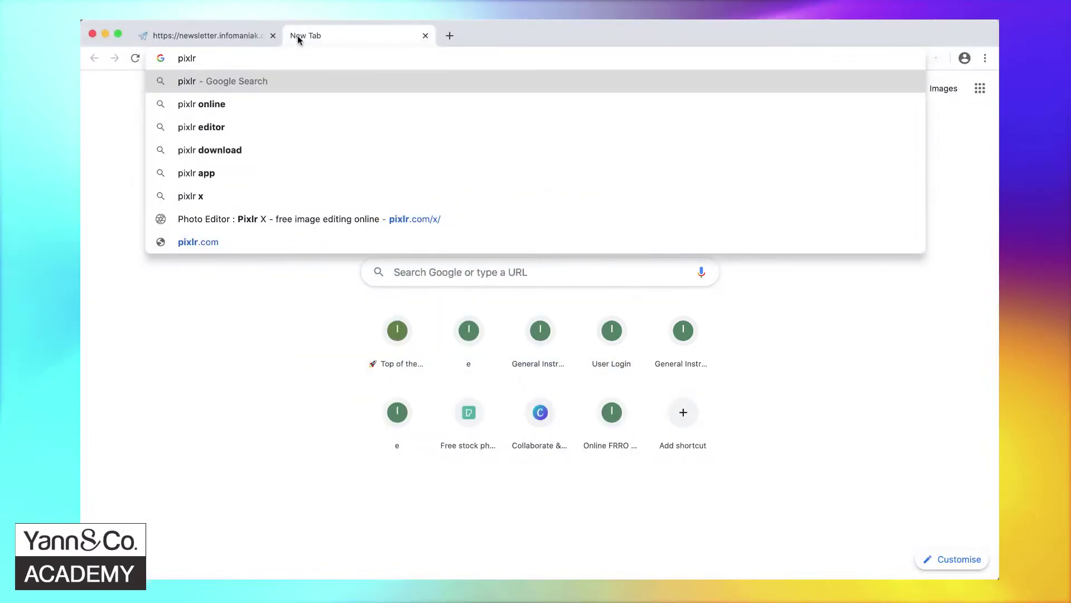
pyautogui.write('.com')
pyautogui.press('Return')
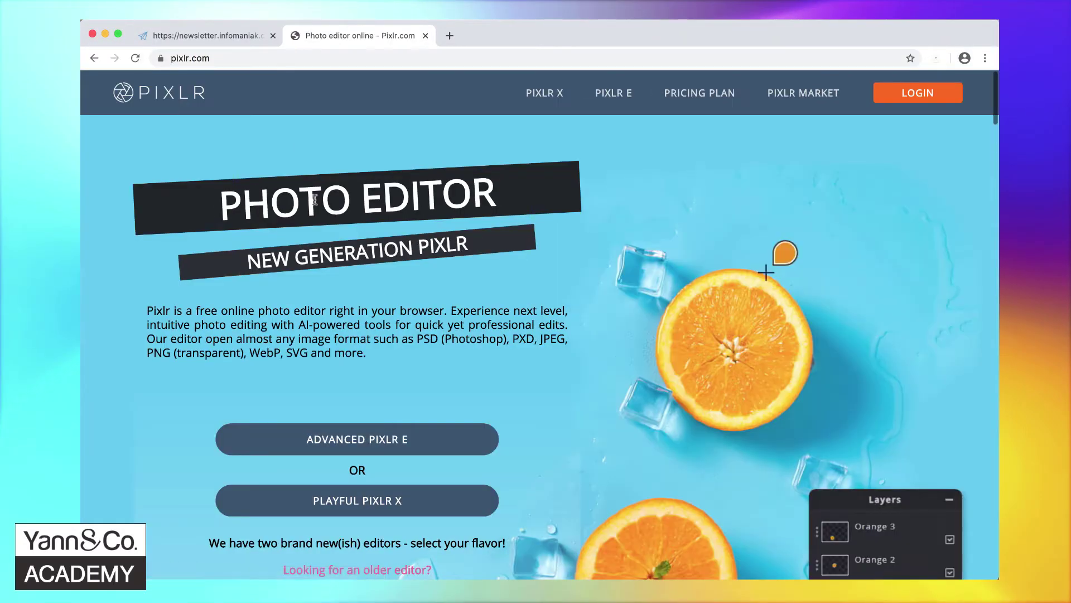
pyautogui.click(542, 92)
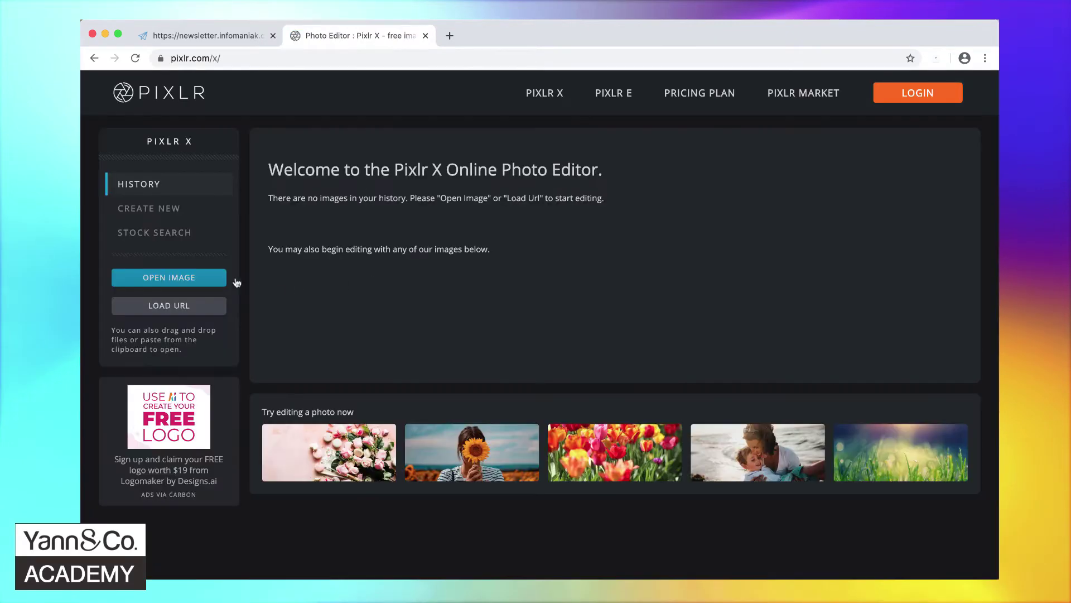
# - Open Yann-and-Co-Academy-logo.jpg in Pixlr X and set the export width to 150
pyautogui.click(180, 283)
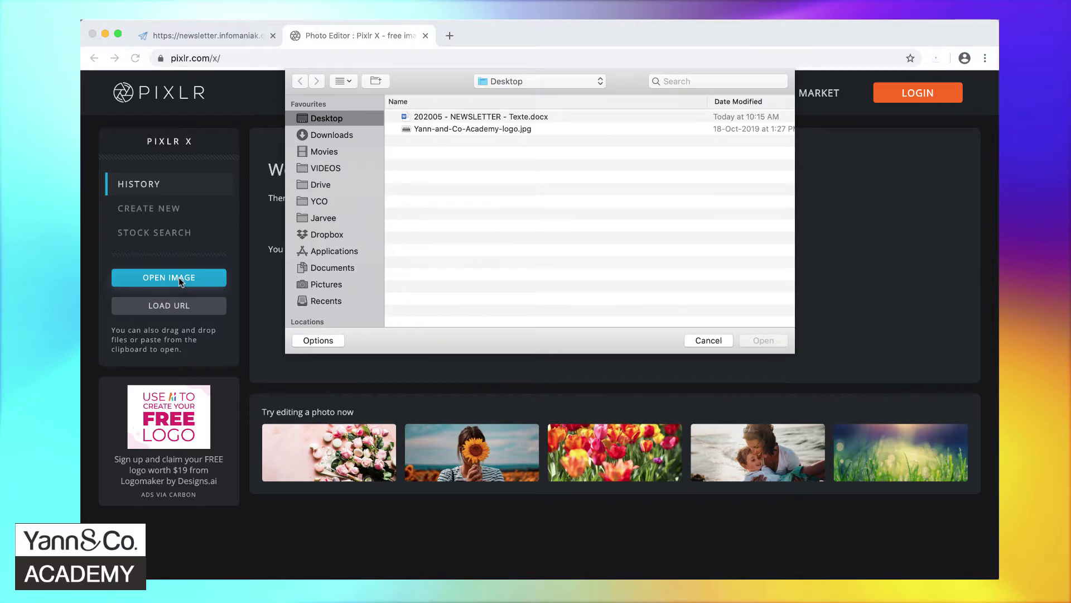
pyautogui.doubleClick(485, 129)
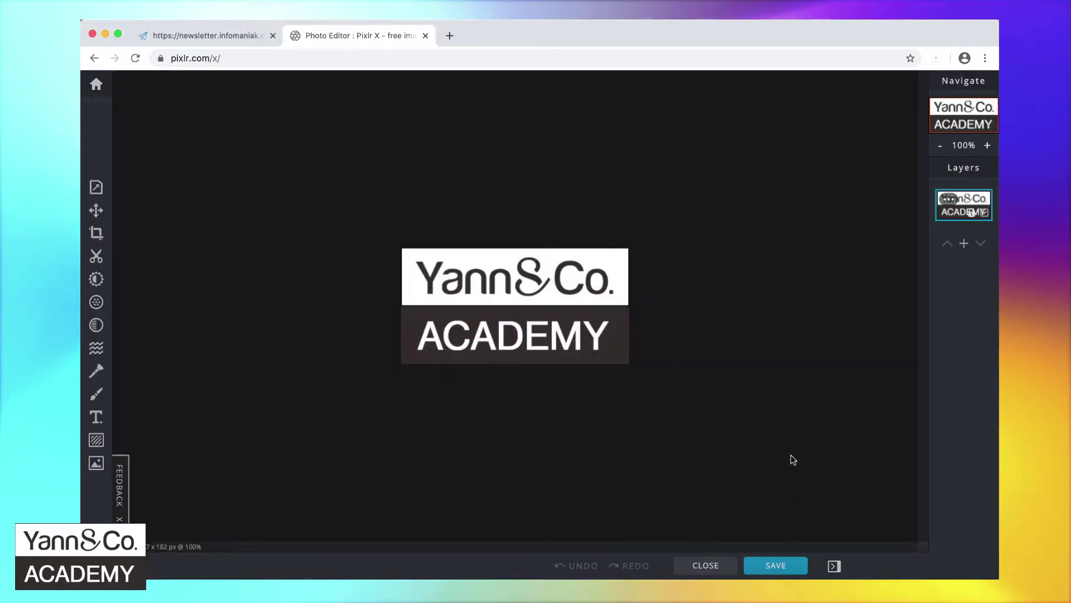
pyautogui.click(784, 567)
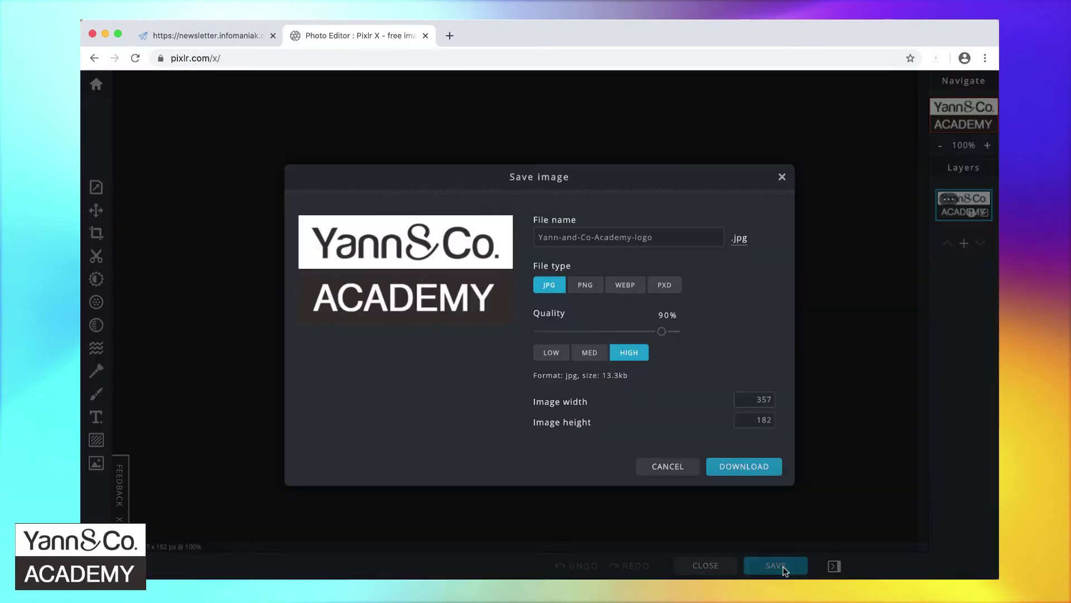
pyautogui.click(748, 422)
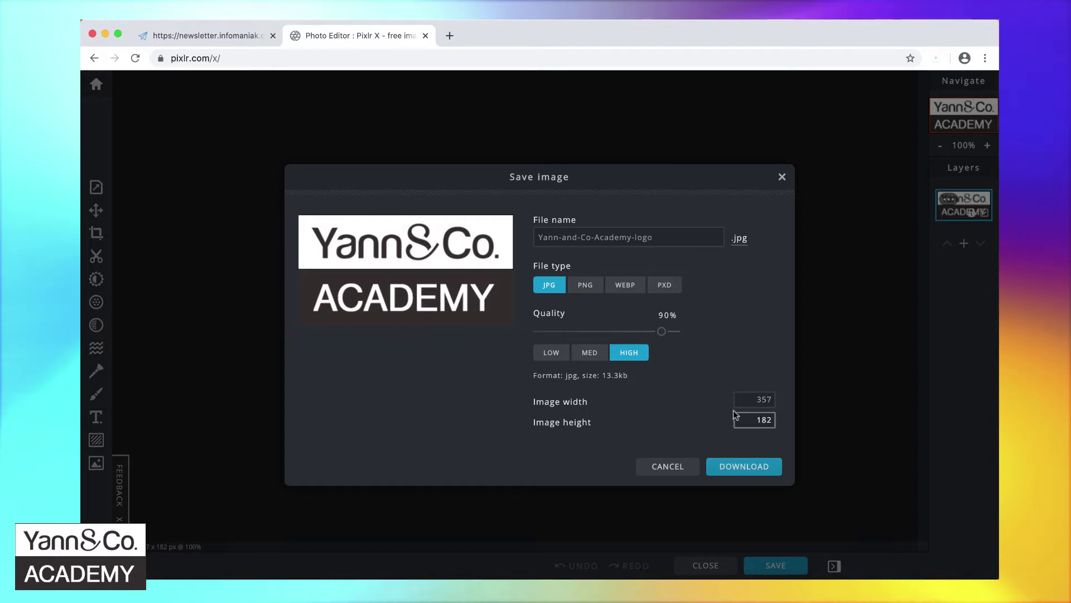
pyautogui.click(750, 399)
pyautogui.write('1')
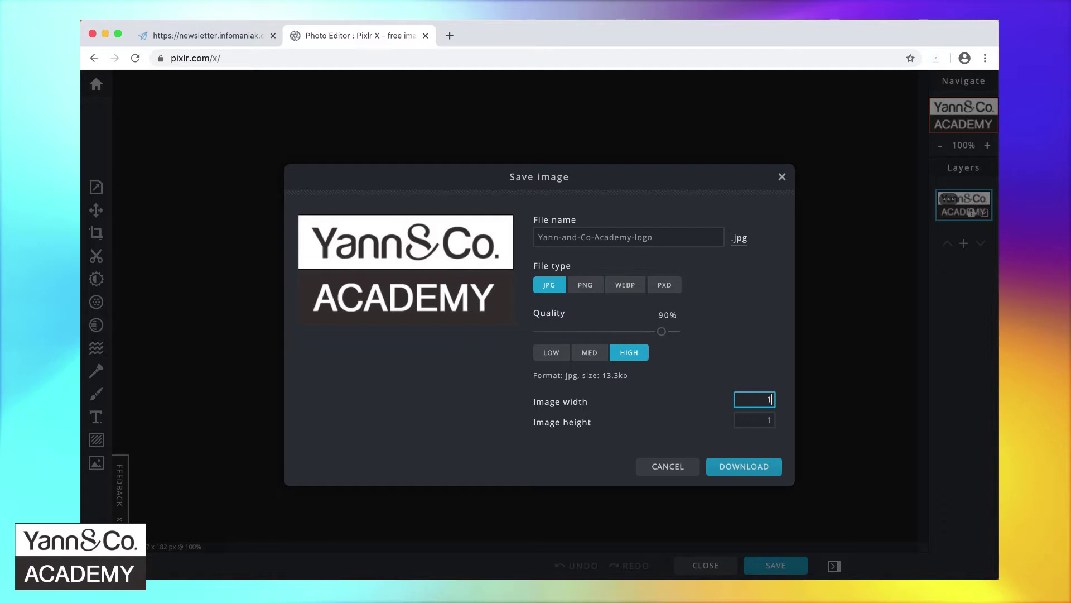
pyautogui.write('50')
# - Download it to the Desktop as Yann-and-Co-Academy-logo-mini.jpg and close the Pixlr tab
pyautogui.click(743, 466)
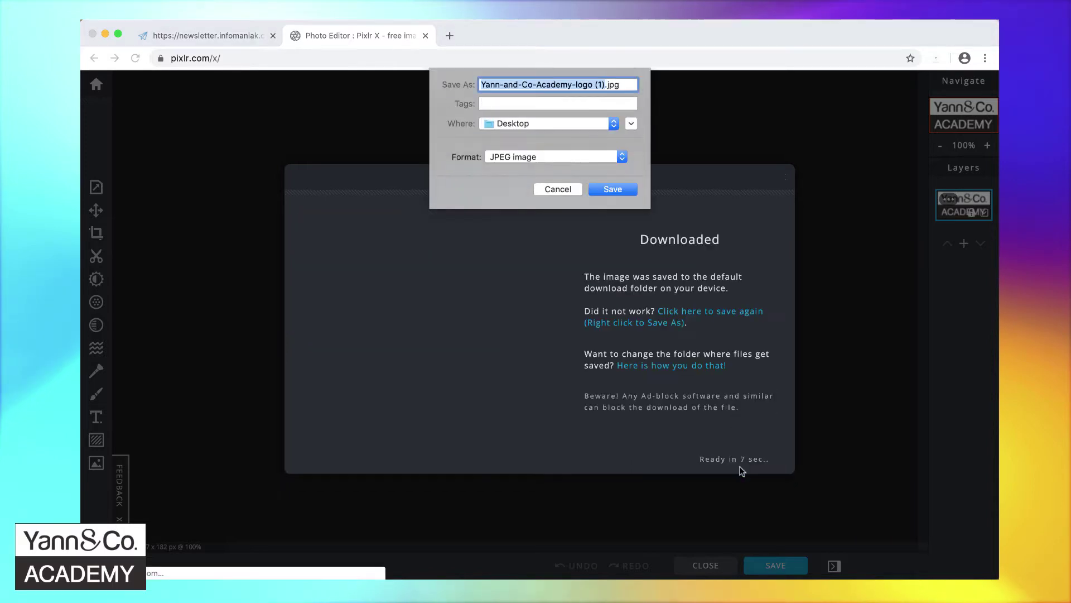
pyautogui.write('mini')
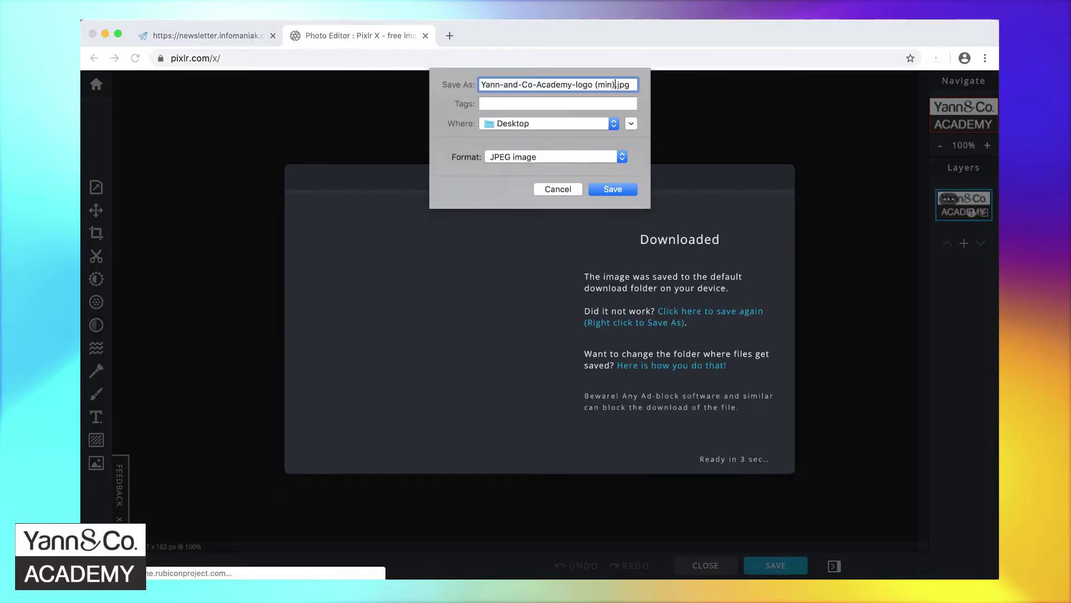
pyautogui.press('BackSpace')
pyautogui.press('BackSpace')
pyautogui.press('BackSpace')
pyautogui.press('BackSpace')
pyautogui.press('BackSpace')
pyautogui.press('BackSpace')
pyautogui.write('-mini')
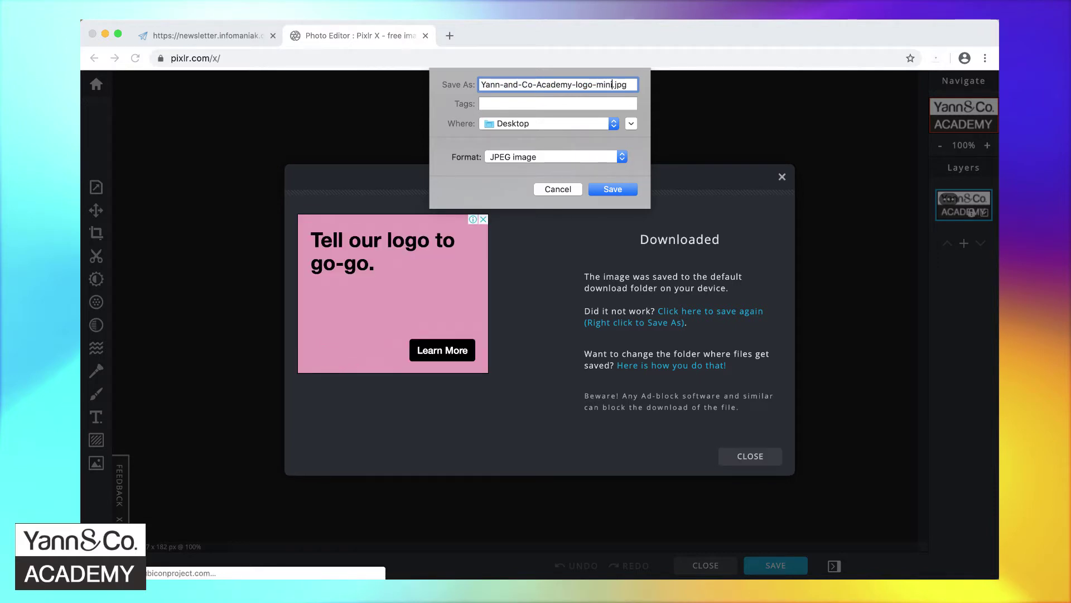
pyautogui.click(613, 189)
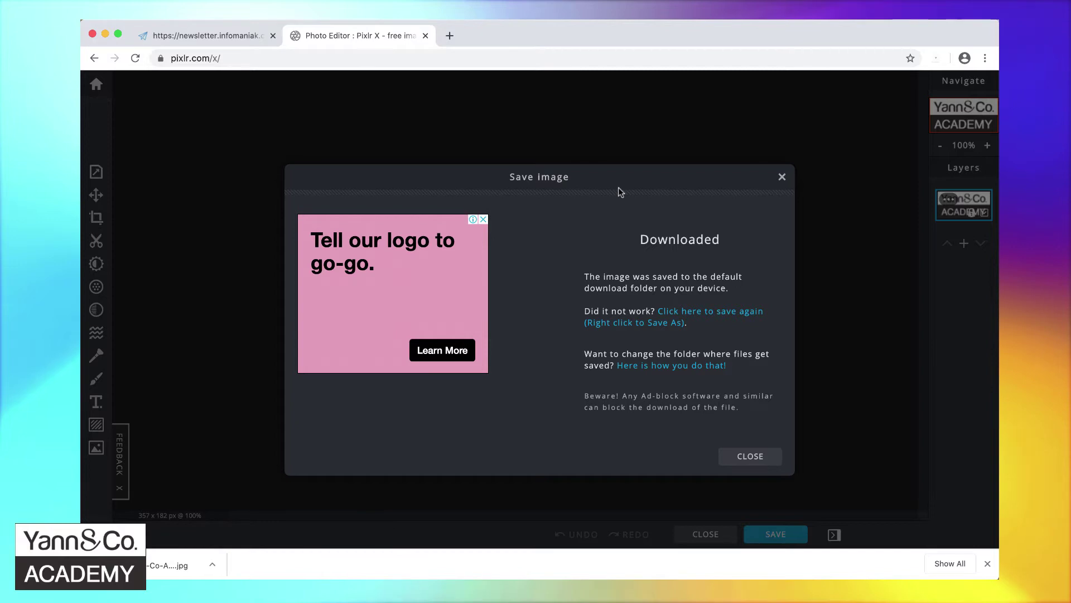
pyautogui.click(988, 563)
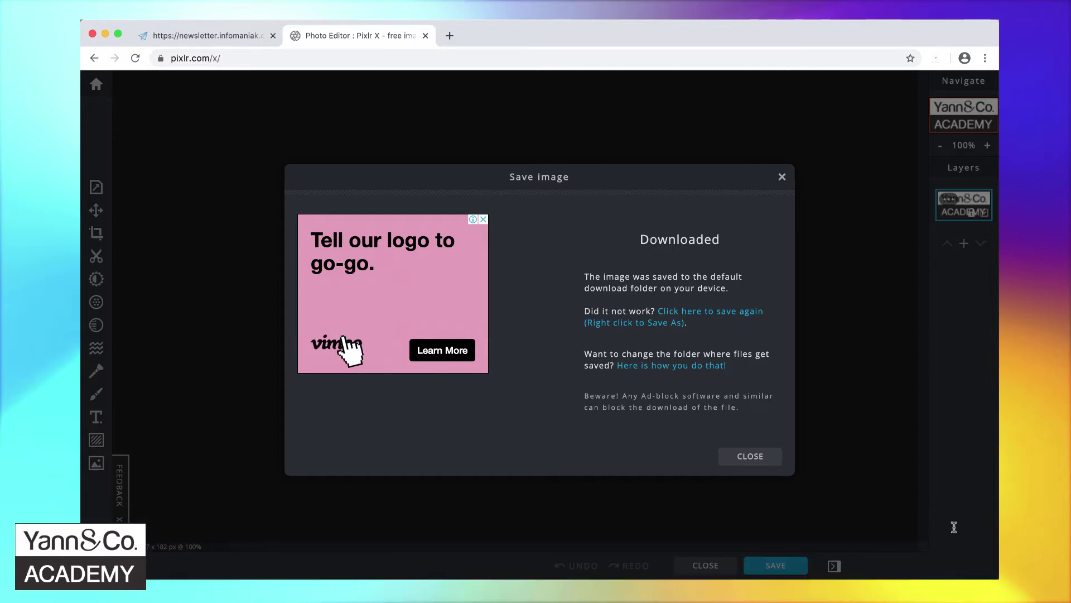
pyautogui.click(425, 35)
# - Select the header logo and delete the old logo from the media library
pyautogui.click(425, 223)
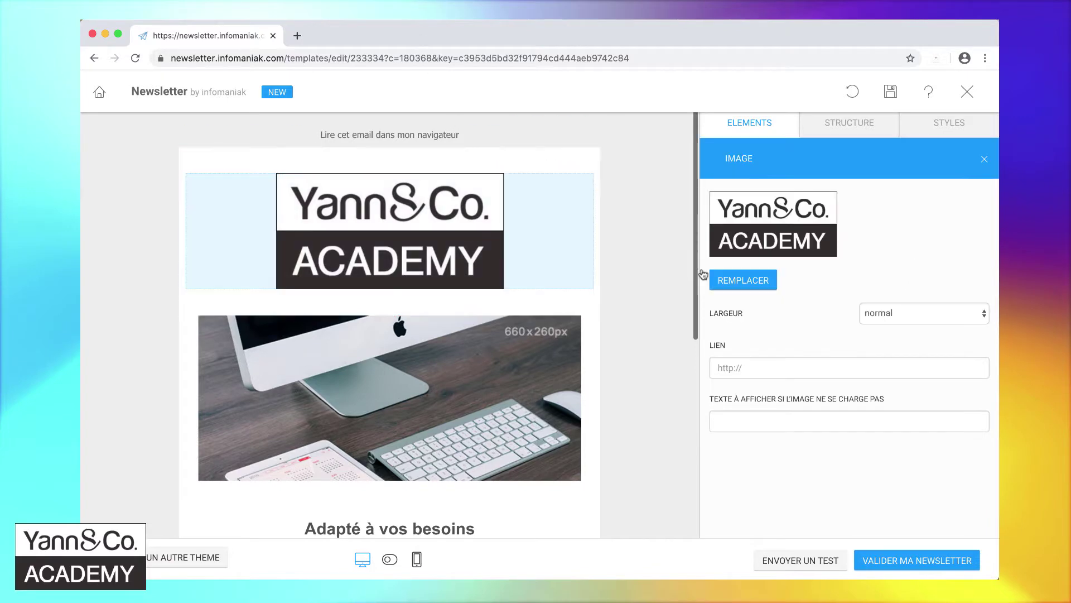
pyautogui.click(742, 279)
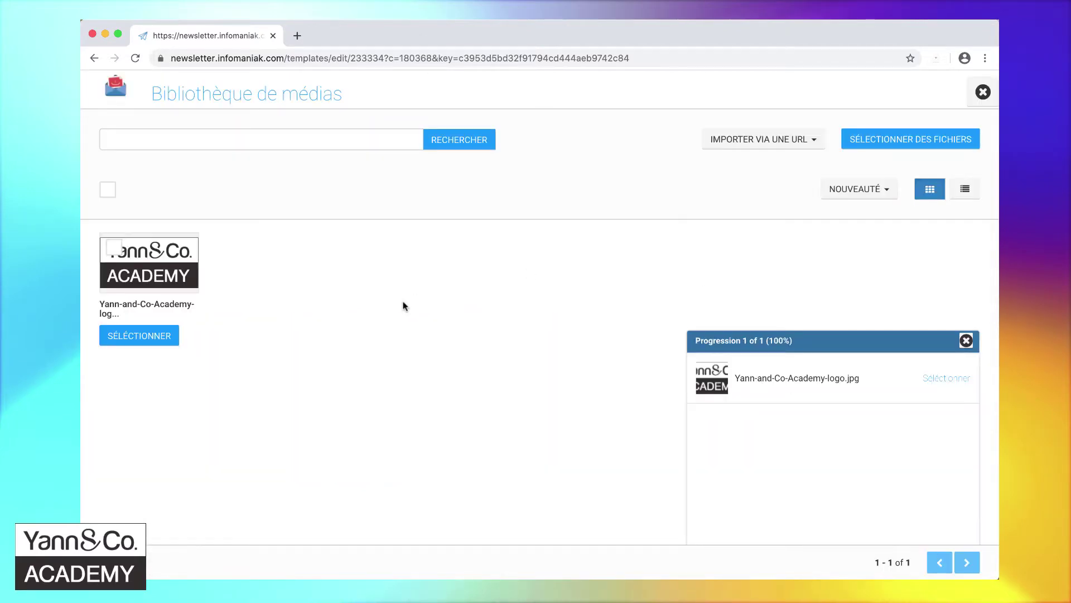
pyautogui.click(115, 248)
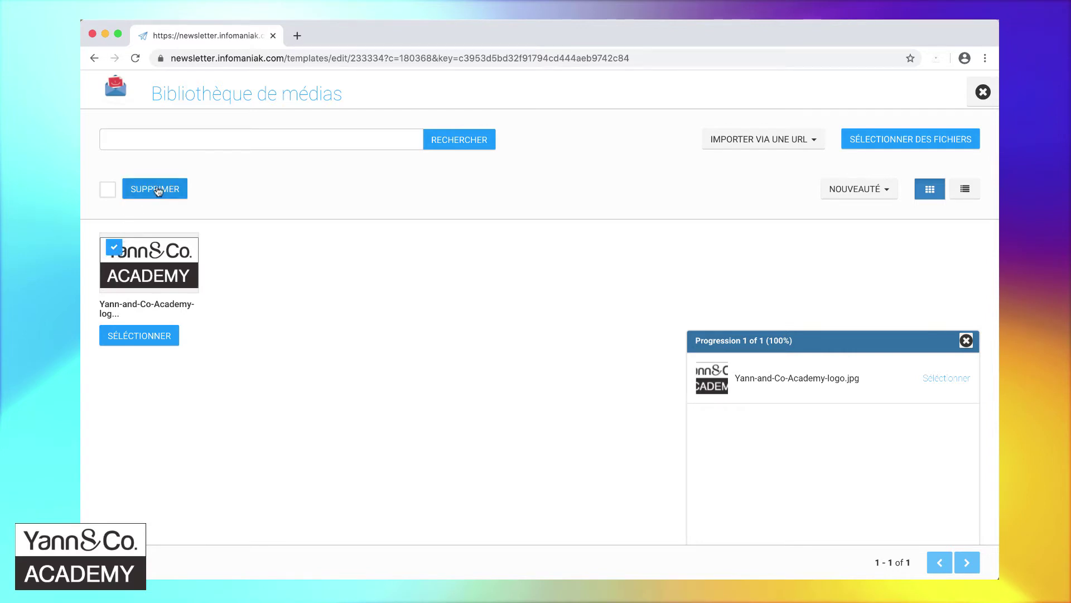
pyautogui.click(156, 188)
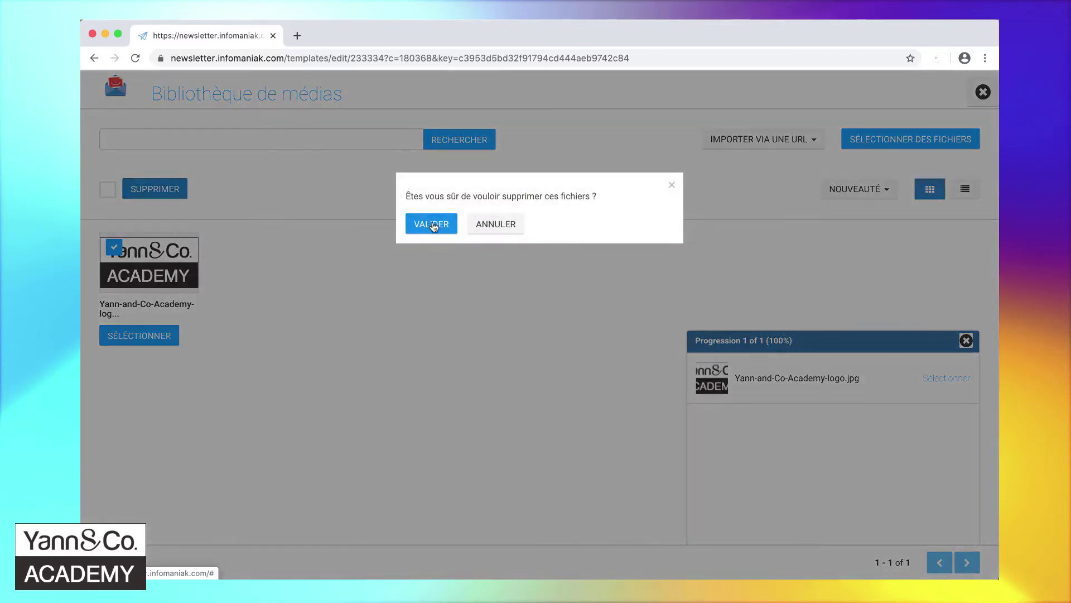
pyautogui.click(432, 223)
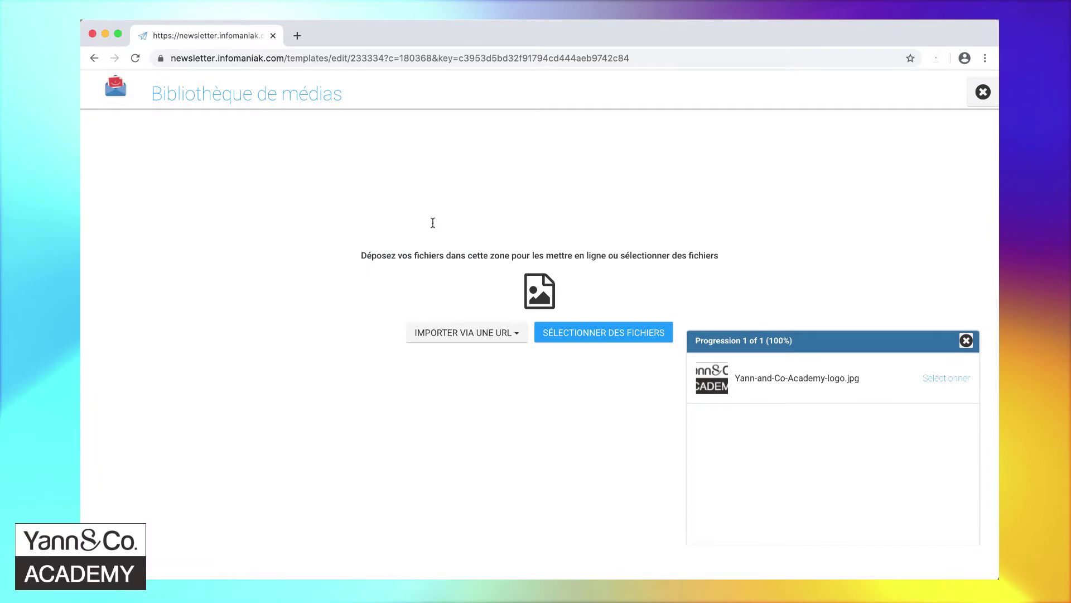
# - Upload Yann-and-Co-Academy-logo-mini.jpg and use it as the header logo
pyautogui.click(593, 337)
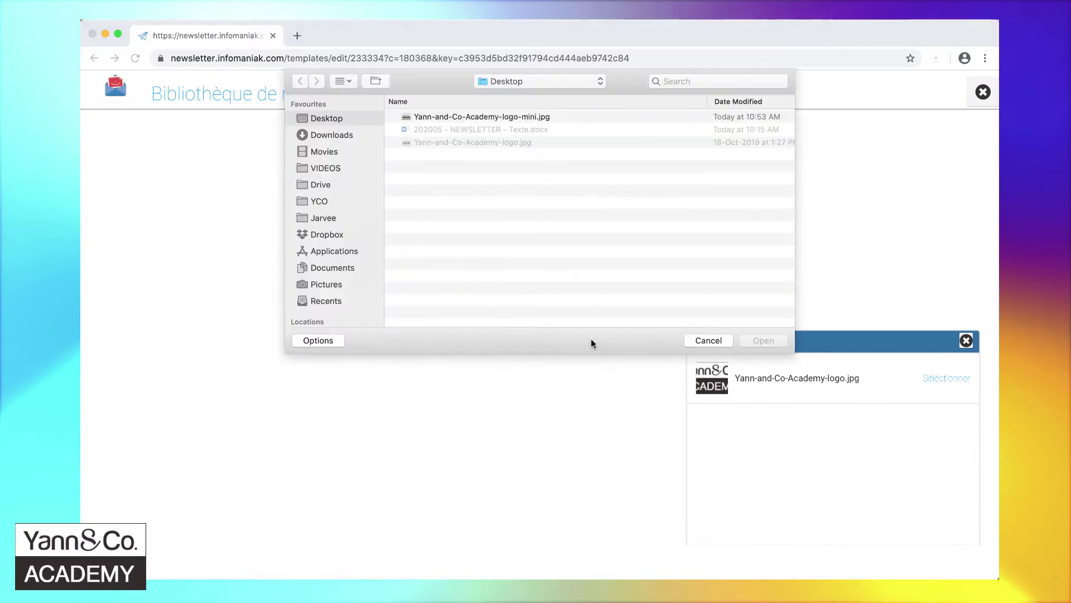
pyautogui.doubleClick(498, 115)
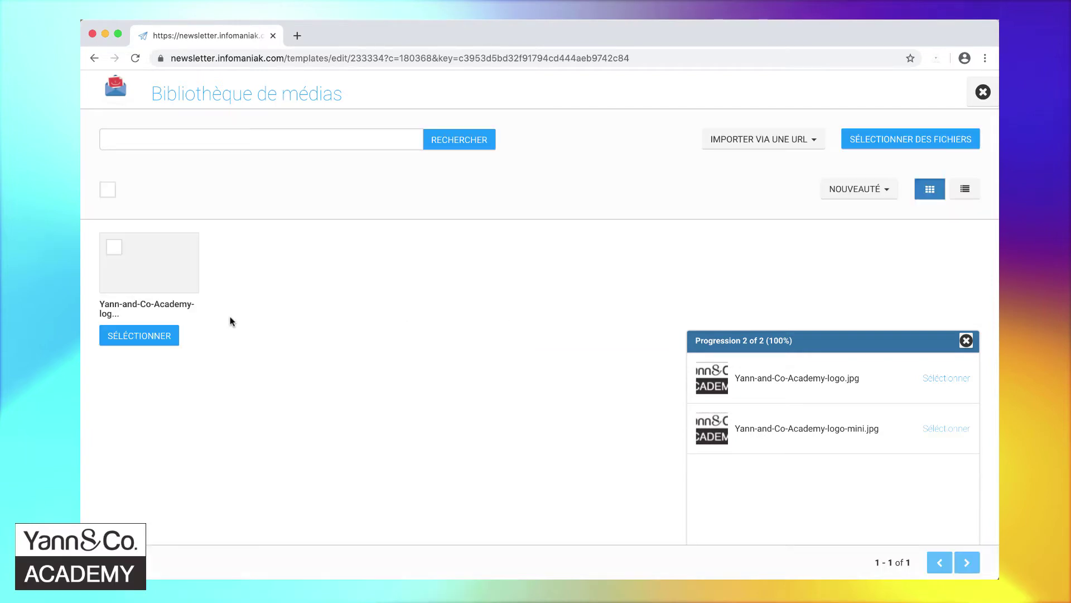
pyautogui.click(139, 336)
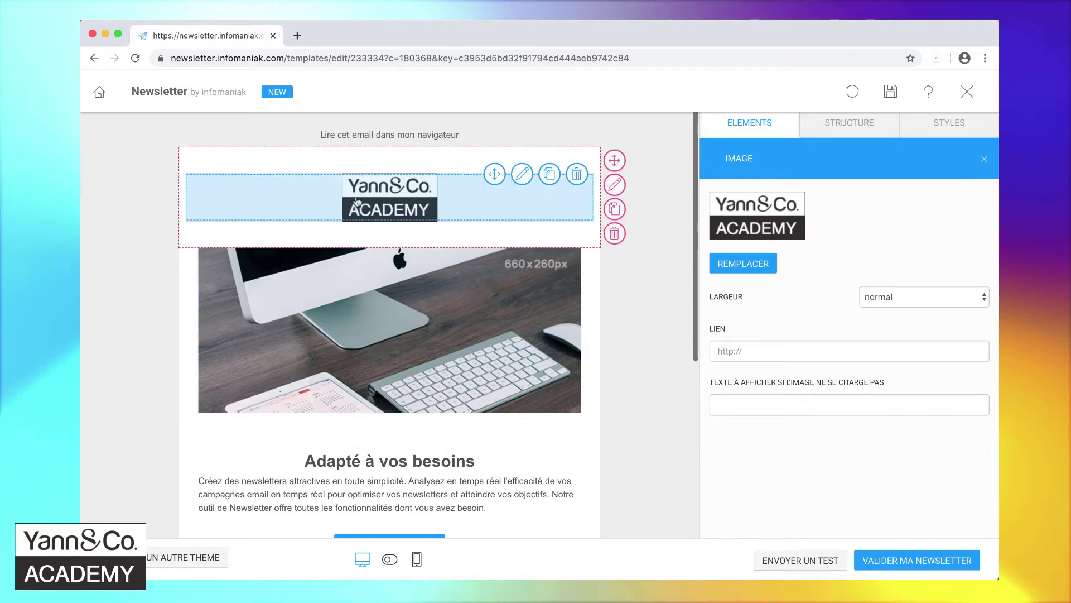
pyautogui.scroll(-3, 400, 296)
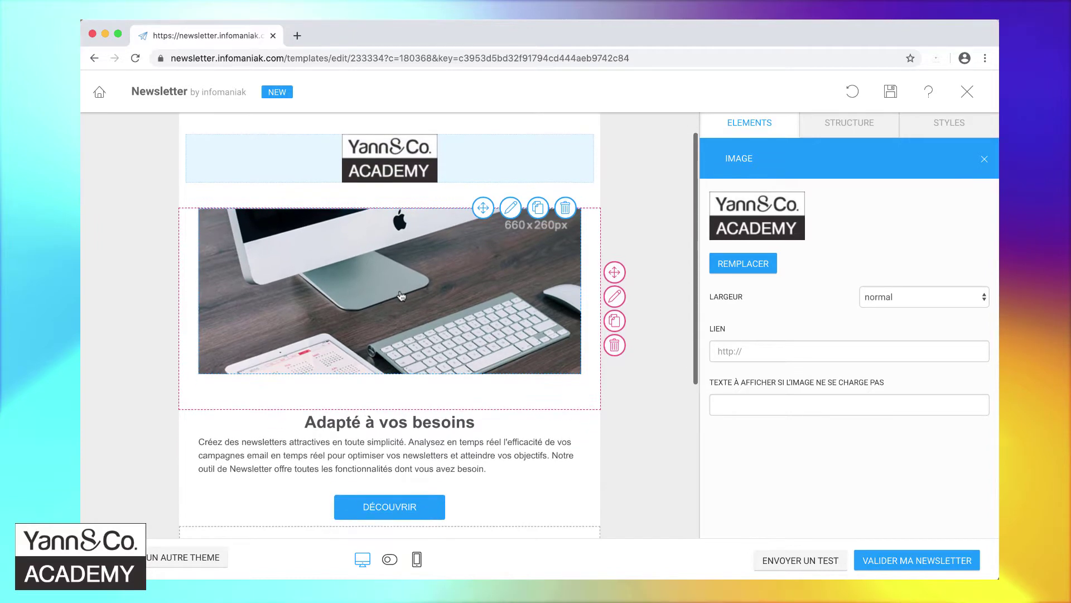
pyautogui.scroll(2, 401, 296)
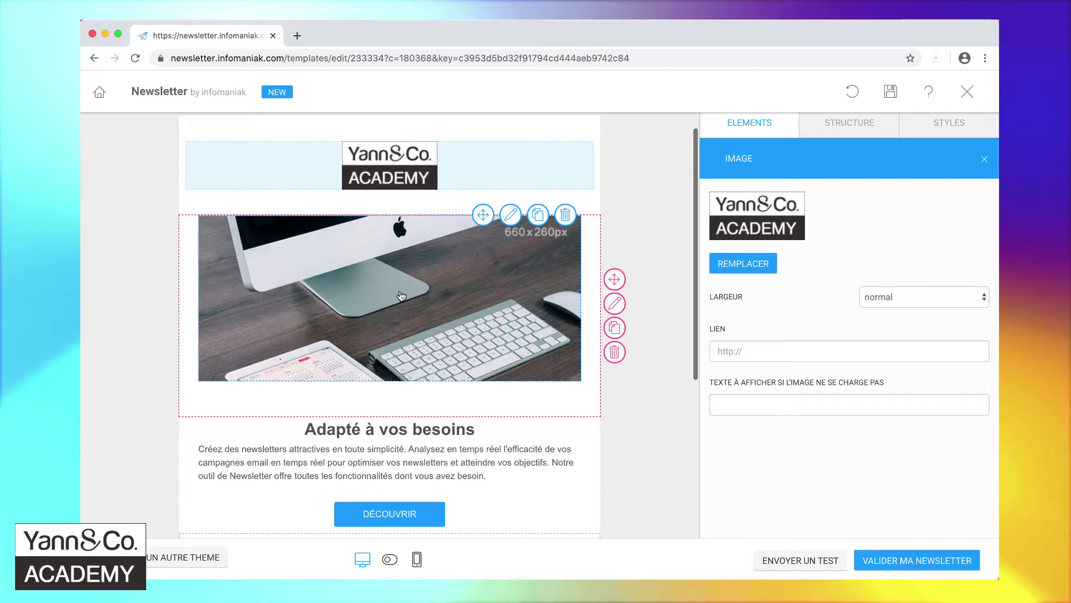
# - Load canva.com in a new tab and close the Canva Pro pop-up
pyautogui.click(297, 35)
pyautogui.write('canva.com')
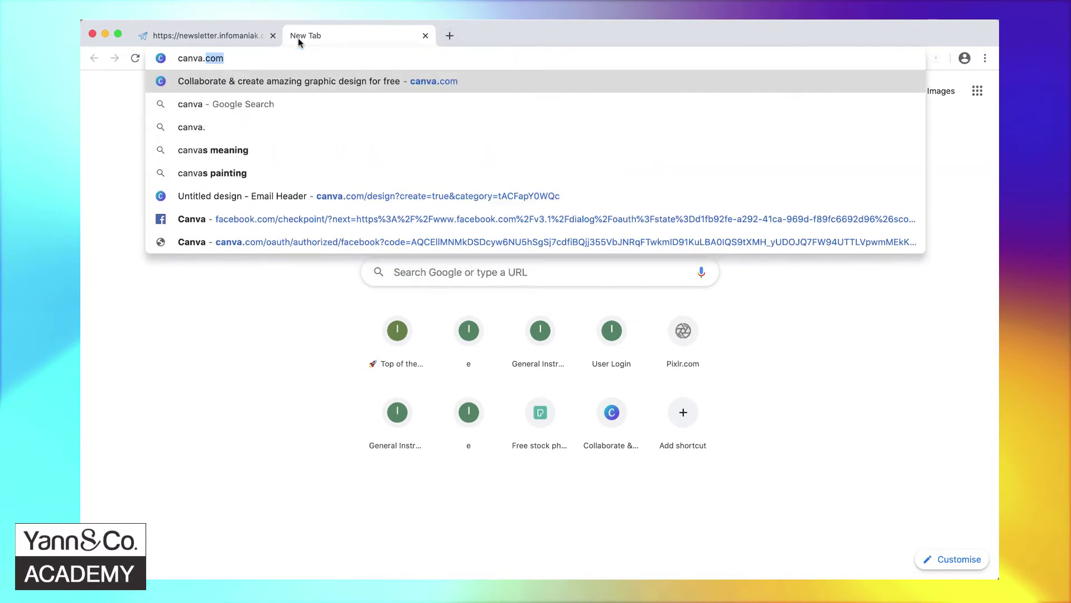
pyautogui.press('Return')
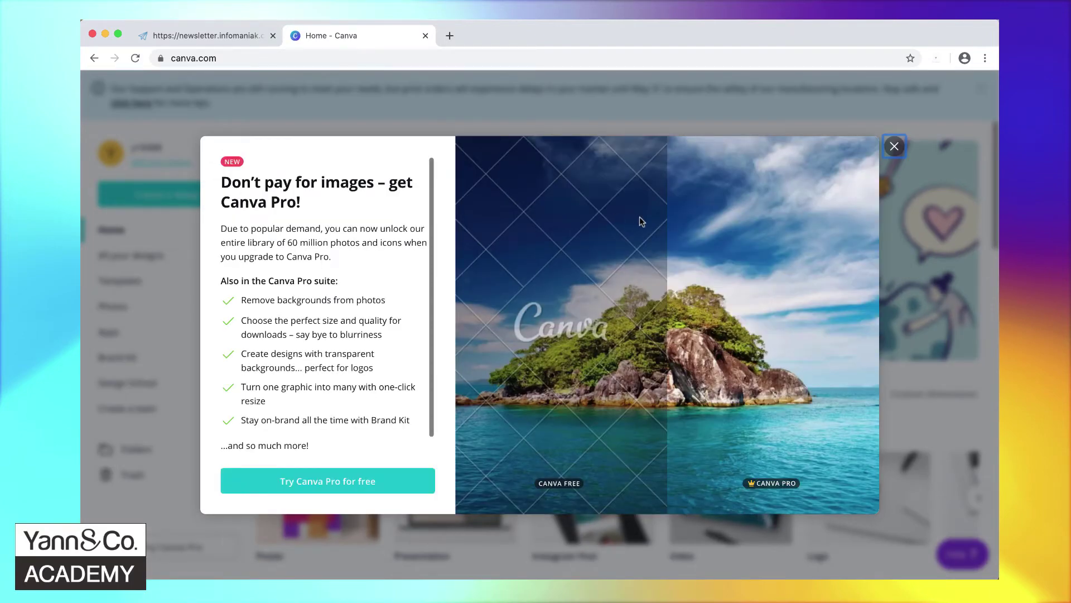
pyautogui.click(895, 147)
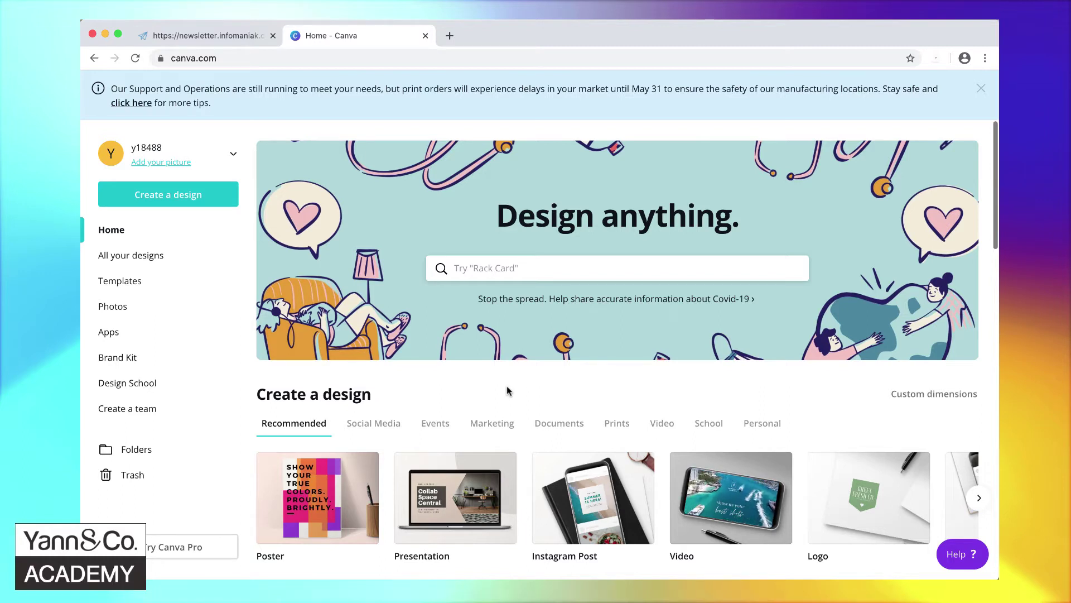
# - Search 'email' in Create a design, start an Email Header, and browse its templates
pyautogui.click(190, 195)
pyautogui.write('email')
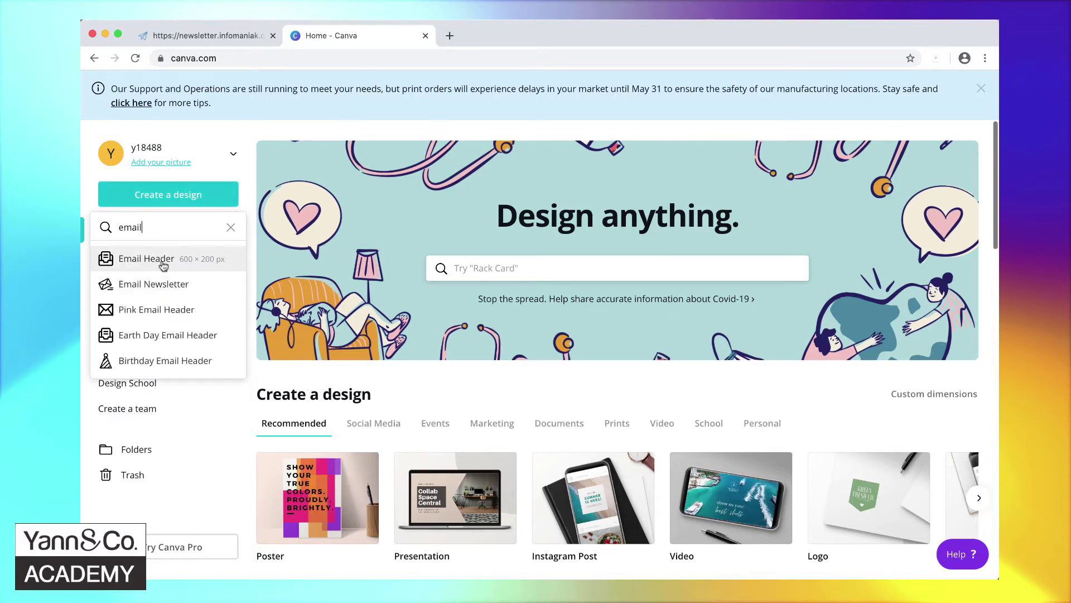
pyautogui.click(156, 261)
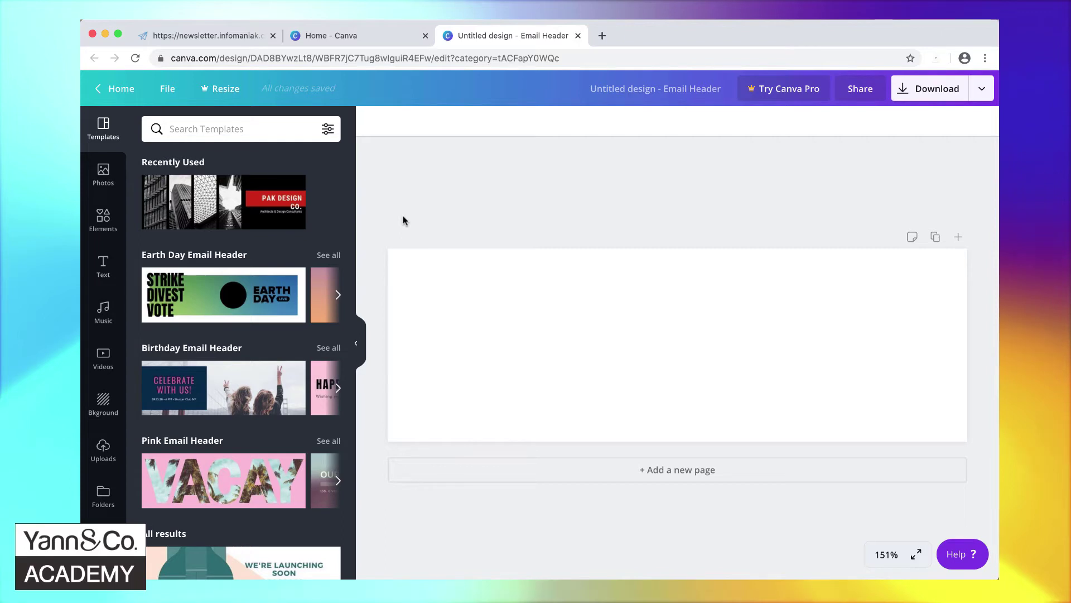
pyautogui.scroll(-8, 329, 226)
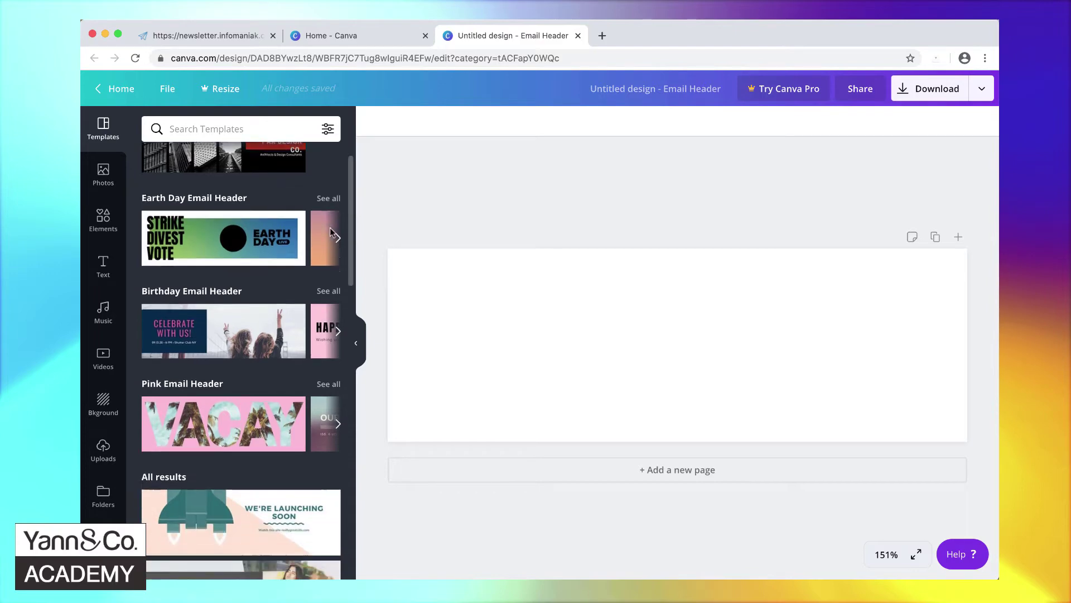
pyautogui.scroll(-15, 330, 233)
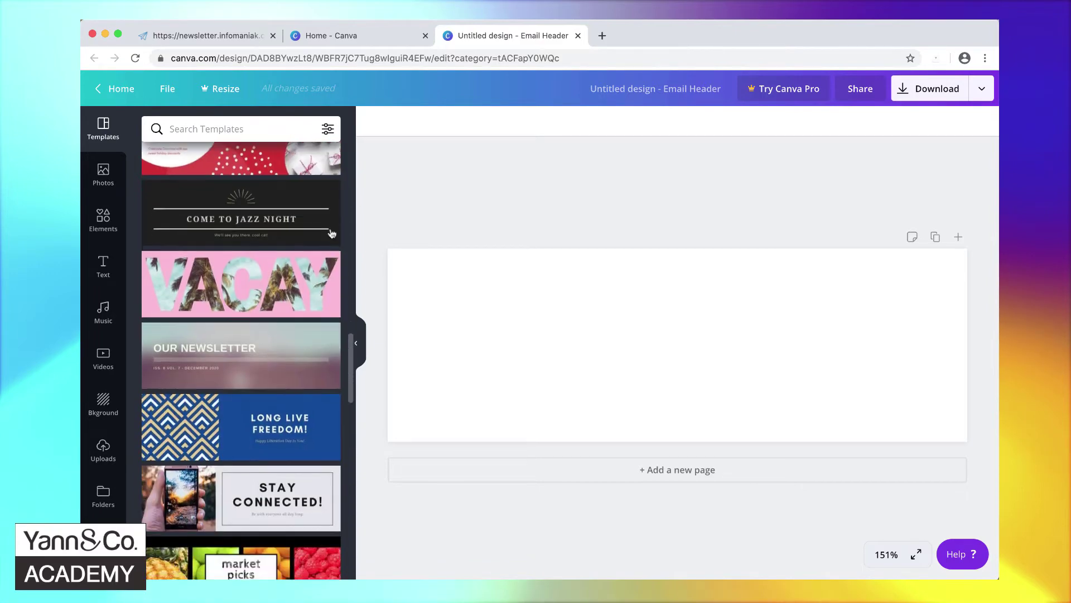
pyautogui.scroll(-15, 331, 233)
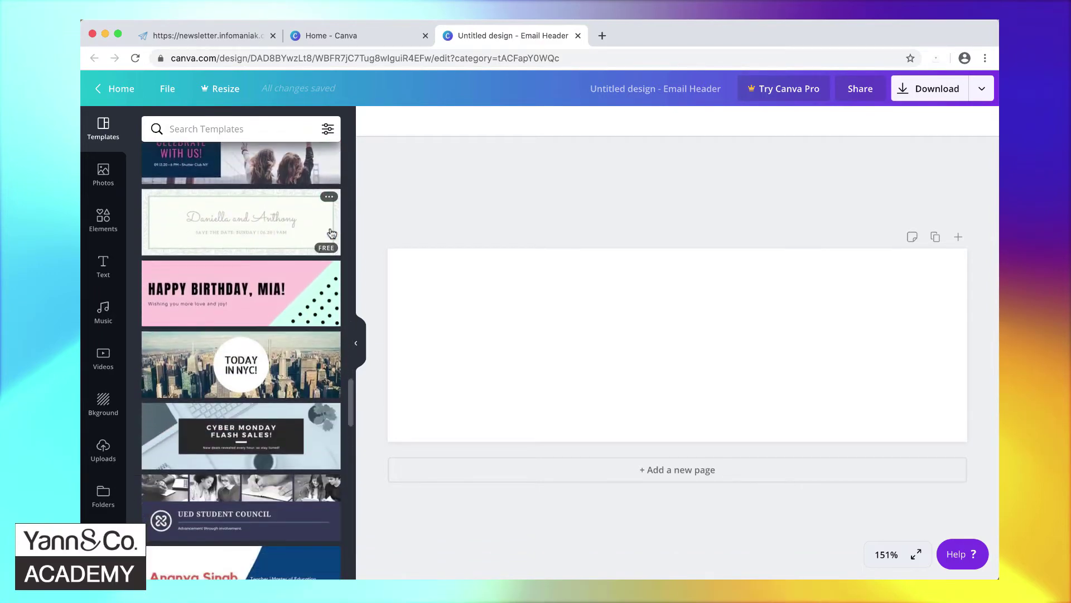
pyautogui.scroll(-7, 331, 234)
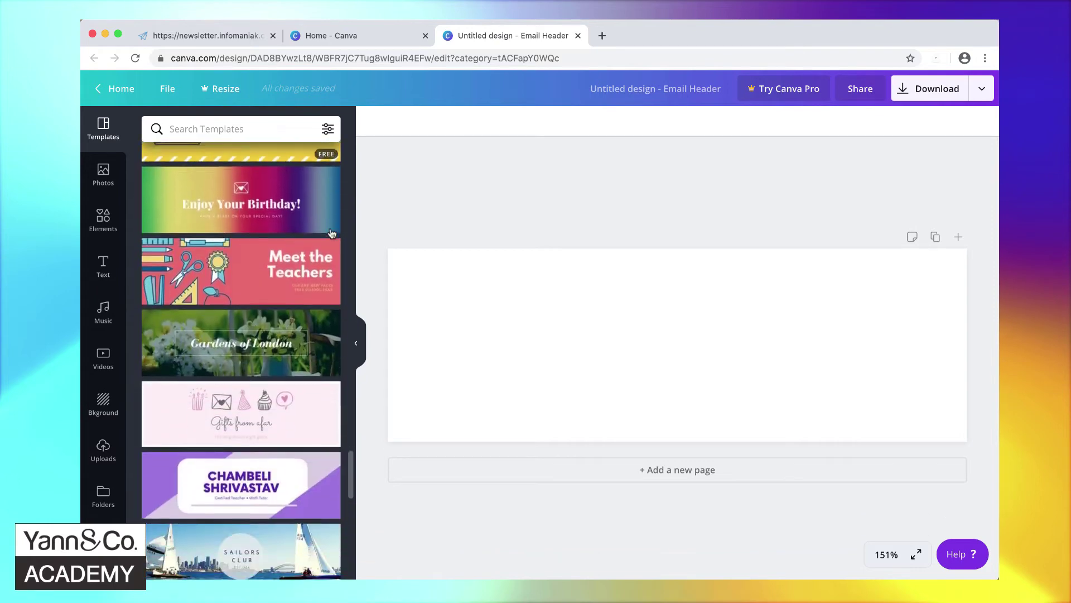
pyautogui.scroll(20, 331, 233)
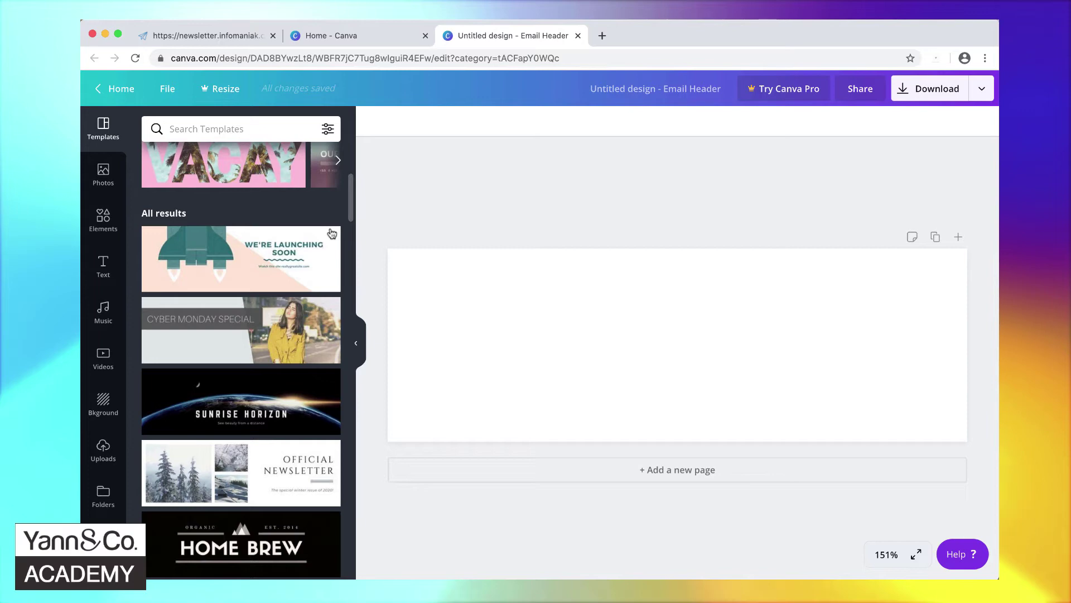
pyautogui.scroll(6, 331, 233)
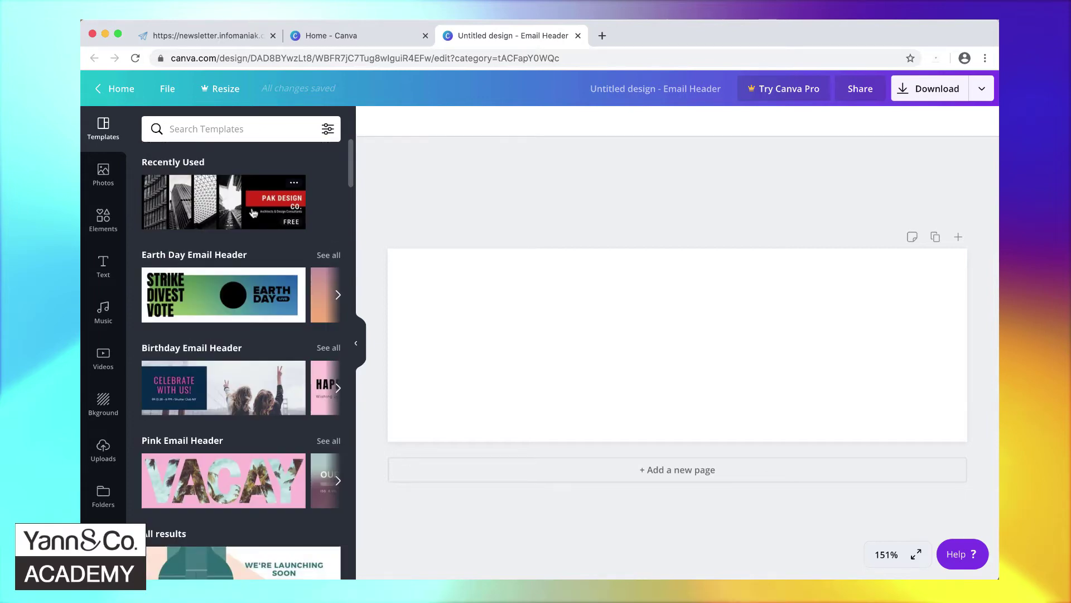
# - Apply PAK DESIGN; set title 'ENVOYEZ DES NEWSLETTER PRO', subtitle 'Avec le constructeur de Newsletters d'Infomaniak'
pyautogui.click(253, 213)
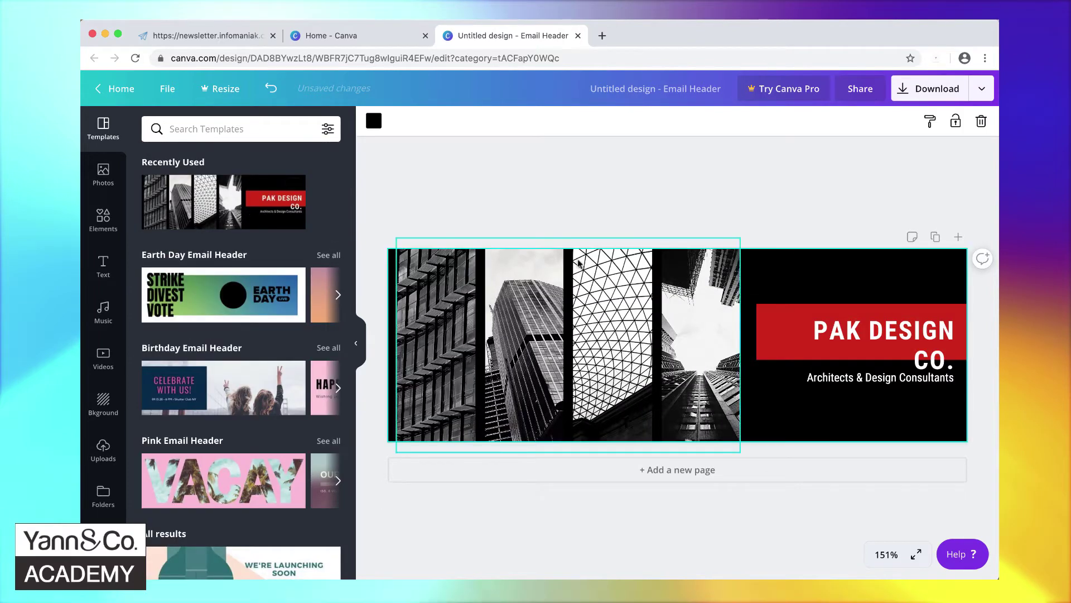
pyautogui.click(836, 333)
pyautogui.doubleClick(836, 332)
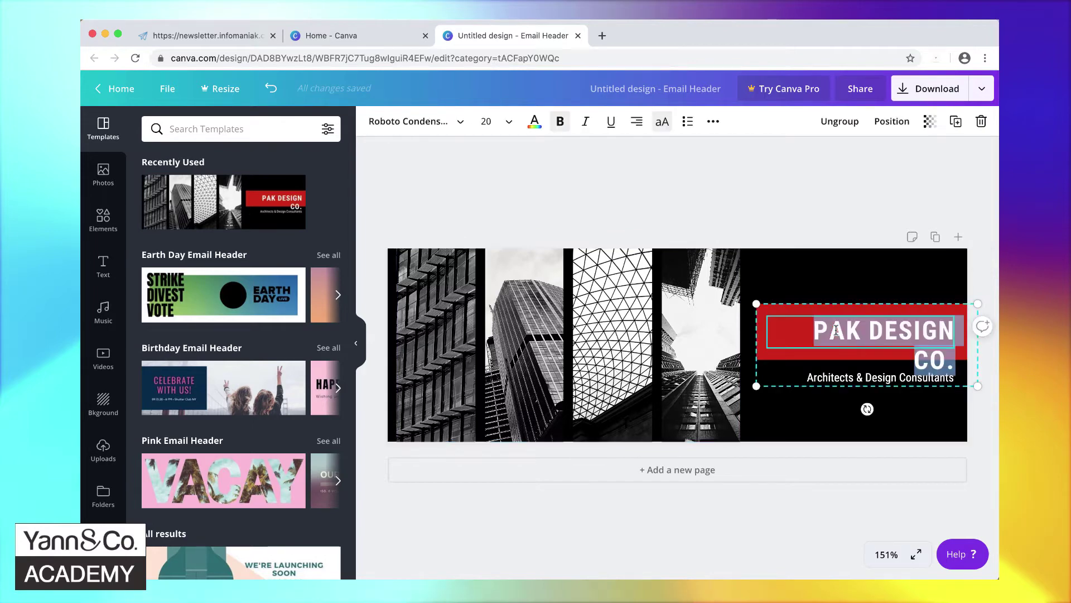
pyautogui.write('EN')
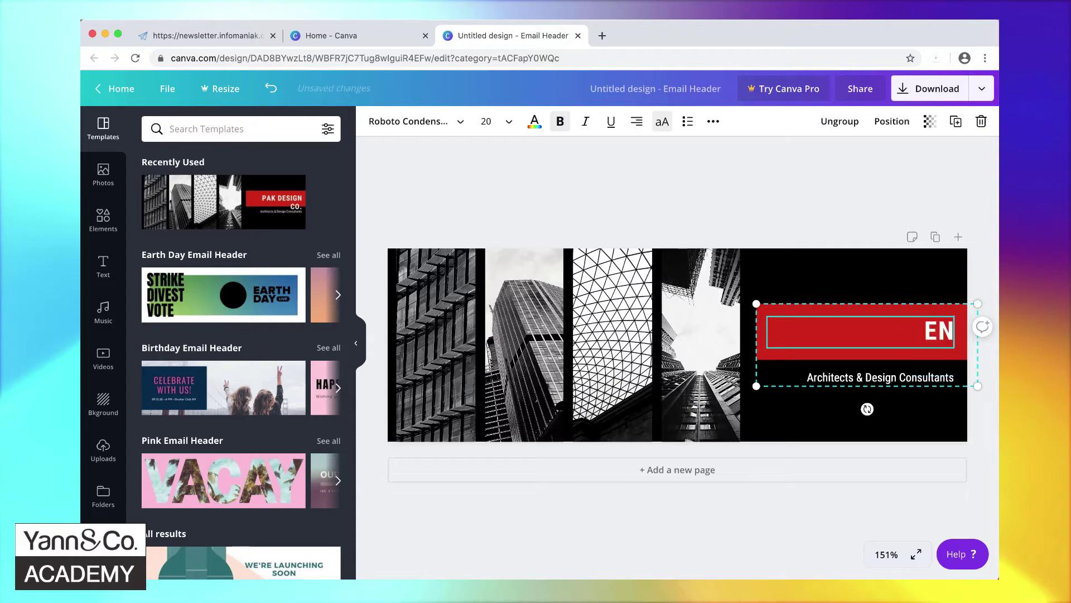
pyautogui.write('VOYEZ DES NEW')
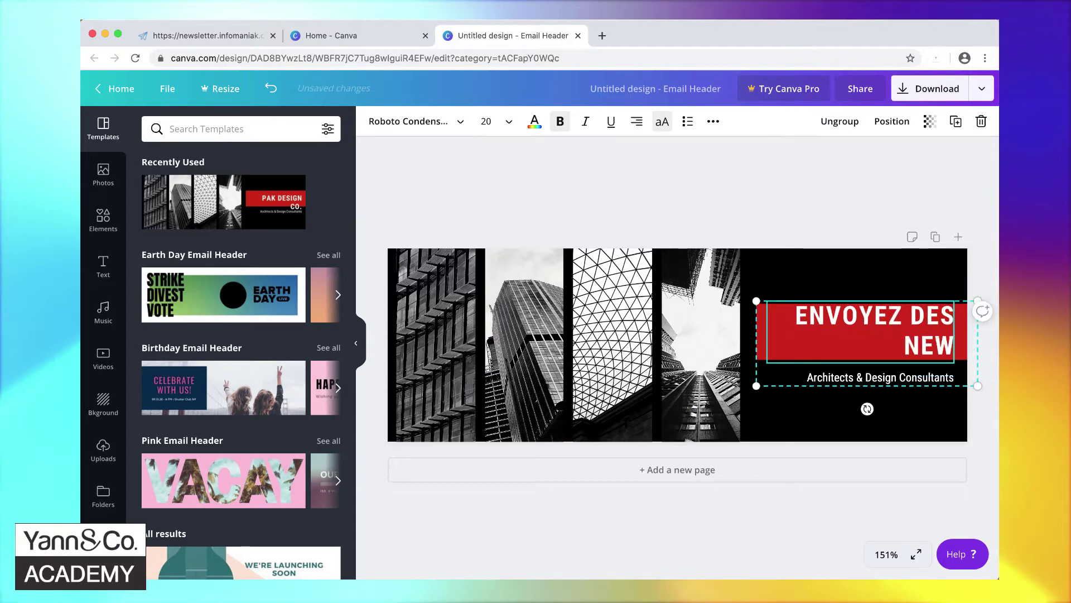
pyautogui.write('SLETEER')
pyautogui.press('BackSpace')
pyautogui.press('BackSpace')
pyautogui.press('BackSpace')
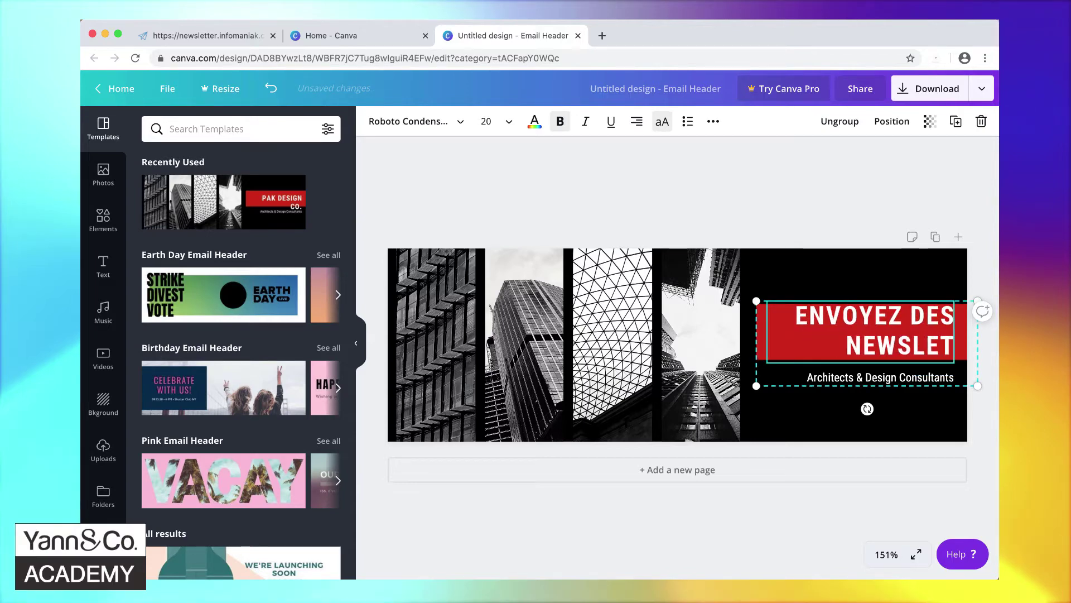
pyautogui.write('TER PRO')
pyautogui.tripleClick(825, 381)
pyautogui.write('A')
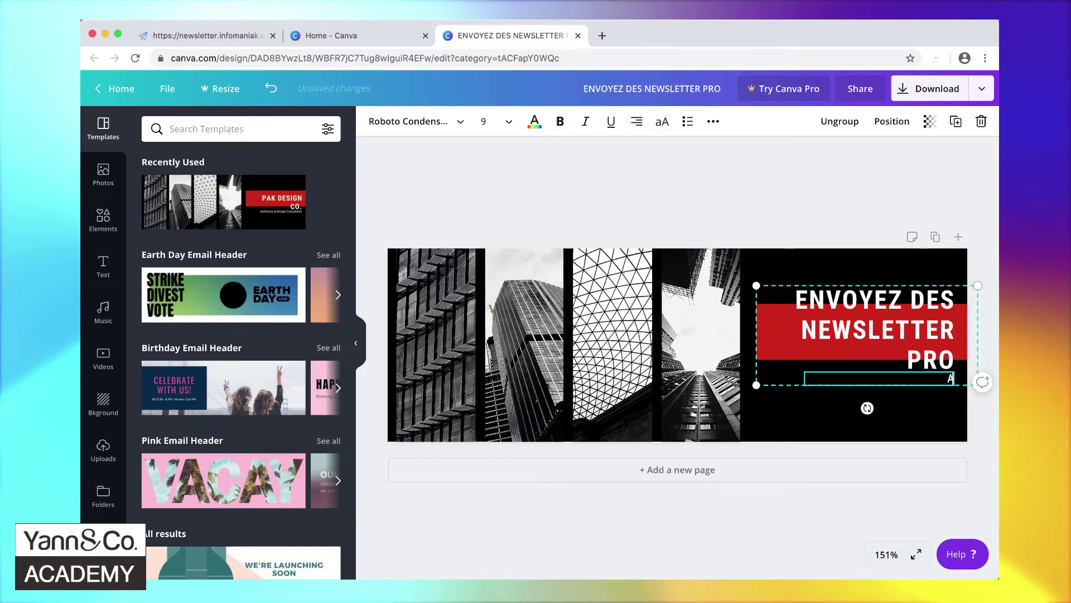
pyautogui.write('vec le constructeur de Newsl')
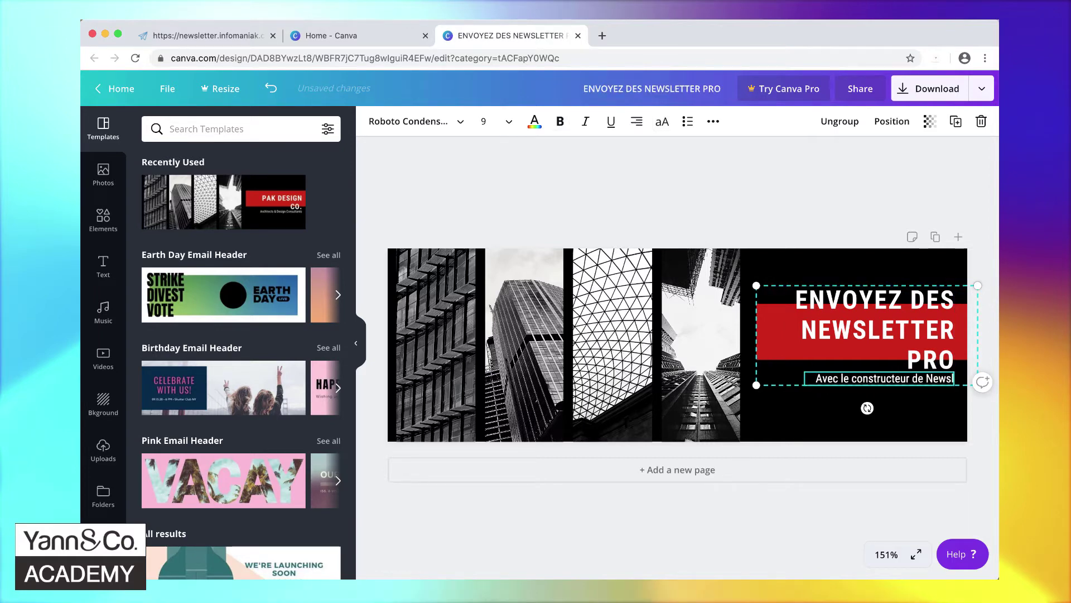
pyautogui.write("etters d'Infomaniak")
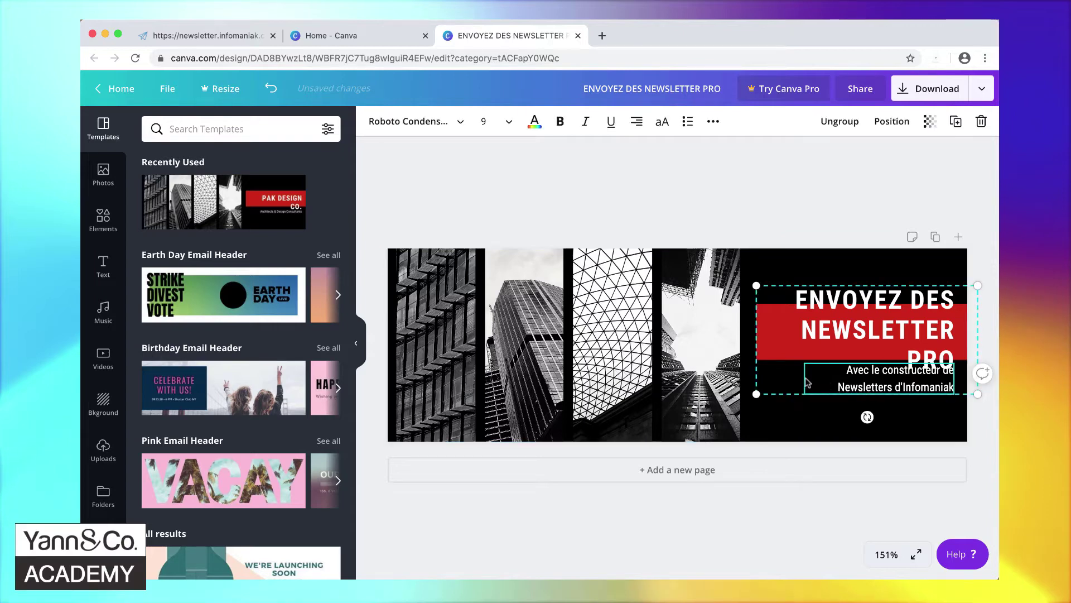
# - Widen the text group slightly and replace 'constructeur de Newsletters d' with 'outil d' in the subtitle
pyautogui.moveTo(758, 392); pyautogui.dragTo(754, 393)
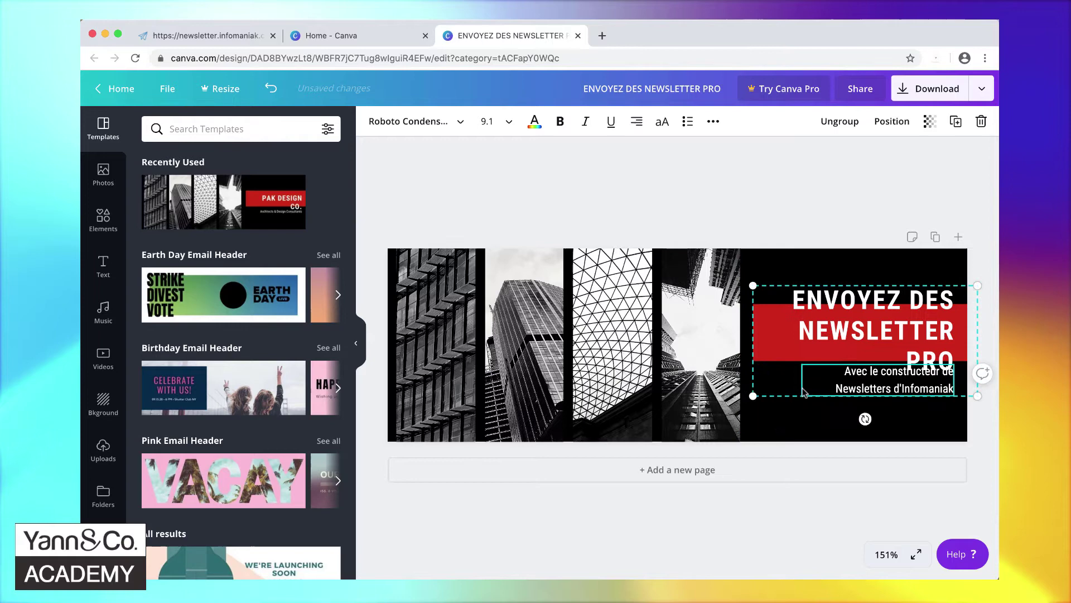
pyautogui.doubleClick(854, 386)
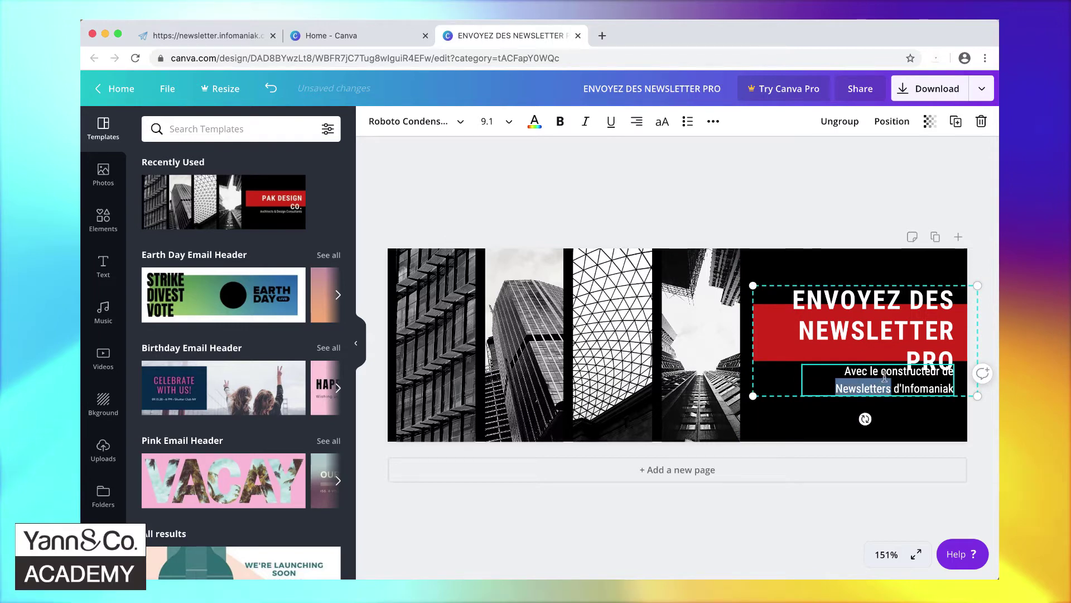
pyautogui.click(872, 371)
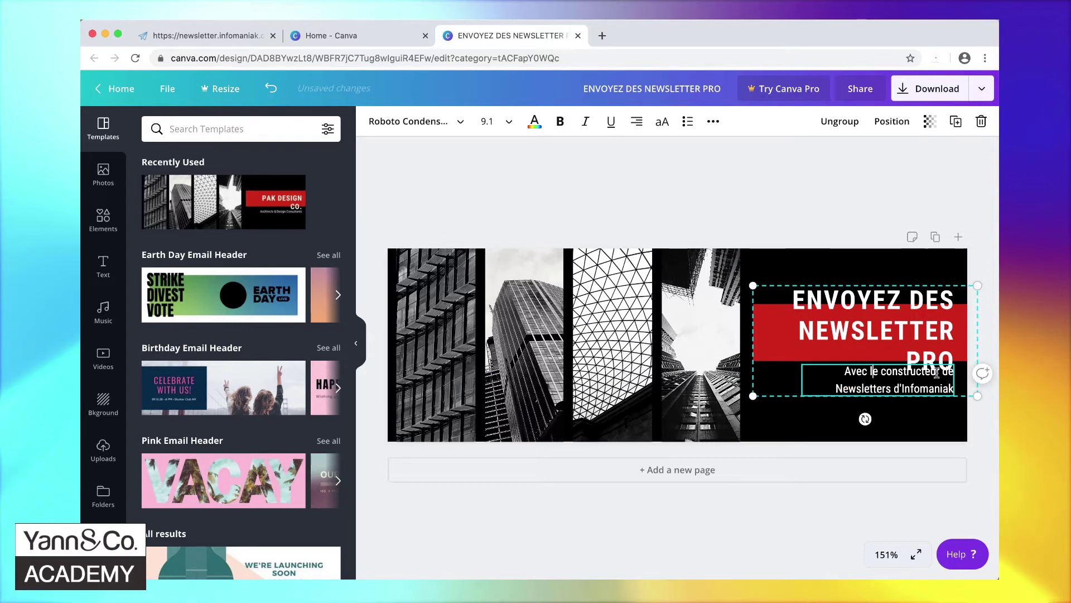
pyautogui.moveTo(881, 370); pyautogui.dragTo(897, 390)
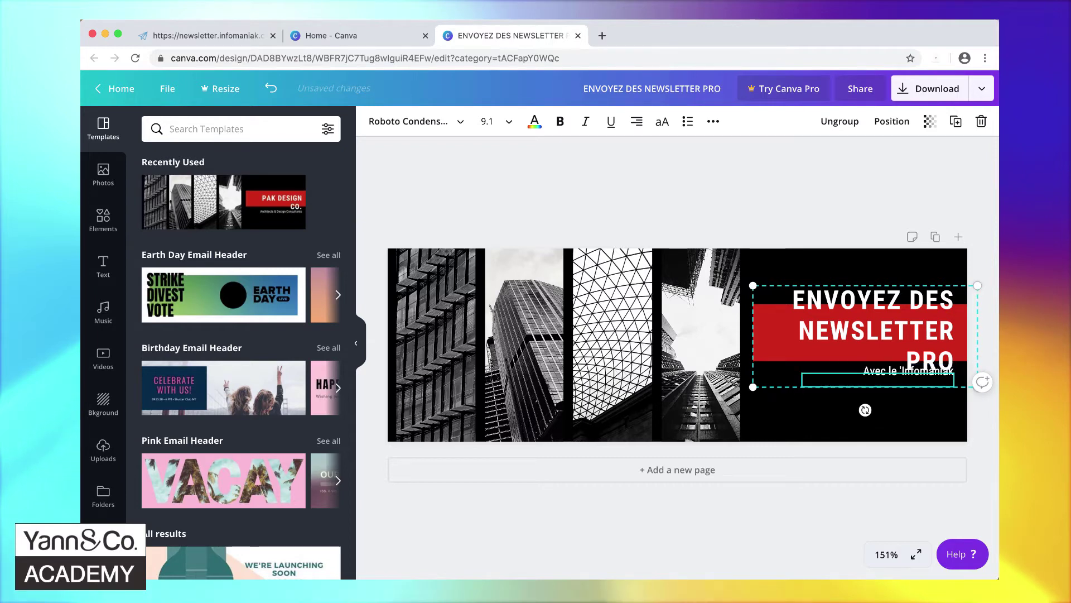
pyautogui.press('BackSpace')
pyautogui.press('BackSpace')
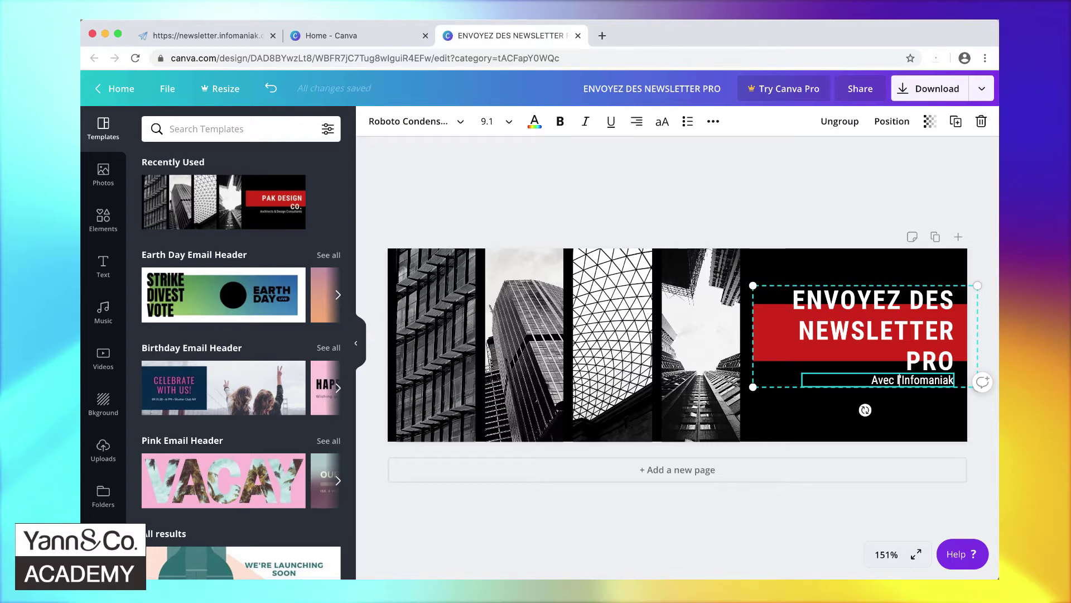
pyautogui.write("'outil d")
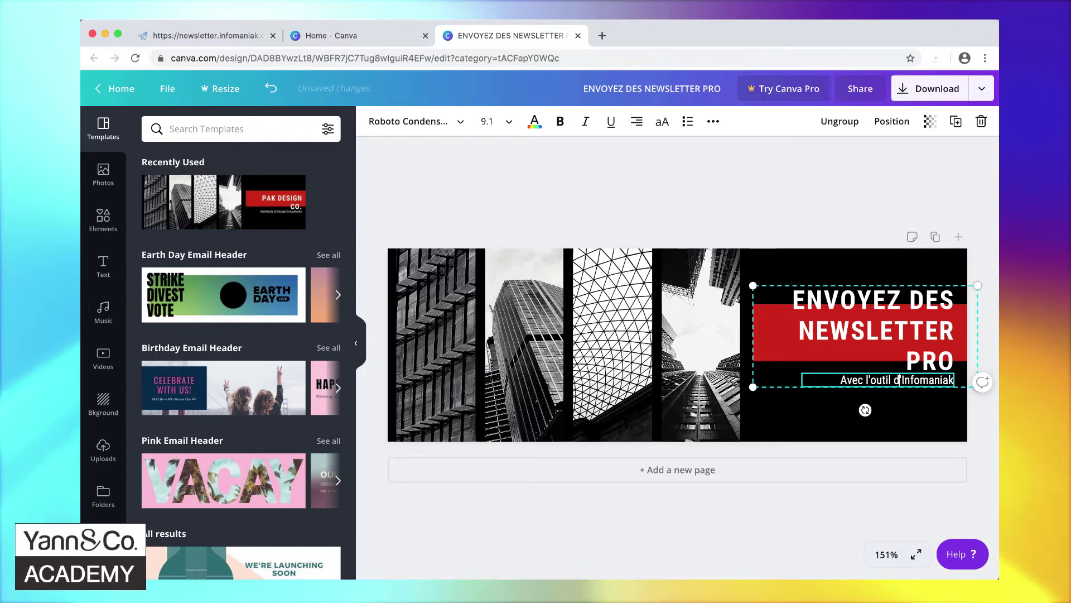
# - Delete the four building photos and the empty grid, leaving a plain black banner
pyautogui.click(835, 420)
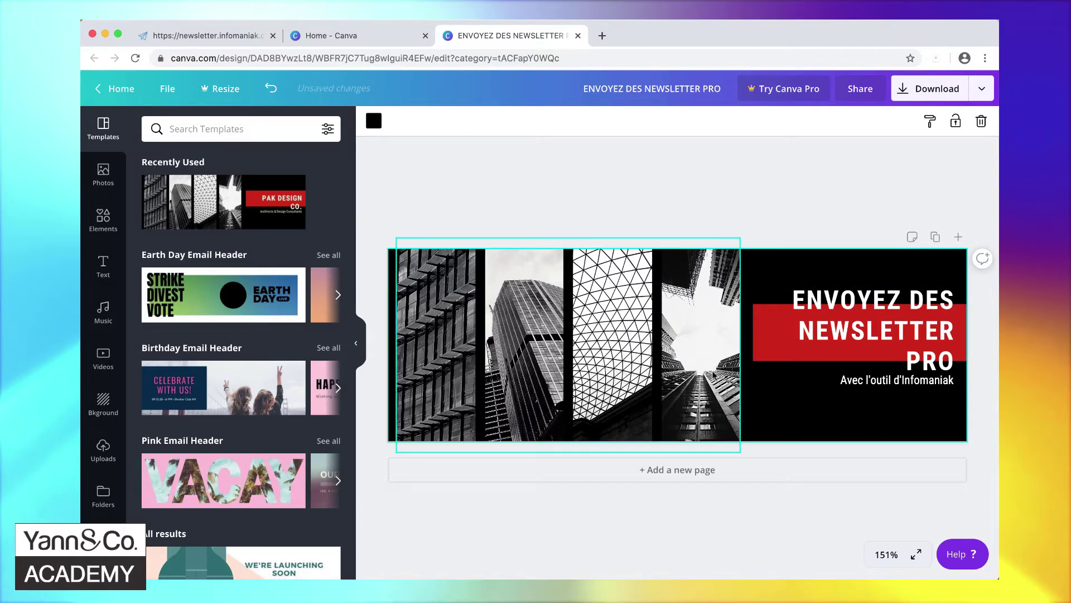
pyautogui.click(718, 377)
pyautogui.press('Delete')
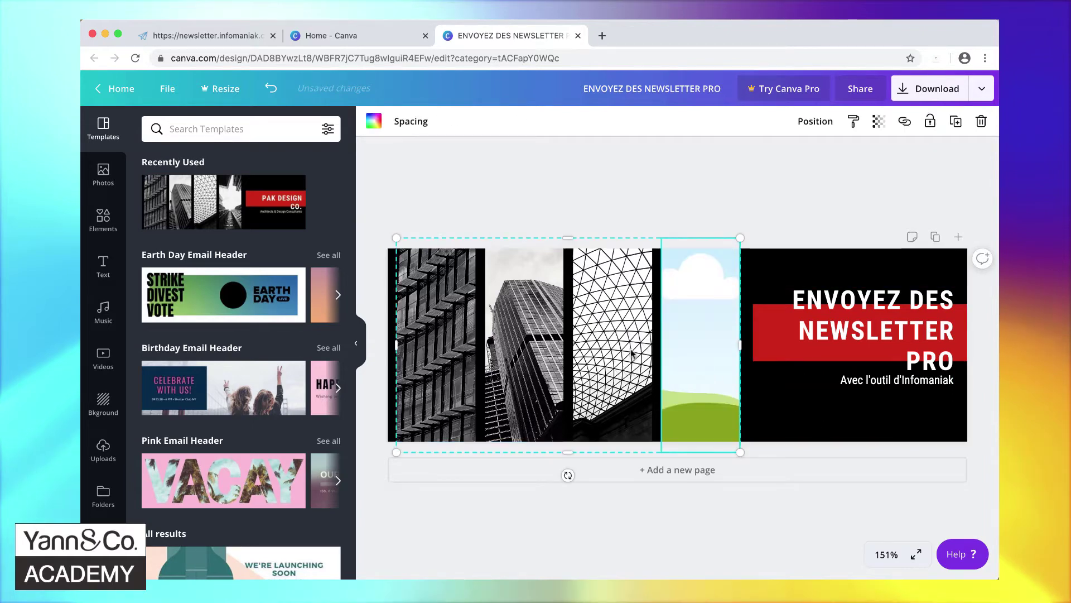
pyautogui.click(632, 353)
pyautogui.press('Delete')
pyautogui.click(531, 365)
pyautogui.press('Delete')
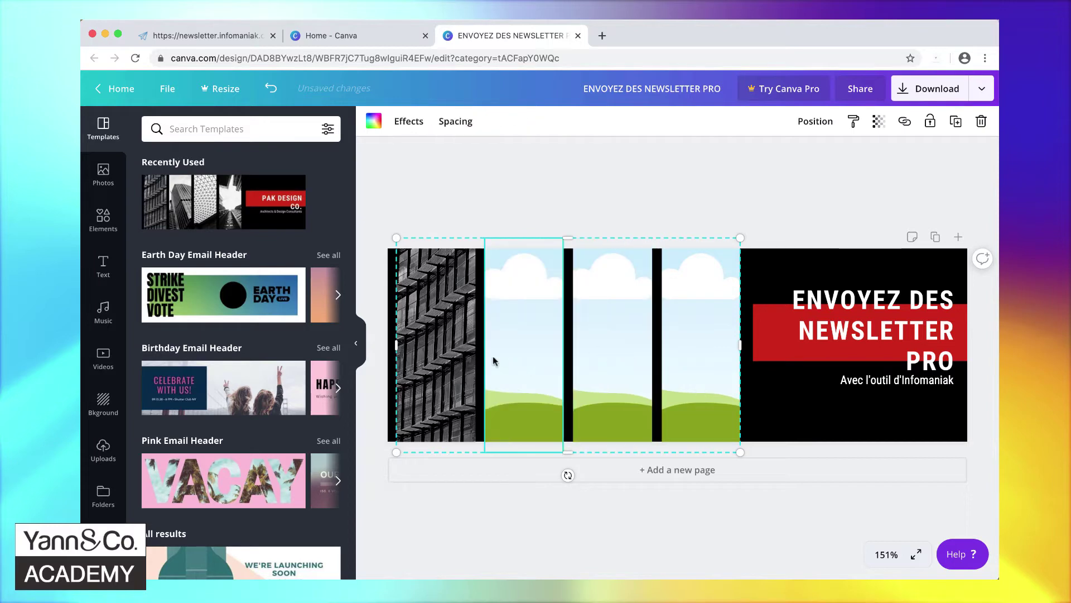
pyautogui.click(446, 346)
pyautogui.press('Delete')
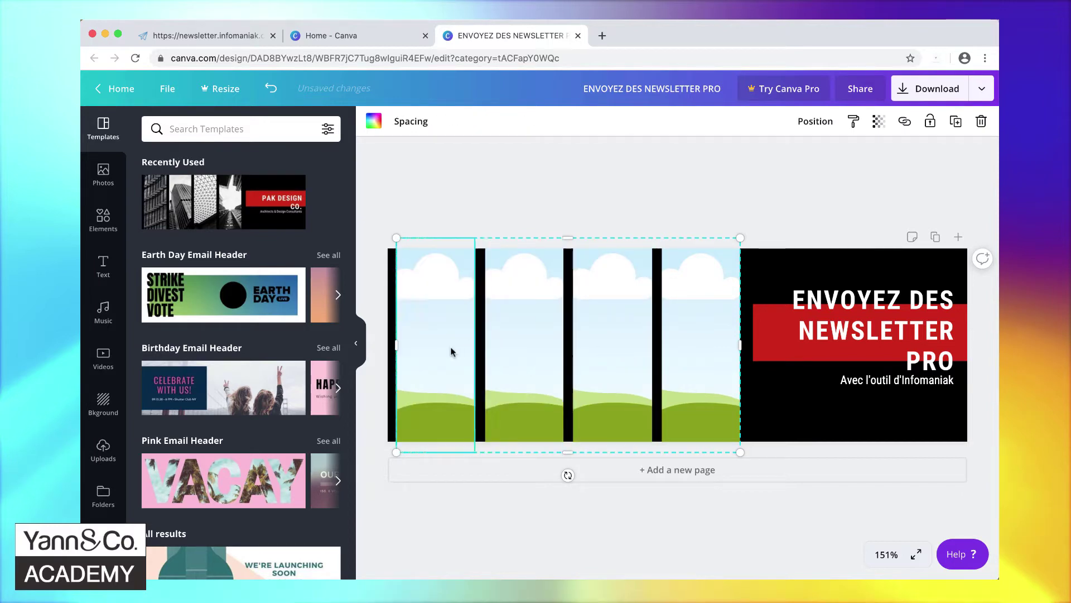
pyautogui.press('Delete')
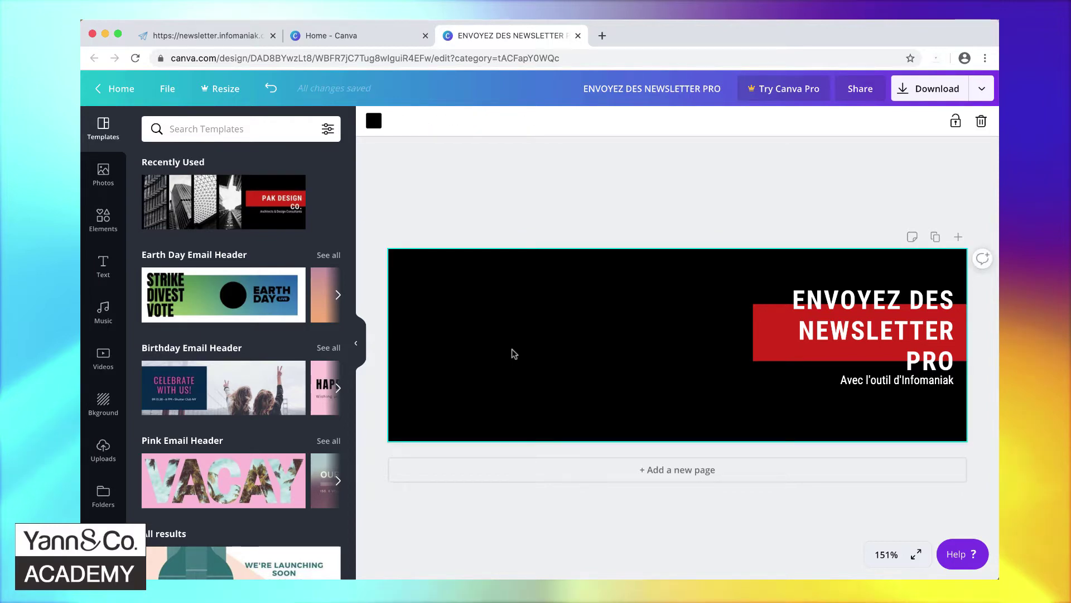
pyautogui.click(103, 174)
# - Search stock photos for 'email' and scroll through the envelope, laptop and phone results
pyautogui.click(203, 130)
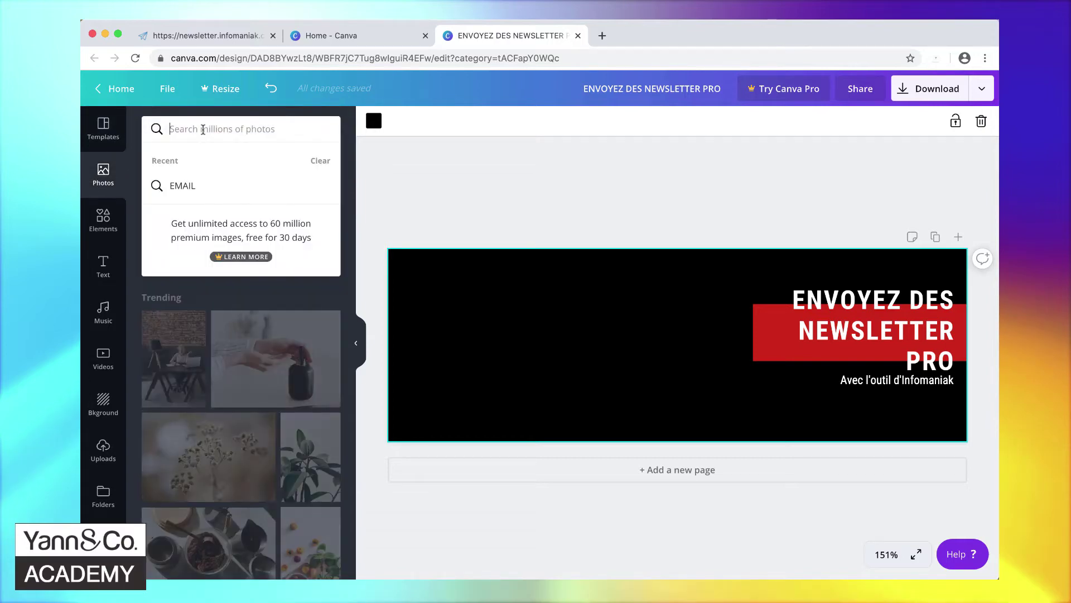
pyautogui.write('email')
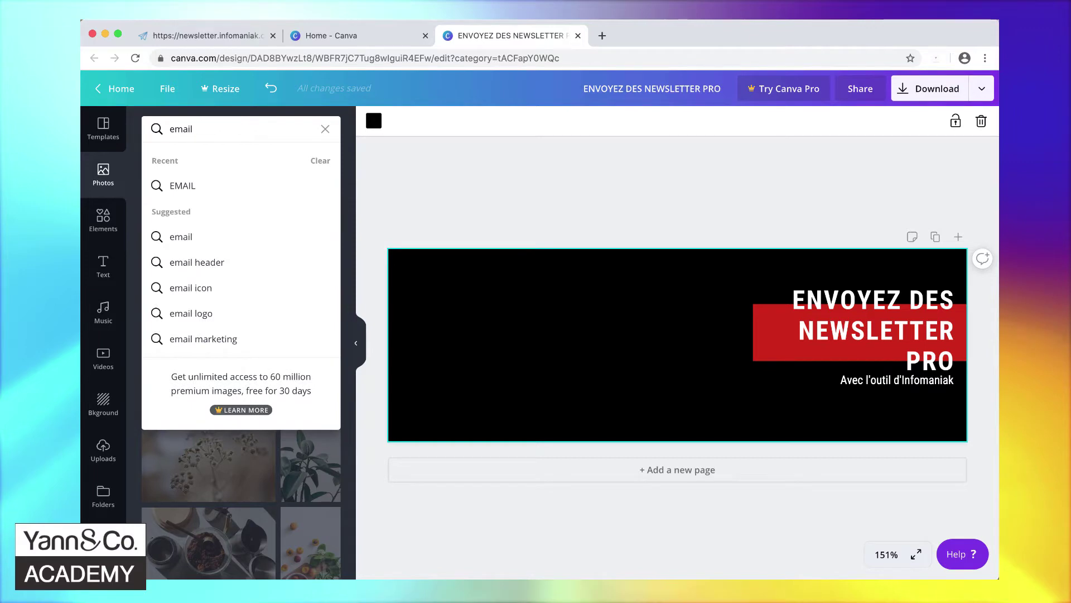
pyautogui.press('Return')
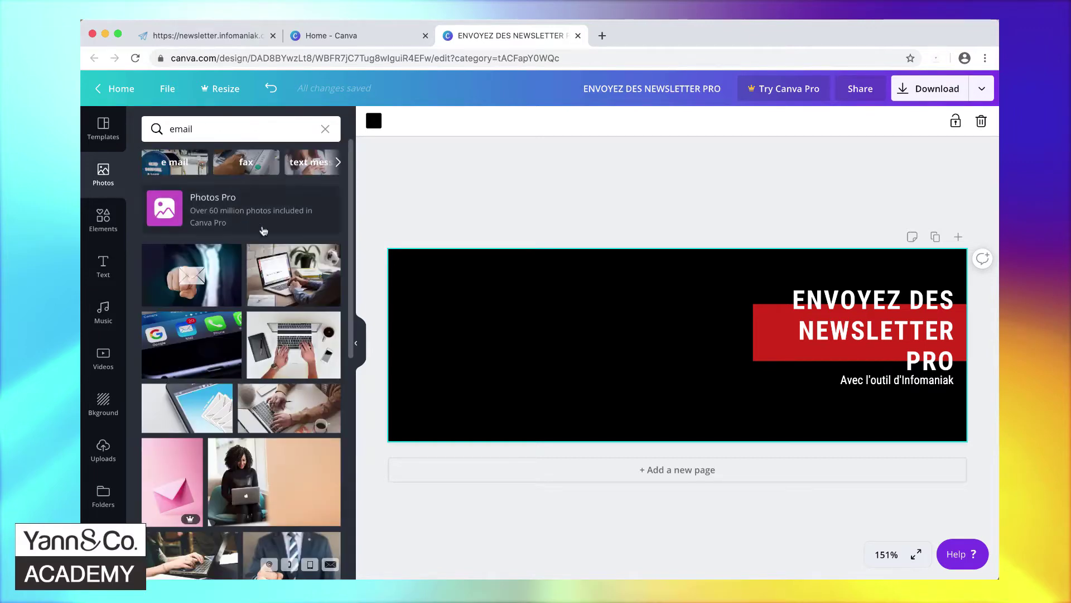
pyautogui.scroll(-3, 264, 230)
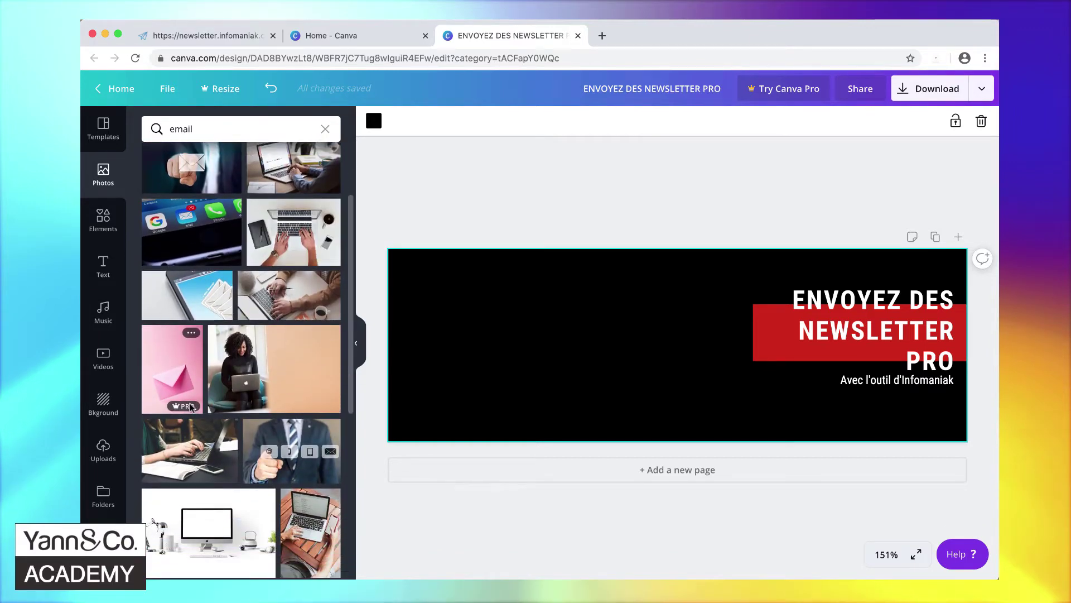
pyautogui.scroll(-5, 259, 483)
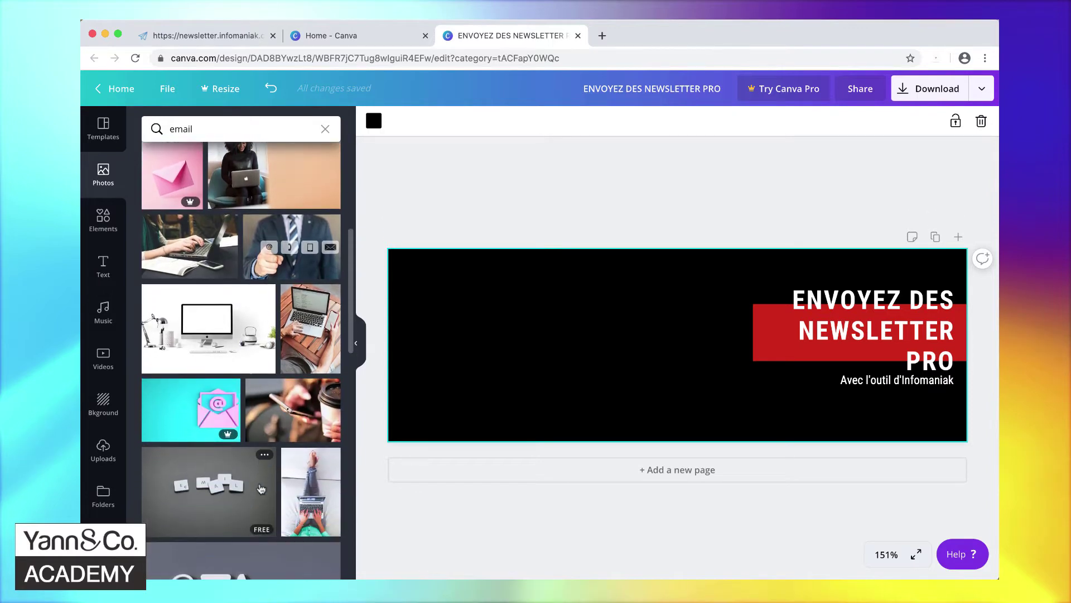
pyautogui.scroll(-5, 262, 488)
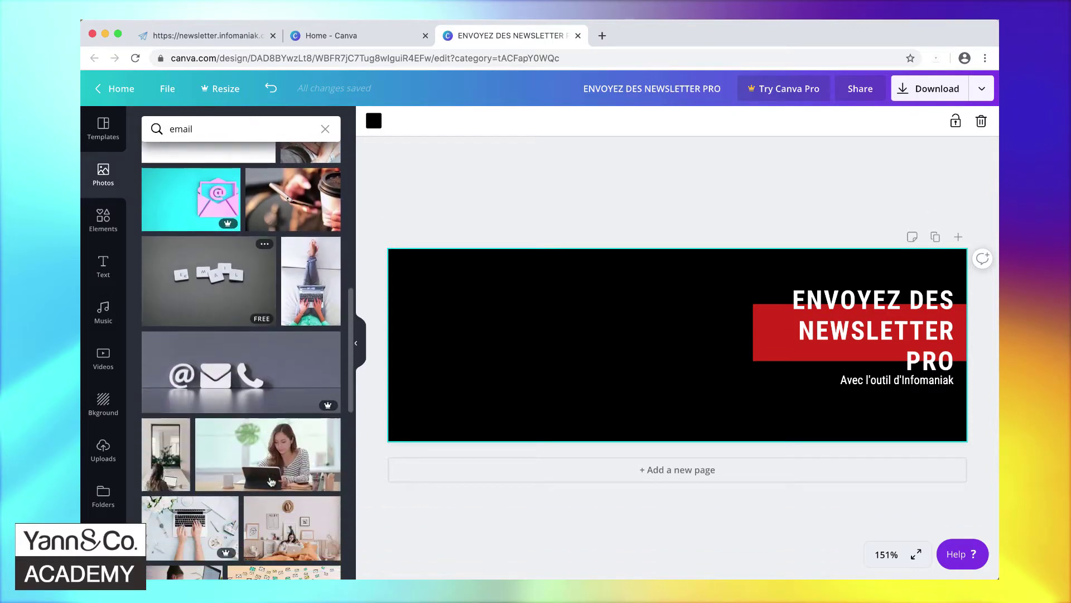
pyautogui.scroll(-6, 271, 481)
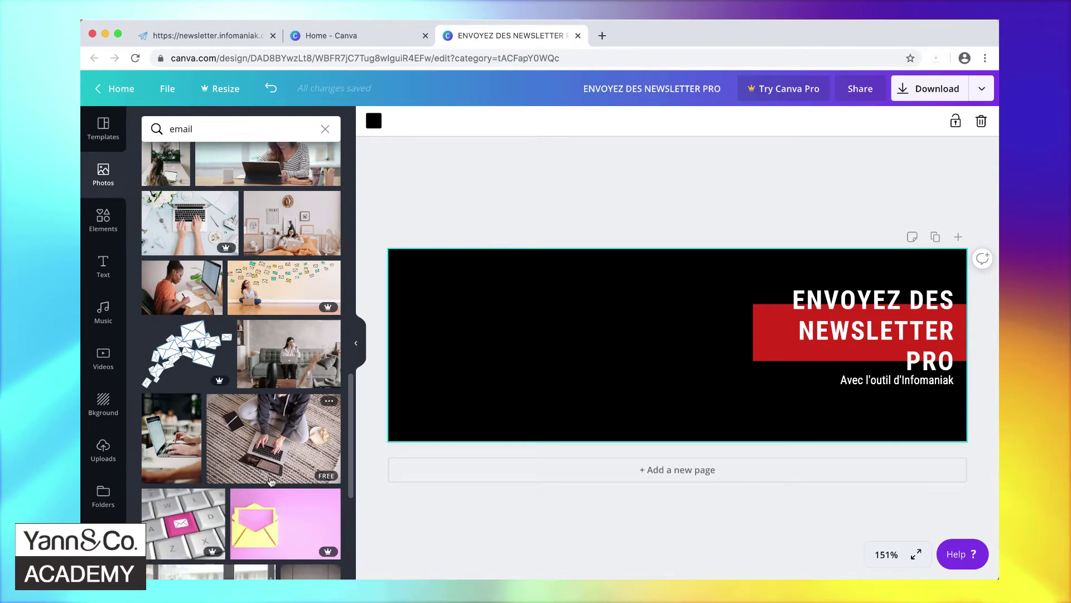
pyautogui.scroll(-5, 271, 481)
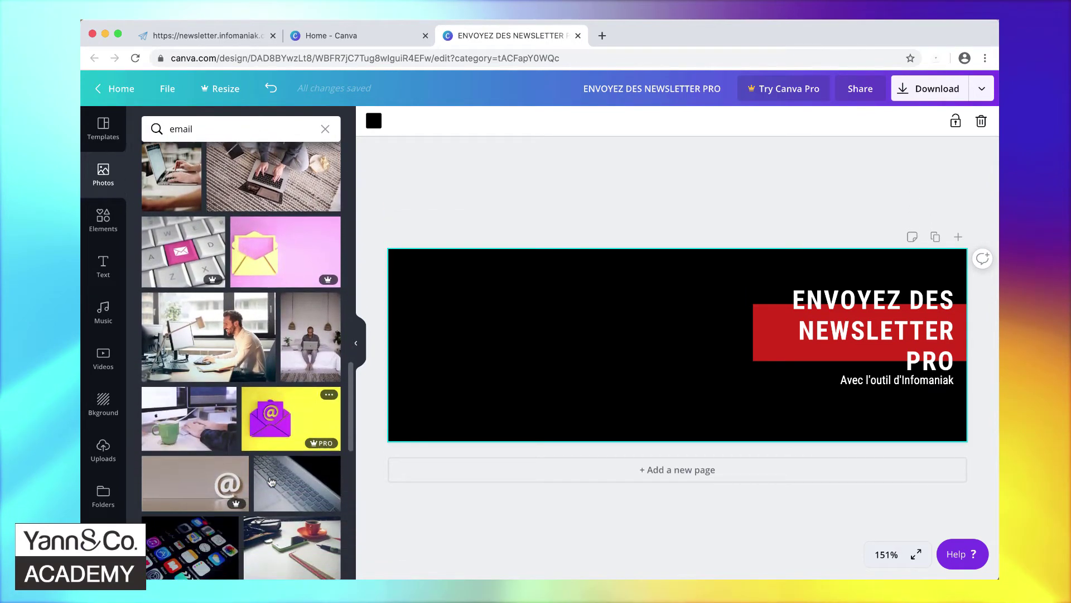
pyautogui.scroll(-6, 271, 481)
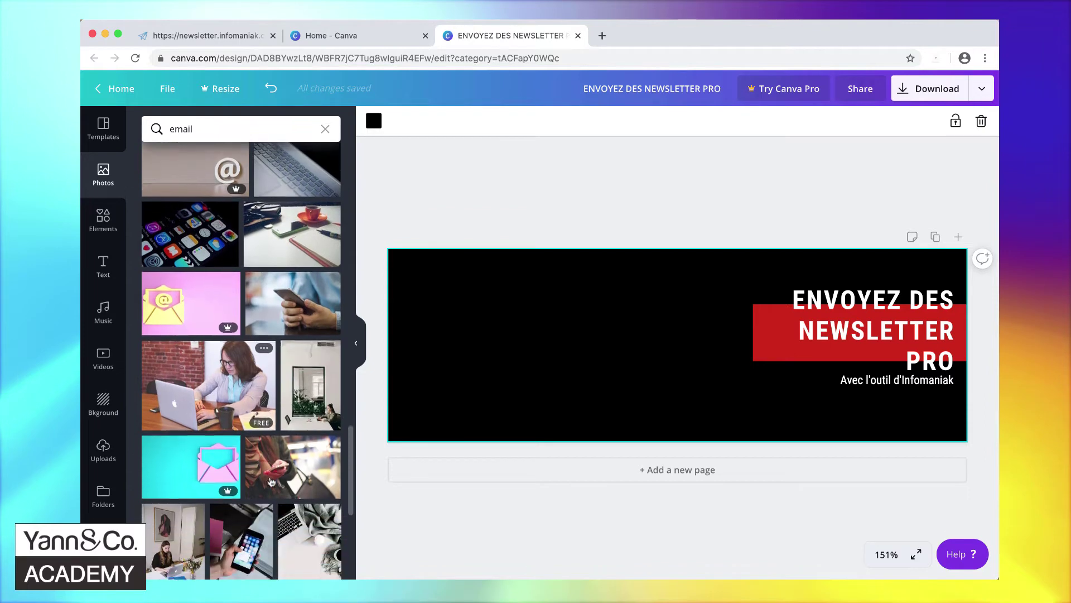
pyautogui.scroll(12, 200, 466)
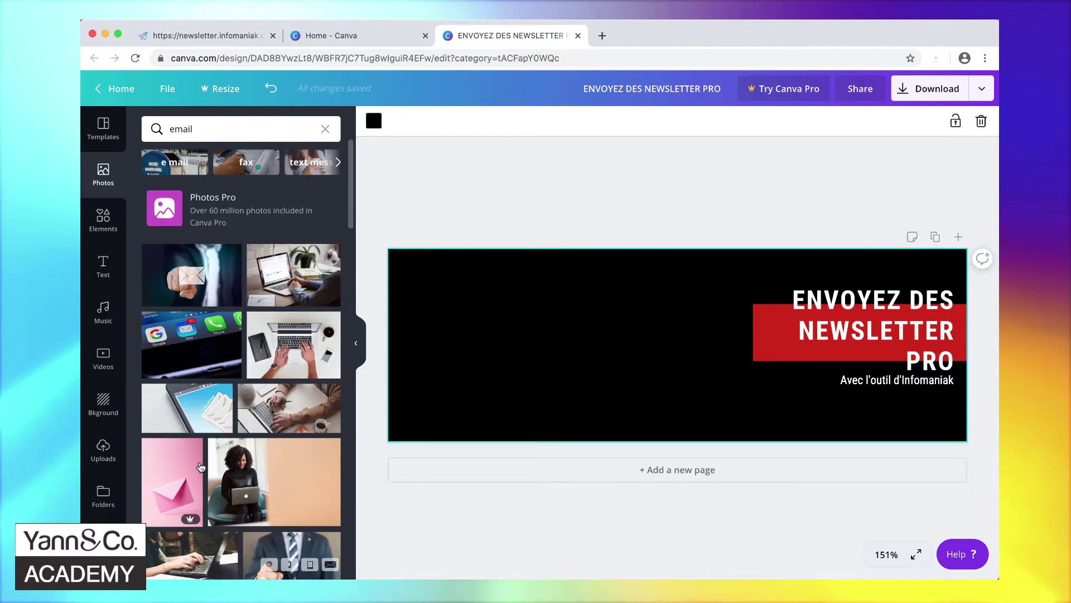
# - Insert the hand-with-envelope photo, shift the headline left and the photo to the banner's right edge
pyautogui.click(213, 267)
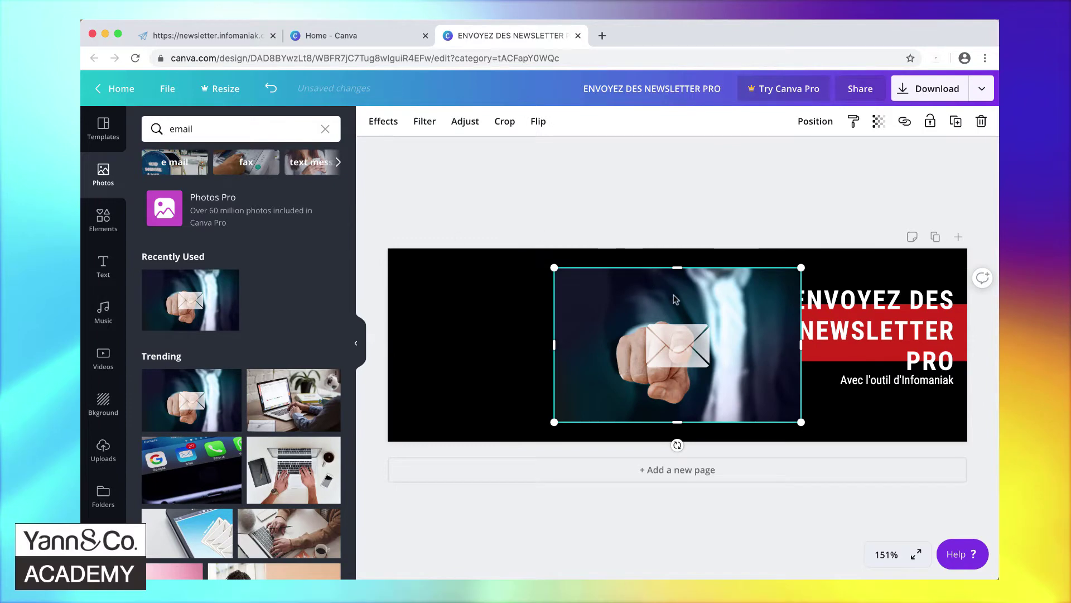
pyautogui.moveTo(674, 300); pyautogui.dragTo(582, 293)
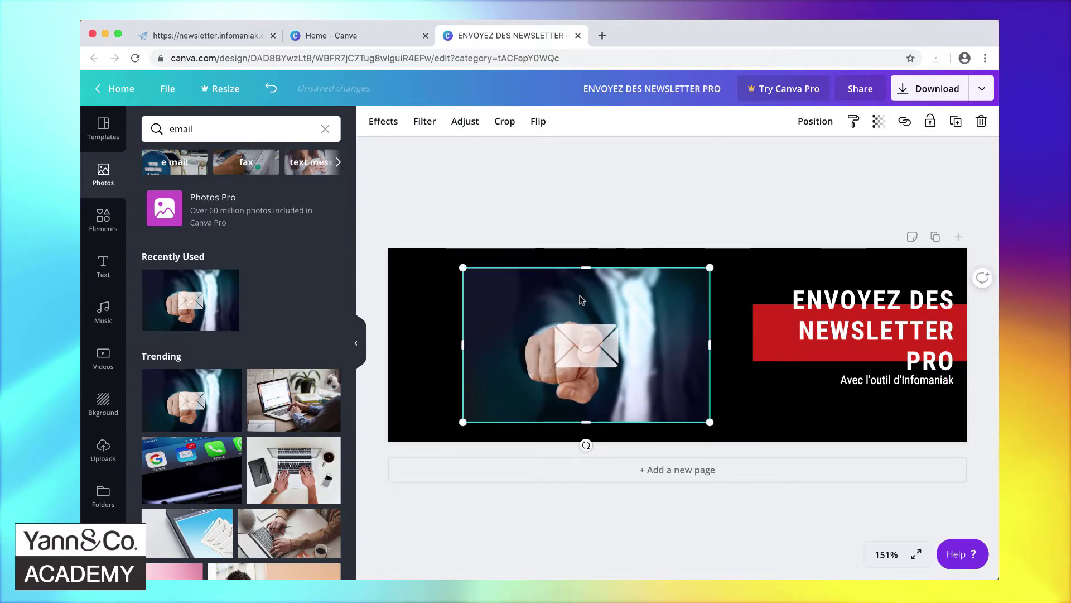
pyautogui.click(826, 328)
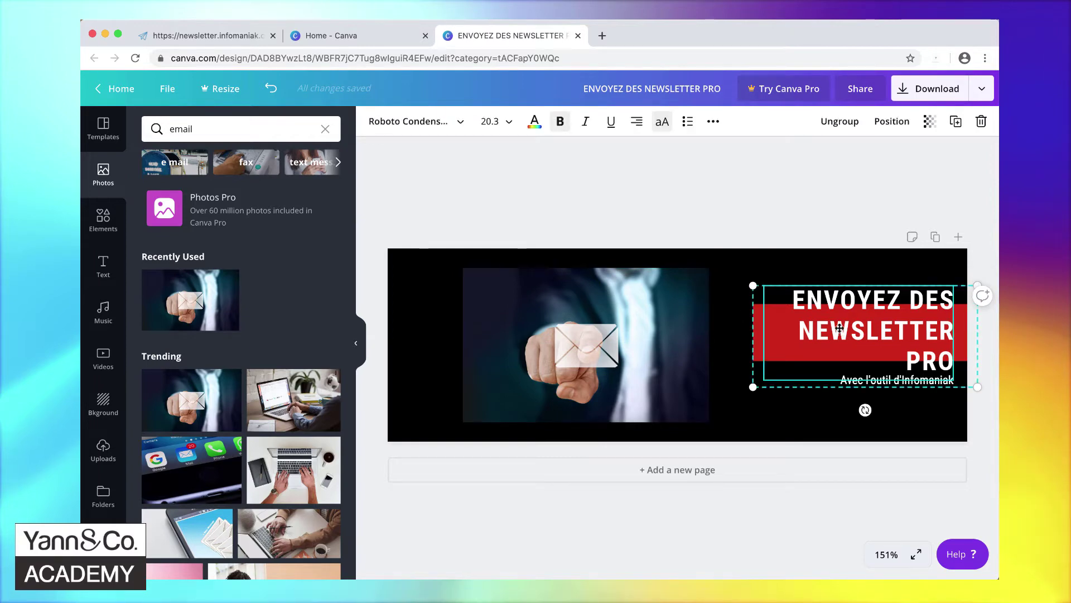
pyautogui.moveTo(840, 328); pyautogui.dragTo(490, 327)
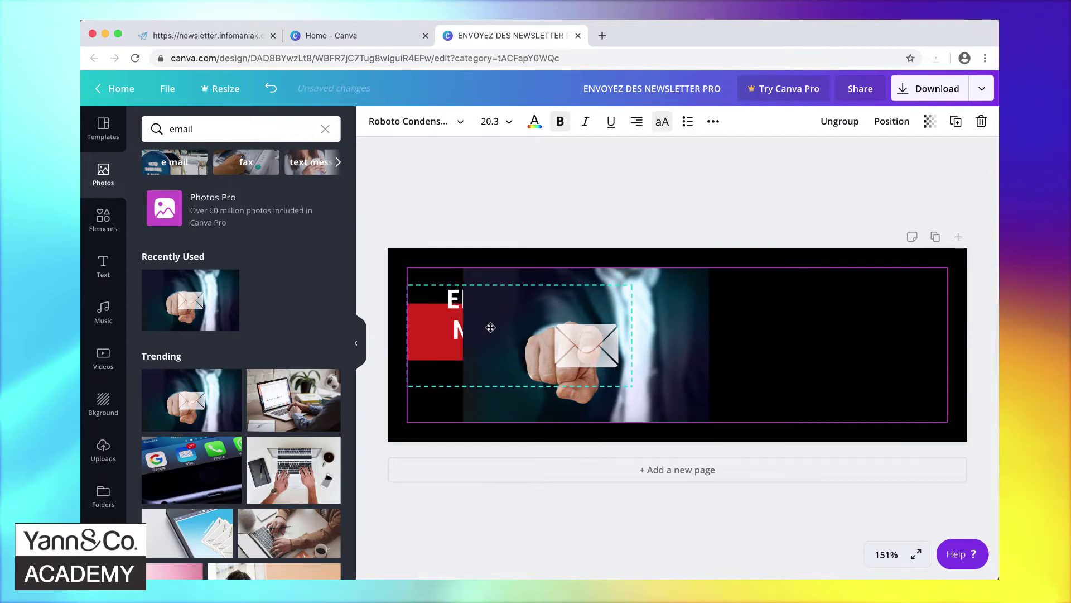
pyautogui.moveTo(491, 411); pyautogui.dragTo(629, 440)
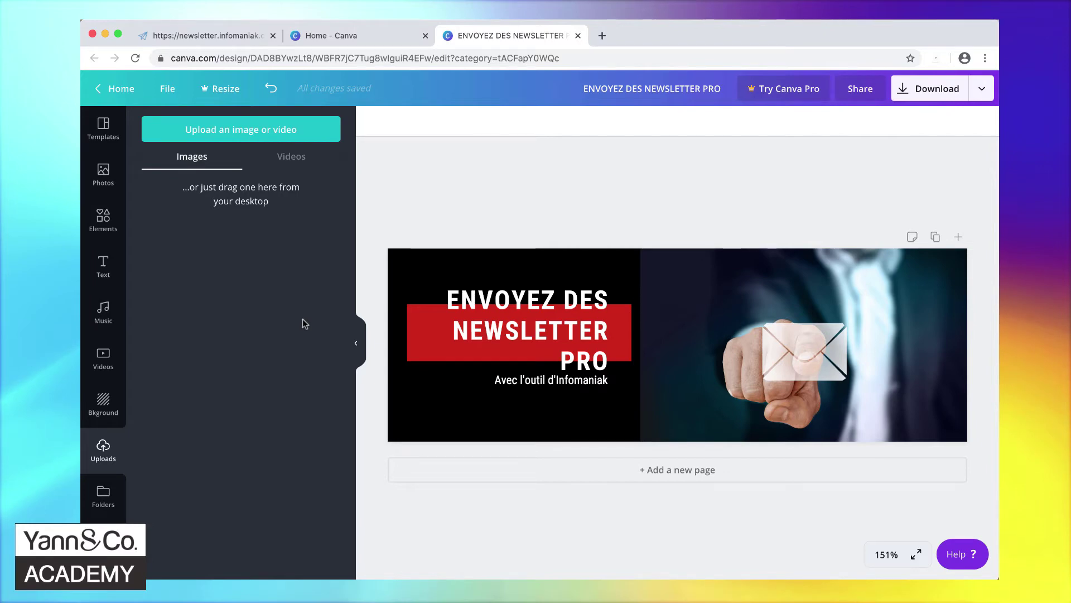
# - Upload the mini Yann & Co. Academy logo file and add it to the banner
pyautogui.click(266, 130)
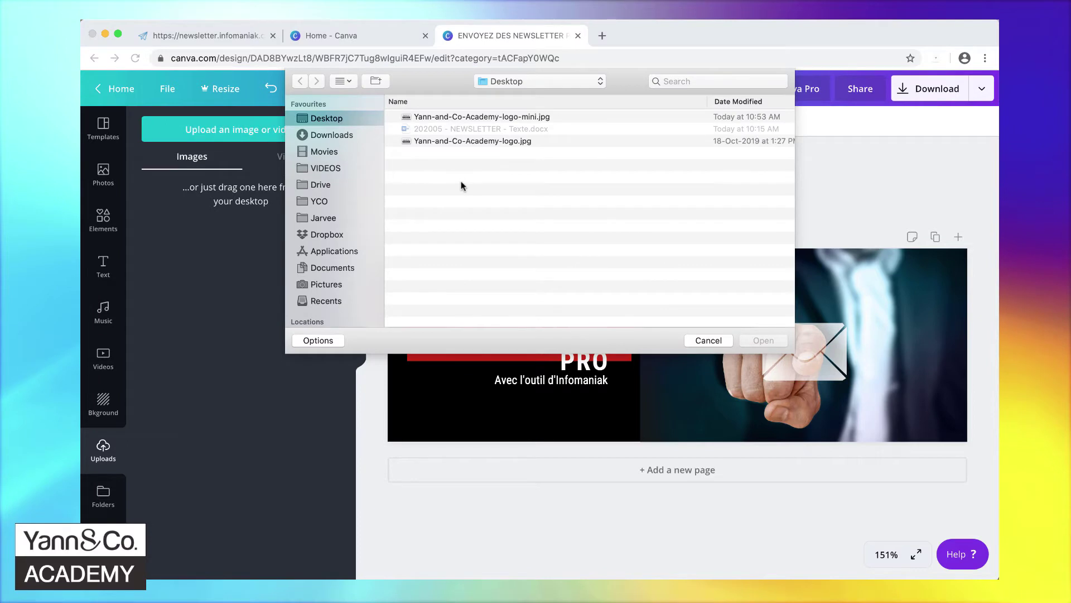
pyautogui.doubleClick(483, 117)
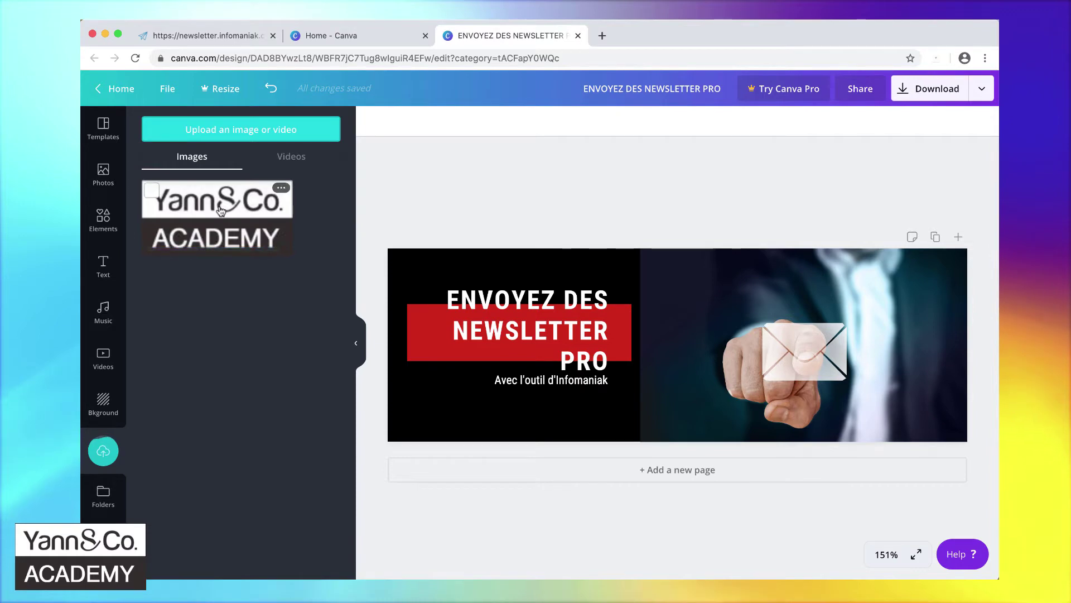
pyautogui.click(221, 210)
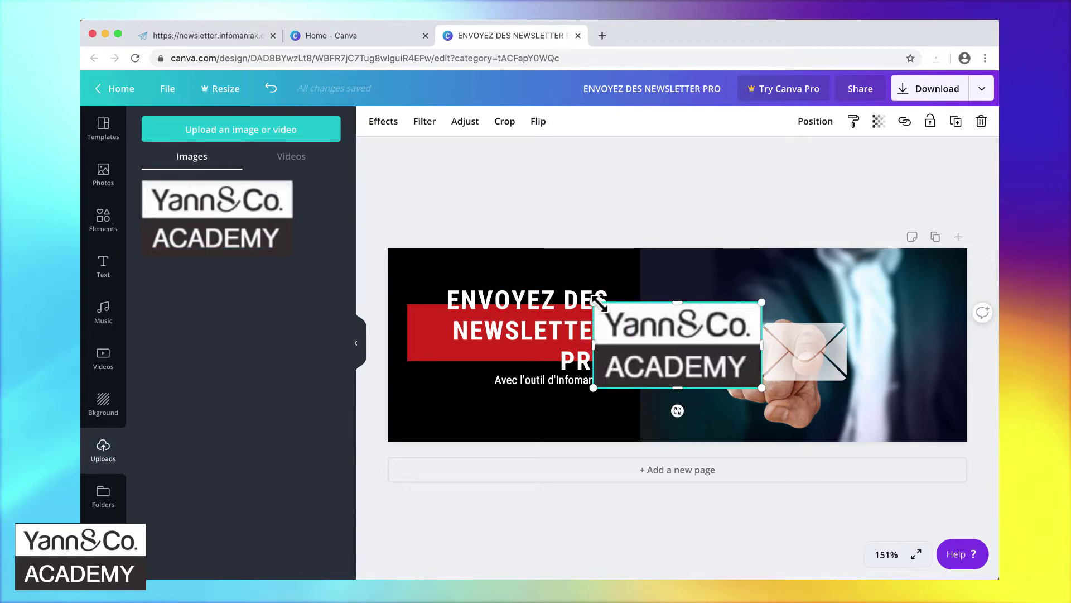
# - Shrink the logo and centre it beneath the headline on the left, raising the headline slightly
pyautogui.moveTo(593, 302); pyautogui.dragTo(658, 336)
pyautogui.moveTo(709, 362); pyautogui.dragTo(683, 325)
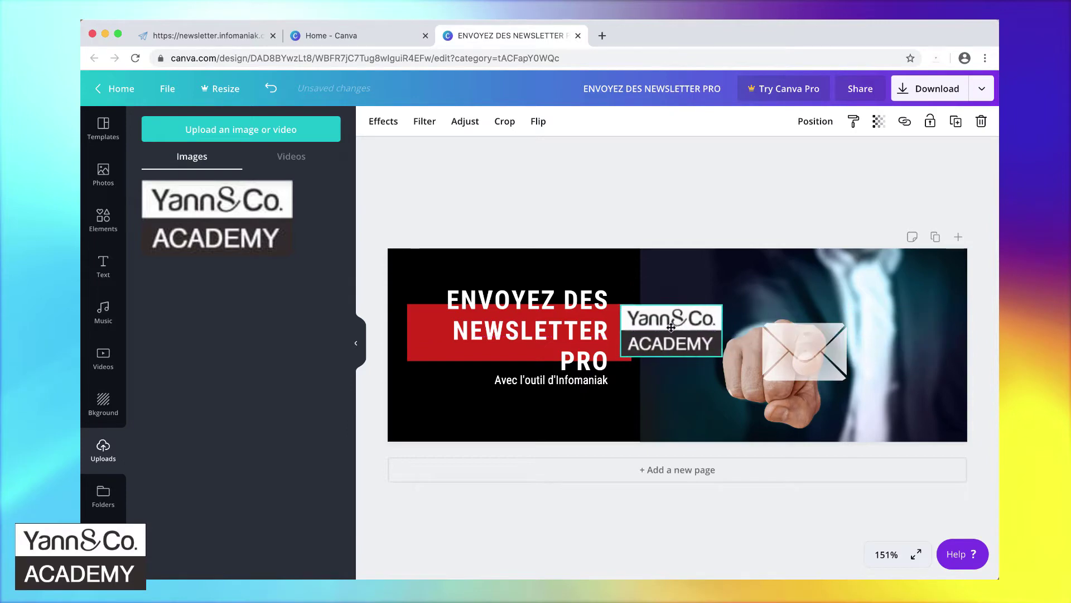
pyautogui.moveTo(734, 361); pyautogui.dragTo(742, 365)
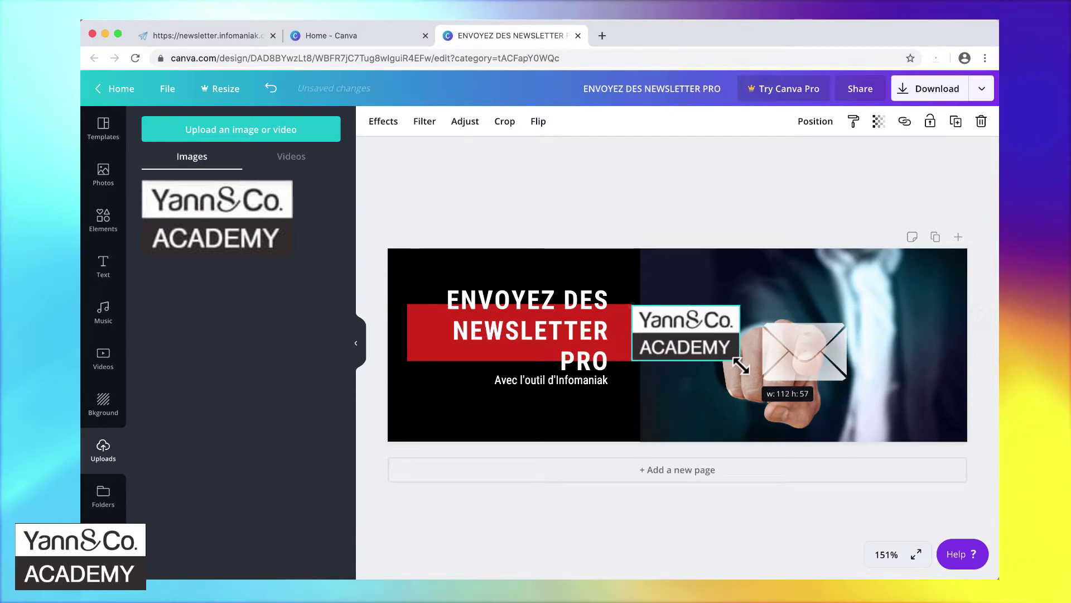
pyautogui.moveTo(662, 335); pyautogui.dragTo(451, 271)
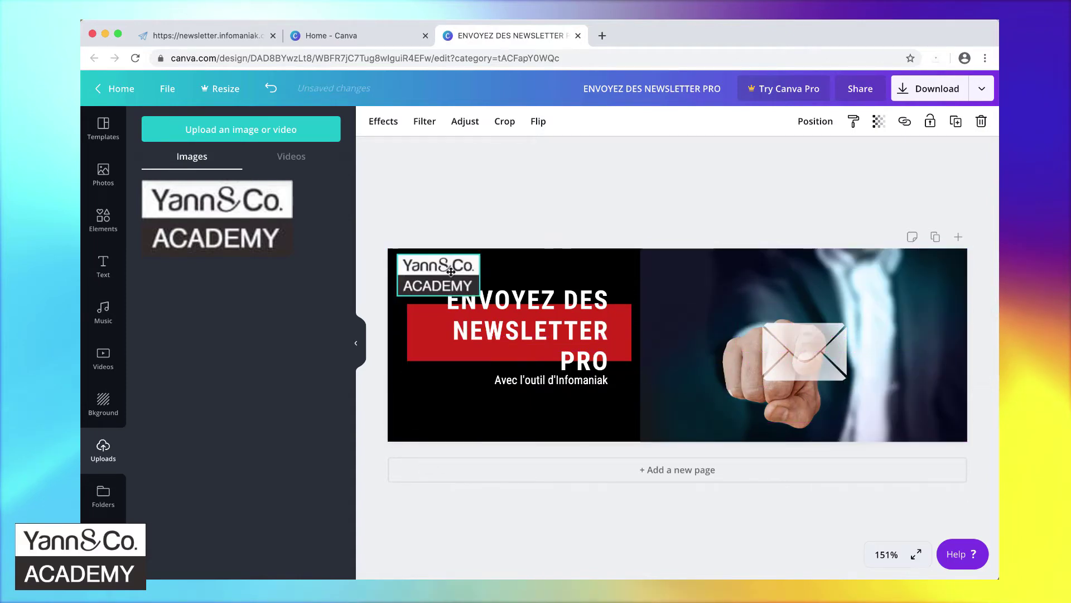
pyautogui.moveTo(531, 332); pyautogui.dragTo(530, 375)
pyautogui.moveTo(451, 272); pyautogui.dragTo(465, 422)
pyautogui.moveTo(530, 374); pyautogui.dragTo(511, 306)
pyautogui.moveTo(453, 414); pyautogui.dragTo(575, 413)
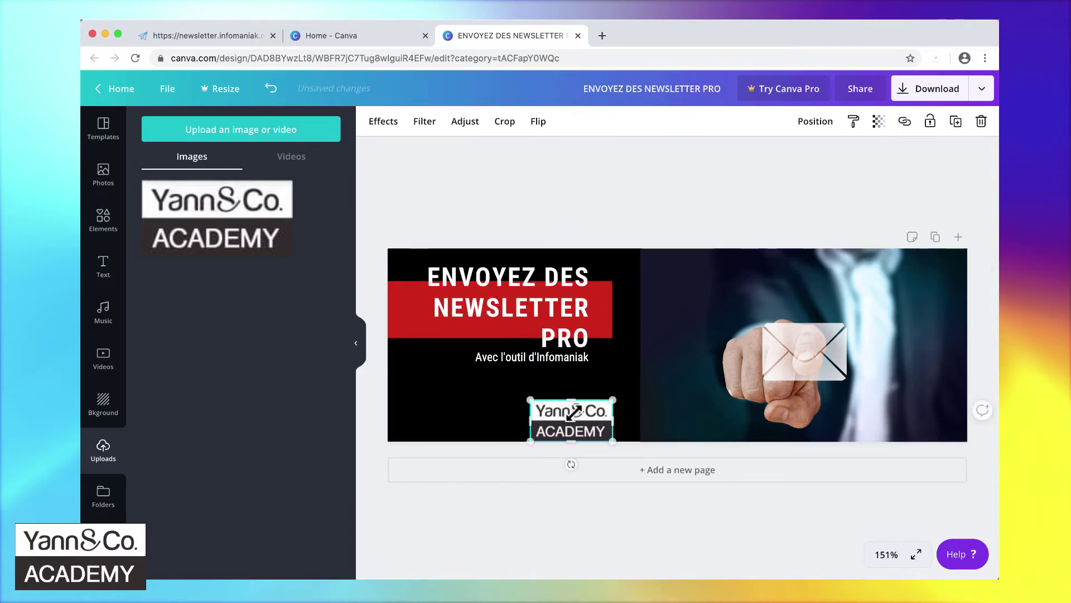
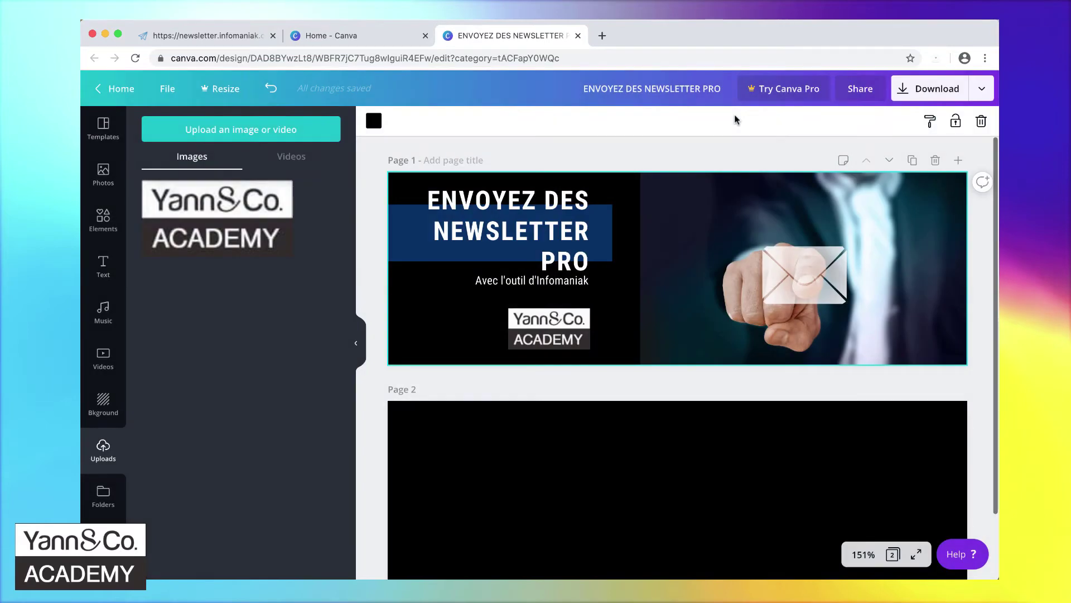
# - Upload header.jpg and use it to replace the desk photo under the logo
pyautogui.click(239, 38)
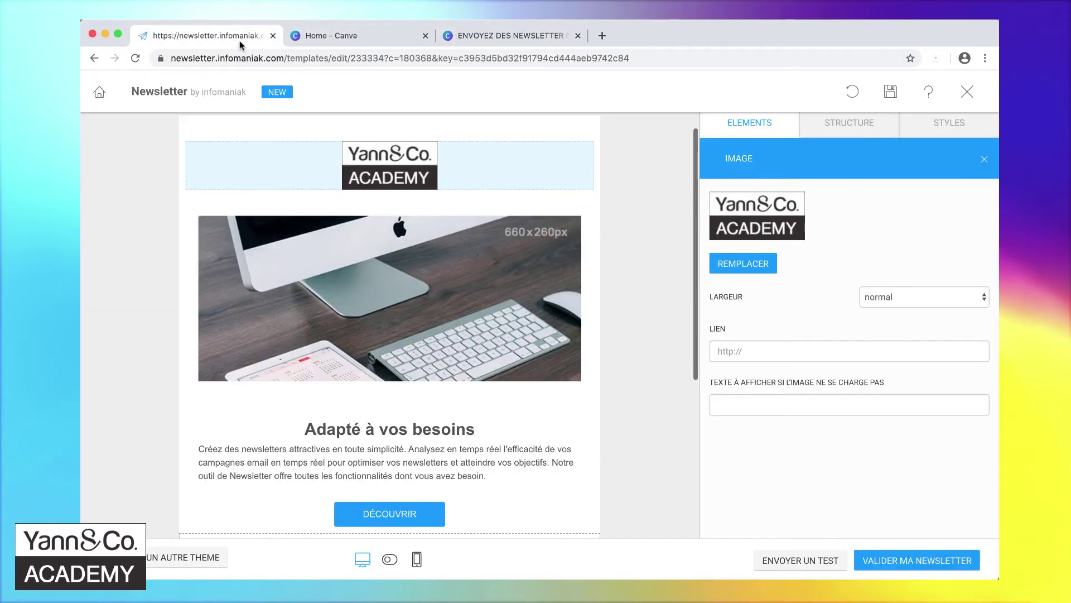
pyautogui.click(313, 256)
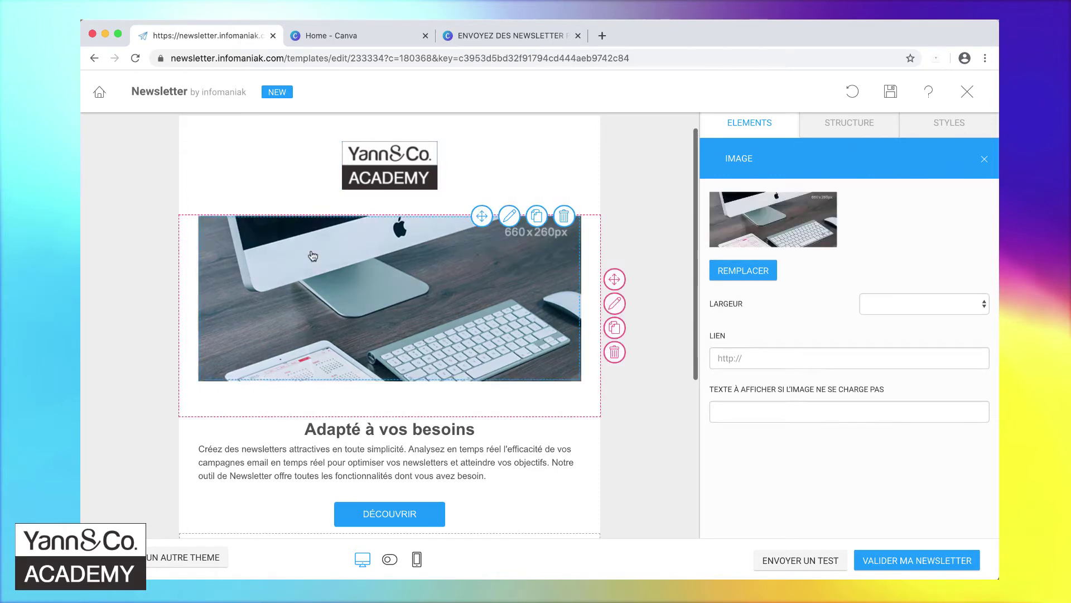
pyautogui.click(737, 273)
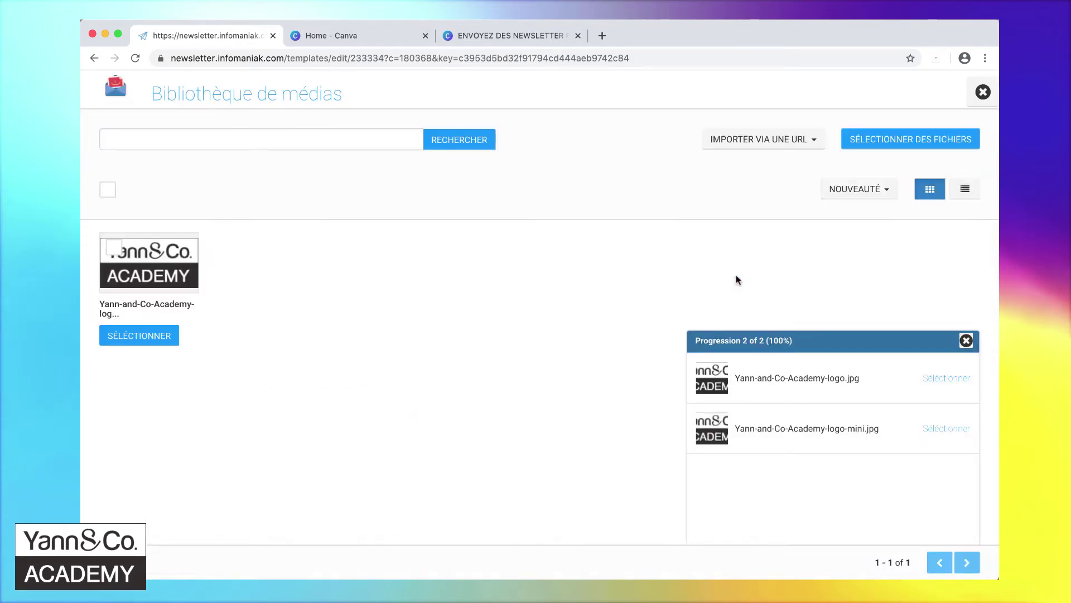
pyautogui.click(966, 340)
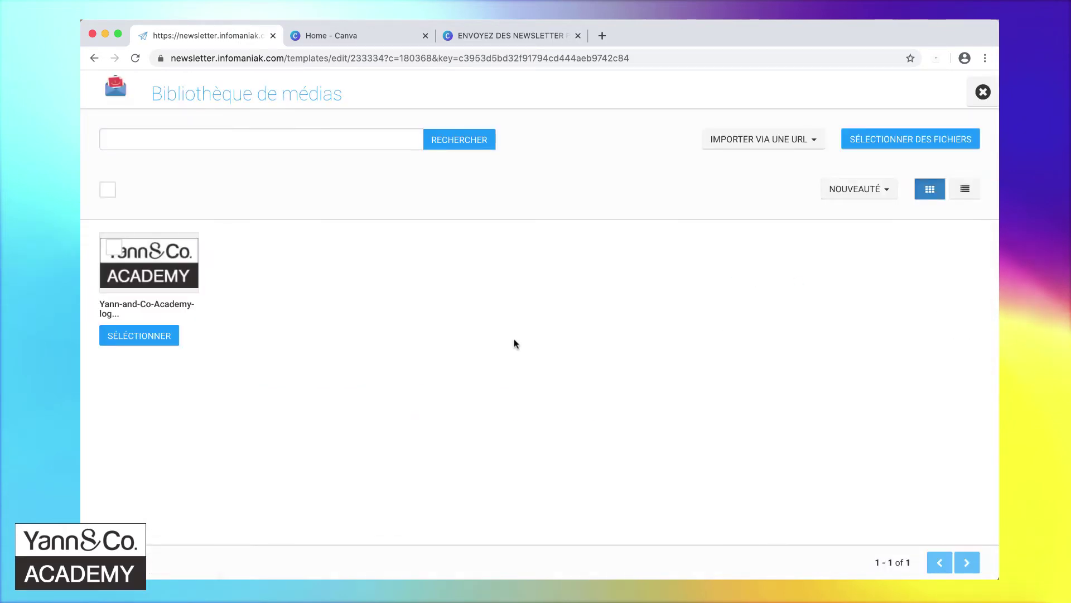
pyautogui.click(875, 144)
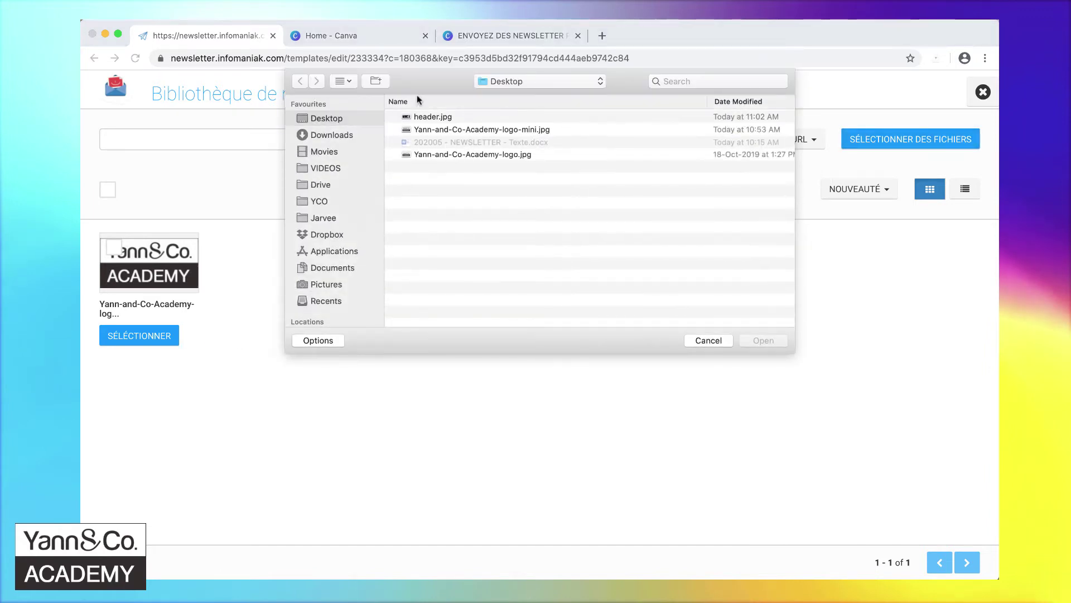
pyautogui.click(424, 117)
pyautogui.click(763, 341)
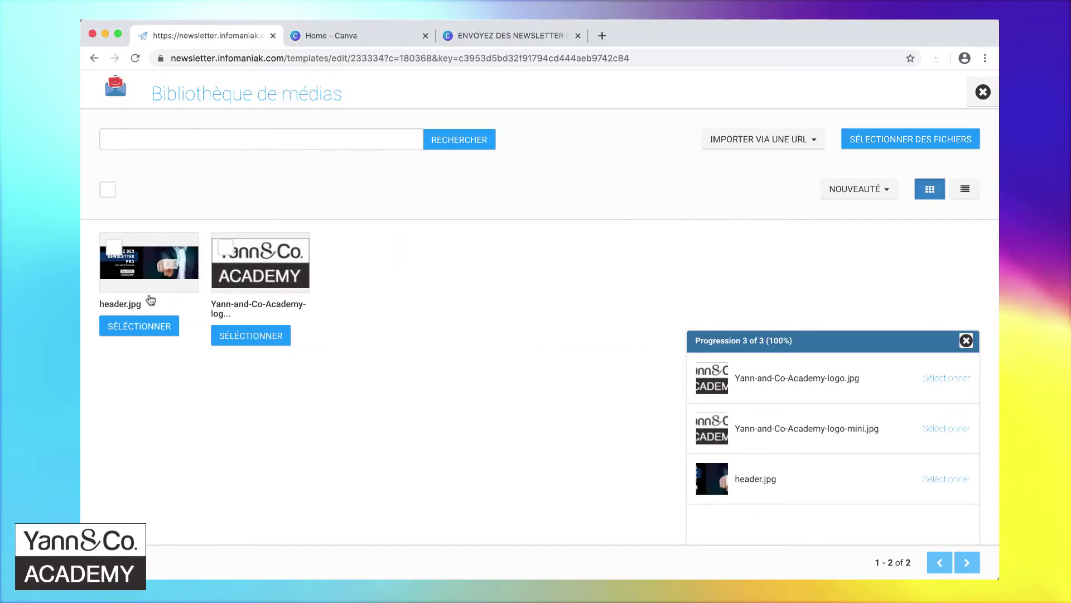
pyautogui.click(140, 328)
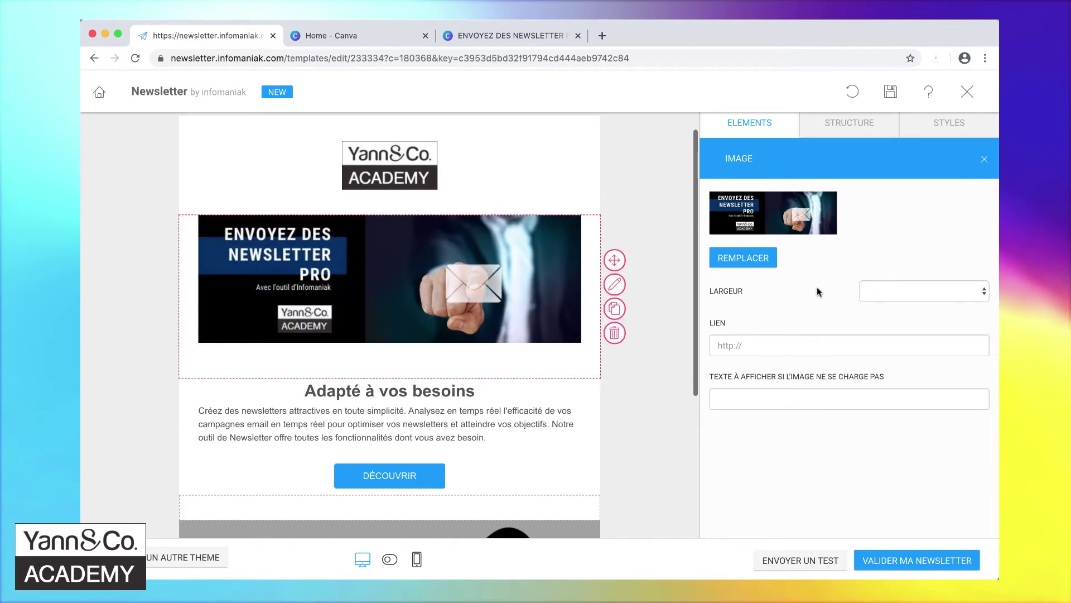
# - Set the banner image width to 100% and delete the academy logo block above it
pyautogui.click(923, 292)
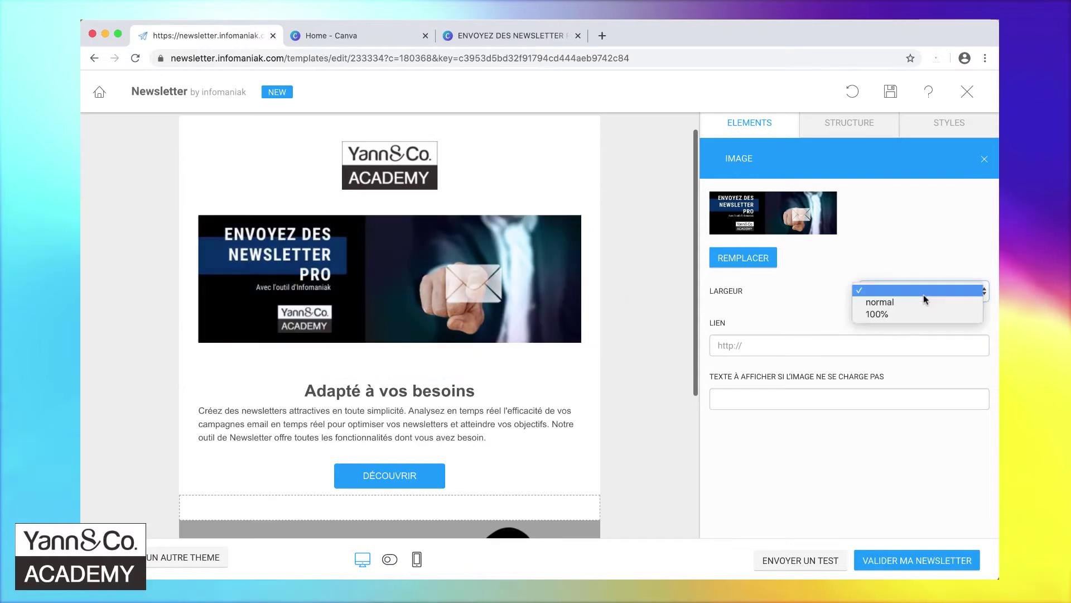
pyautogui.click(901, 314)
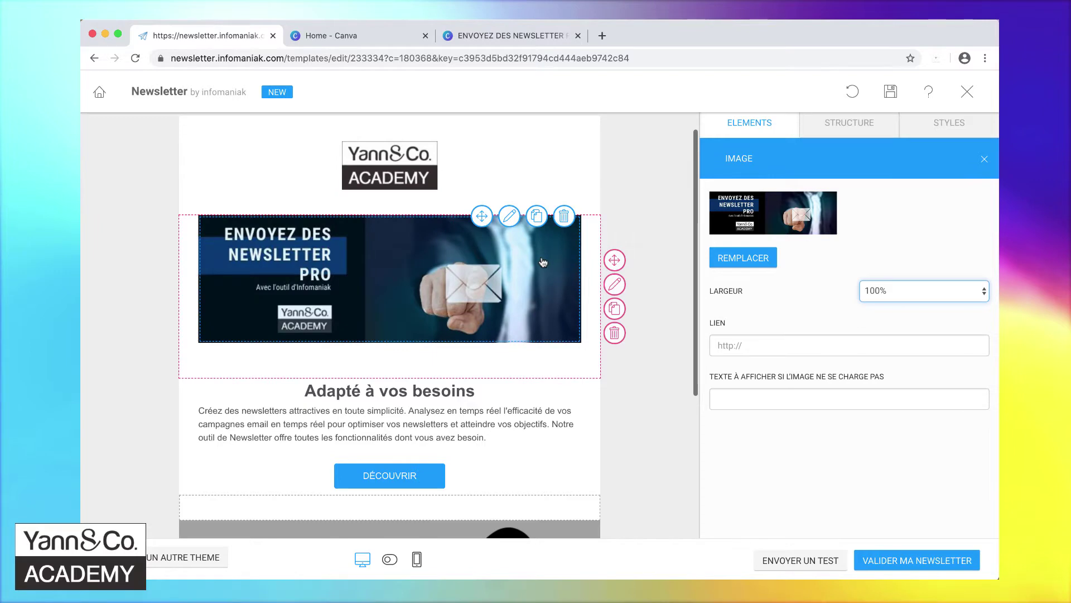
pyautogui.click(452, 176)
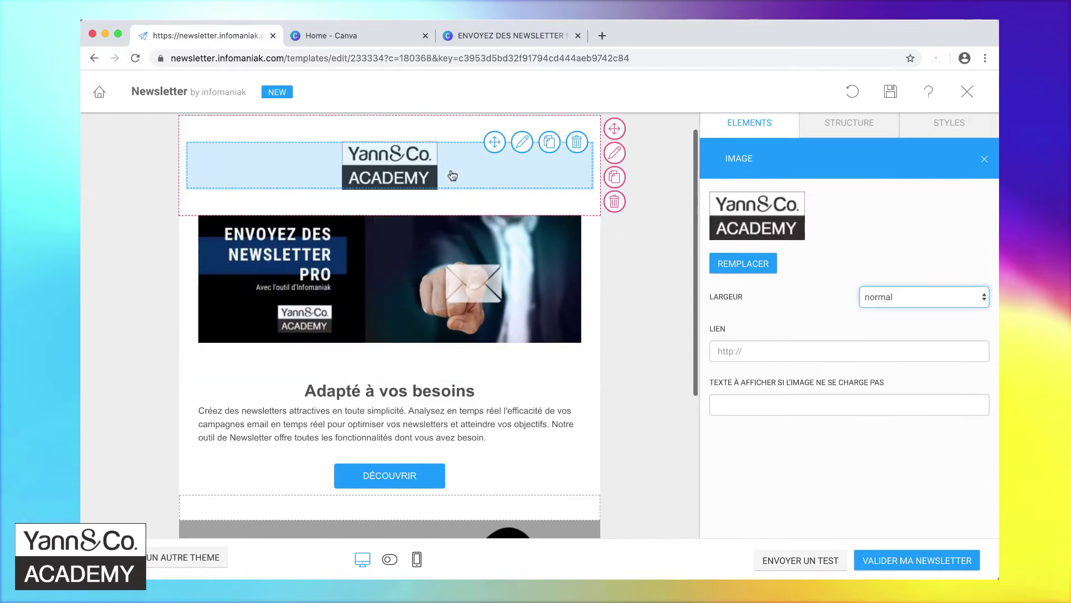
pyautogui.click(614, 201)
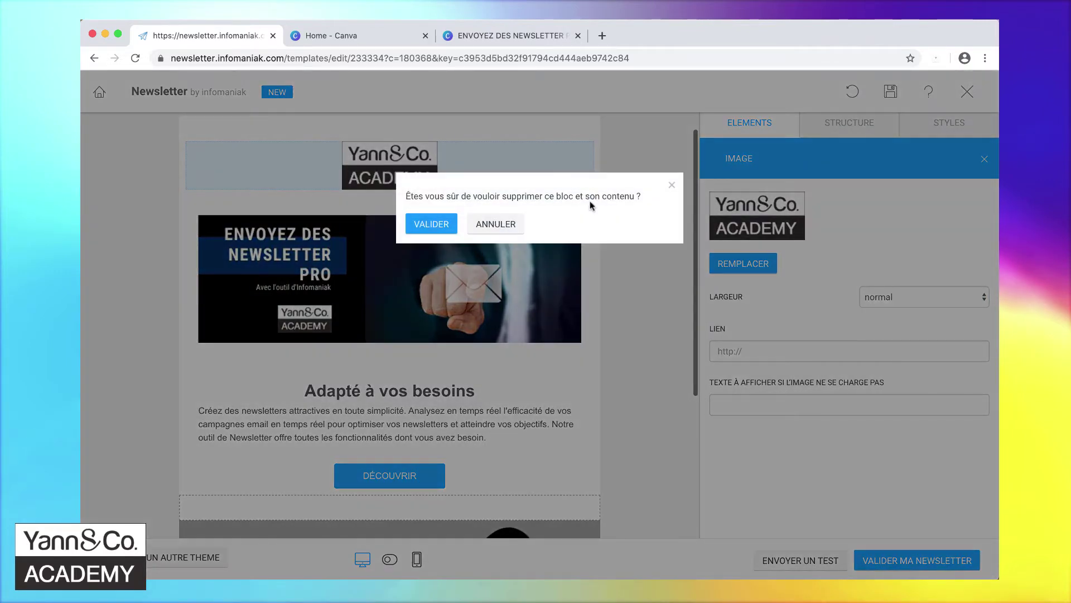
pyautogui.click(423, 225)
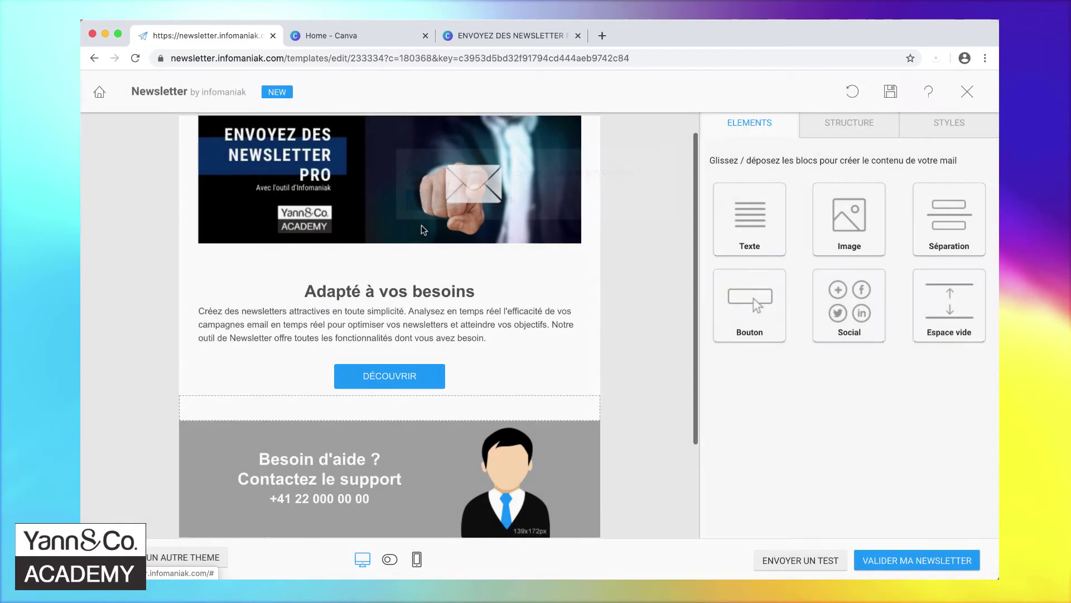
pyautogui.click(480, 191)
pyautogui.scroll(1, 479, 190)
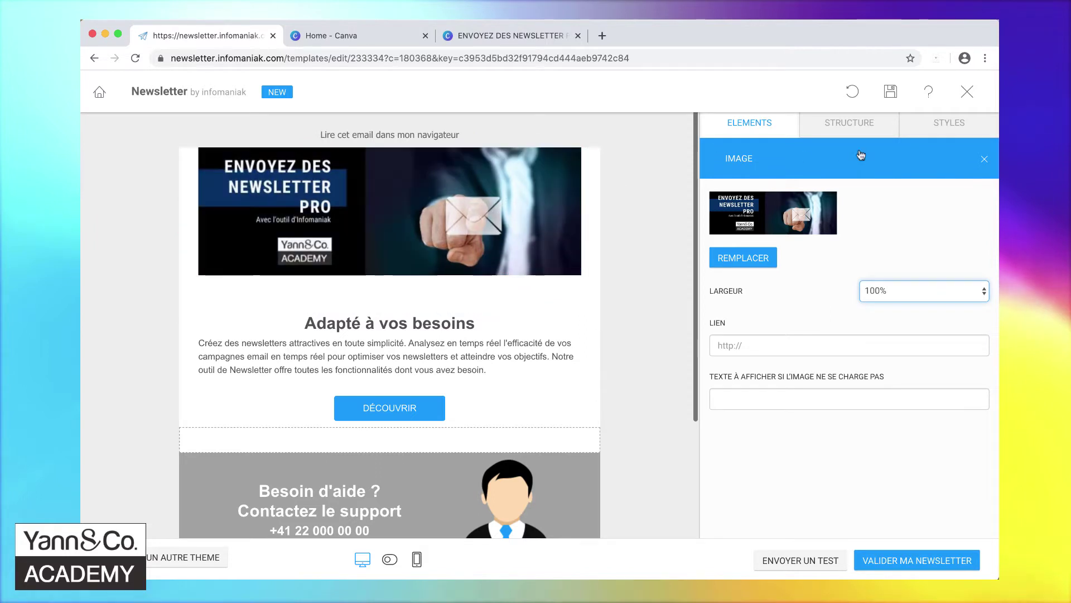
# - Move the banner into a new full-width top row and add a small spacer before 'Adapté à vos besoins'
pyautogui.click(953, 128)
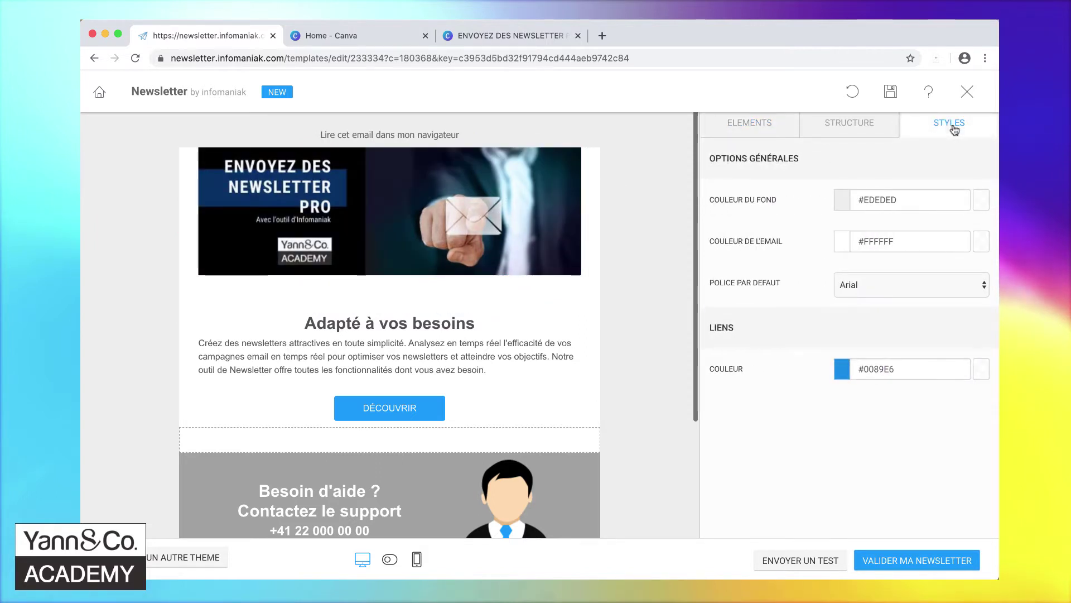
pyautogui.click(843, 137)
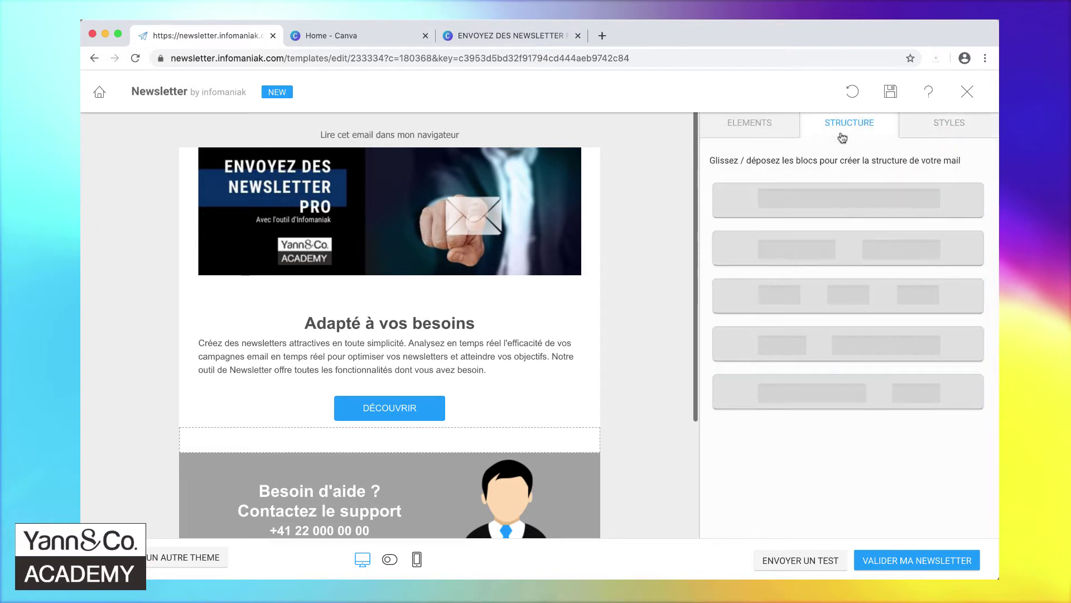
pyautogui.moveTo(793, 199); pyautogui.dragTo(390, 154)
pyautogui.moveTo(326, 244); pyautogui.dragTo(324, 188)
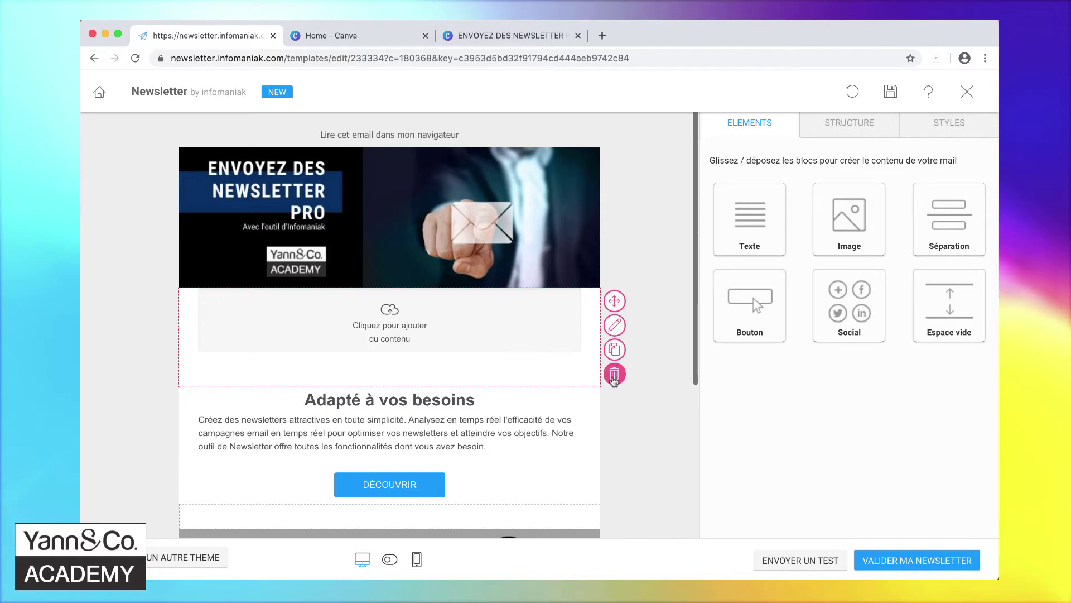
pyautogui.click(614, 374)
pyautogui.click(433, 225)
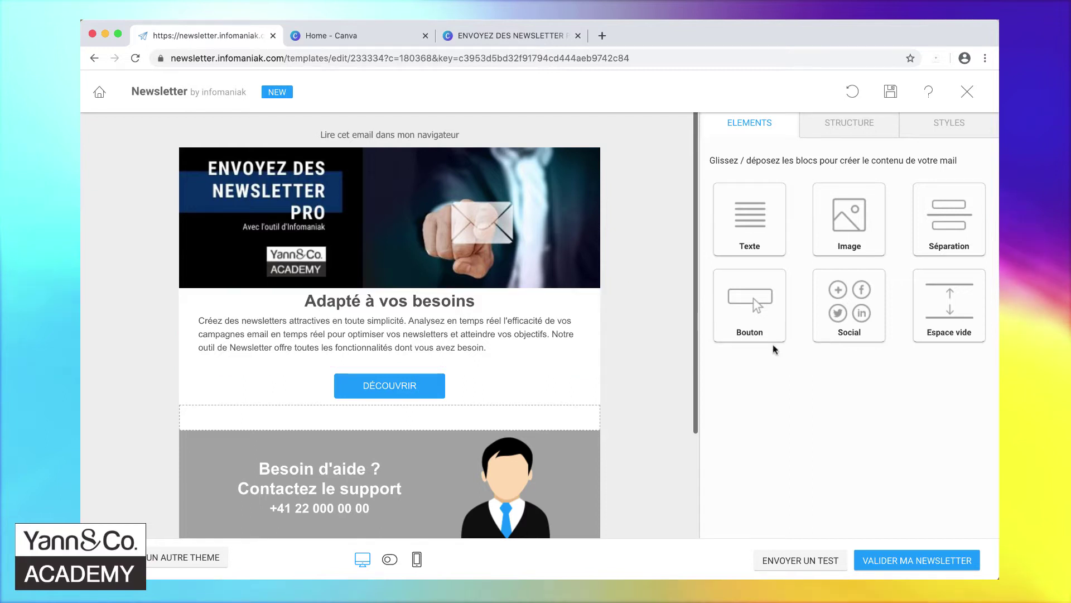
pyautogui.moveTo(949, 308); pyautogui.dragTo(453, 307)
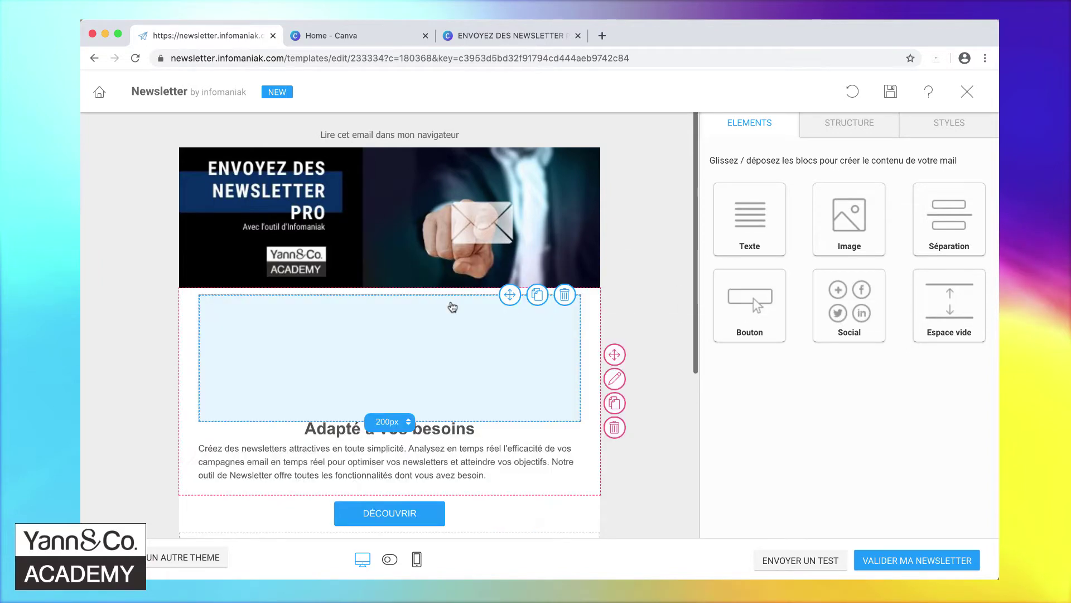
pyautogui.moveTo(406, 429); pyautogui.dragTo(398, 300)
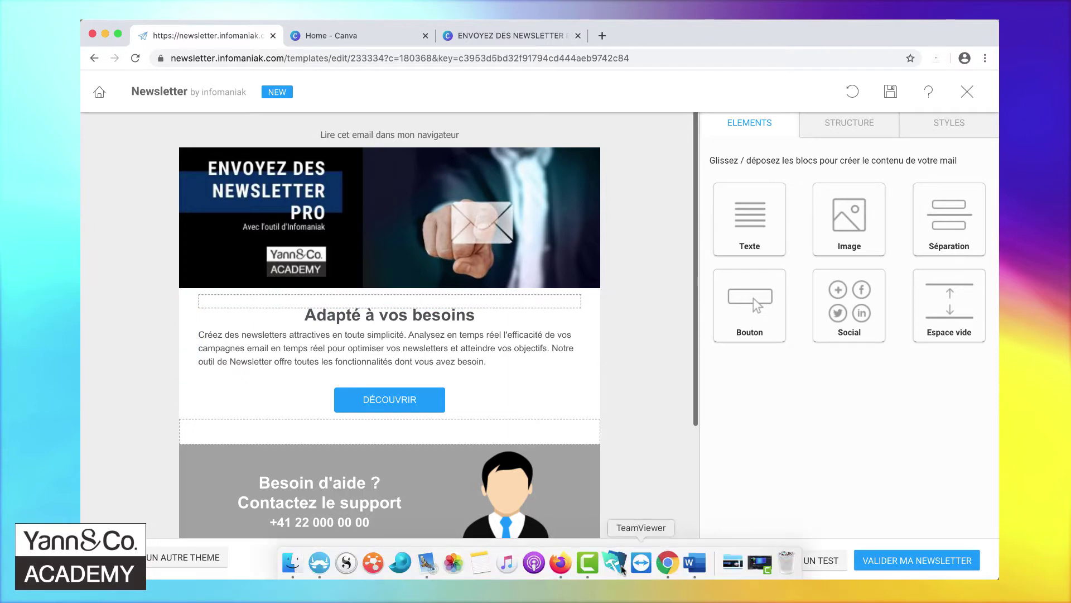
# - Copy the intro paragraphs ending with 'communication digitale' from the Word draft
pyautogui.click(692, 565)
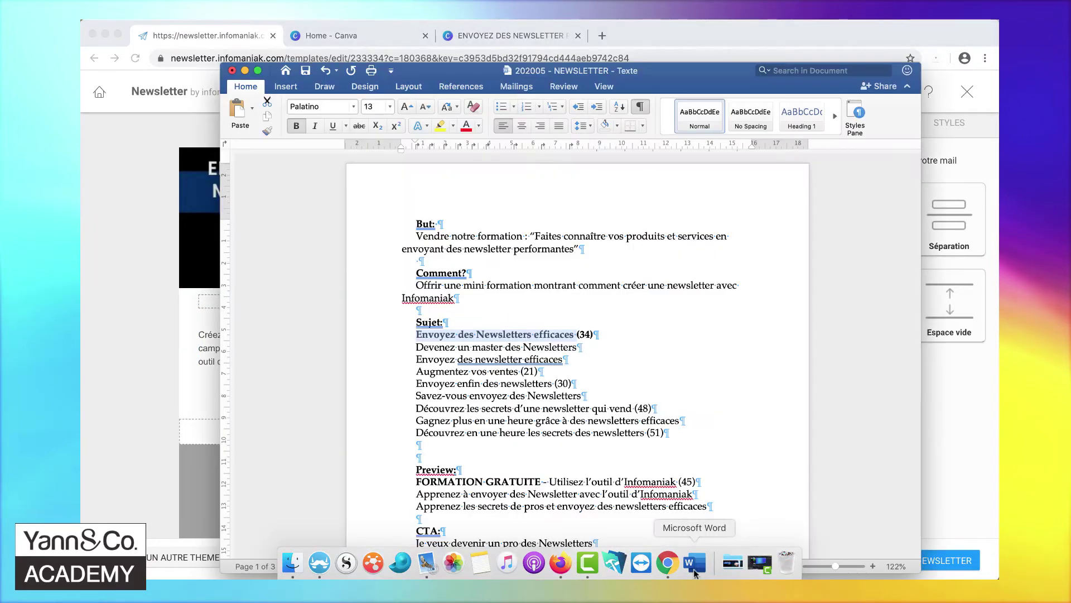
pyautogui.click(548, 339)
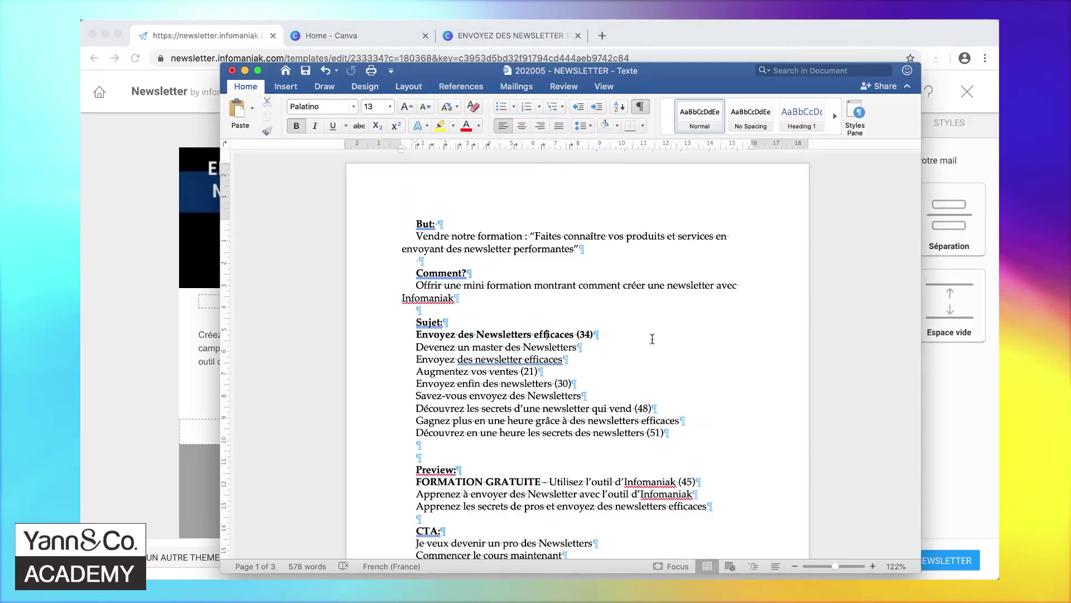
pyautogui.scroll(-10, 653, 339)
pyautogui.scroll(-7, 653, 339)
pyautogui.moveTo(413, 247); pyautogui.dragTo(561, 344)
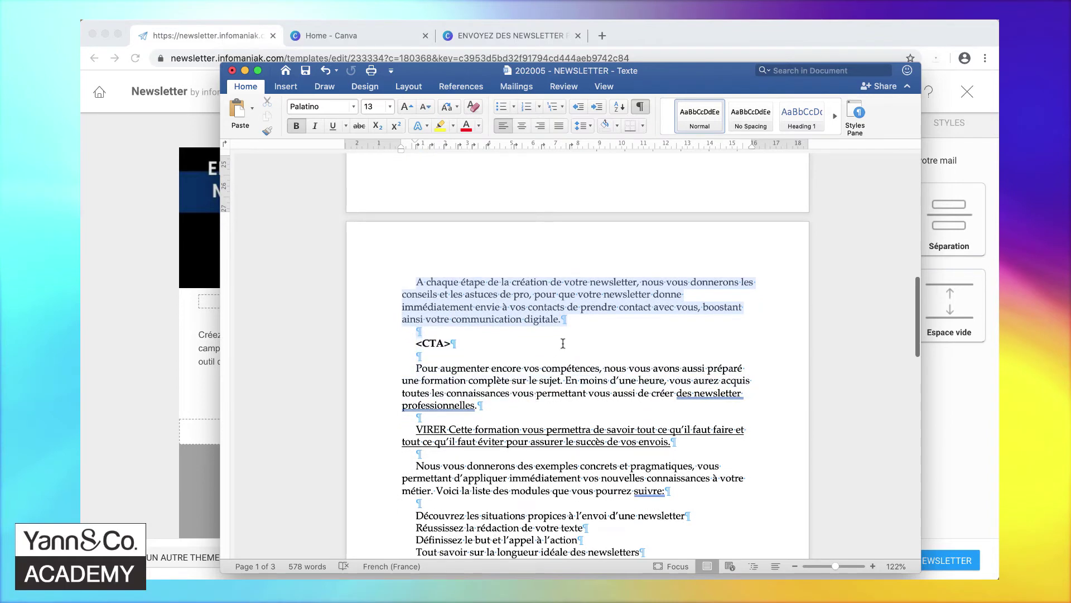
pyautogui.rightClick(501, 321)
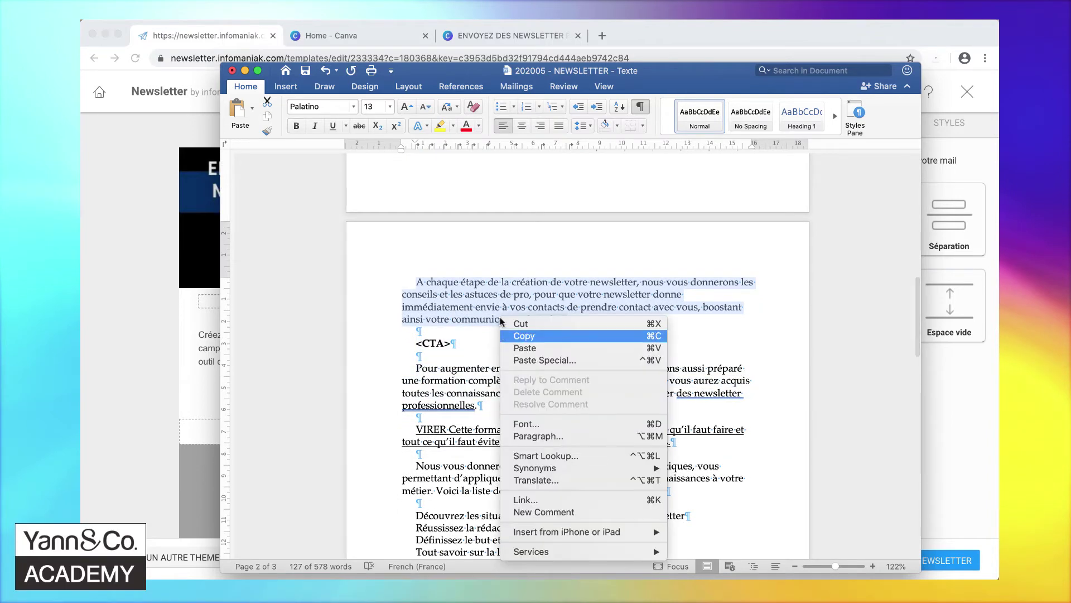
pyautogui.click(525, 336)
pyautogui.click(213, 342)
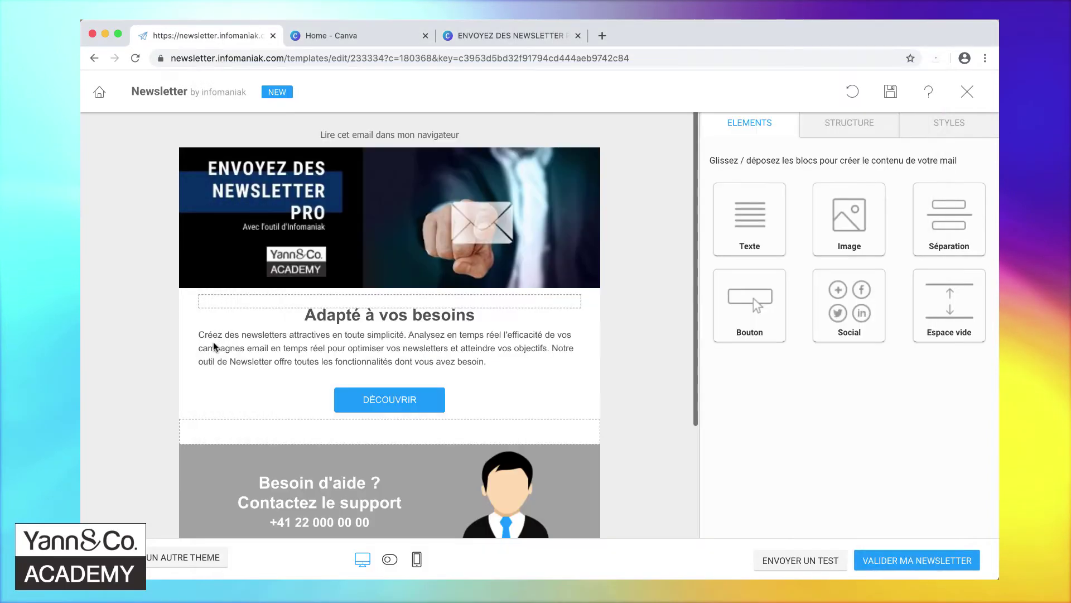
# - Replace the placeholder body paragraph with the copied intro paragraphs, matching the block's style
pyautogui.click(256, 347)
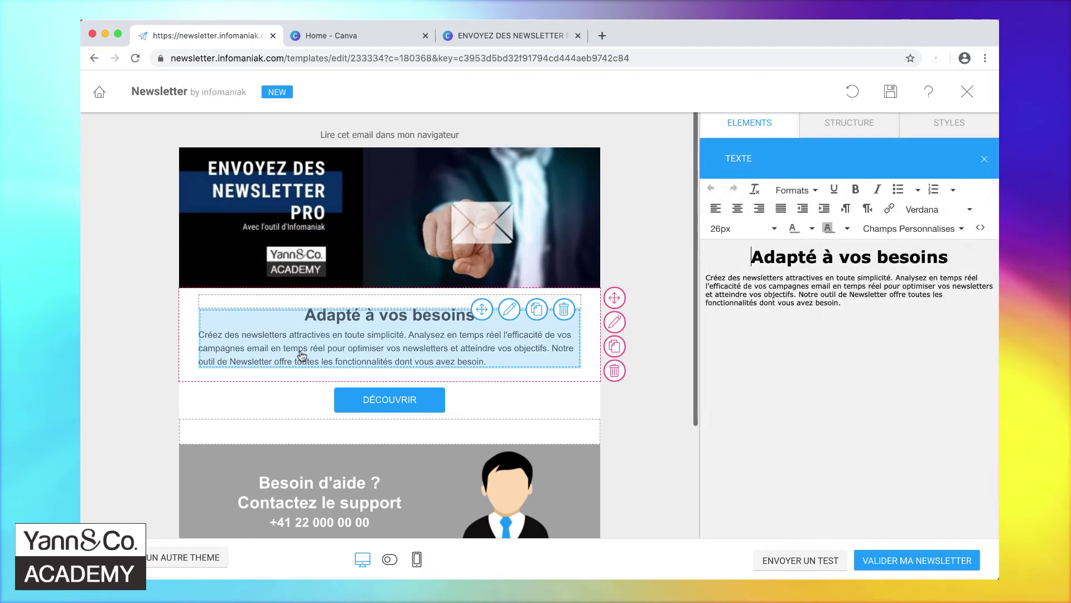
pyautogui.click(851, 304)
pyautogui.moveTo(851, 305); pyautogui.dragTo(705, 279)
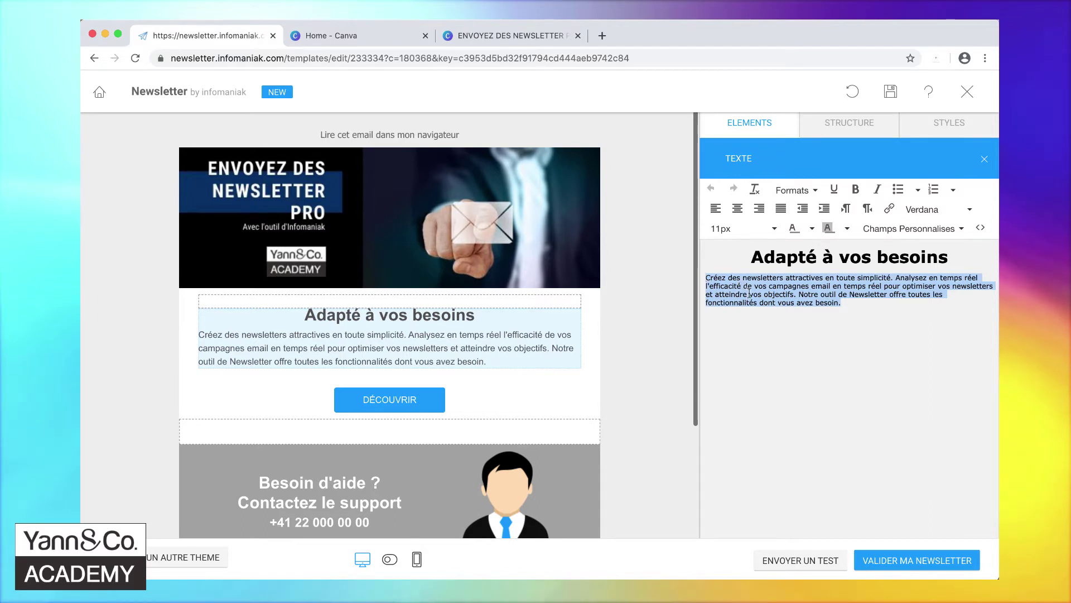
pyautogui.rightClick(749, 293)
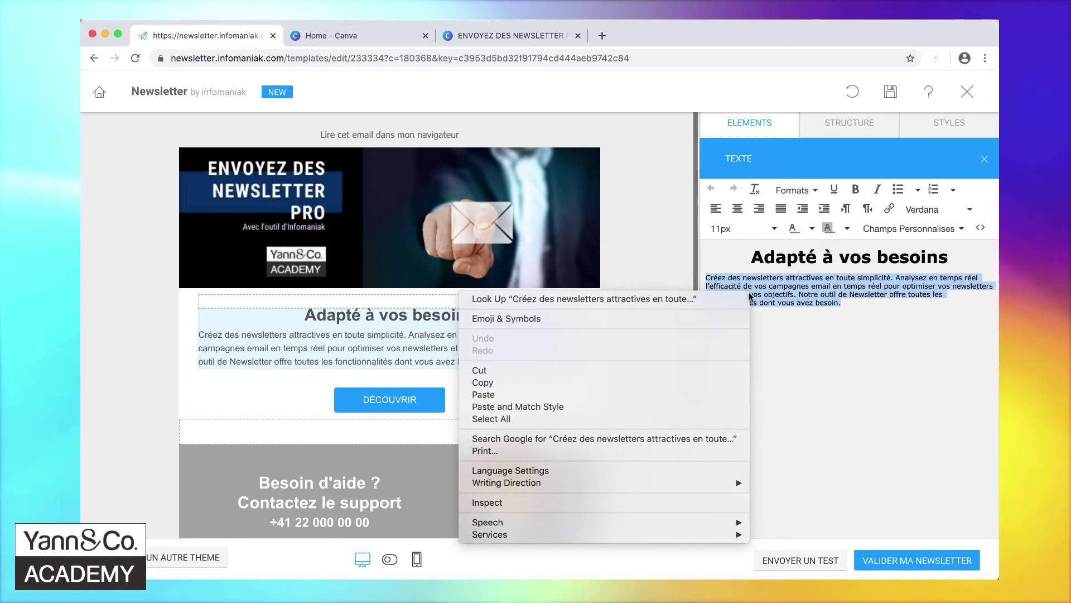
pyautogui.click(602, 407)
# - Retitle the heading 'Suivez notre formation gratuite' in place of 'Adapté à vos besoins'
pyautogui.tripleClick(833, 258)
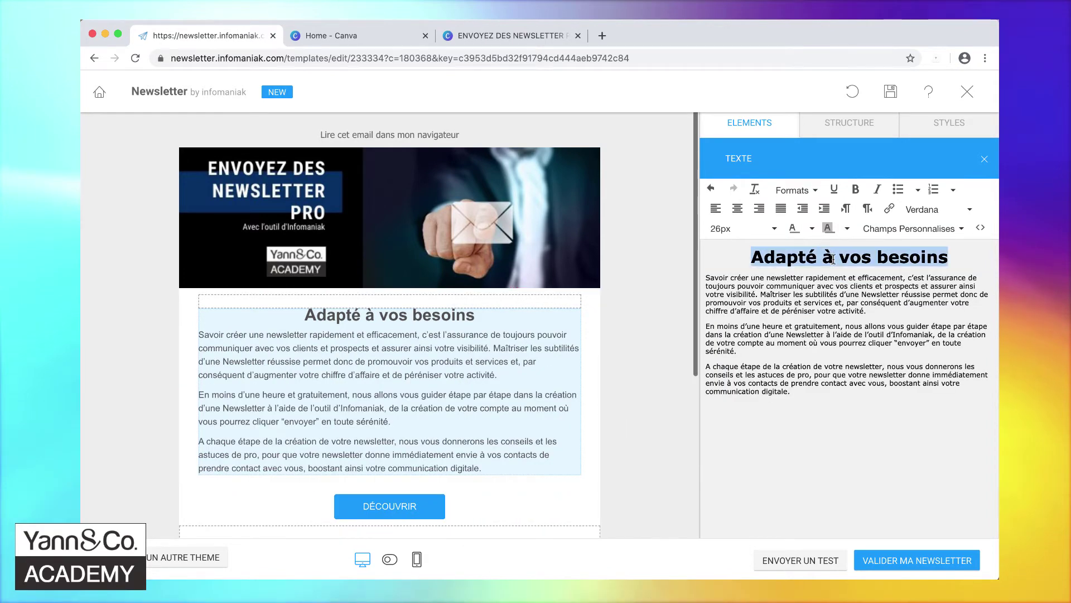
pyautogui.press('BackSpace')
pyautogui.write('Suivez Savoir créer une newsletter rapidement et efficacement, c’est l’assurance')
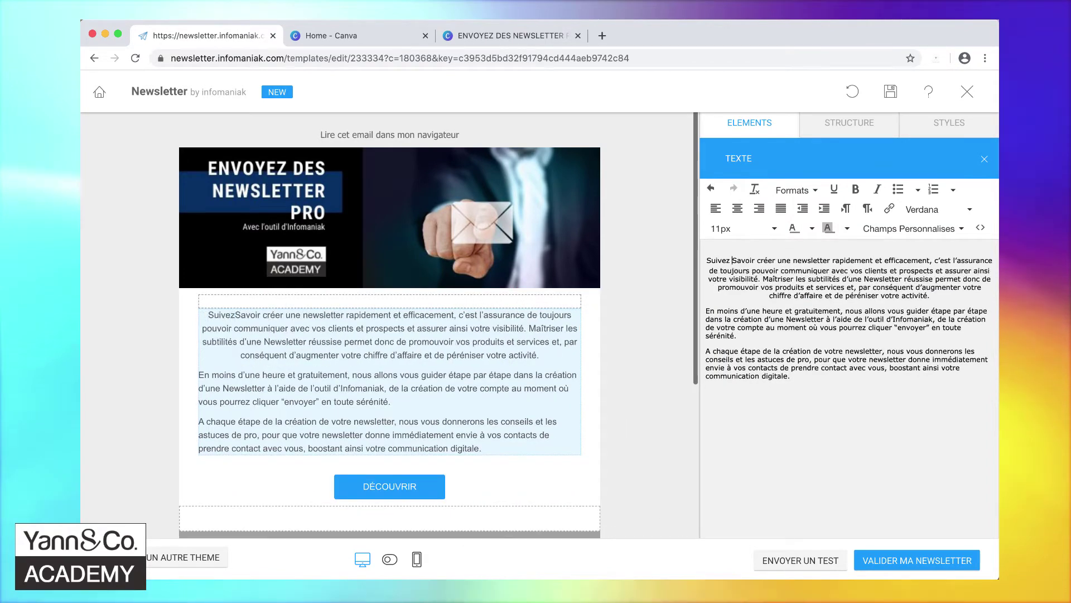
pyautogui.hotkey('ctrl', 'z')
pyautogui.hotkey('ctrl', 'z')
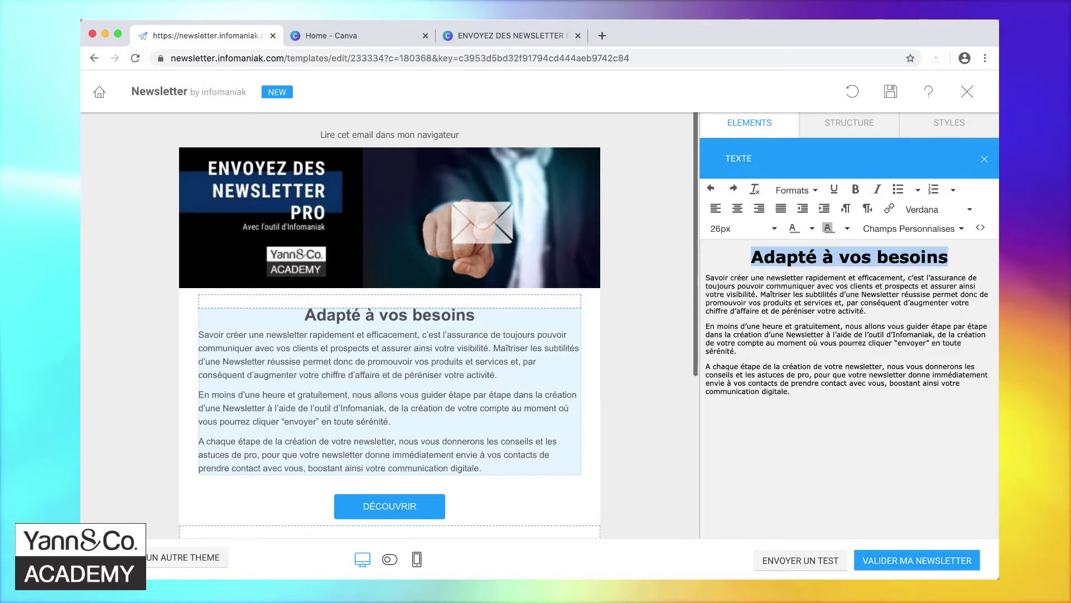
pyautogui.click(753, 257)
pyautogui.write('Suivez n')
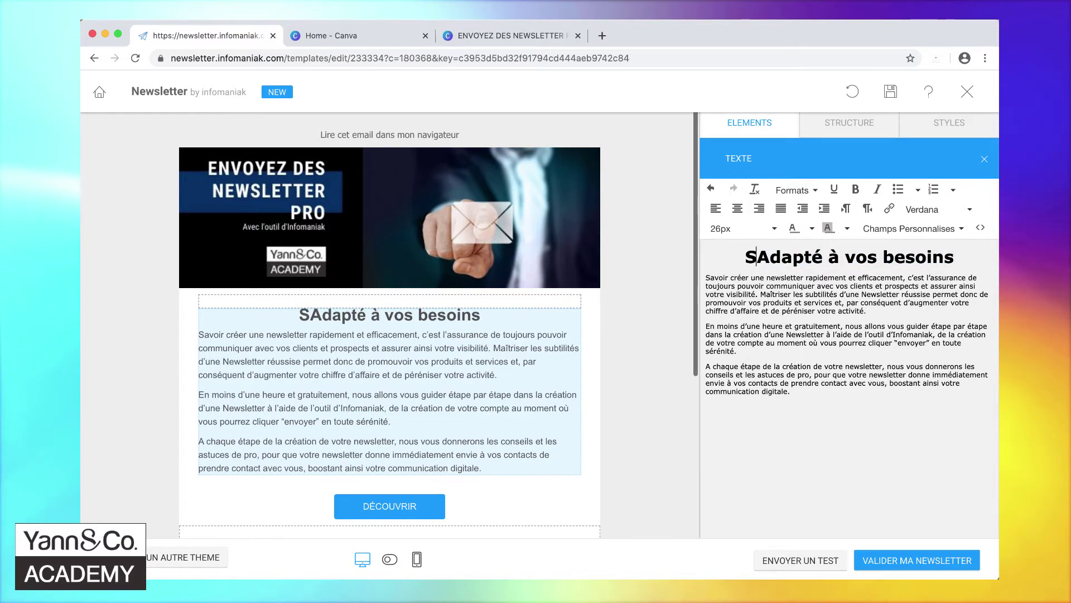
pyautogui.write('otre formation ')
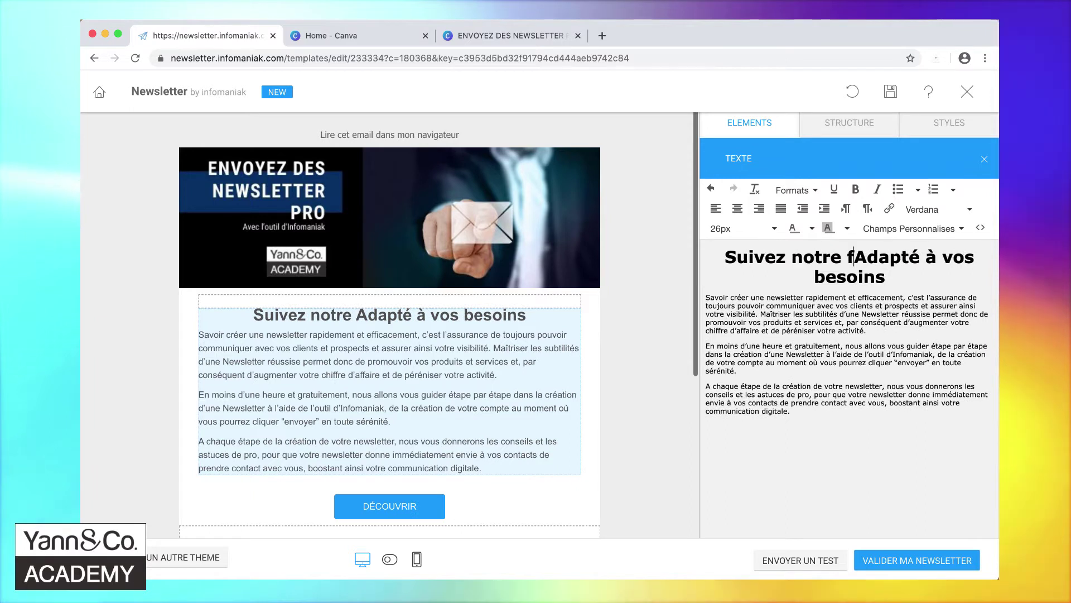
pyautogui.write('gratuite')
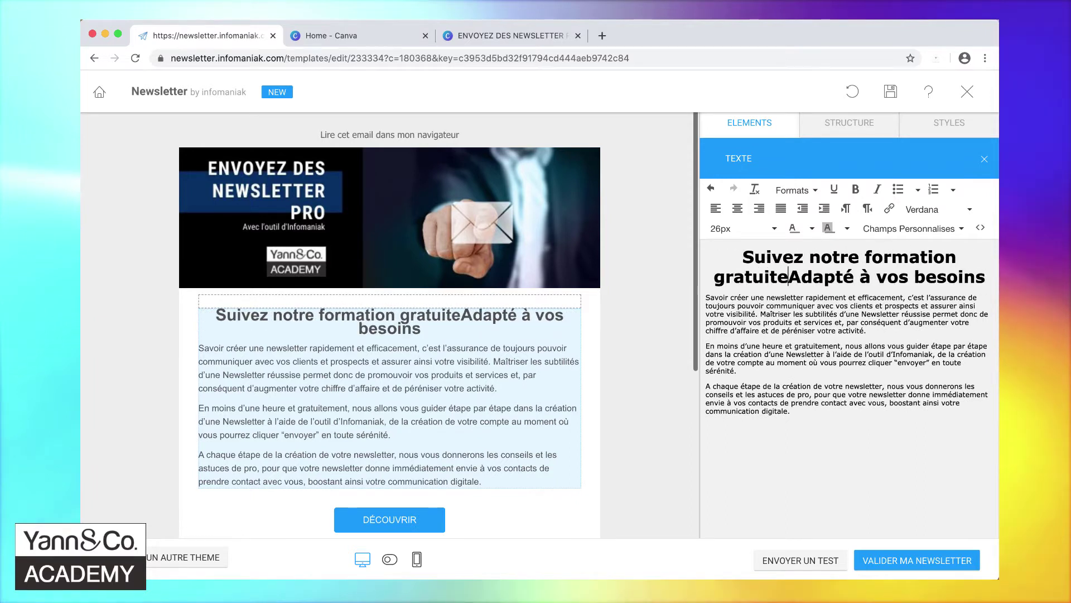
pyautogui.hotkey('shift', 'End')
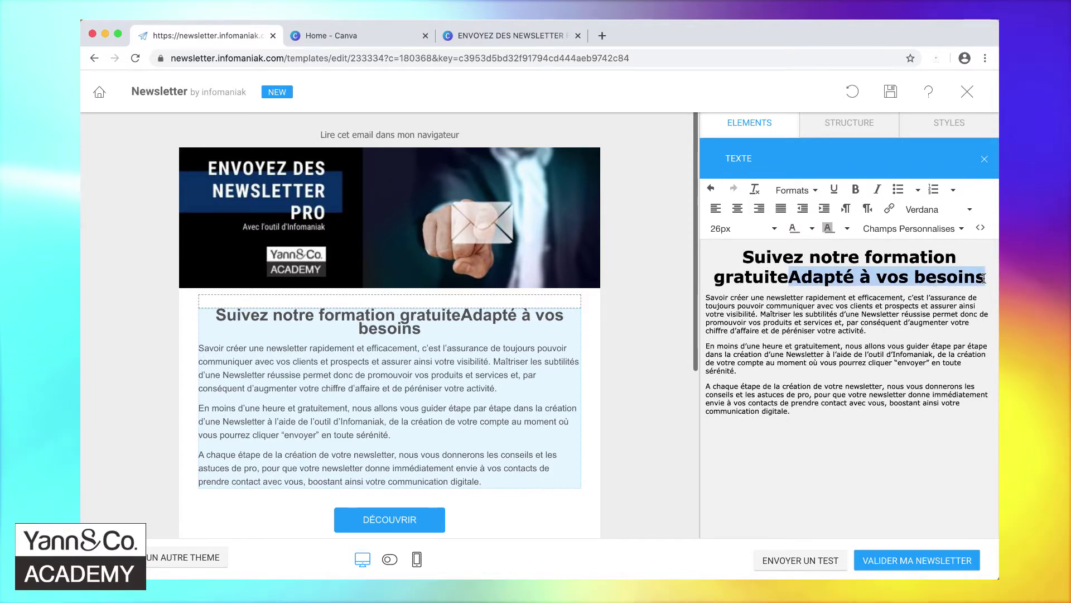
pyautogui.press('Delete')
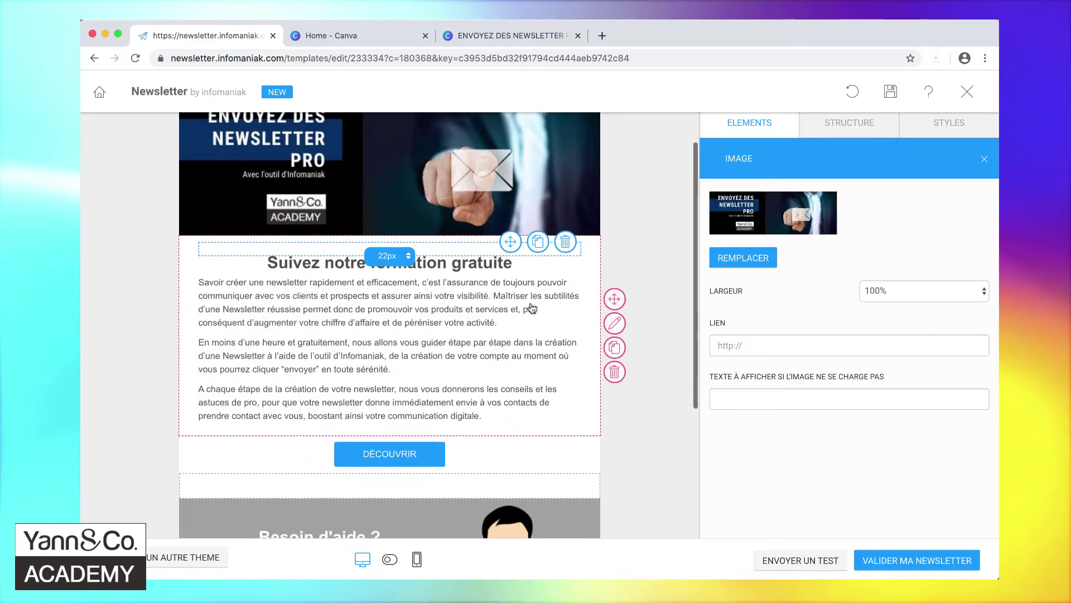
pyautogui.scroll(-1, 531, 307)
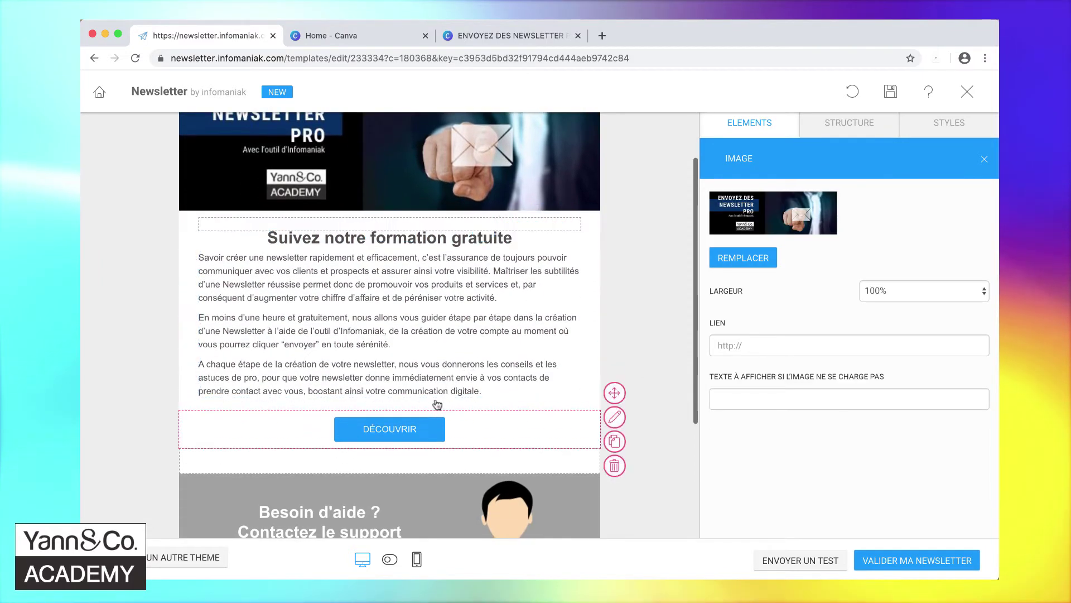
# - Relabel the Découvrir button 'Commencez maintenant'
pyautogui.click(413, 430)
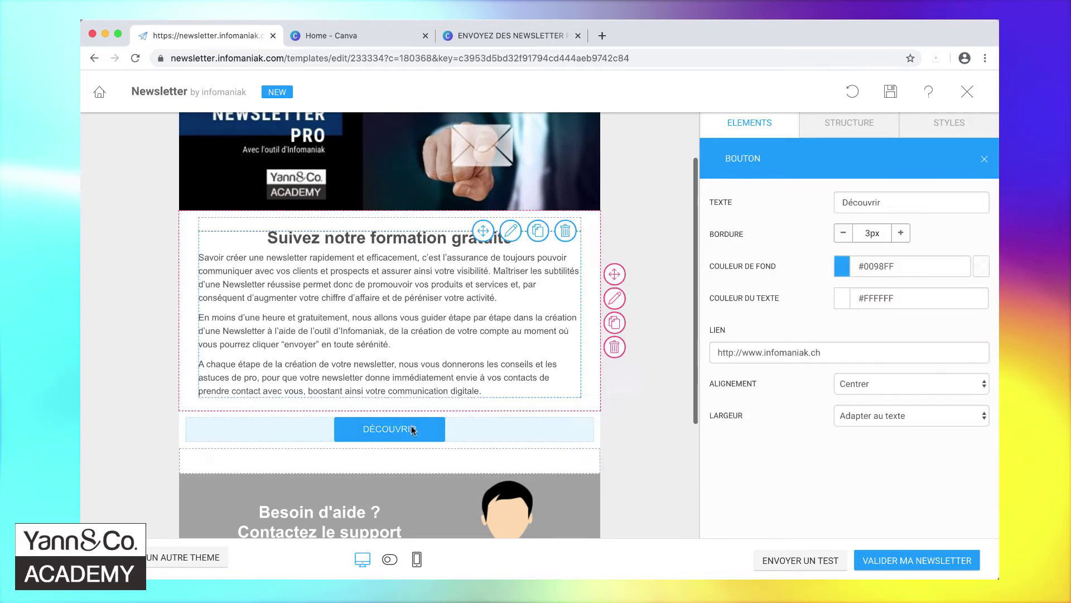
pyautogui.doubleClick(857, 202)
pyautogui.write('Commencez mainte')
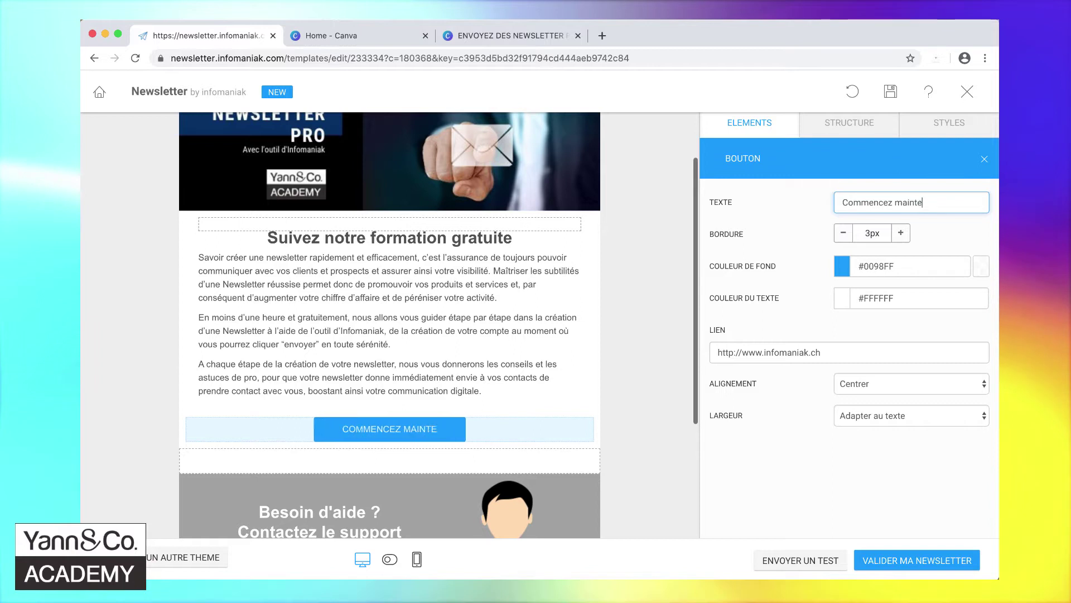
pyautogui.write('nant')
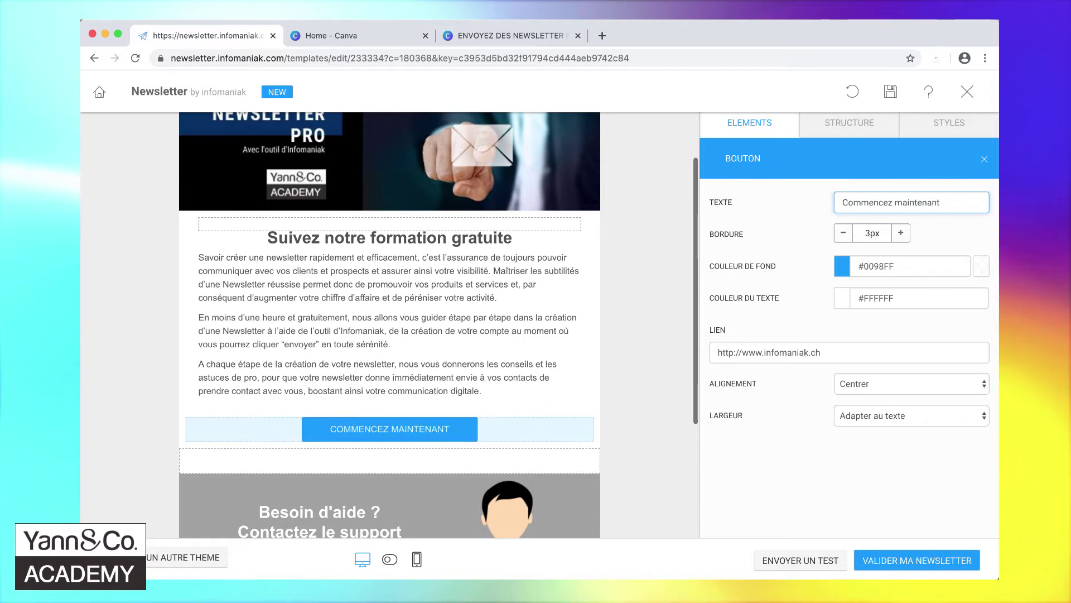
# - Change the button link to the yannandco.academy envoyez-des-newsletter-efficaces page
pyautogui.click(765, 351)
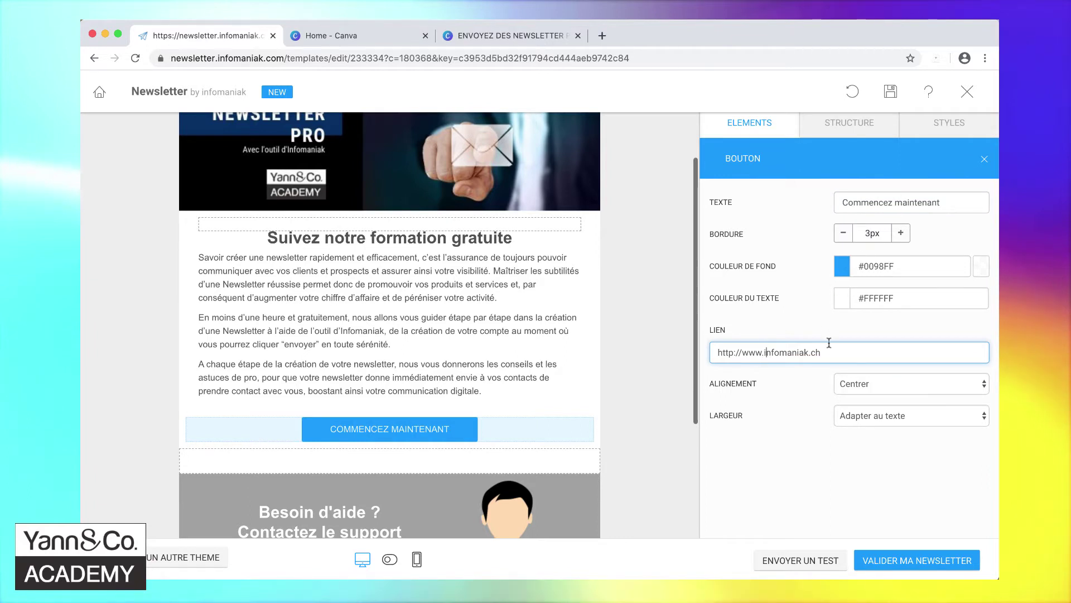
pyautogui.moveTo(849, 352); pyautogui.dragTo(725, 352)
pyautogui.press('BackSpace')
pyautogui.write('https://yannandco.academy/envoyez-des-newsletter-efficaces/')
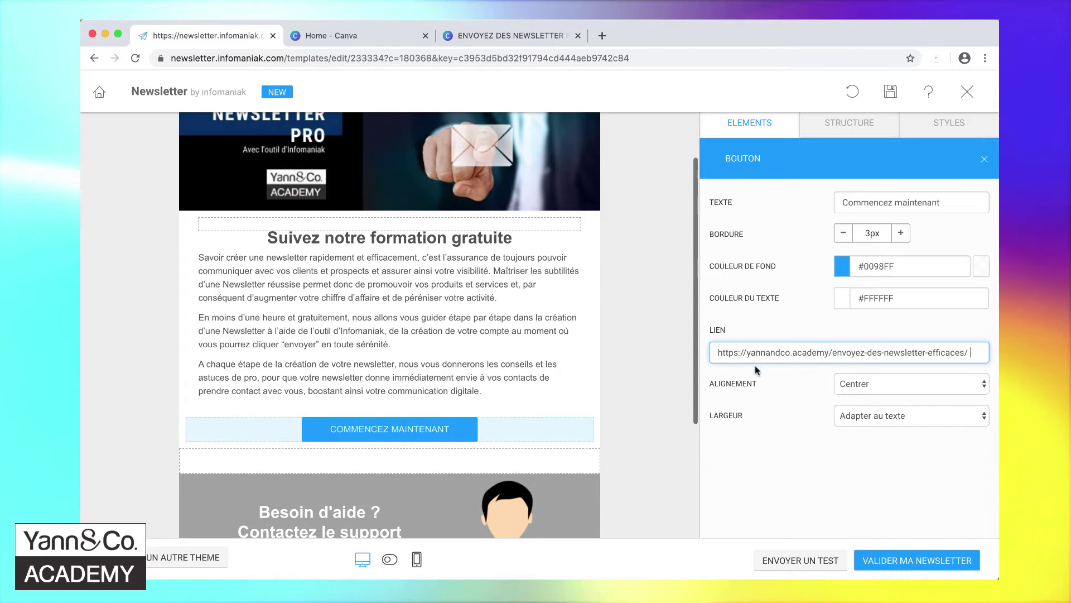
pyautogui.click(765, 450)
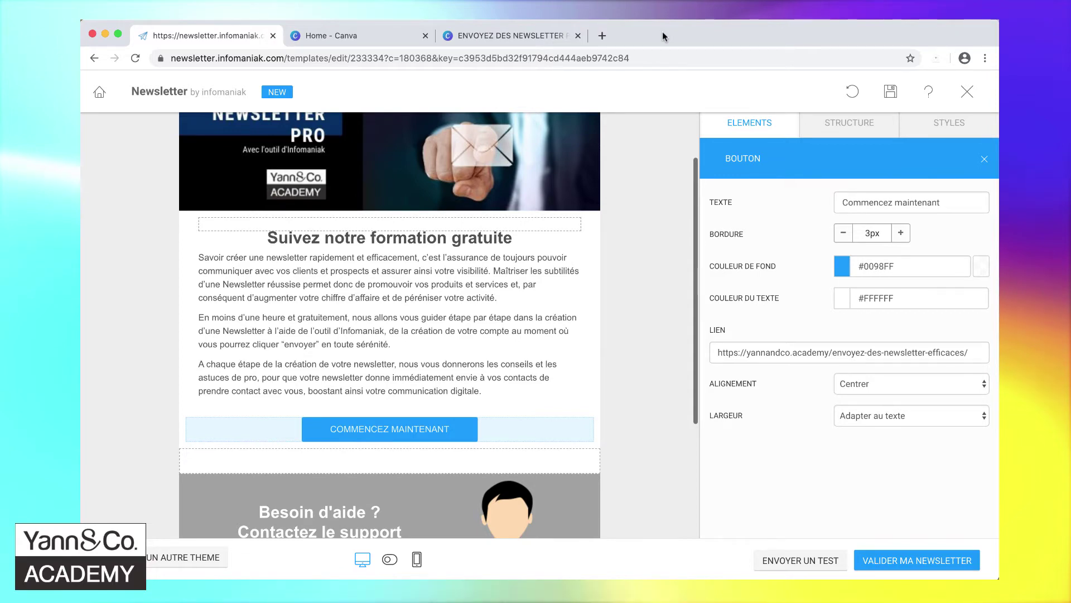
pyautogui.click(842, 267)
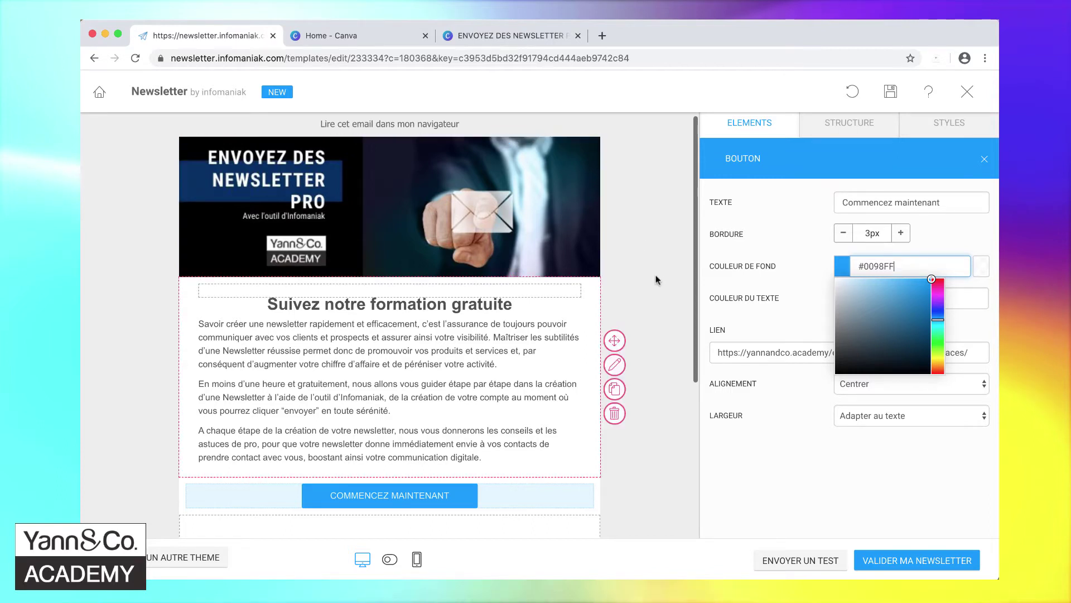
pyautogui.click(602, 36)
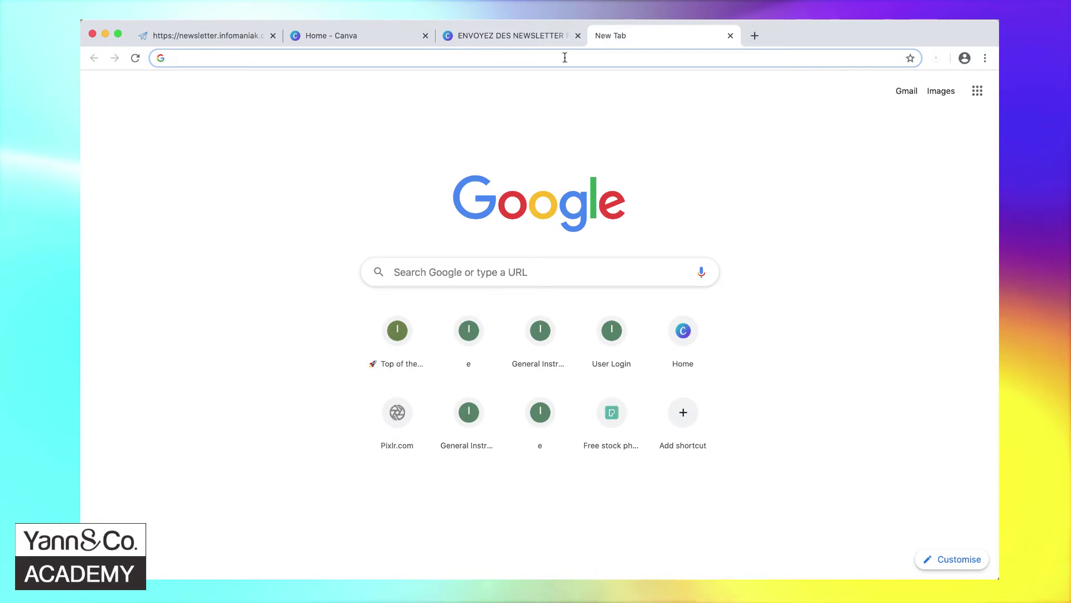
# - Search 'color picker chrome', install the ColorZilla extension, and close its extra tabs
pyautogui.write('color picker')
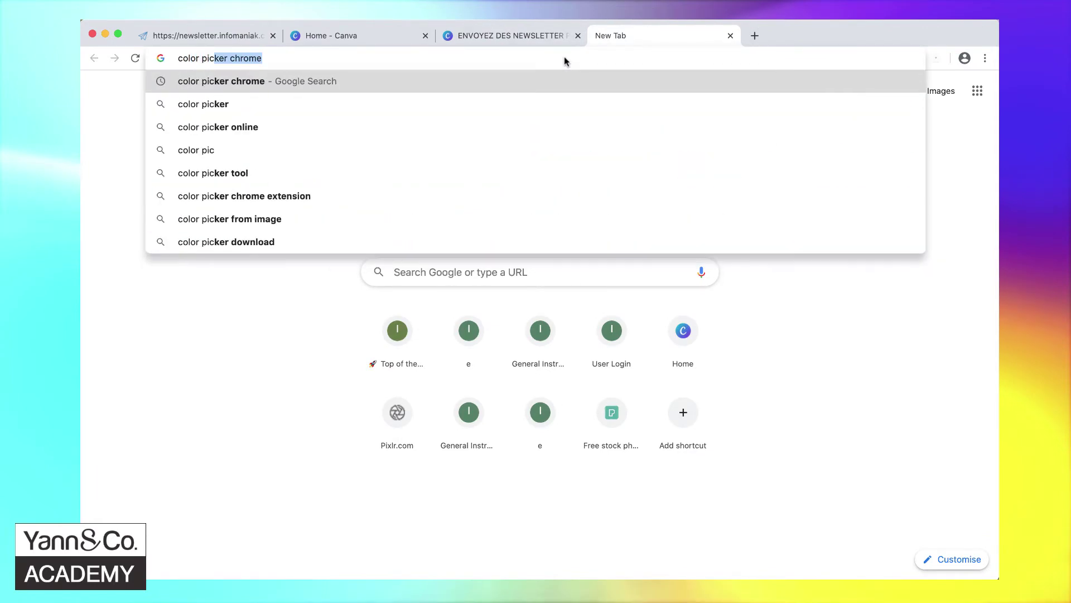
pyautogui.write(' chrome')
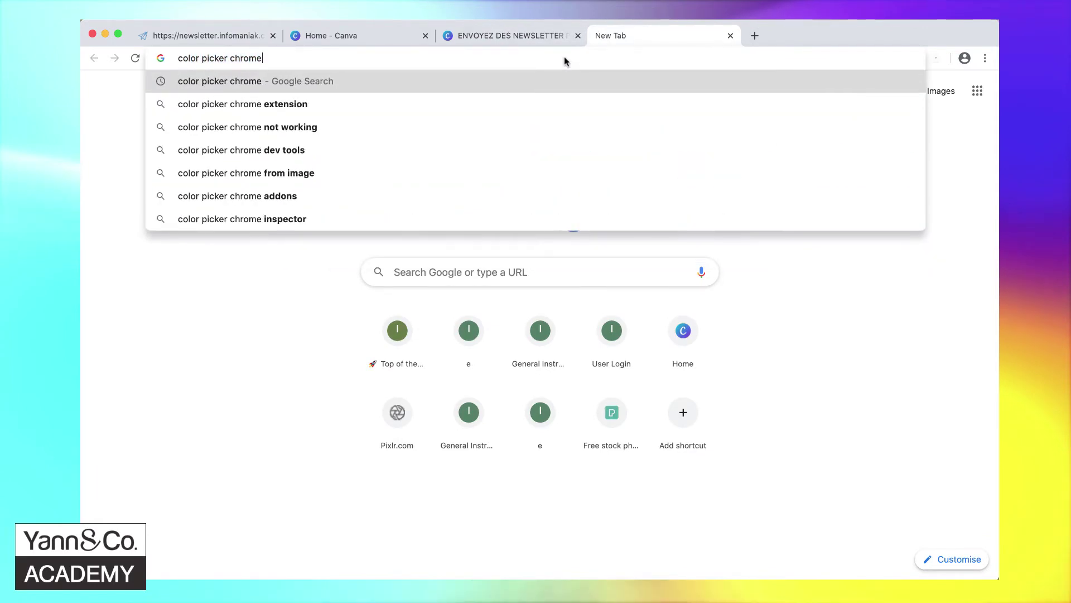
pyautogui.press('Return')
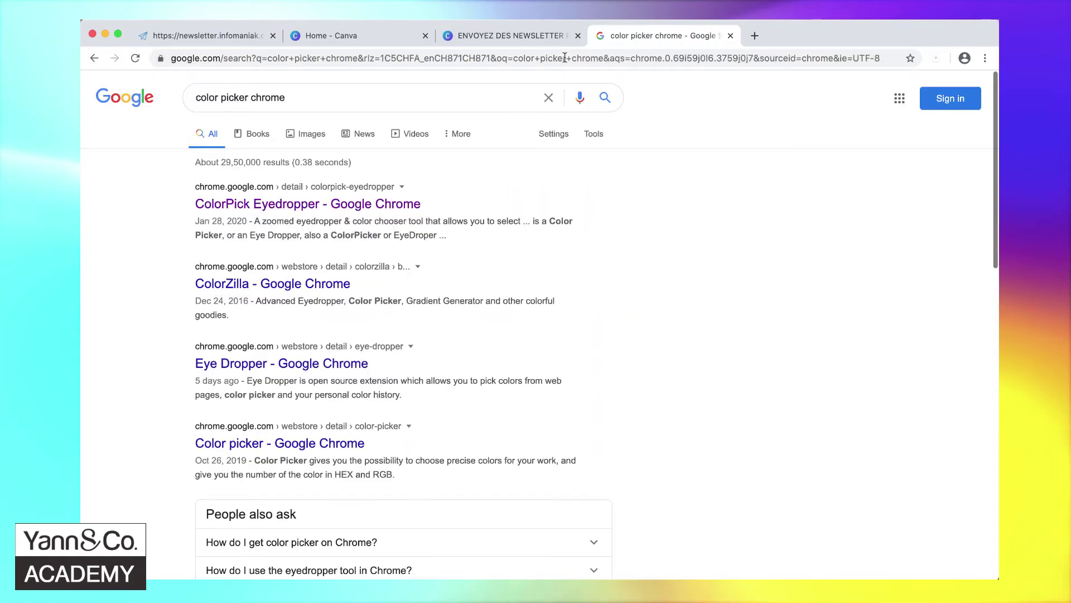
pyautogui.click(308, 286)
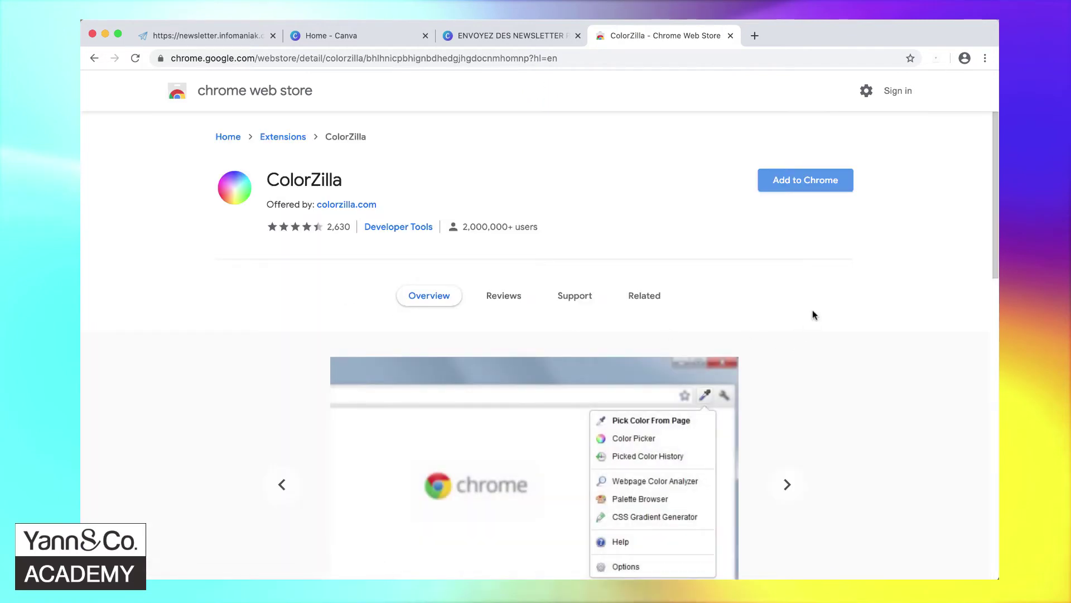
pyautogui.click(802, 183)
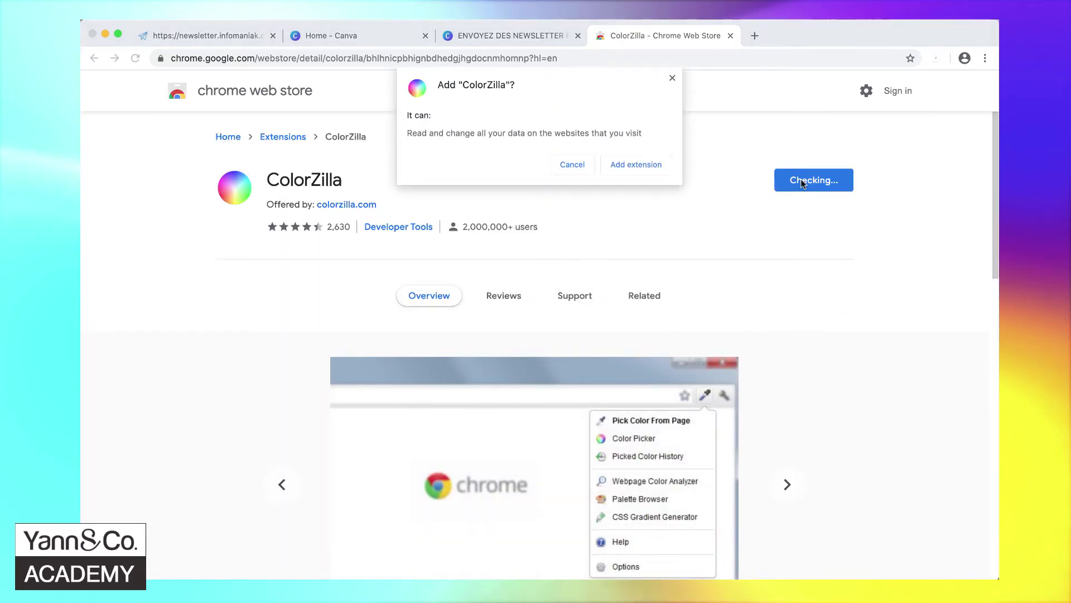
pyautogui.click(635, 164)
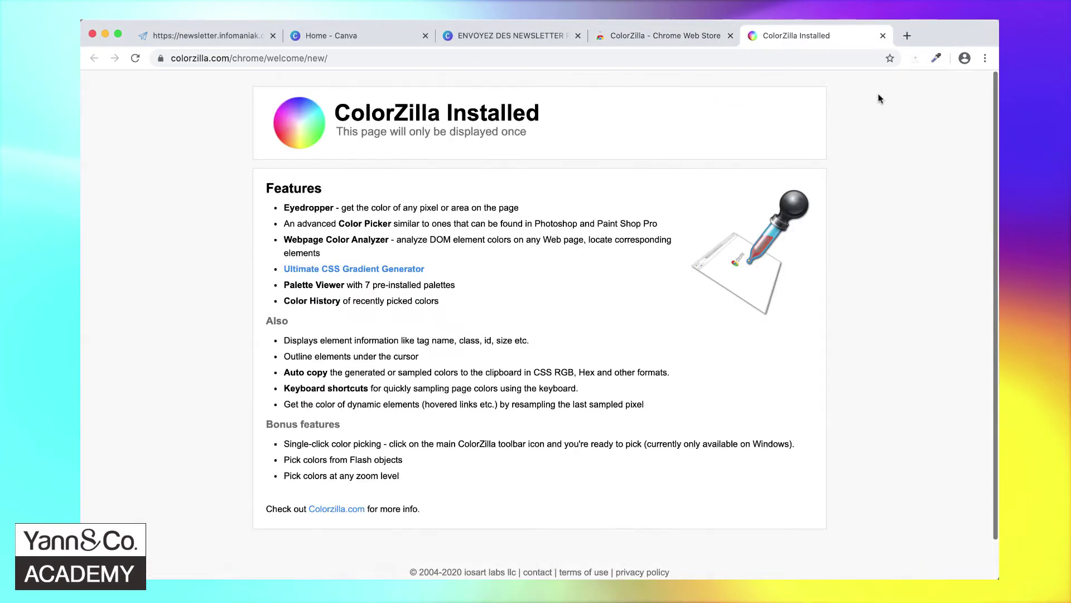
pyautogui.click(883, 35)
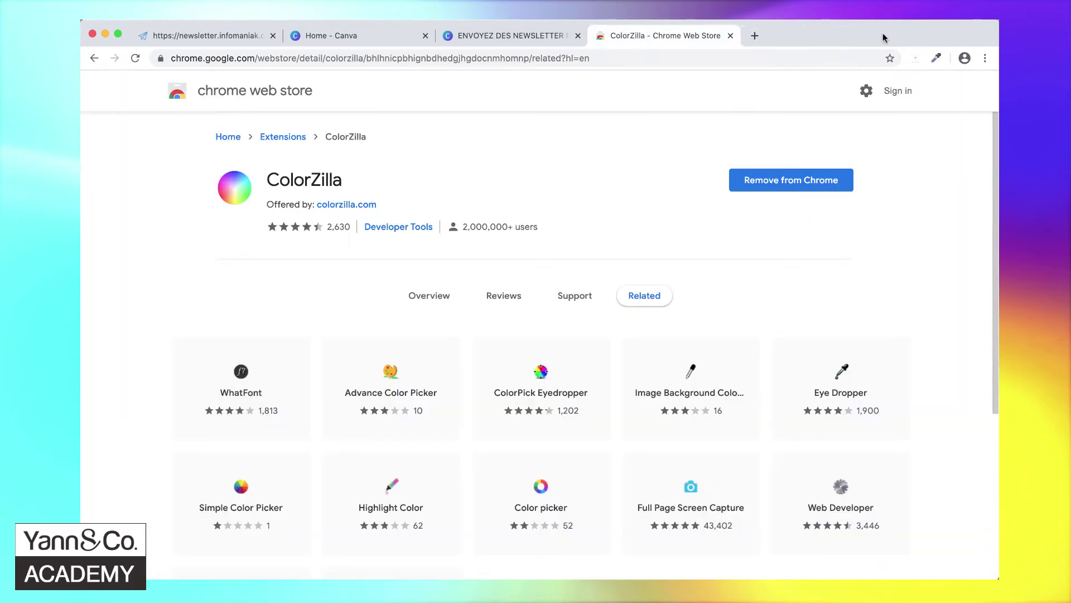
pyautogui.click(731, 36)
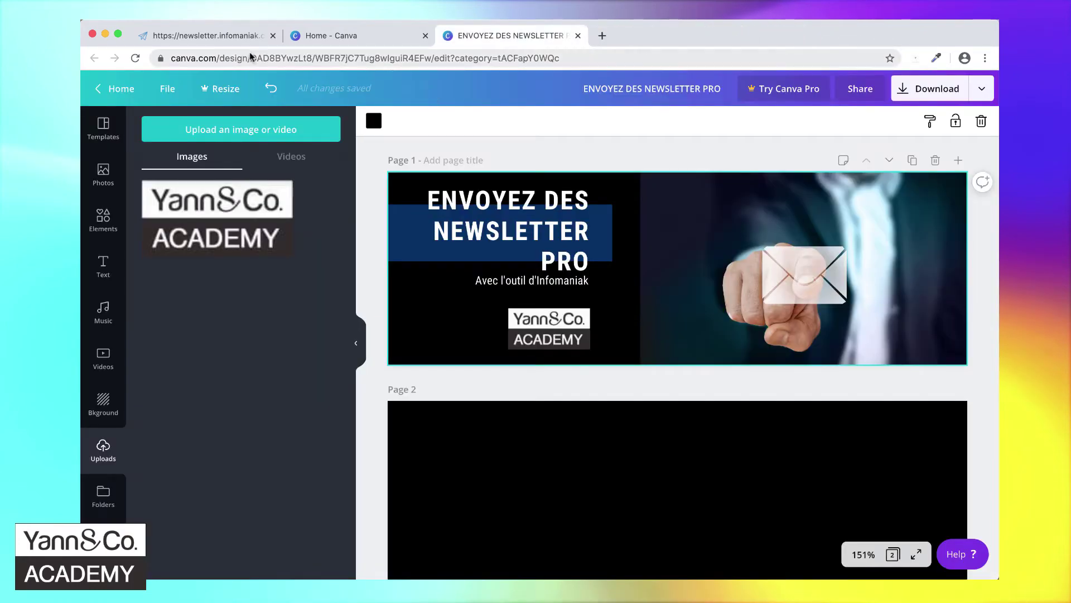
# - Give the button a #042F66 navy background sampled from the banner with ColorZilla
pyautogui.click(223, 40)
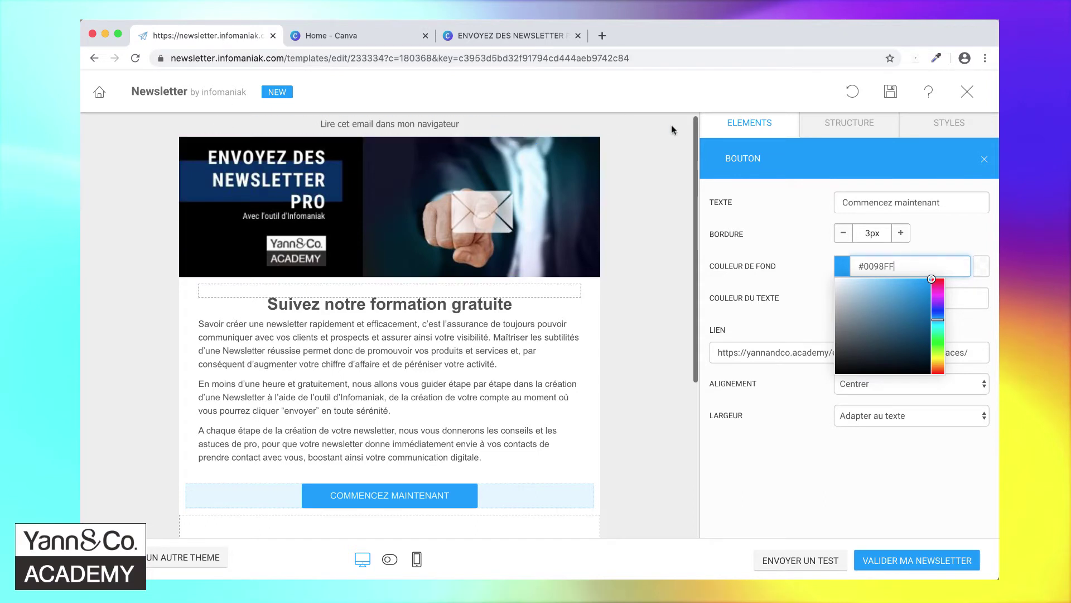
pyautogui.click(938, 58)
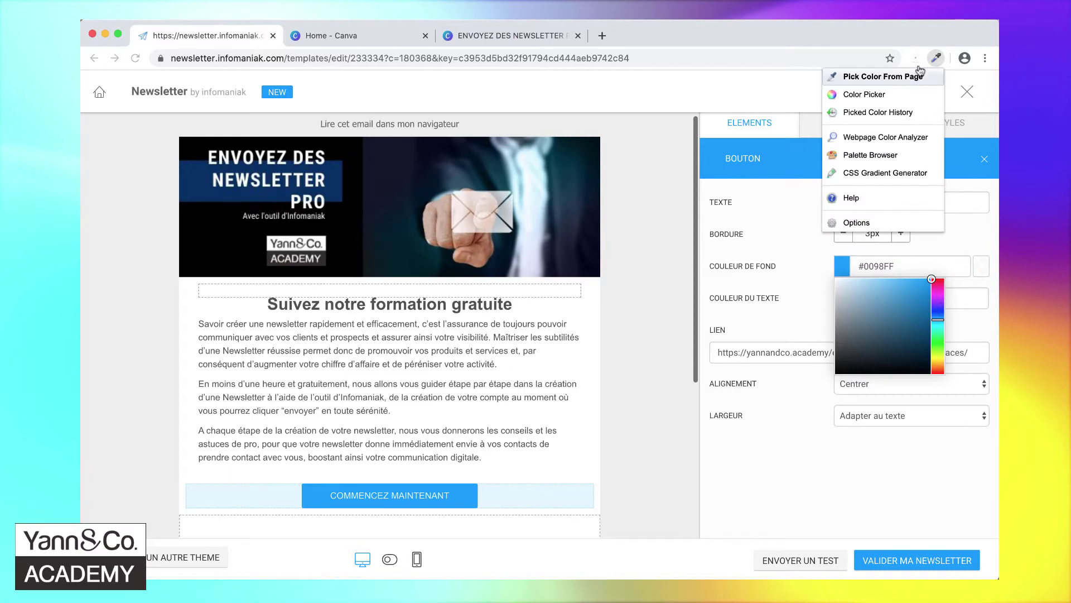
pyautogui.click(887, 77)
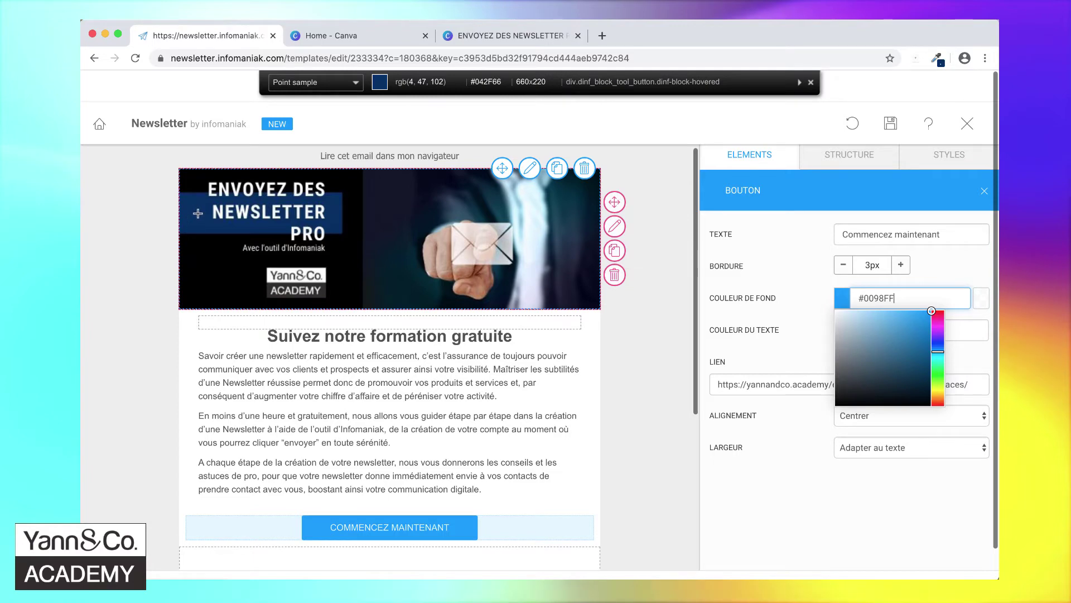
pyautogui.click(197, 213)
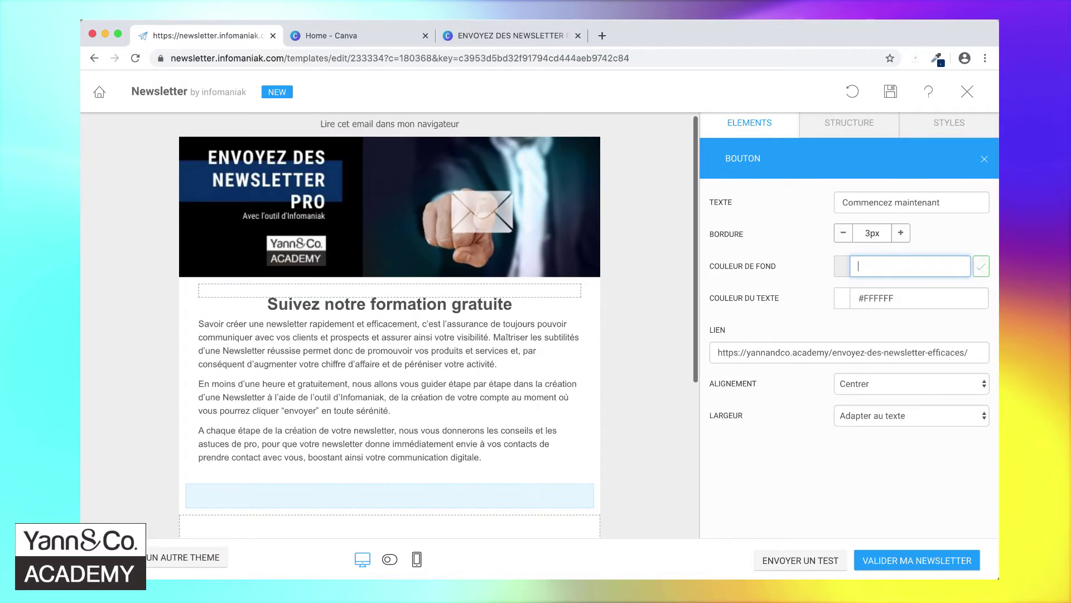
pyautogui.press('super+v')
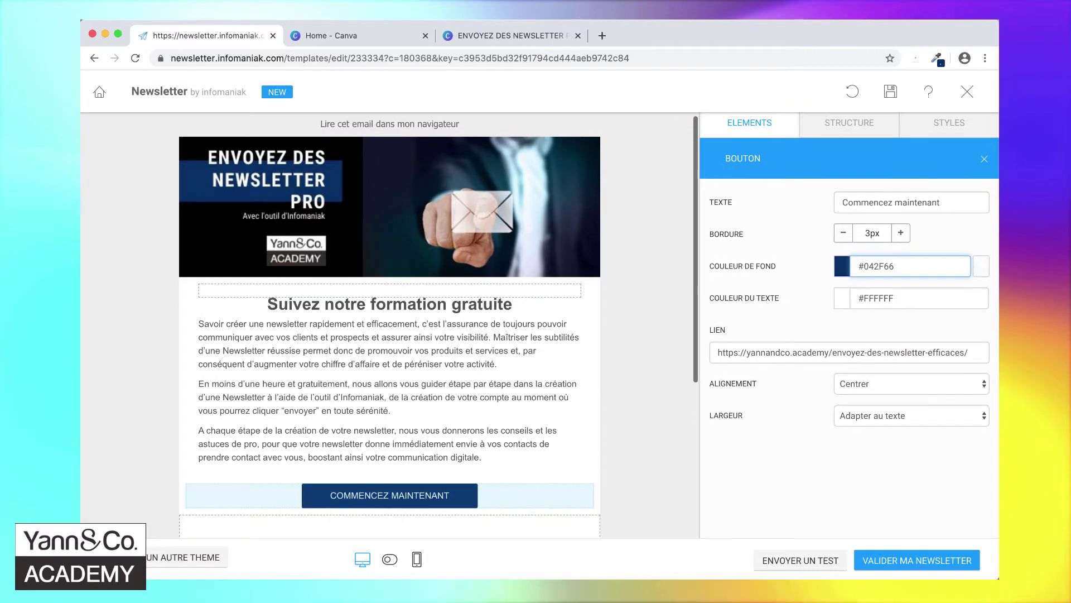
pyautogui.click(789, 303)
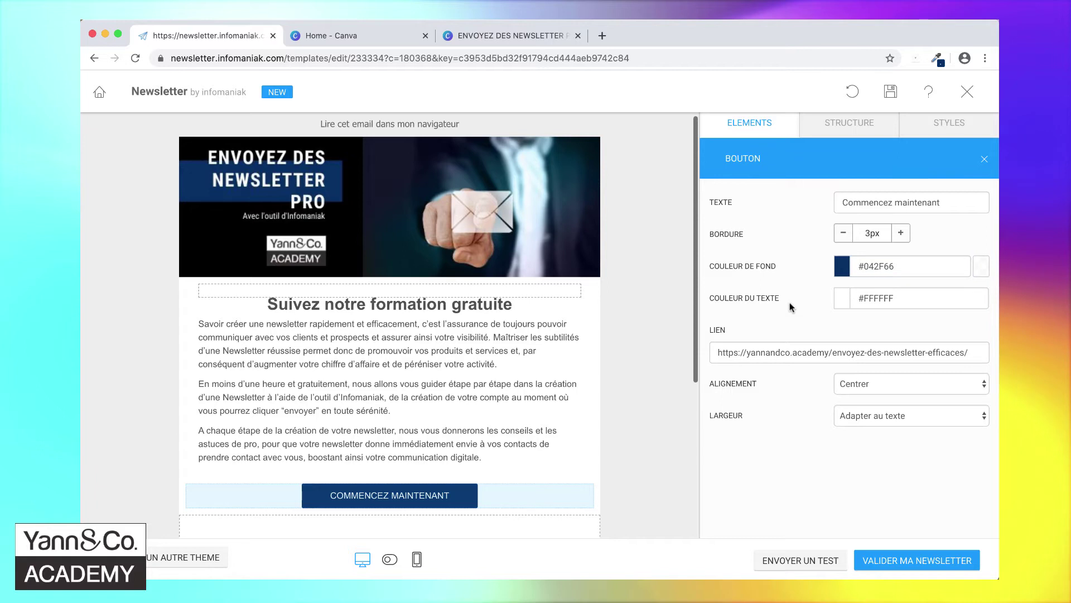
# - Switch the button width to 'Adapter au bloc', then back to 'Adapter au texte'
pyautogui.click(875, 414)
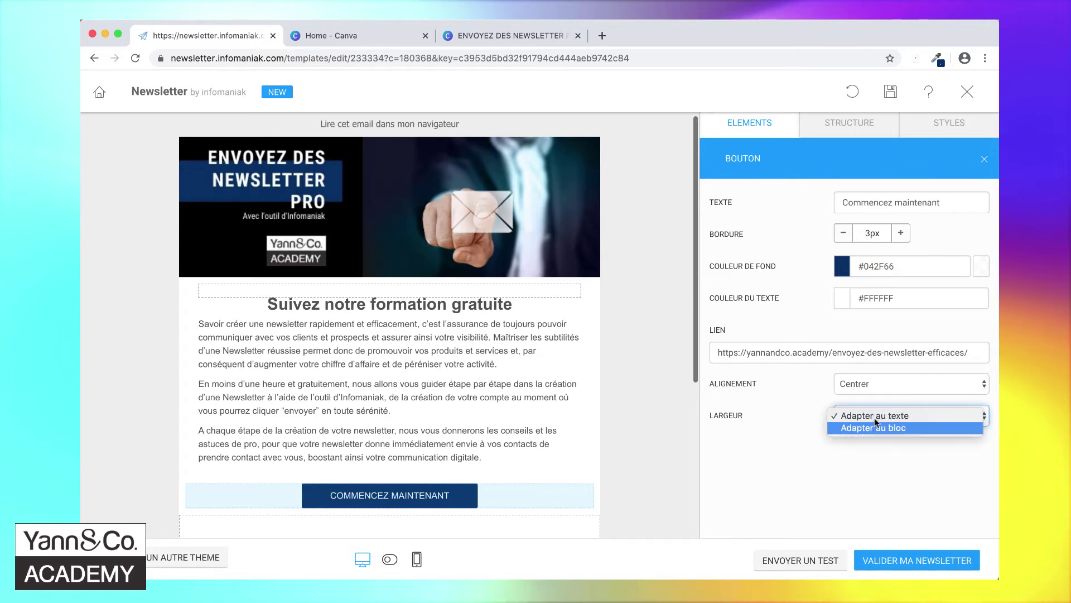
pyautogui.click(872, 426)
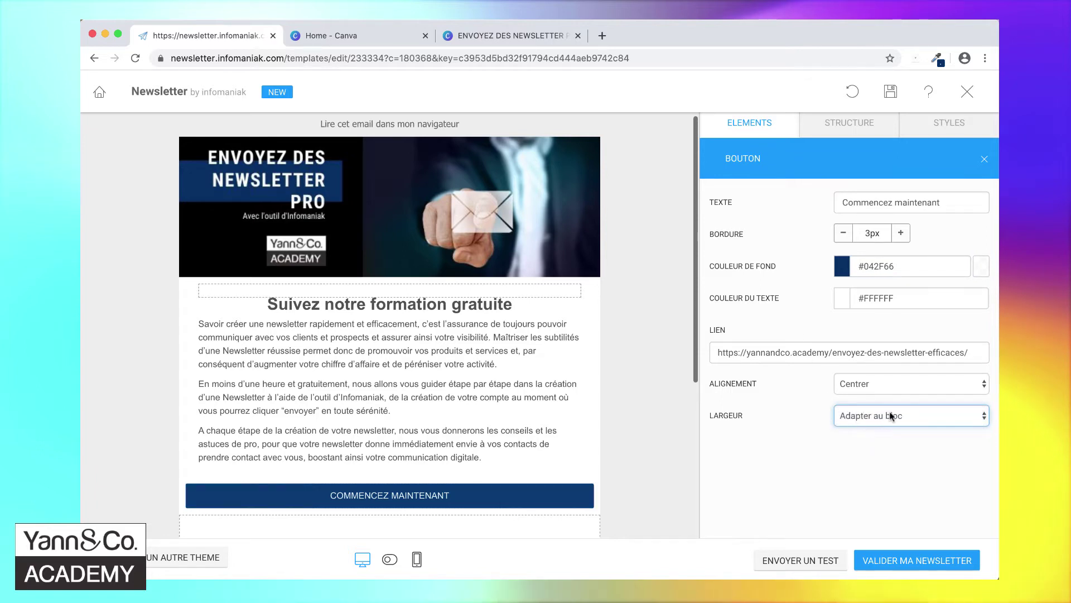
pyautogui.click(889, 413)
pyautogui.click(884, 403)
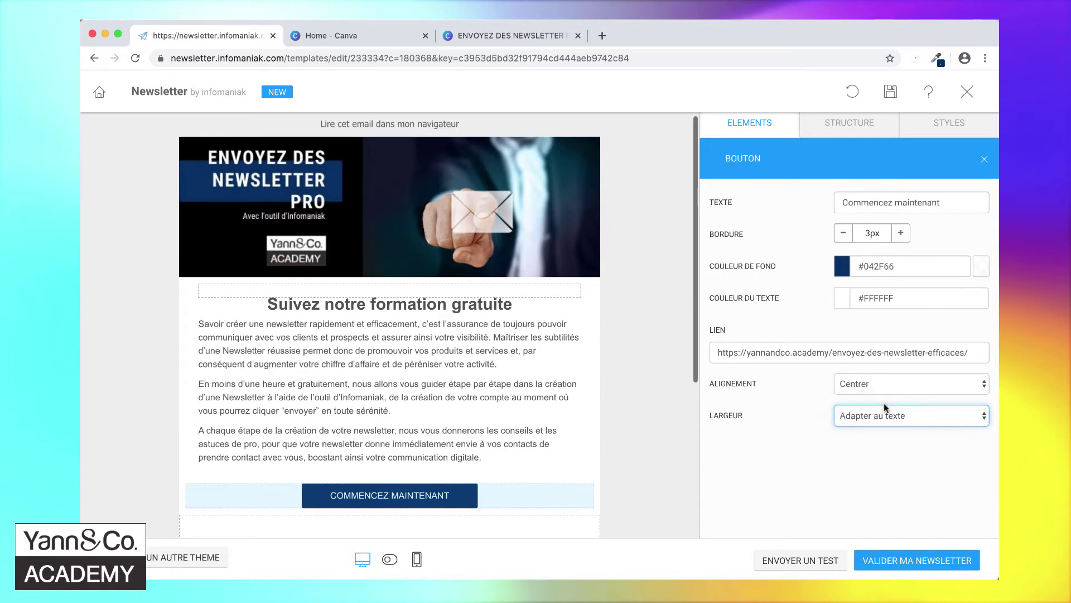
# - Duplicate the intro text block and place the copy below the Commencez maintenant button
pyautogui.moveTo(648, 370)
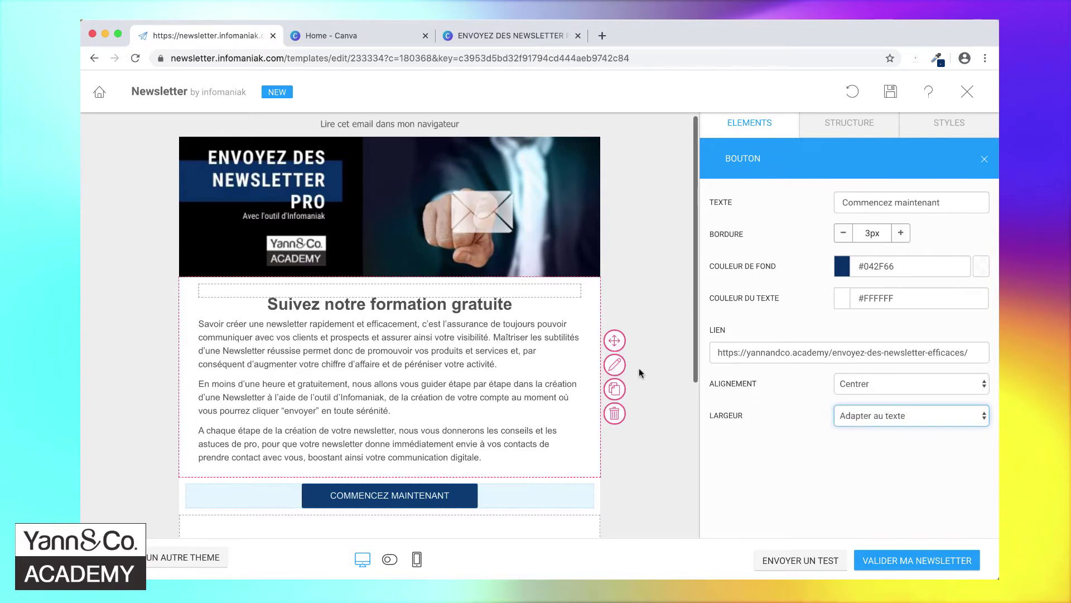
pyautogui.scroll(-3, 639, 369)
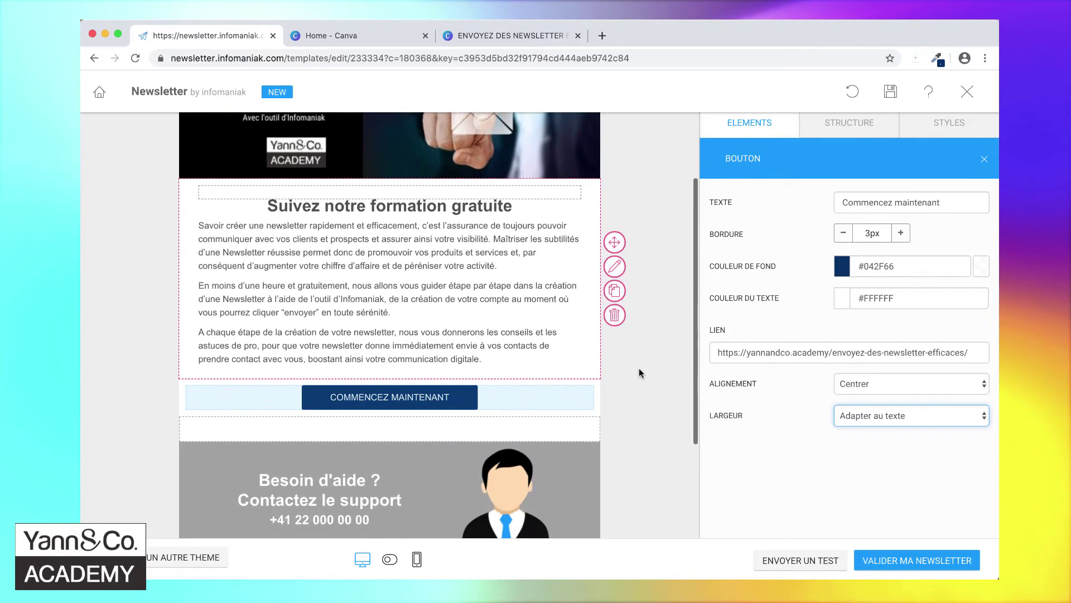
pyautogui.scroll(-1, 639, 369)
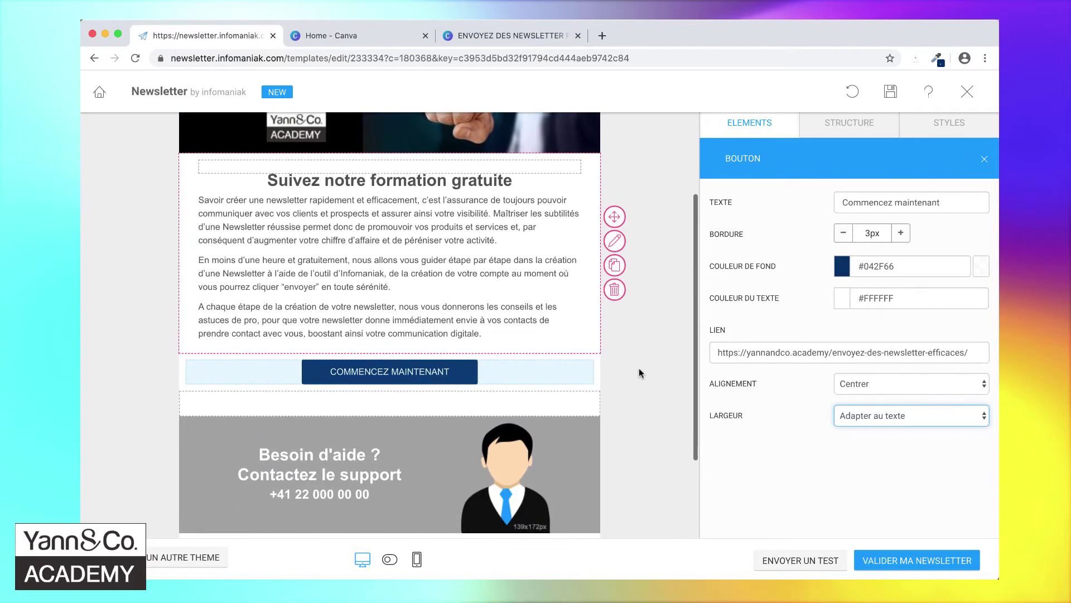
pyautogui.scroll(1, 639, 372)
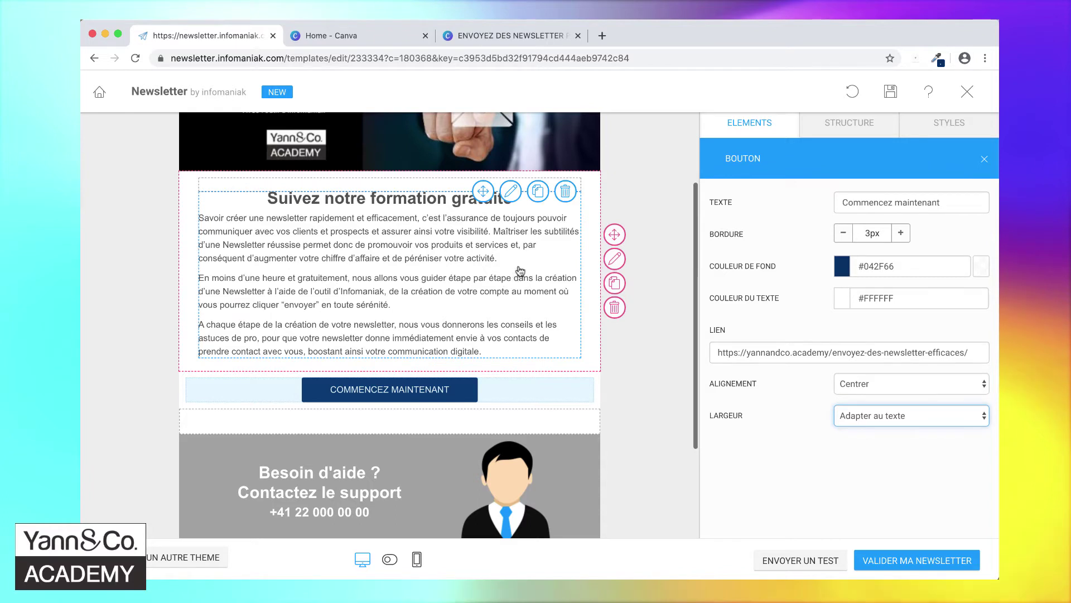
pyautogui.click(539, 193)
pyautogui.scroll(-4, 502, 335)
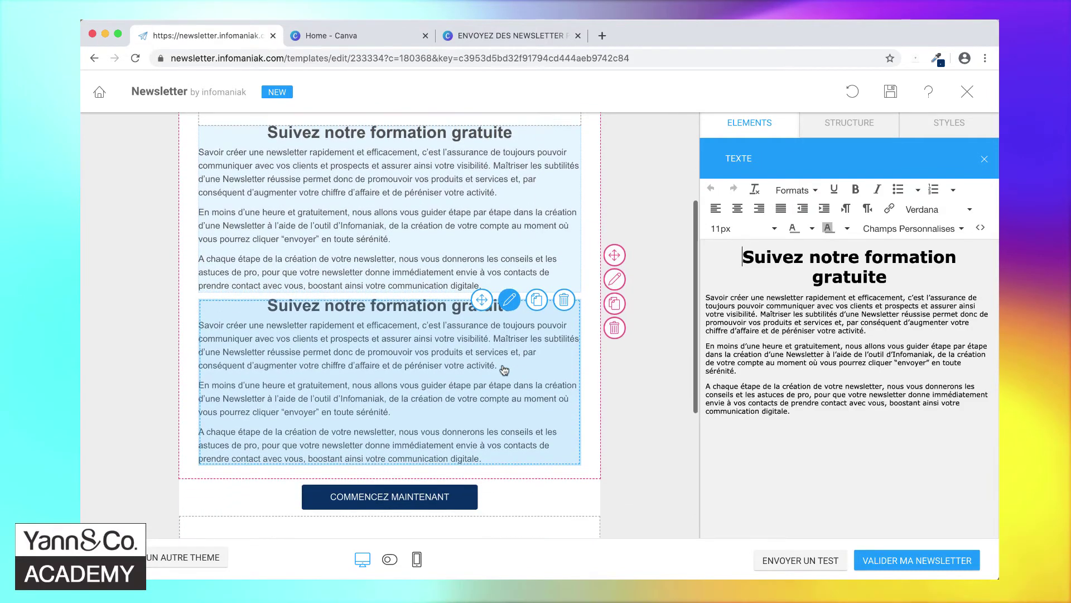
pyautogui.moveTo(482, 226); pyautogui.dragTo(445, 467)
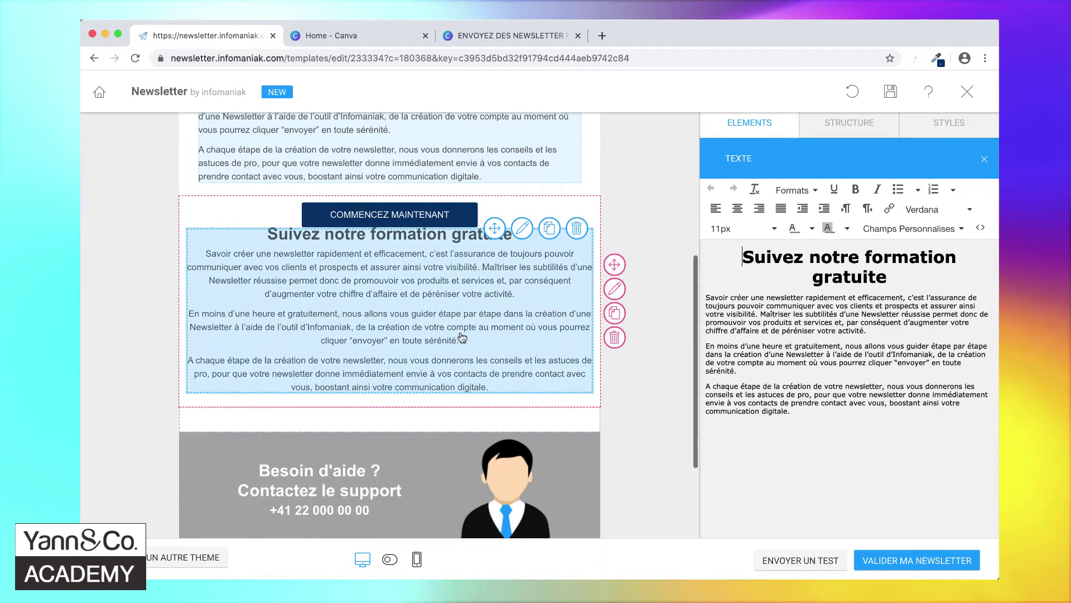
# - Try dragging the upper text block lower in the email, then bring the Word draft forward
pyautogui.scroll(1, 462, 337)
pyautogui.scroll(2, 462, 337)
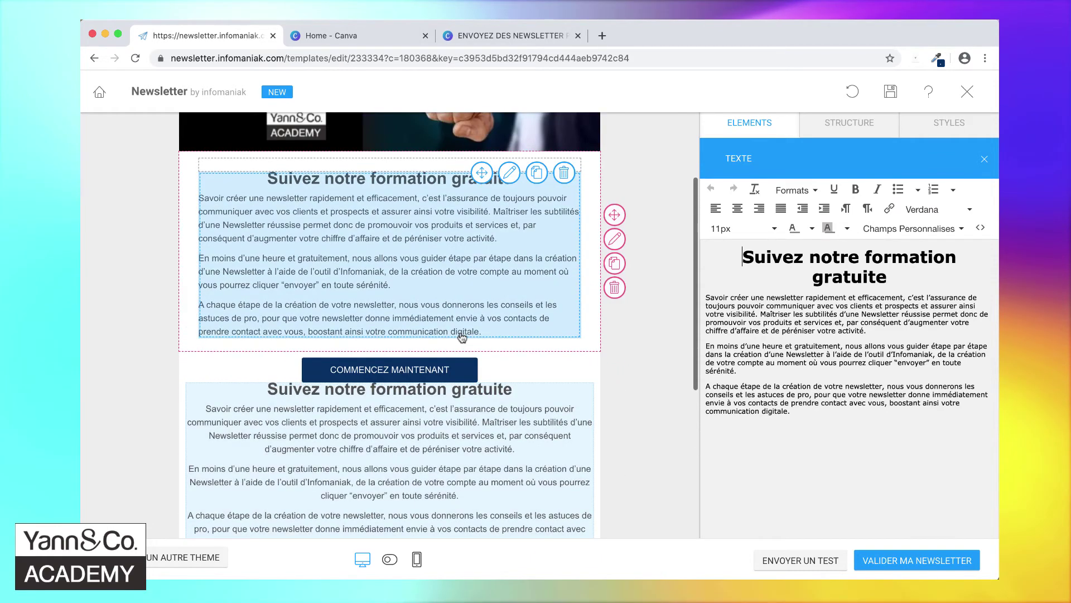
pyautogui.click(459, 168)
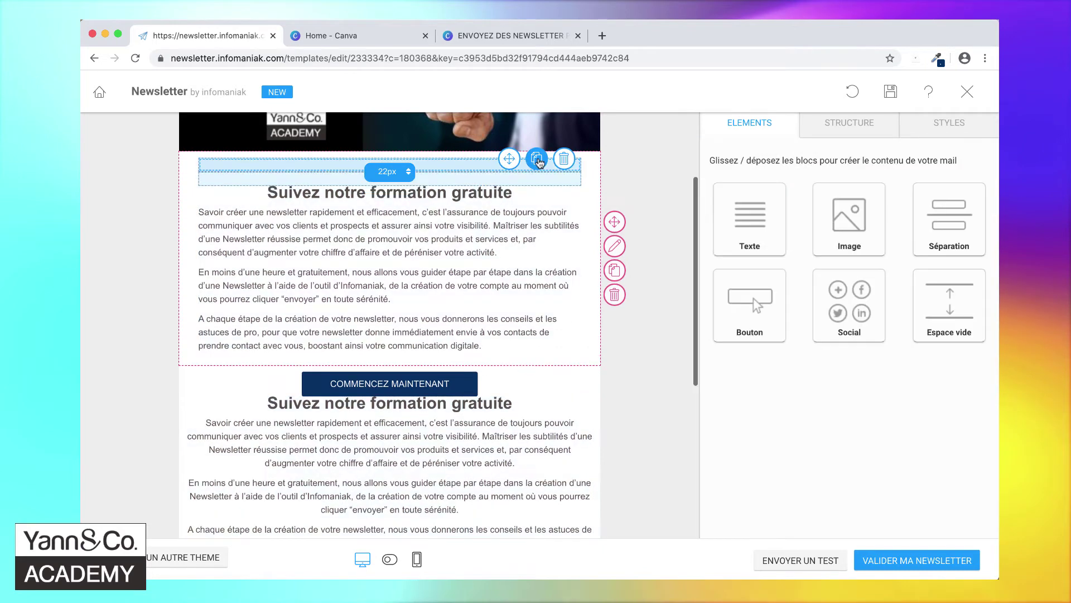
pyautogui.moveTo(509, 172); pyautogui.dragTo(481, 465)
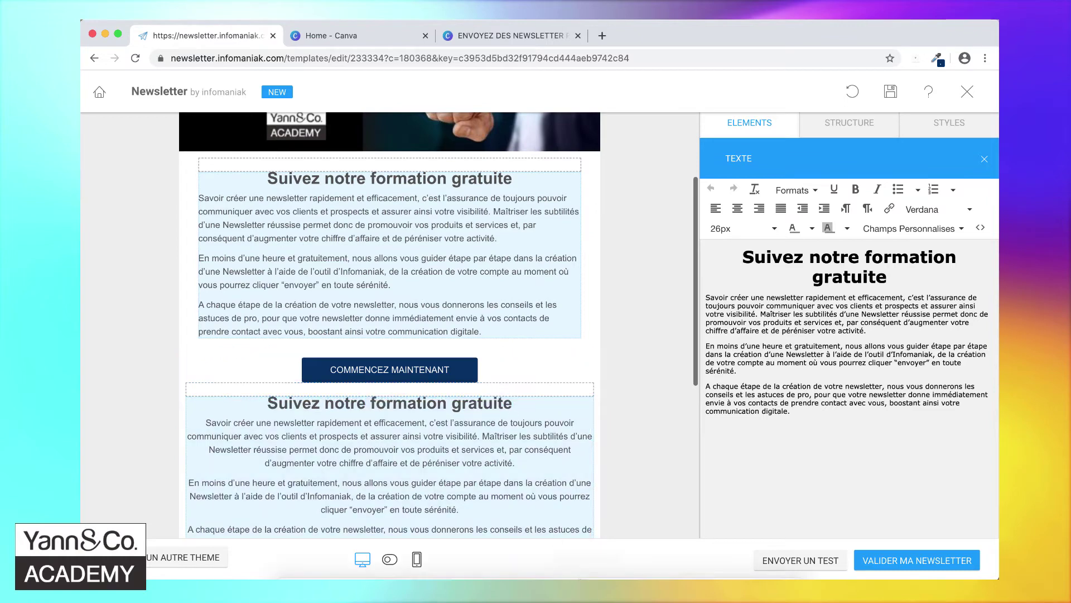
pyautogui.click(695, 569)
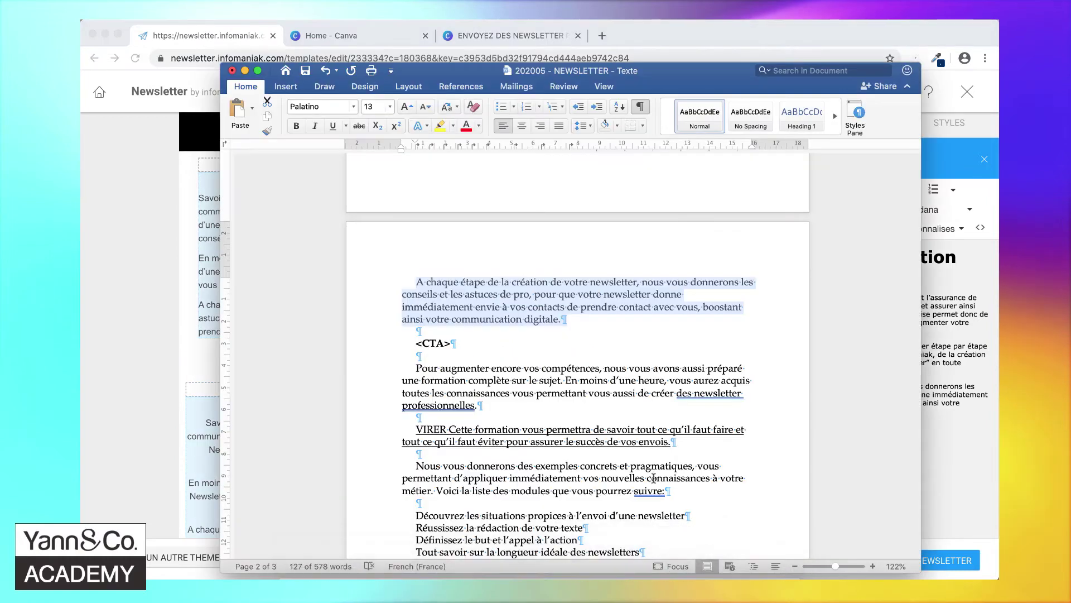
# - Delete the 'VIRER Cette formation vous permettra…' paragraph from the Word draft
pyautogui.click(466, 343)
pyautogui.moveTo(465, 343); pyautogui.dragTo(406, 347)
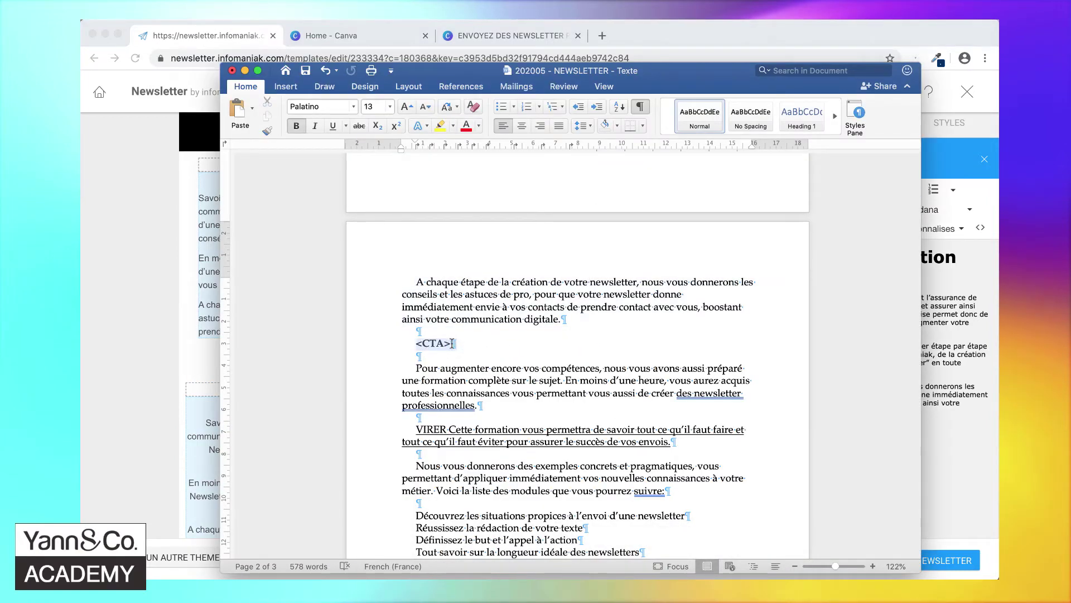
pyautogui.click(418, 368)
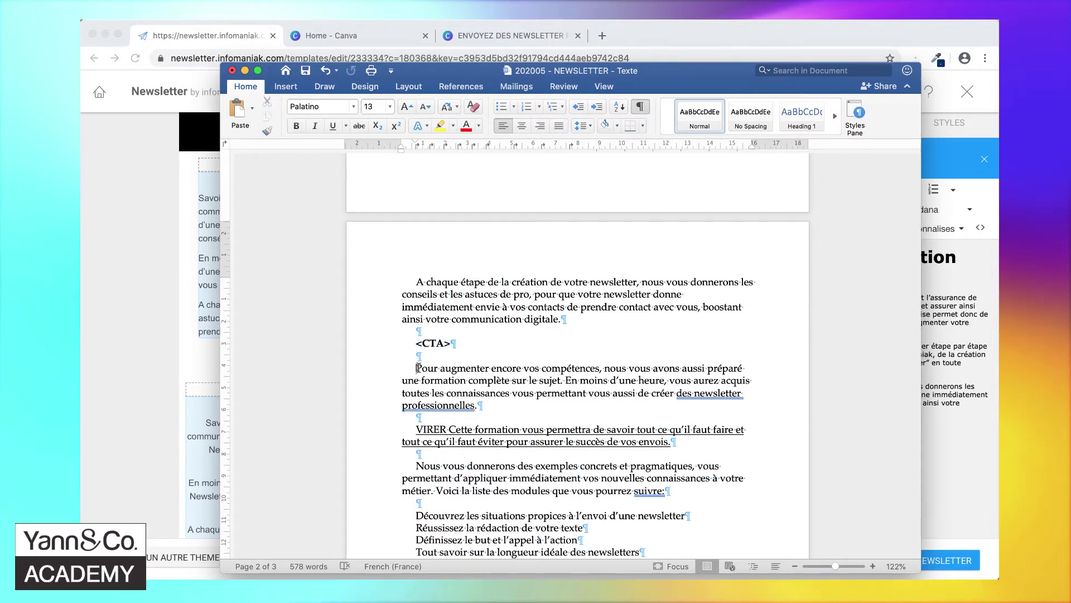
pyautogui.scroll(-2, 533, 389)
pyautogui.tripleClick(688, 397)
pyautogui.press('BackSpace')
pyautogui.press('BackSpace')
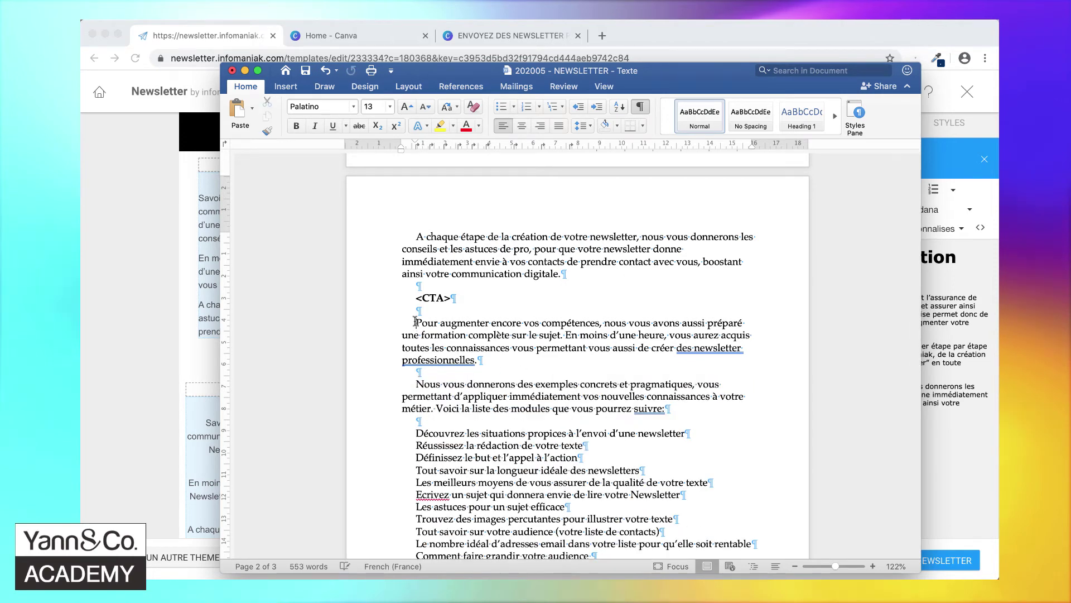
# - Select the passage from 'Pour augmenter' through the BONUS line
pyautogui.scroll(-8, 416, 321)
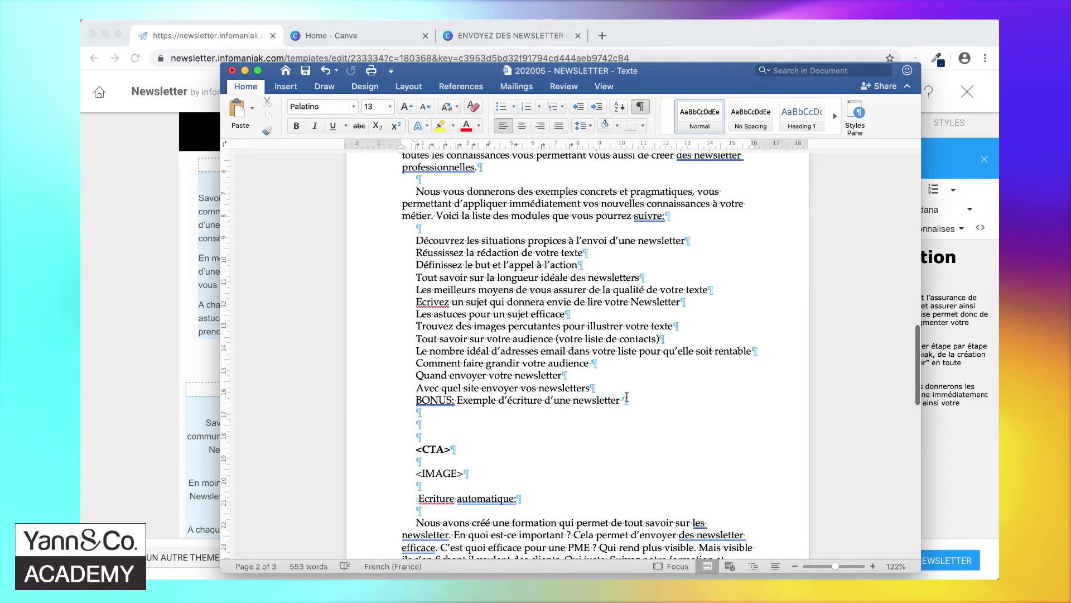
pyautogui.keyDown('shift'); pyautogui.click(625, 396); pyautogui.keyUp('shift')
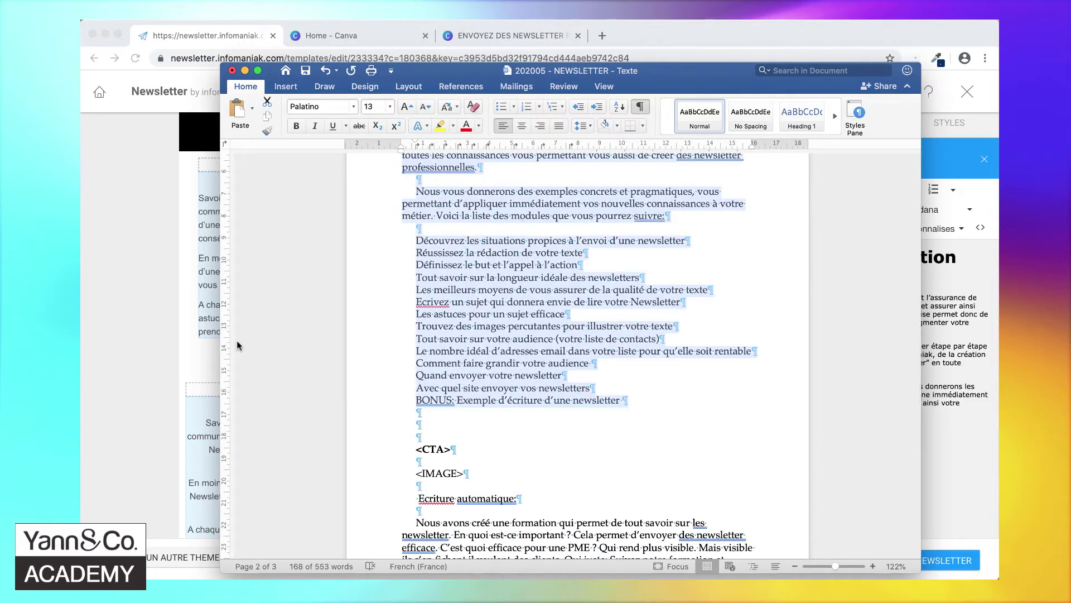
pyautogui.click(193, 434)
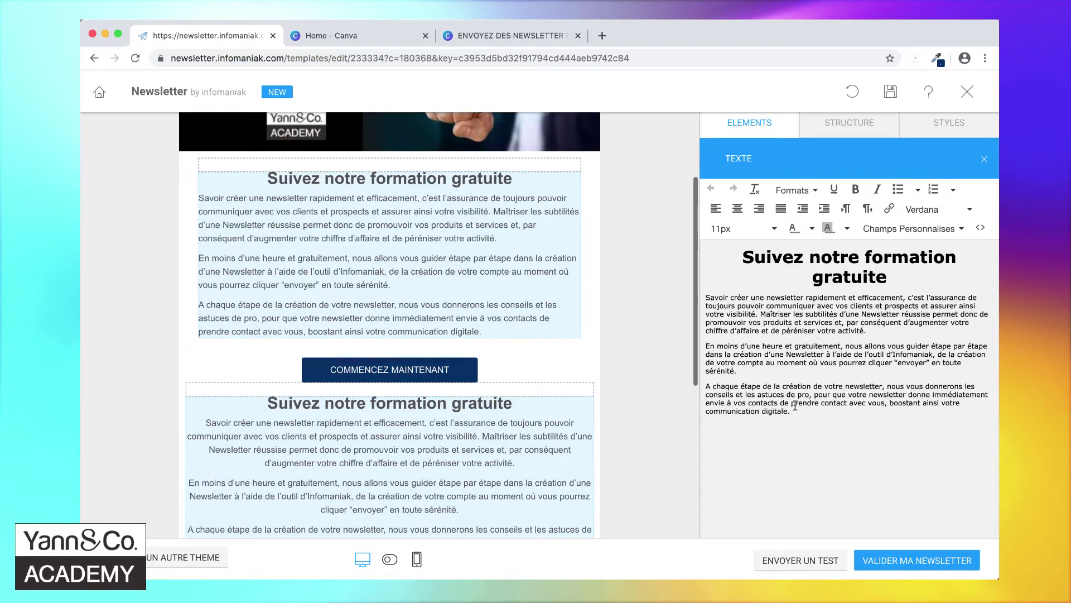
# - Paste the Word course paragraphs over the copied block's text, matching the editor's style
pyautogui.moveTo(791, 411); pyautogui.dragTo(701, 295)
pyautogui.rightClick(741, 311)
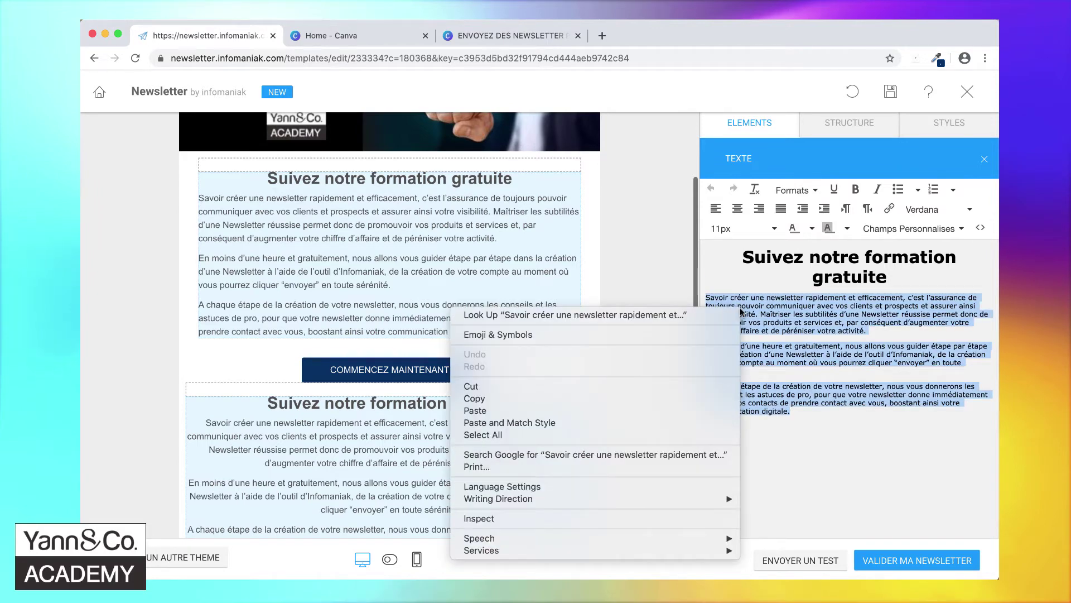
pyautogui.click(621, 422)
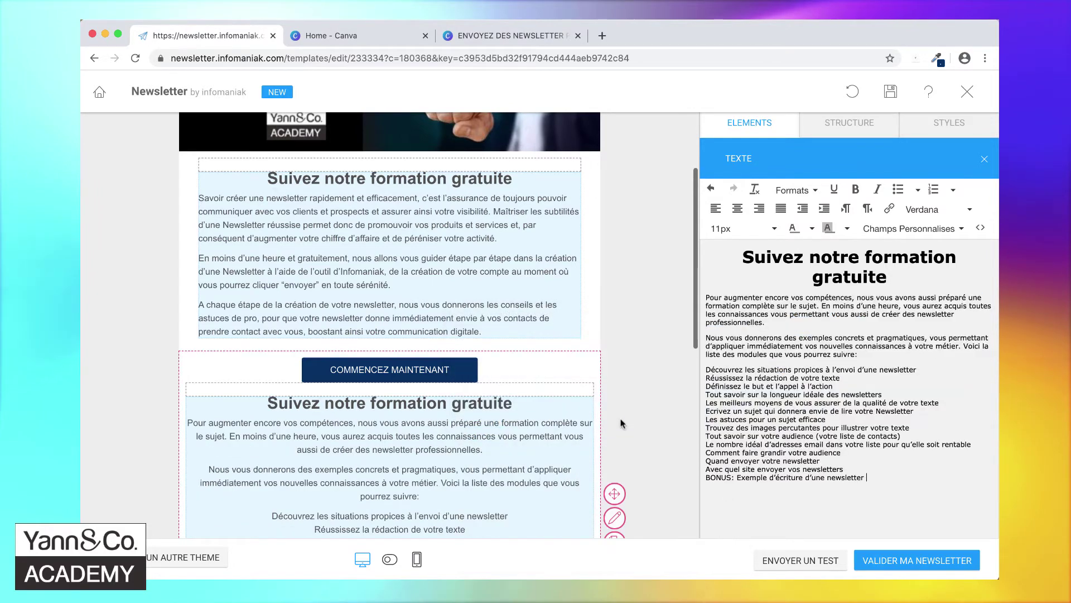
# - Delete the duplicated 'Suivez notre formation gratuite' heading and blank line, then left-align the block
pyautogui.click(889, 279)
pyautogui.press('shift+super+Up')
pyautogui.press('BackSpace')
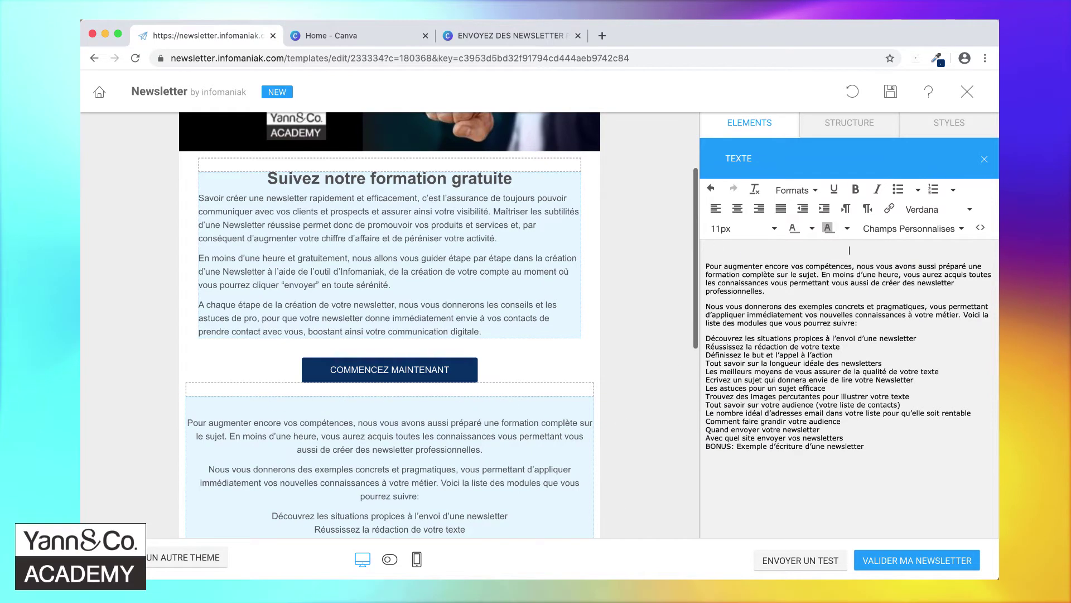
pyautogui.press('BackSpace')
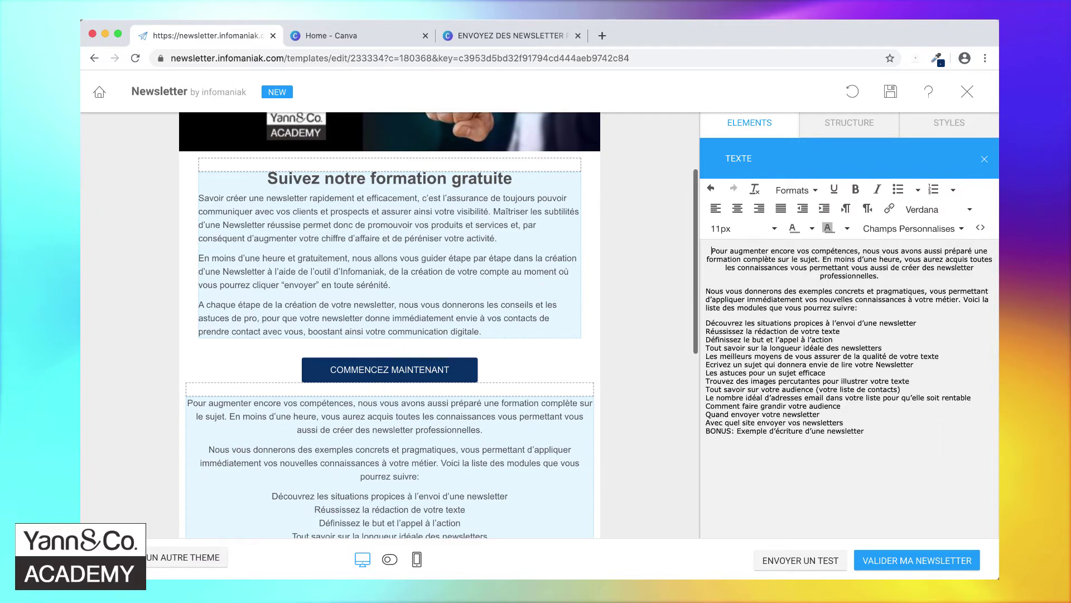
pyautogui.click(882, 439)
pyautogui.keyDown('shift'); pyautogui.click(710, 250); pyautogui.keyUp('shift')
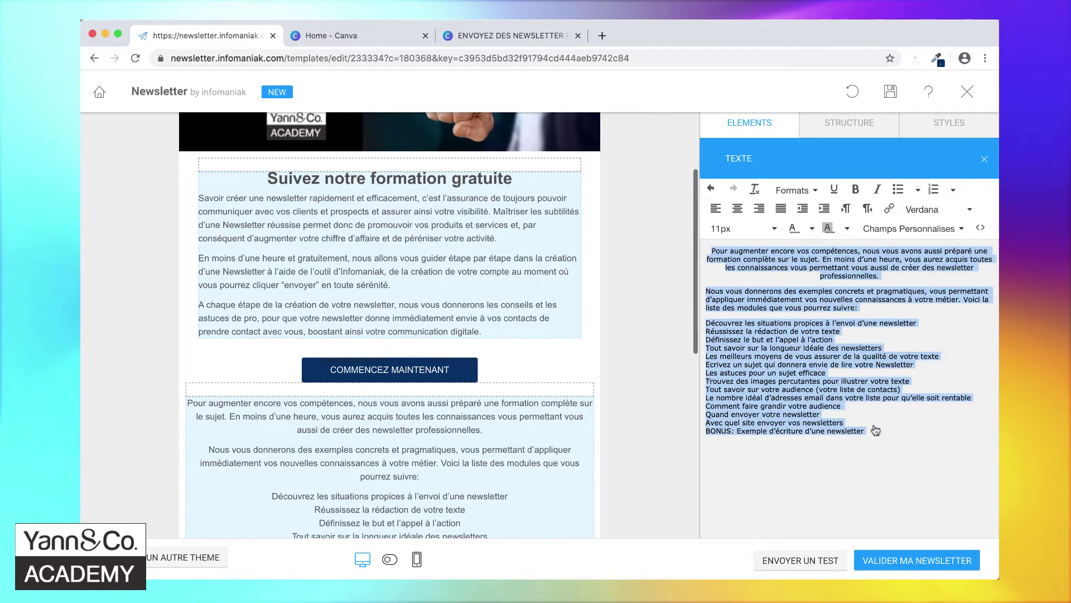
pyautogui.click(716, 209)
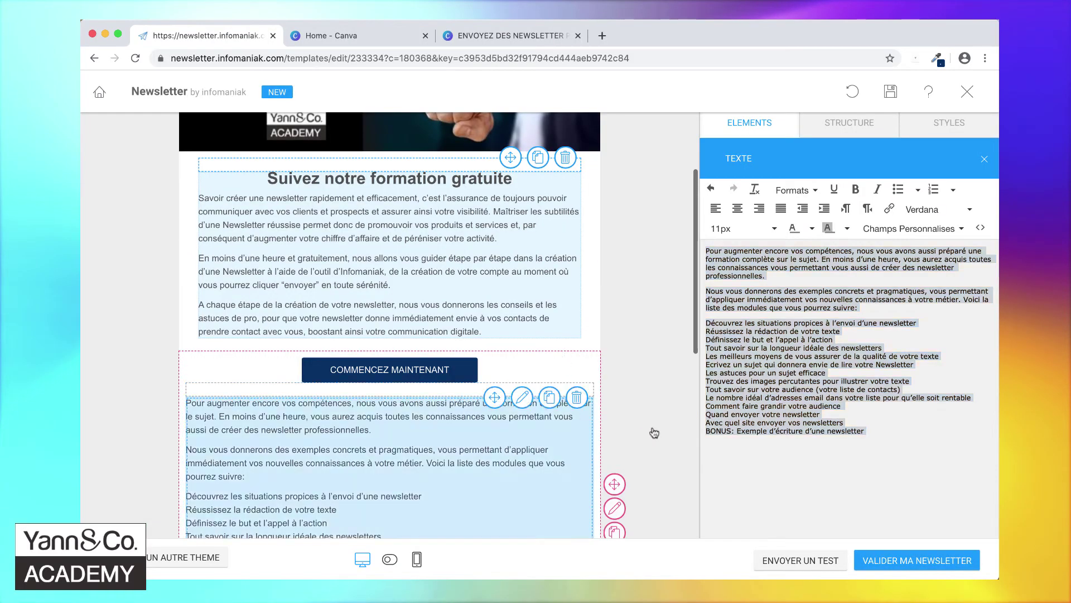
pyautogui.scroll(-5, 543, 439)
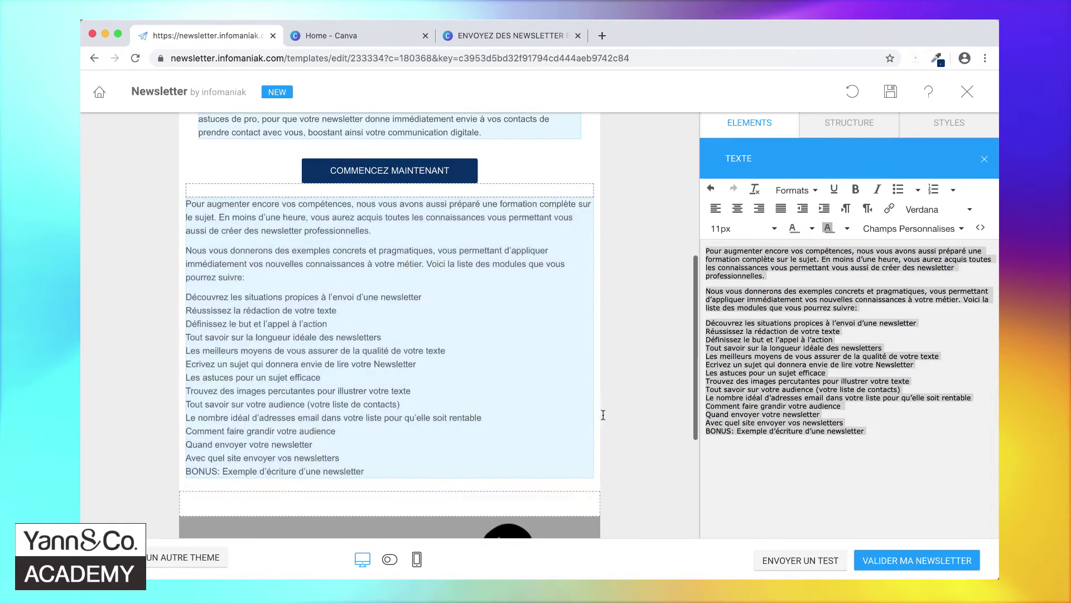
# - Bullet the module lines from Découvrez to BONUS, splitting out the Réussissez and Définissez lines
pyautogui.click(859, 434)
pyautogui.moveTo(876, 428); pyautogui.dragTo(688, 325)
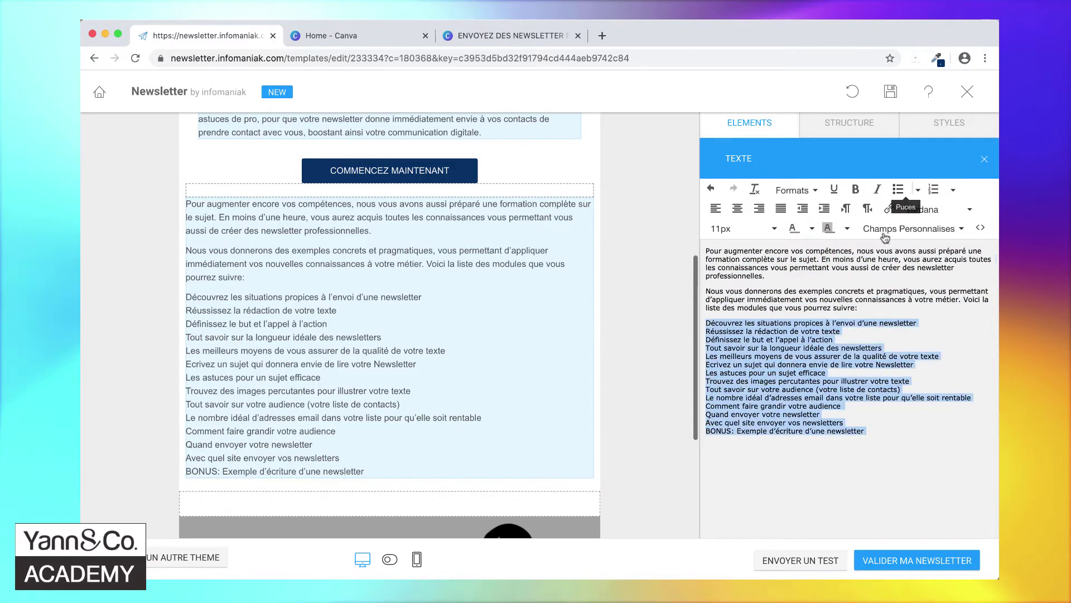
pyautogui.click(897, 191)
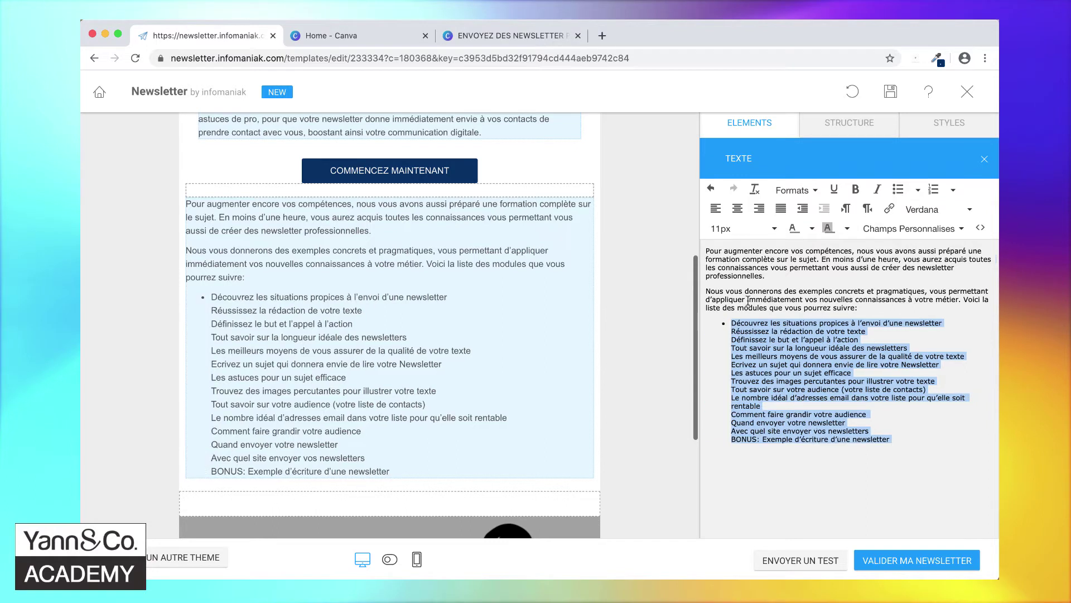
pyautogui.click(724, 329)
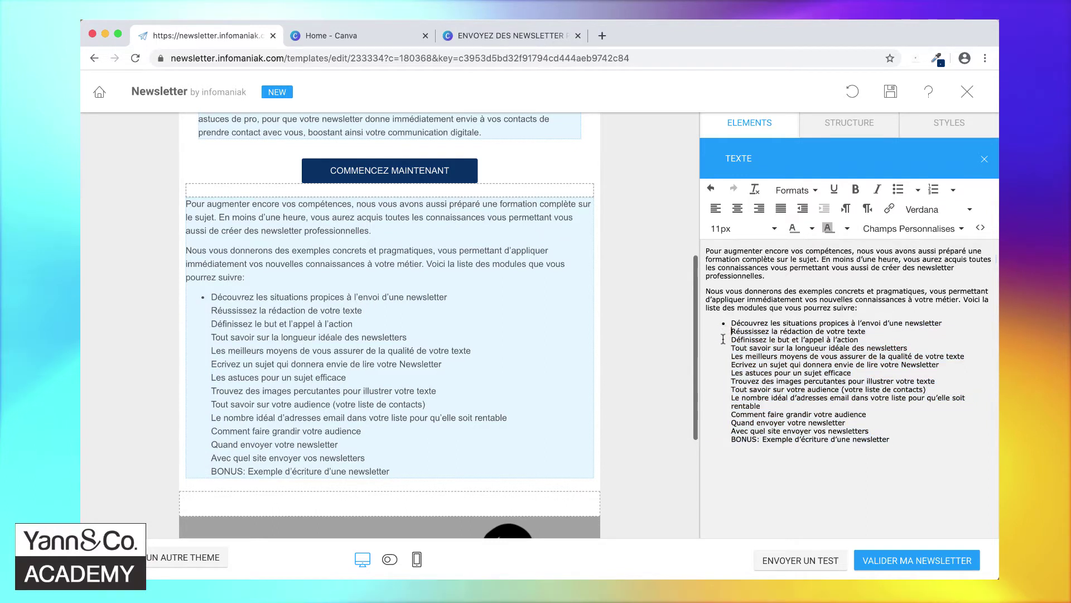
pyautogui.press('BackSpace')
pyautogui.press('Return')
pyautogui.press('Down')
pyautogui.press('BackSpace')
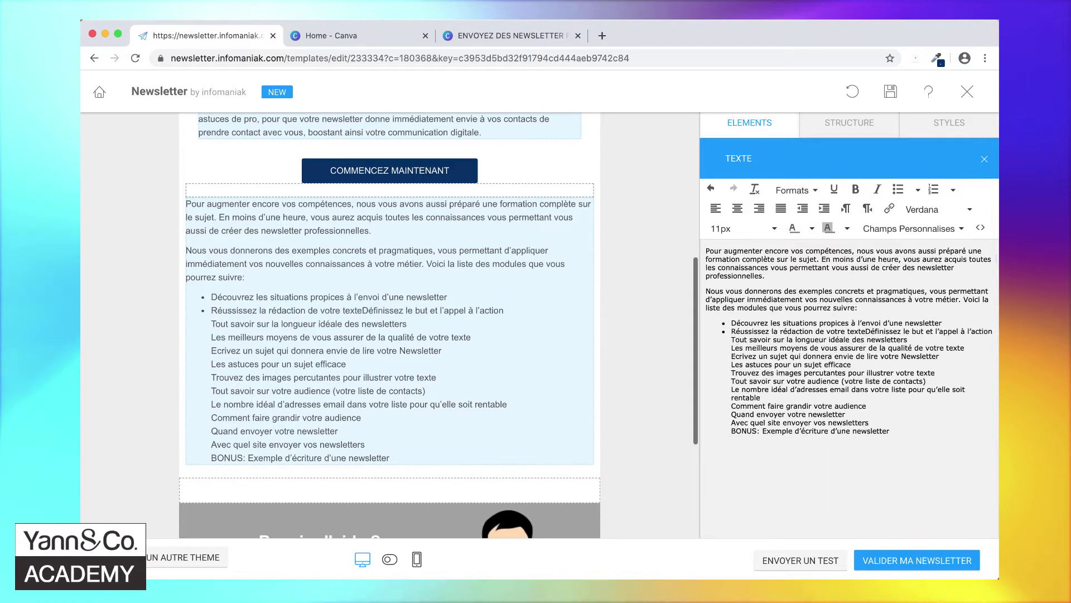
pyautogui.press('Return')
# - Make Tout savoir, Les meilleurs moyens, Ecrivez un sujet, Trouvez des images, Comment faire grandir separate bullets
pyautogui.press('BackSpace')
pyautogui.press('Return')
pyautogui.press('Down')
pyautogui.press('BackSpace')
pyautogui.press('Return')
pyautogui.press('Return')
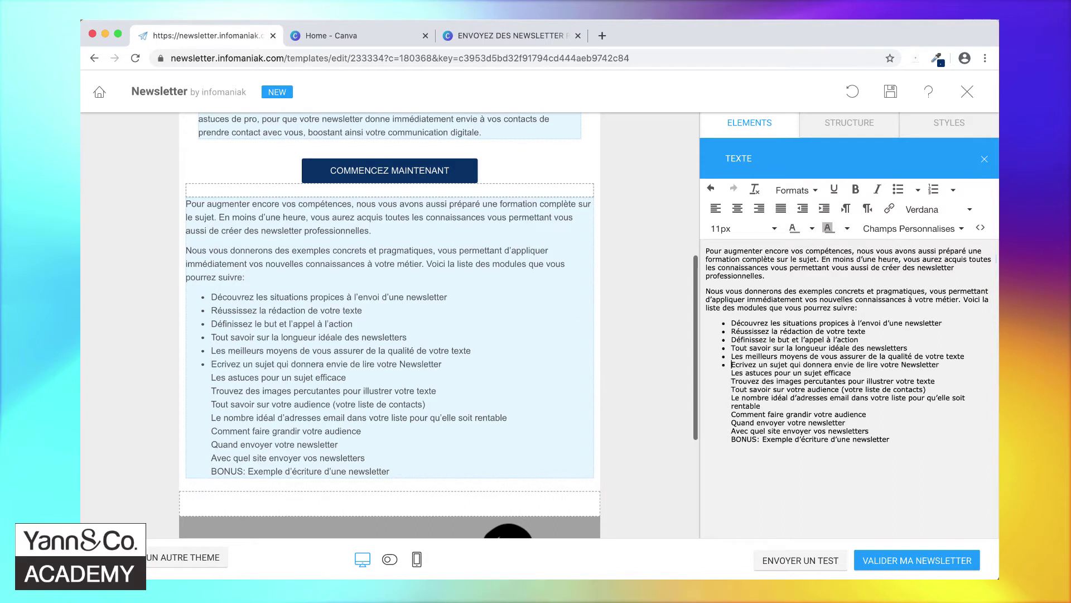
pyautogui.press('Return')
pyautogui.press('Return')
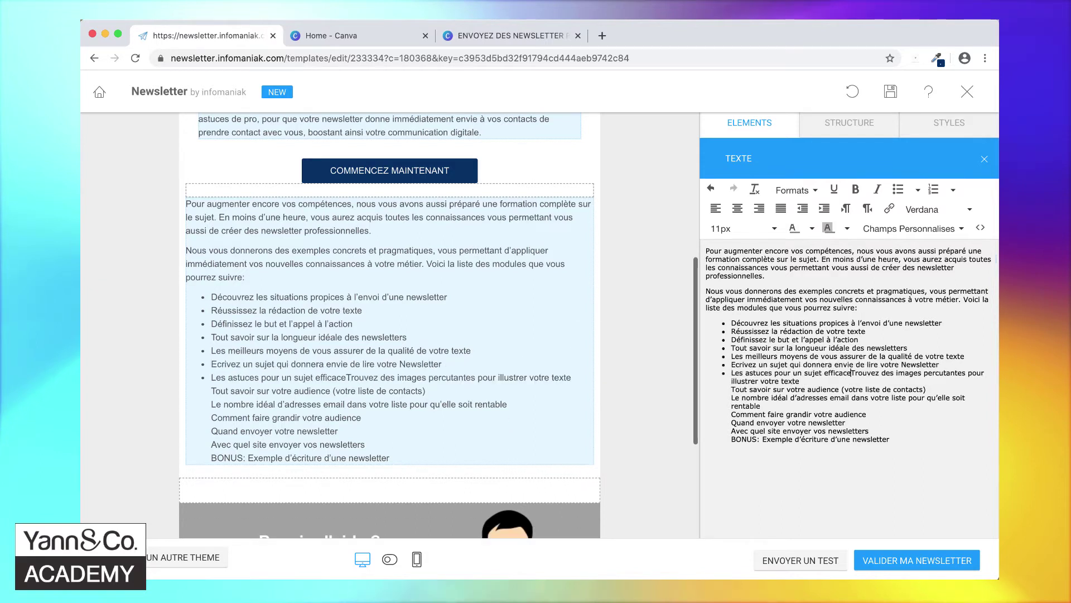
pyautogui.press('Down')
# - Split the audience, Le nombre idéal, Quand envoyer, Avec quel site and BONUS lines into bullets
pyautogui.press('Return')
pyautogui.press('Return')
pyautogui.press('Down')
pyautogui.press('BackSpace')
pyautogui.press('Return')
pyautogui.press('Down')
pyautogui.press('BackSpace')
pyautogui.press('Return')
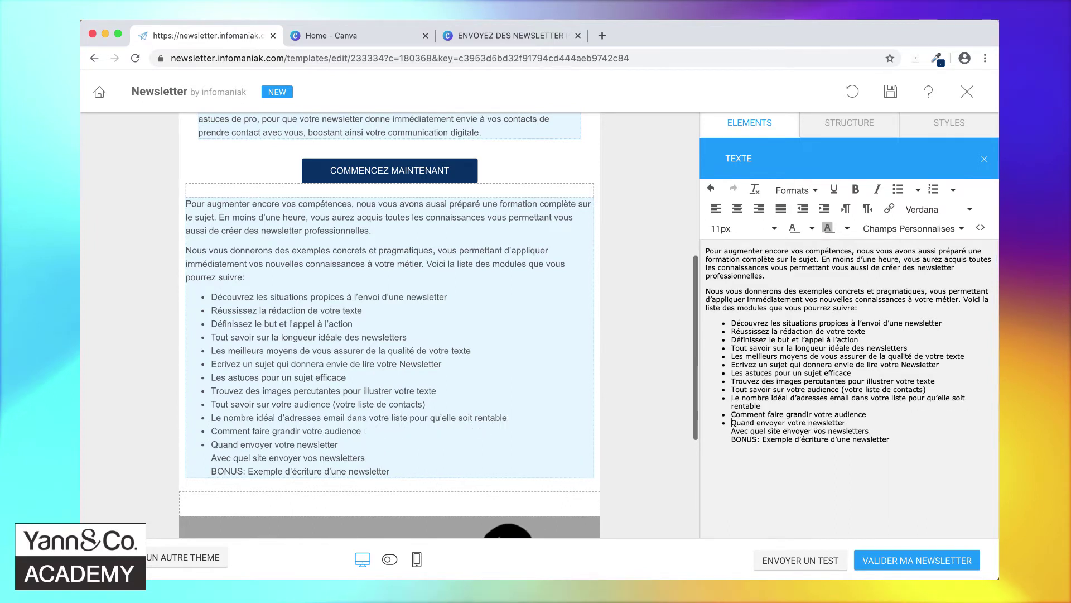
pyautogui.press('BackSpace')
pyautogui.press('Return')
pyautogui.press('BackSpace')
pyautogui.press('Return')
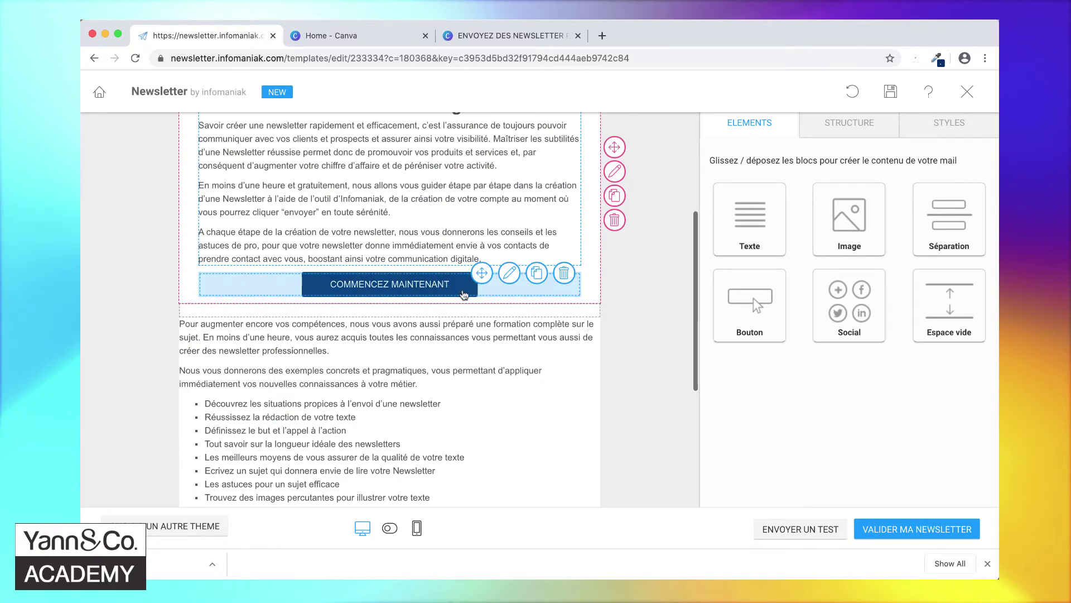
# - Duplicate the COMMENCEZ MAINTENANT button and place the copy below the module bullet list
pyautogui.click(536, 272)
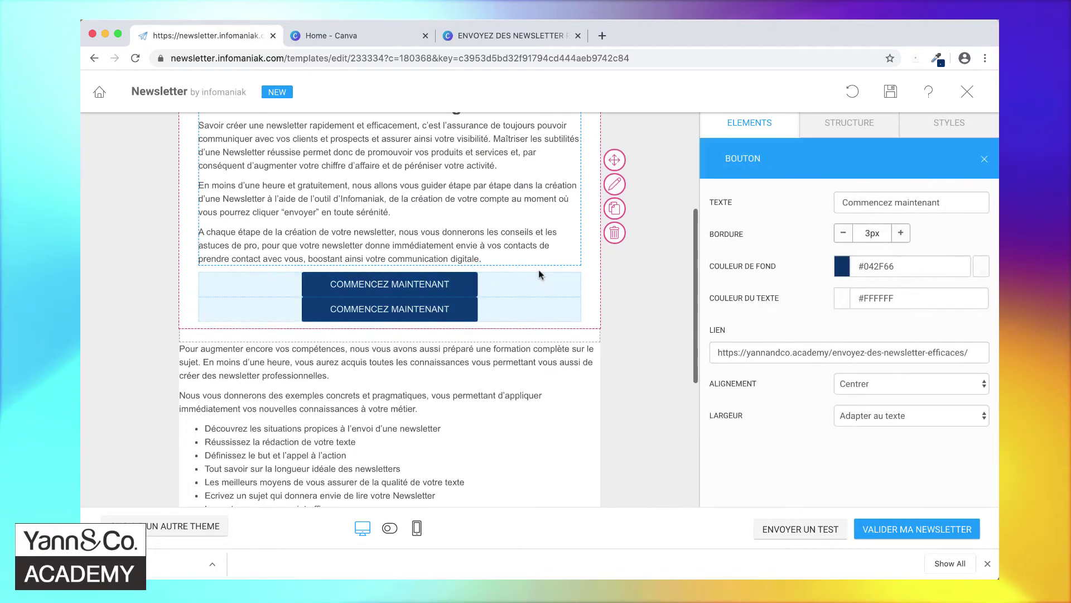
pyautogui.moveTo(482, 297); pyautogui.dragTo(457, 393)
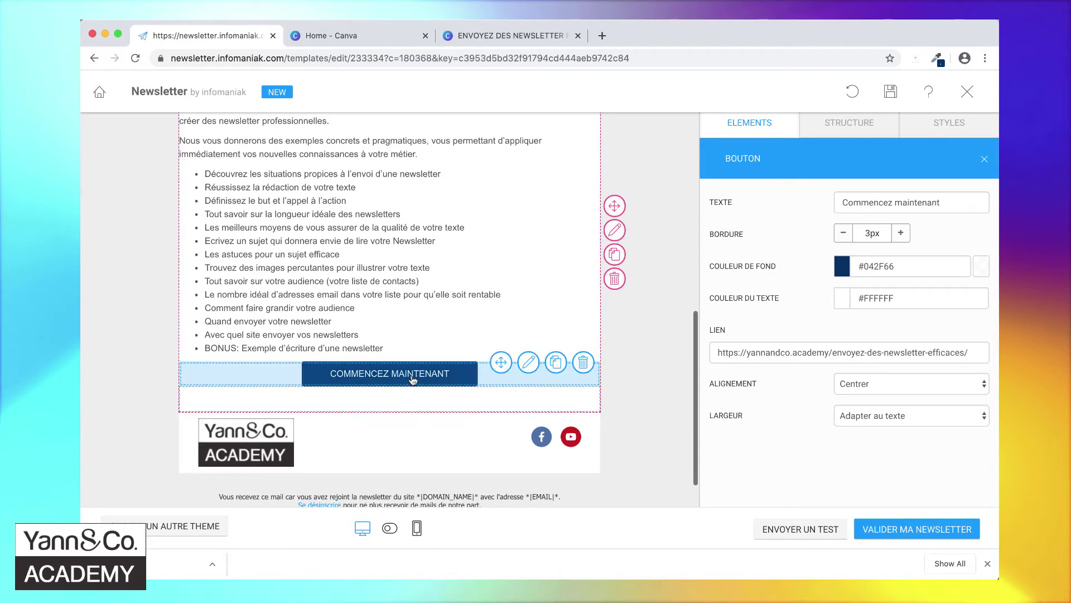
pyautogui.scroll(10, 621, 393)
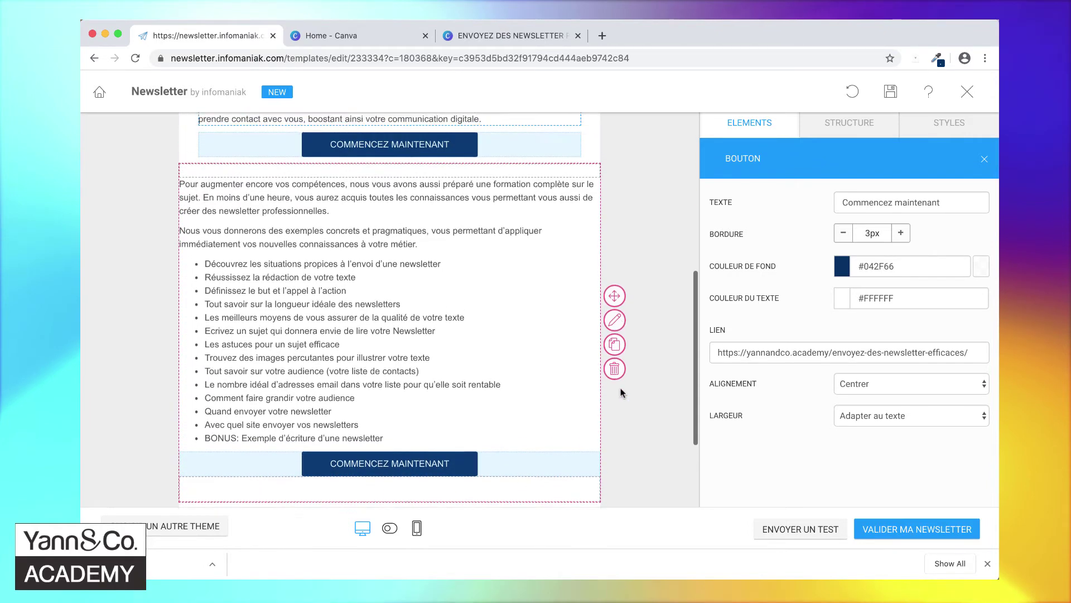
pyautogui.scroll(-5, 621, 392)
pyautogui.scroll(-2, 621, 393)
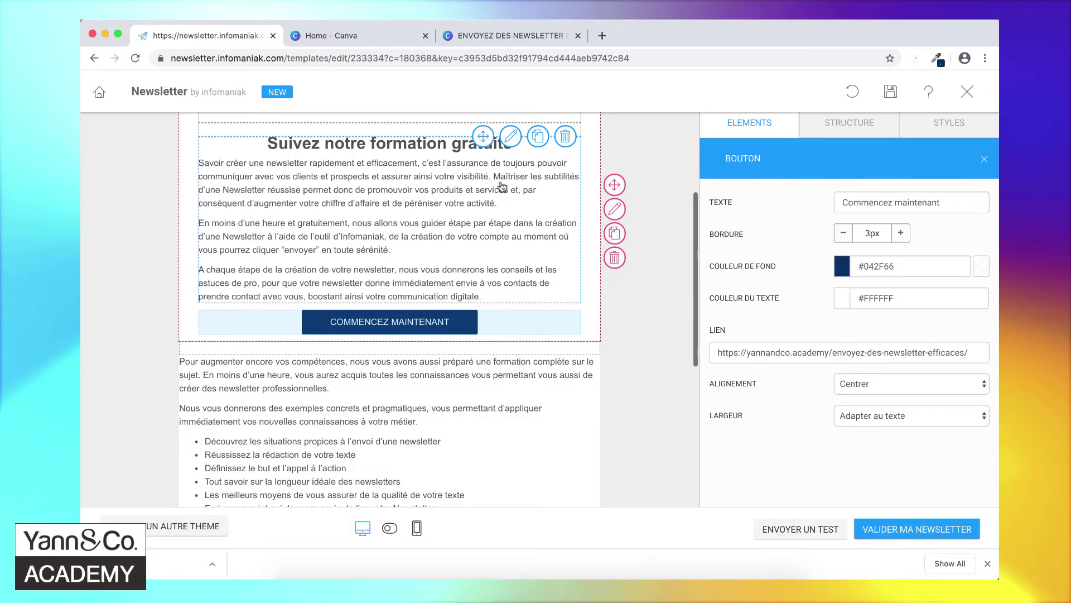
# - Compare the upper section's spacing values with the bullet-list section's spacing settings
pyautogui.click(511, 138)
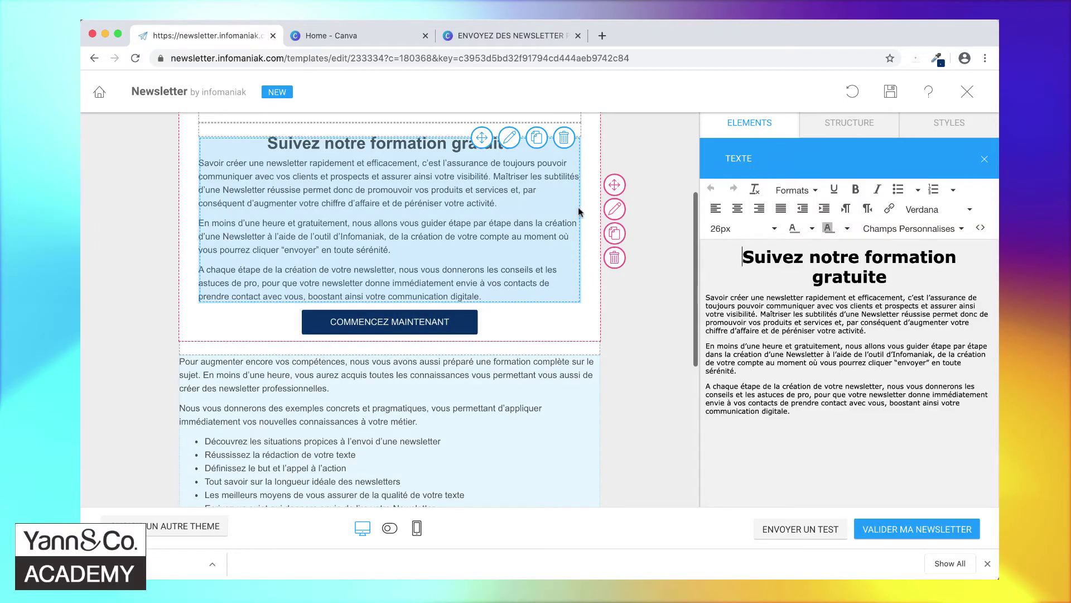
pyautogui.click(615, 213)
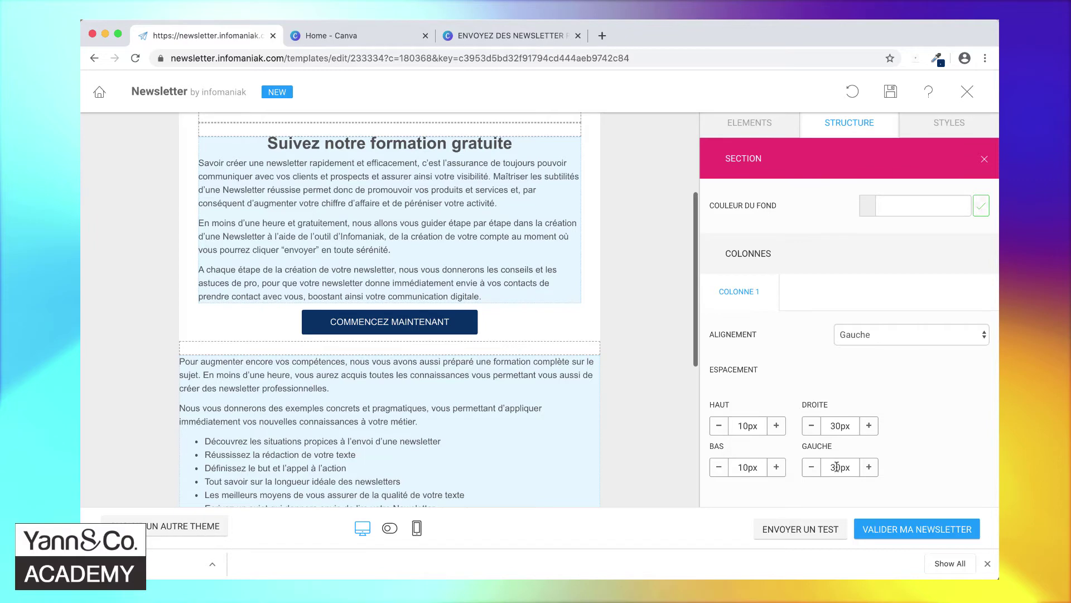
pyautogui.scroll(-5, 556, 405)
pyautogui.click(614, 358)
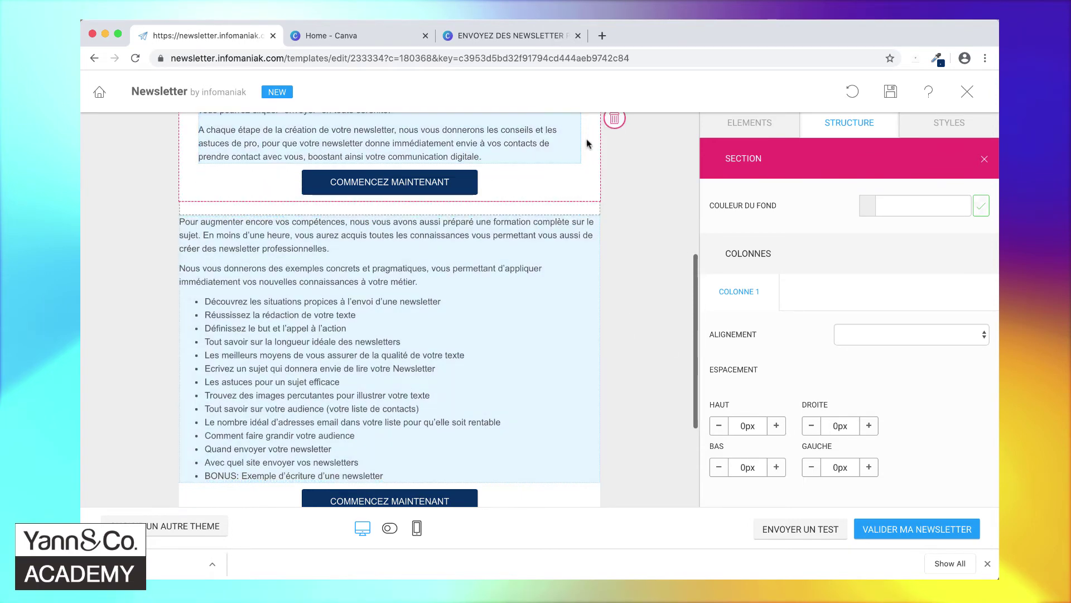
pyautogui.scroll(3, 595, 142)
pyautogui.click(616, 157)
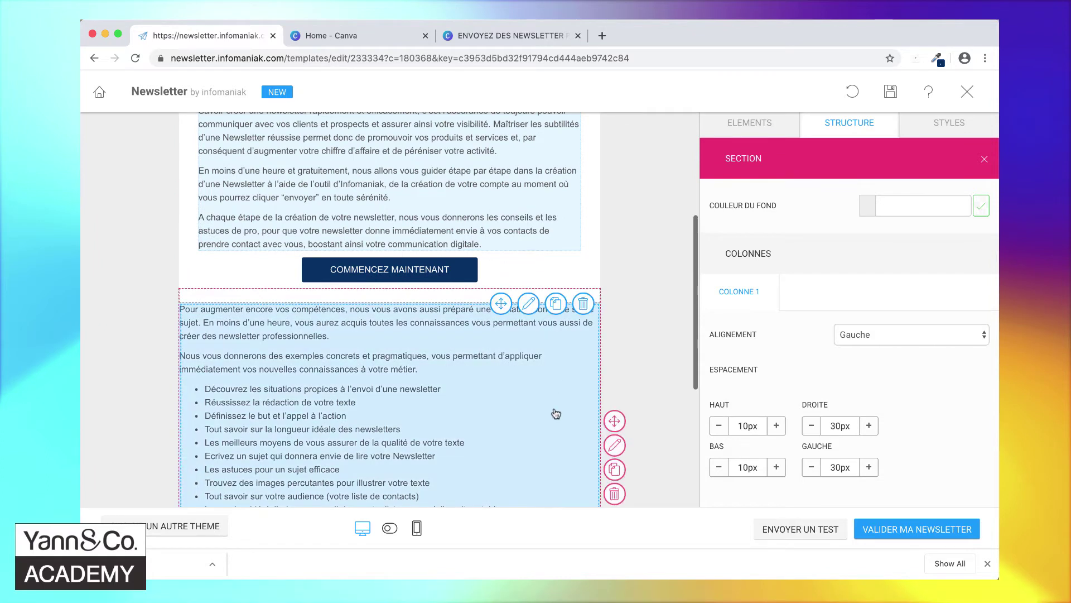
# - Set the bullet-list section's spacing to 10px top, 30px right, 10px bottom, 30px left
pyautogui.click(614, 445)
pyautogui.click(745, 423)
pyautogui.write('1')
pyautogui.press('Tab')
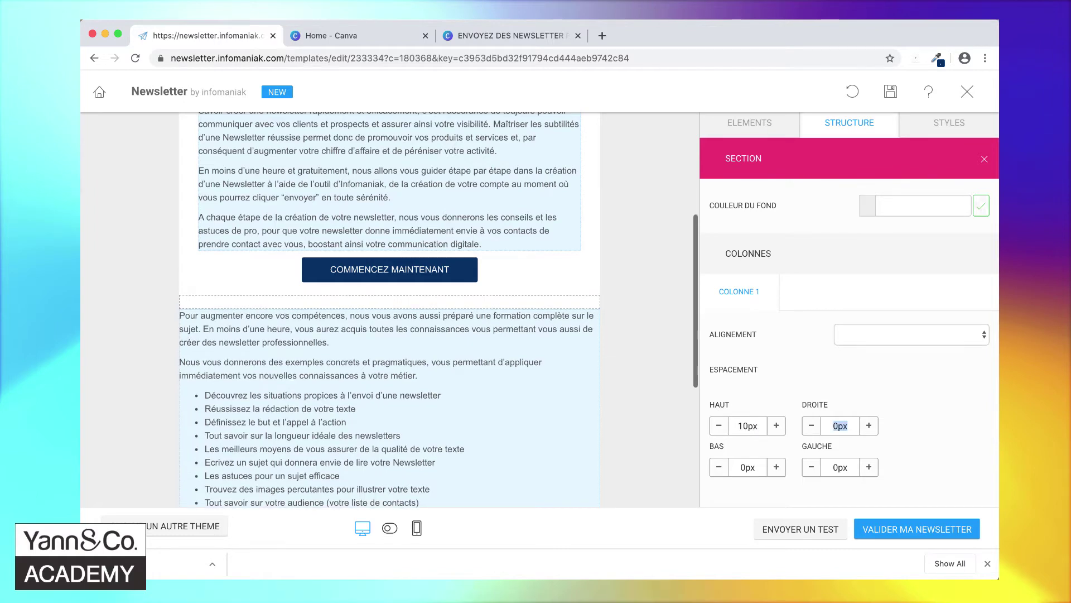
pyautogui.write('30')
pyautogui.press('Tab')
pyautogui.write('10')
pyautogui.press('Tab')
pyautogui.write('30')
pyautogui.press('Tab')
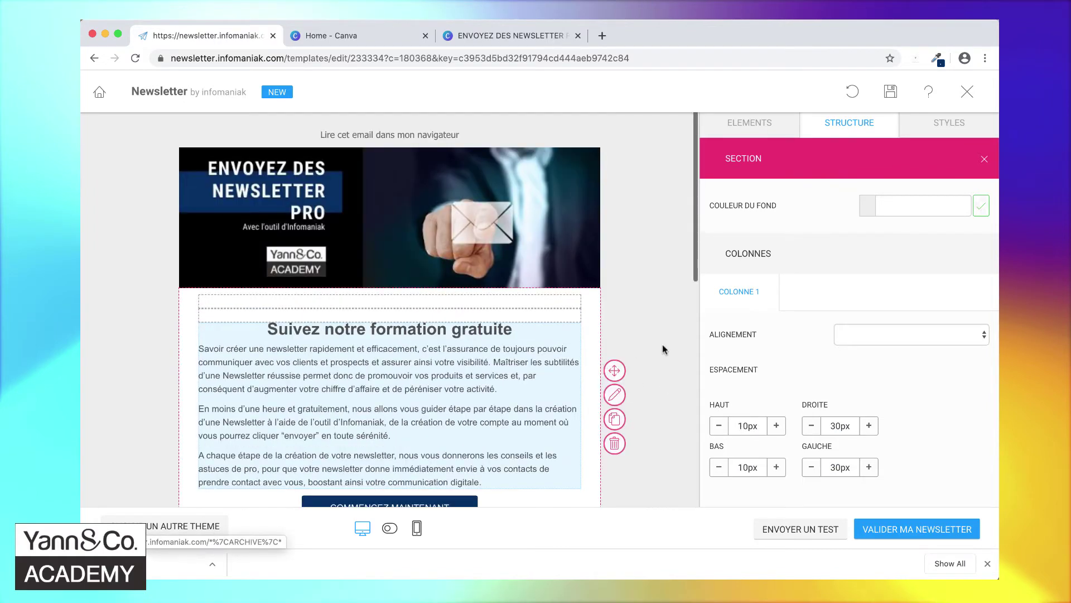
pyautogui.scroll(-10, 662, 346)
# - Review the reworked newsletter and its bullet-list text, then switch to the Canva banner design
pyautogui.scroll(-3, 662, 344)
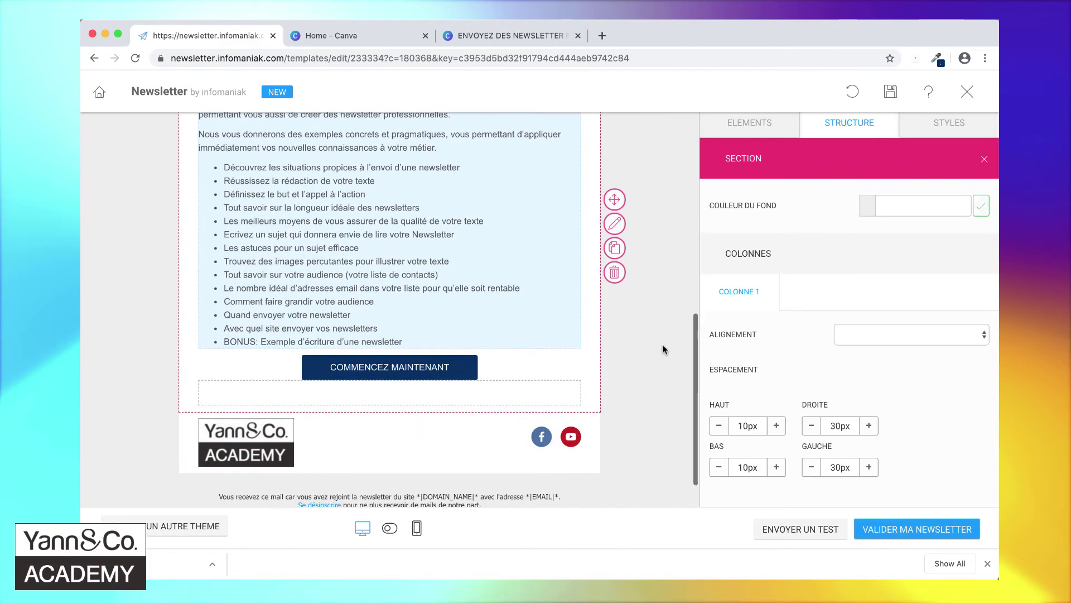
pyautogui.scroll(2, 662, 344)
pyautogui.scroll(7, 662, 344)
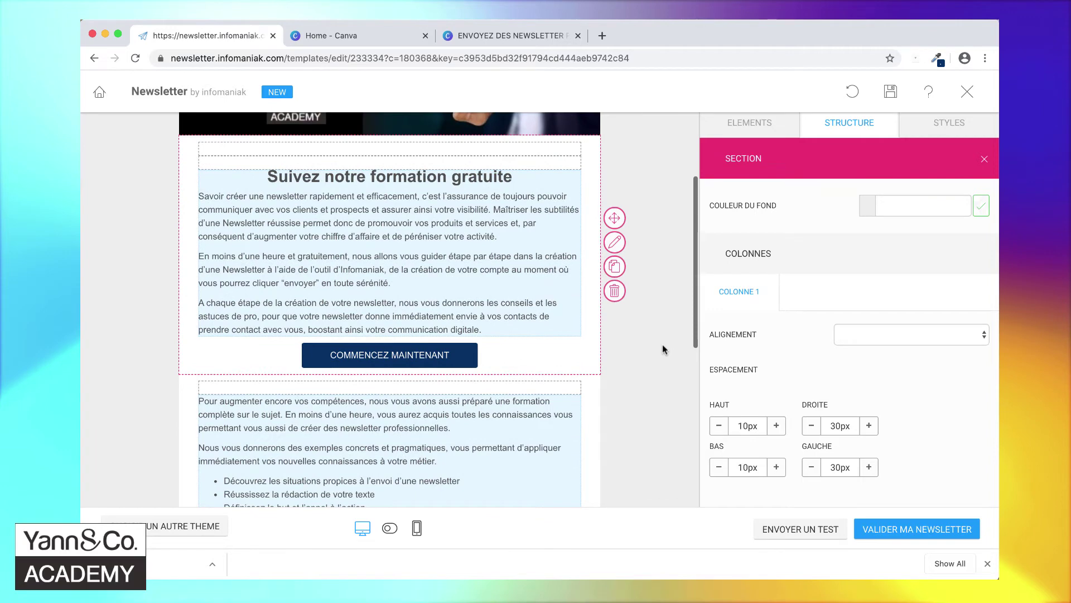
pyautogui.scroll(-4, 663, 345)
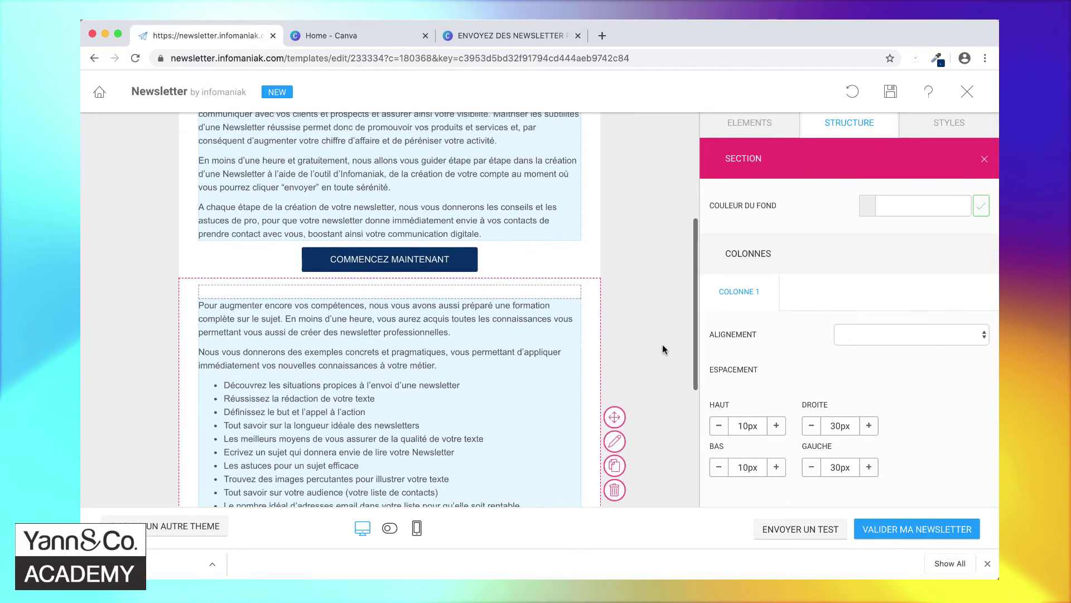
pyautogui.scroll(3, 662, 344)
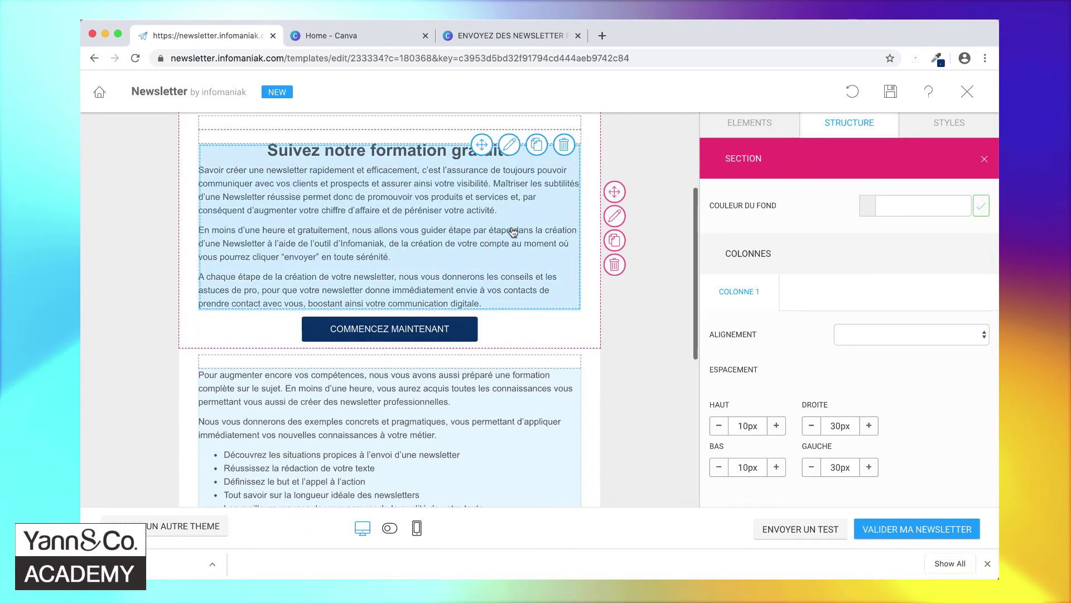
pyautogui.scroll(-4, 513, 232)
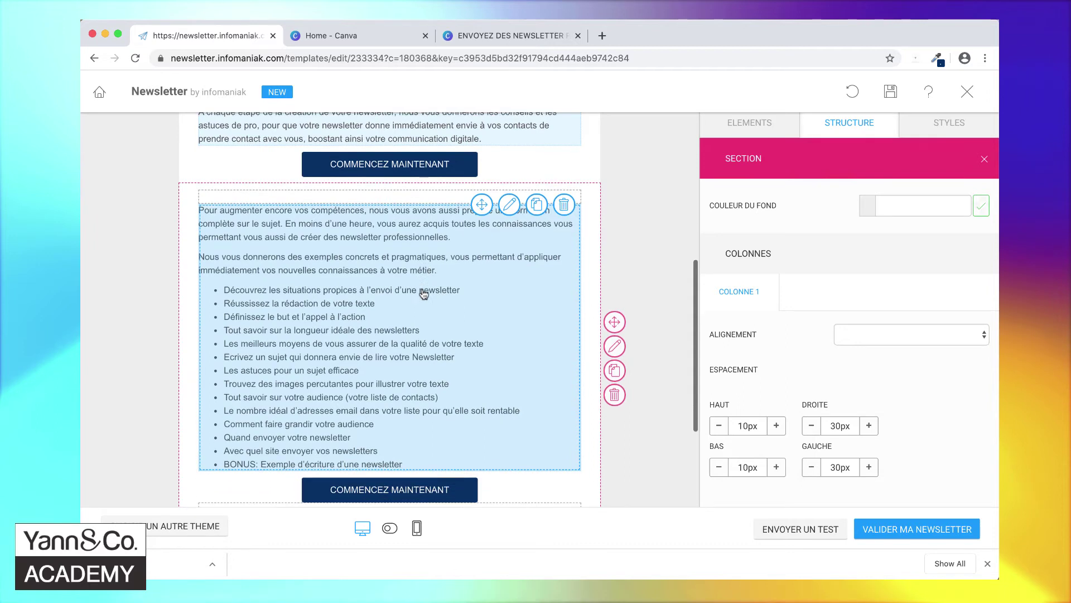
pyautogui.scroll(-3, 424, 294)
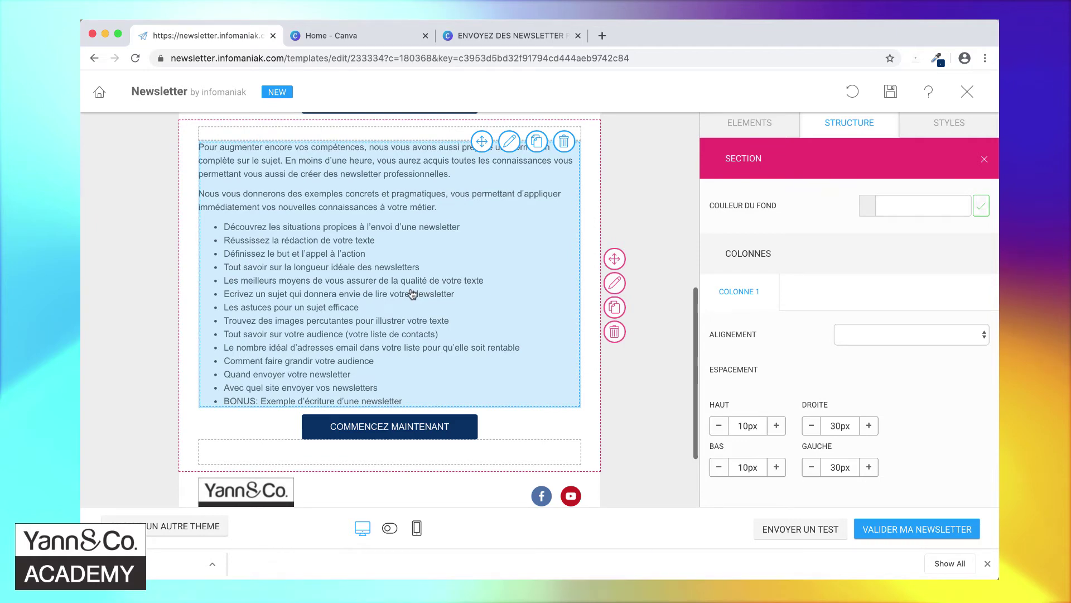
pyautogui.click(413, 294)
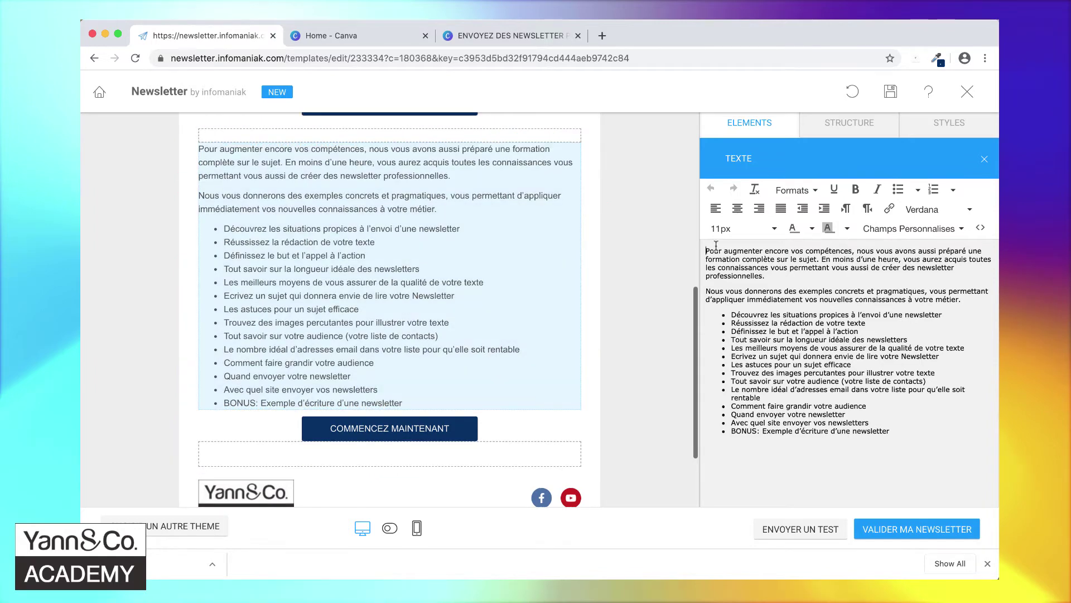
pyautogui.click(502, 37)
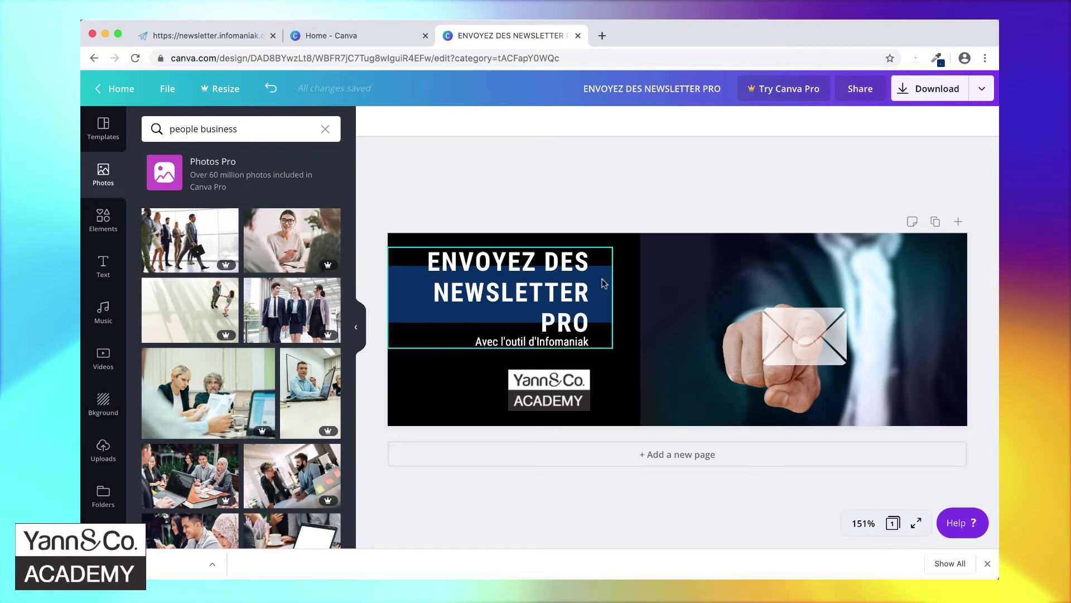
# - Add a second page to the banner and fill it with the Permanent Staycation template
pyautogui.click(669, 456)
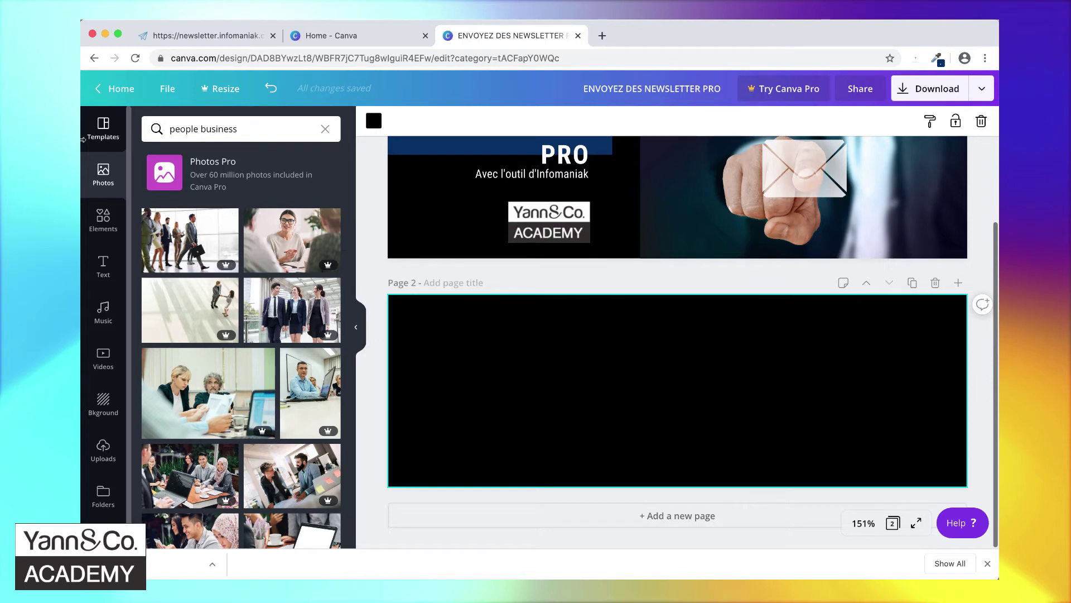
pyautogui.click(112, 132)
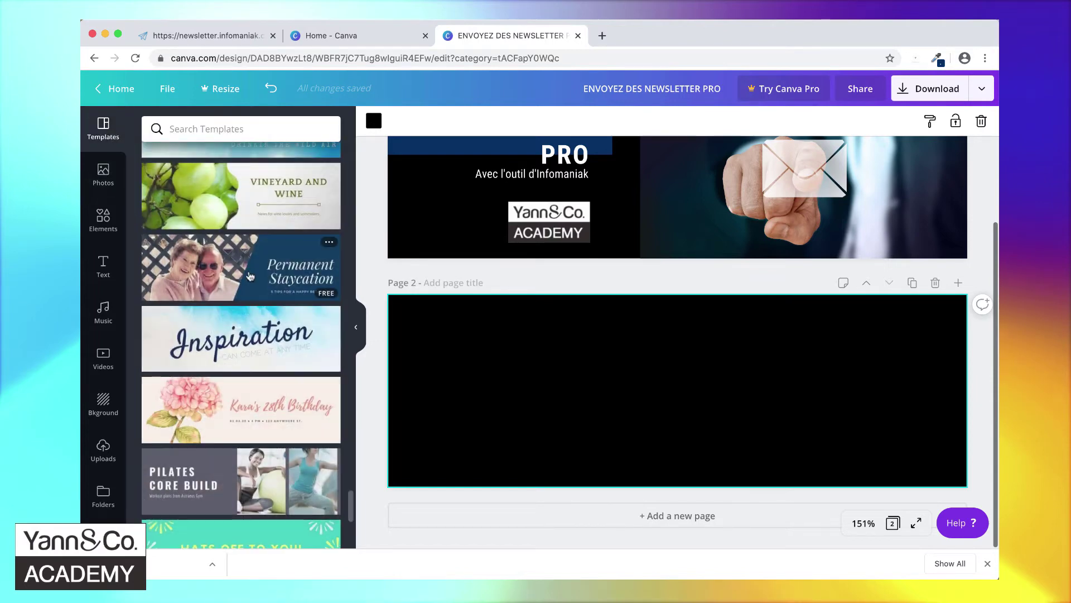
pyautogui.scroll(5, 250, 275)
pyautogui.scroll(-2, 250, 275)
pyautogui.scroll(-2, 250, 276)
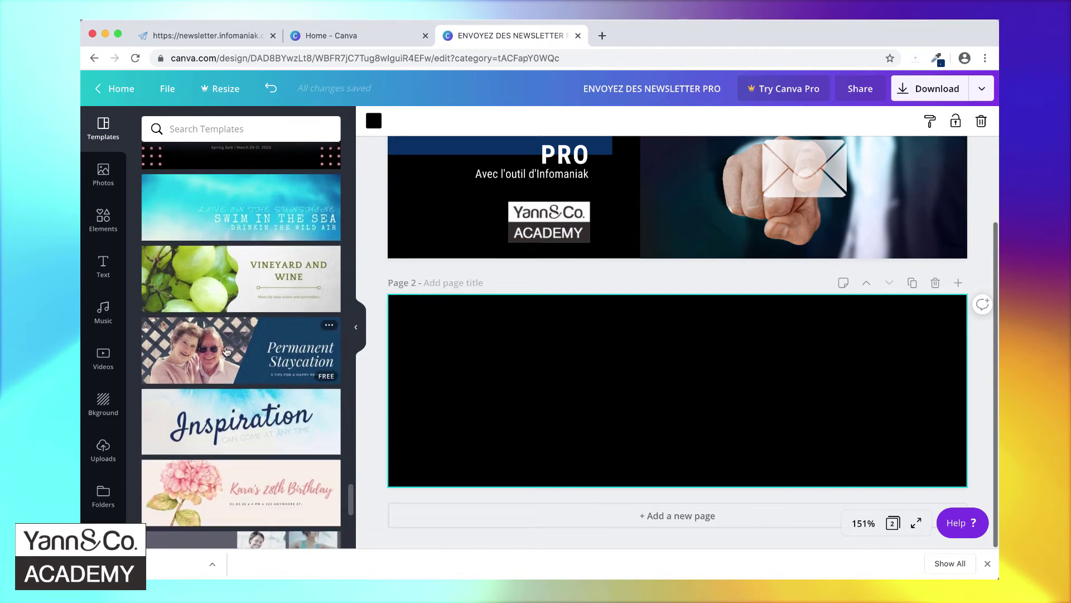
pyautogui.click(252, 359)
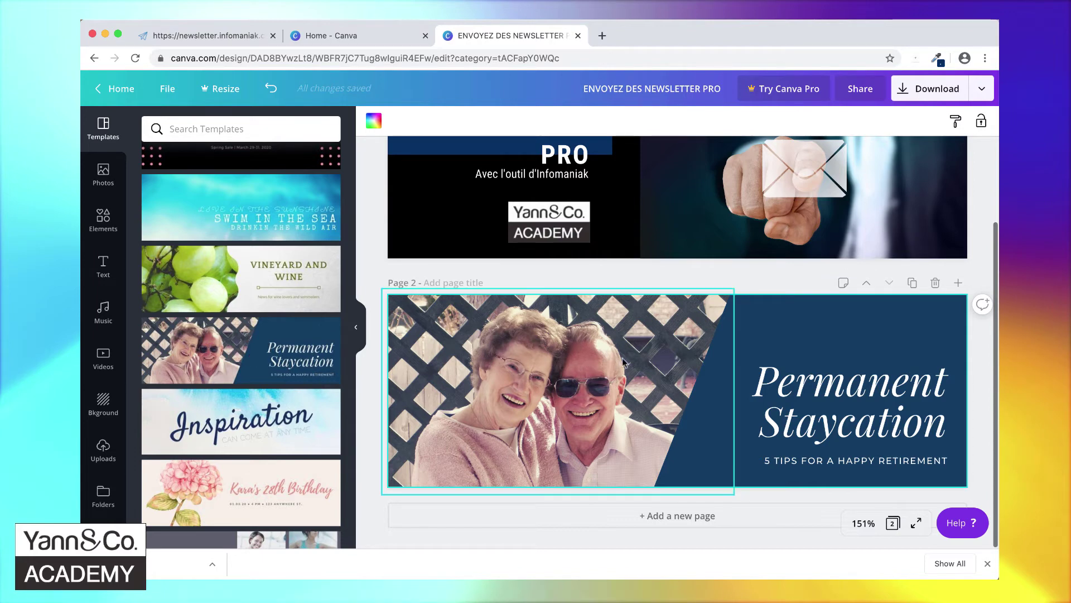
# - Delete the Permanent Staycation heading and '5 TIPS FOR A HAPPY RETIREMENT' subtitle from page 2
pyautogui.scroll(3, 737, 340)
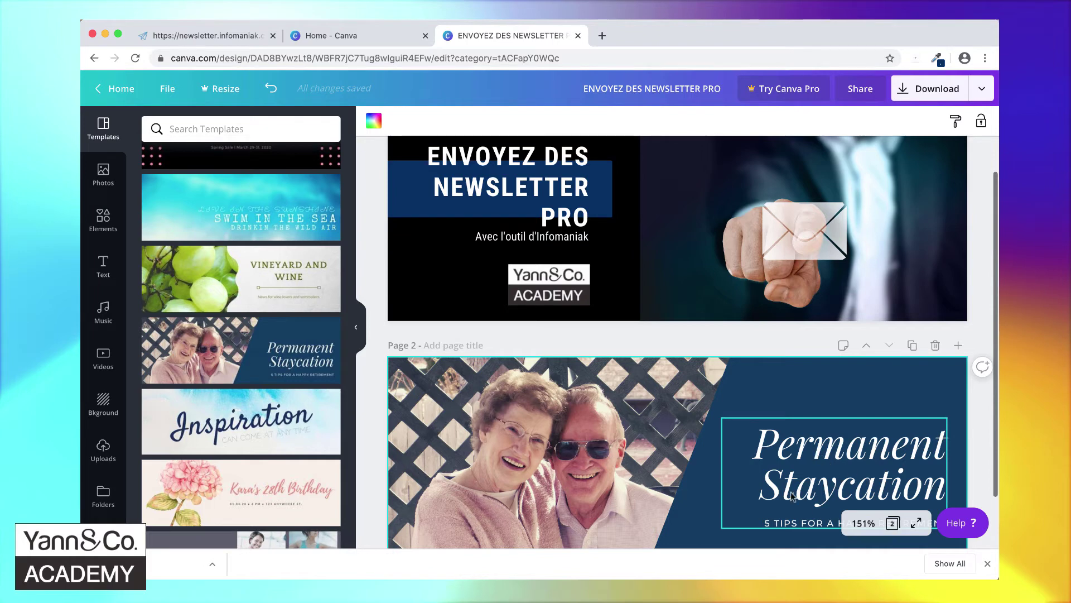
pyautogui.scroll(-1, 816, 462)
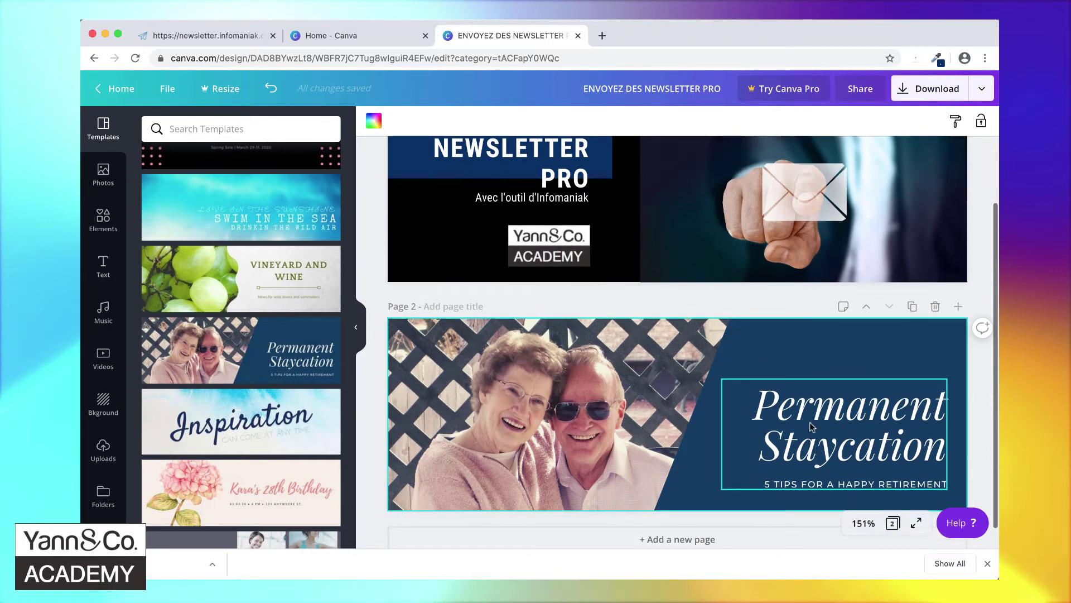
pyautogui.click(812, 427)
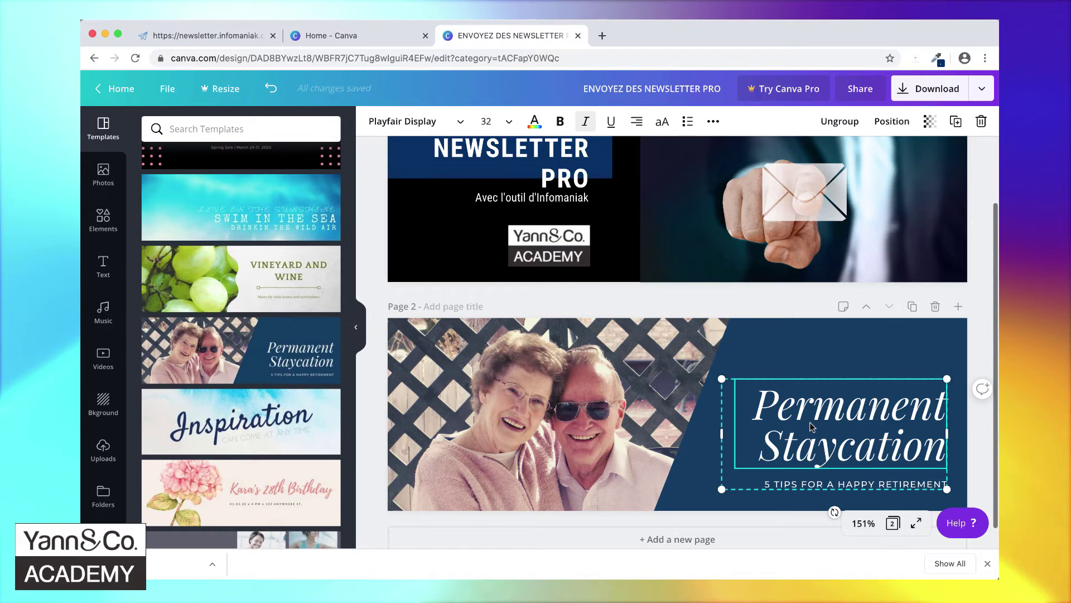
pyautogui.press('Delete')
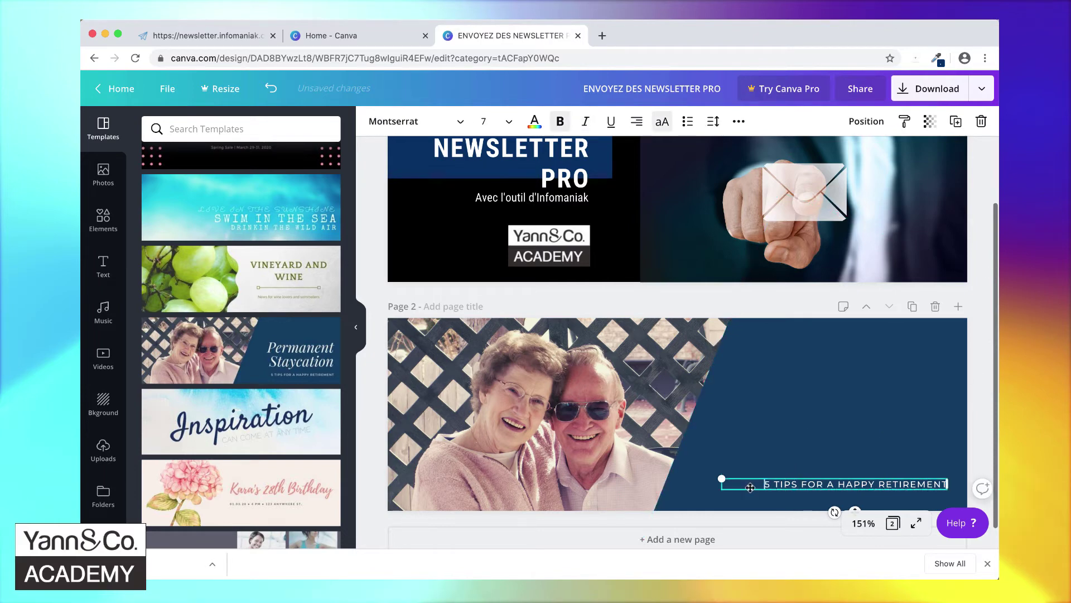
pyautogui.click(741, 481)
pyautogui.click(739, 484)
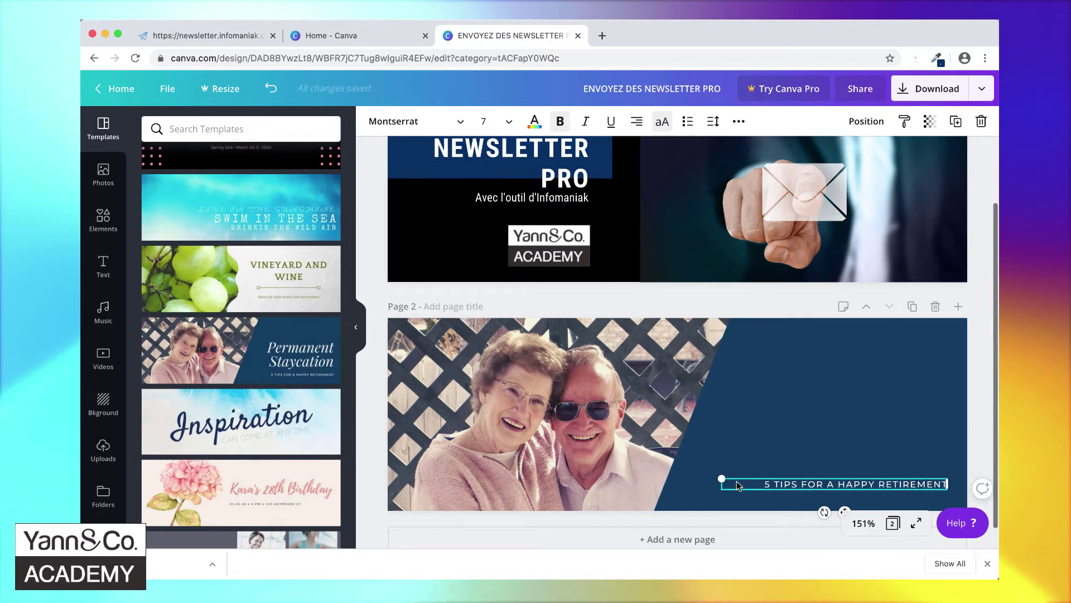
pyautogui.press('Delete')
pyautogui.click(548, 155)
pyautogui.scroll(2, 530, 195)
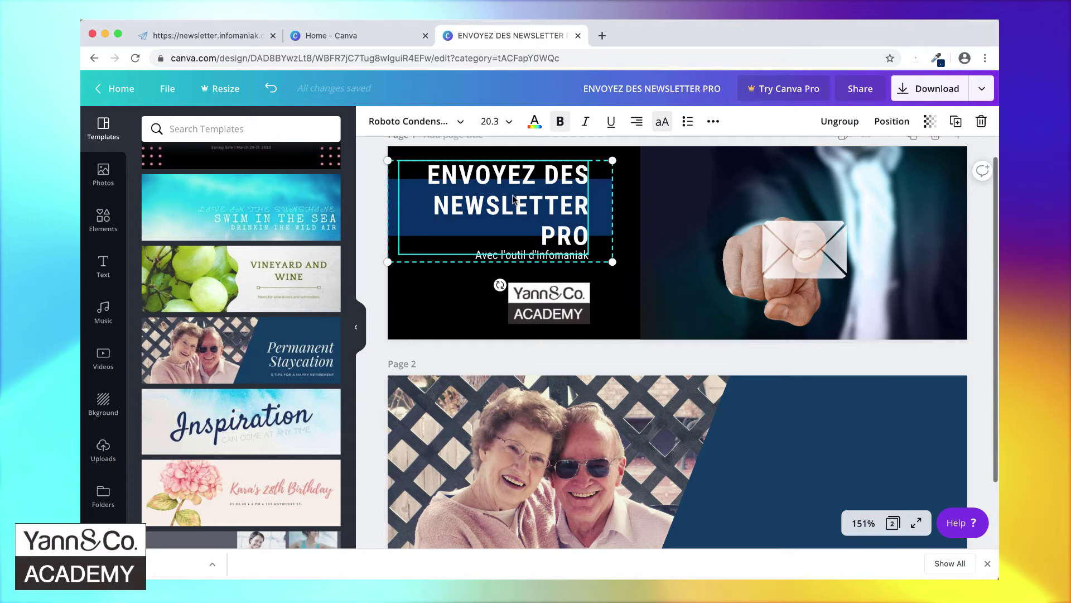
# - Paste the page-1 title block onto page 2's navy panel, retitled 'DÉCOUVREZ TOUS LES SECRETS DES NEWSLETTERS'
pyautogui.click(782, 435)
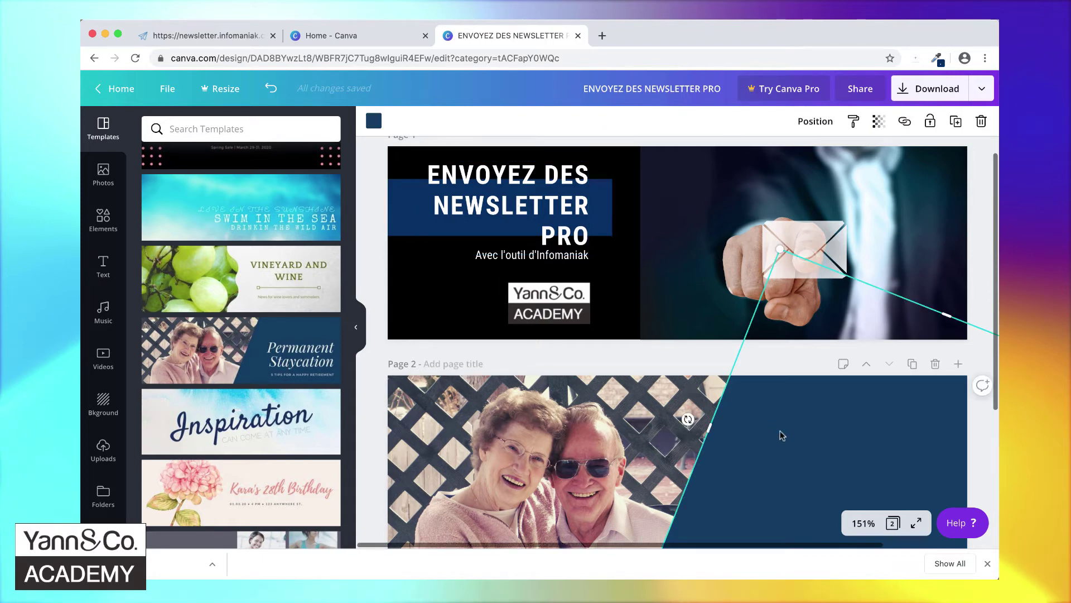
pyautogui.hotkey('ctrl', 'v')
pyautogui.moveTo(497, 442); pyautogui.dragTo(832, 454)
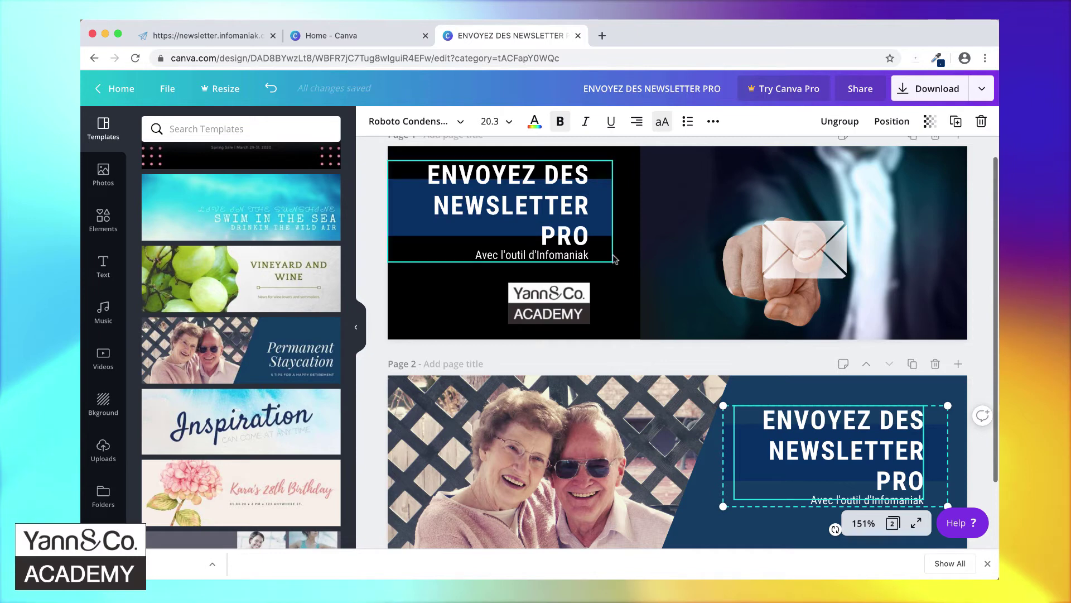
pyautogui.tripleClick(798, 447)
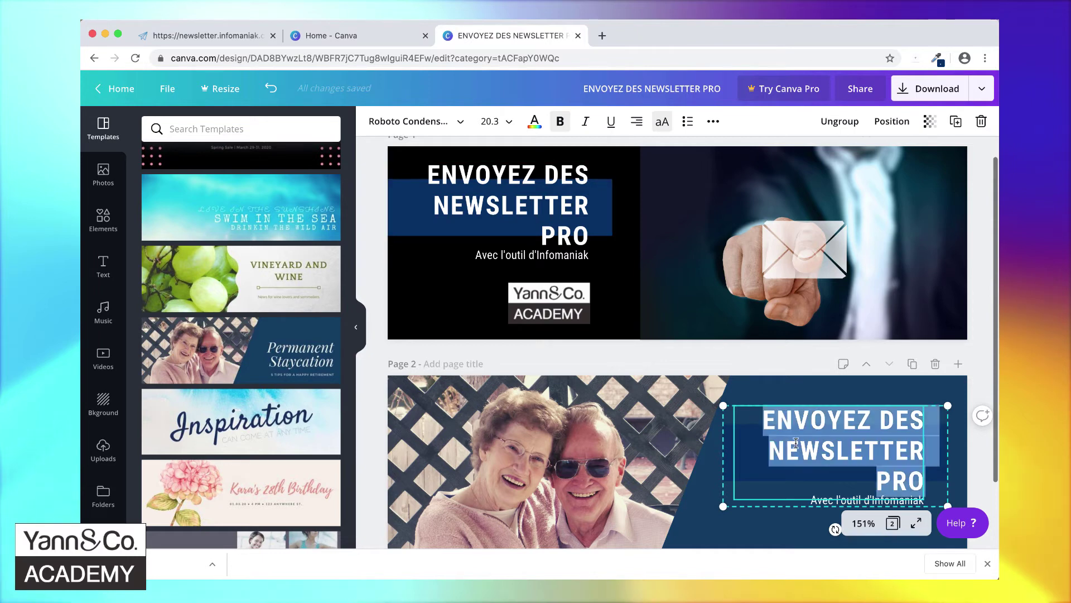
pyautogui.write('DÉCOUV')
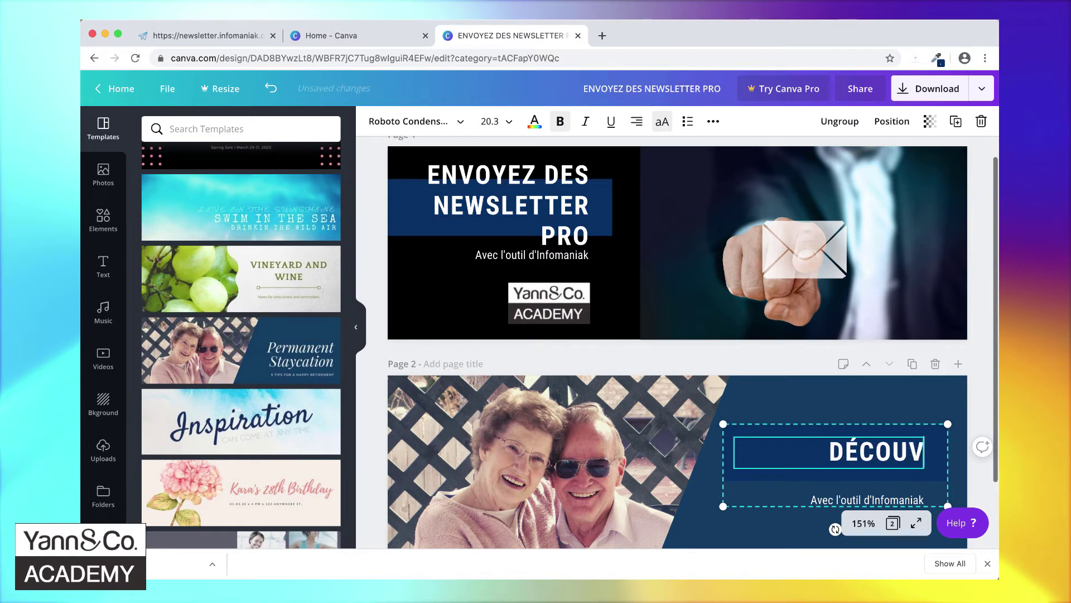
pyautogui.write('REZ TOUS LES SECRE')
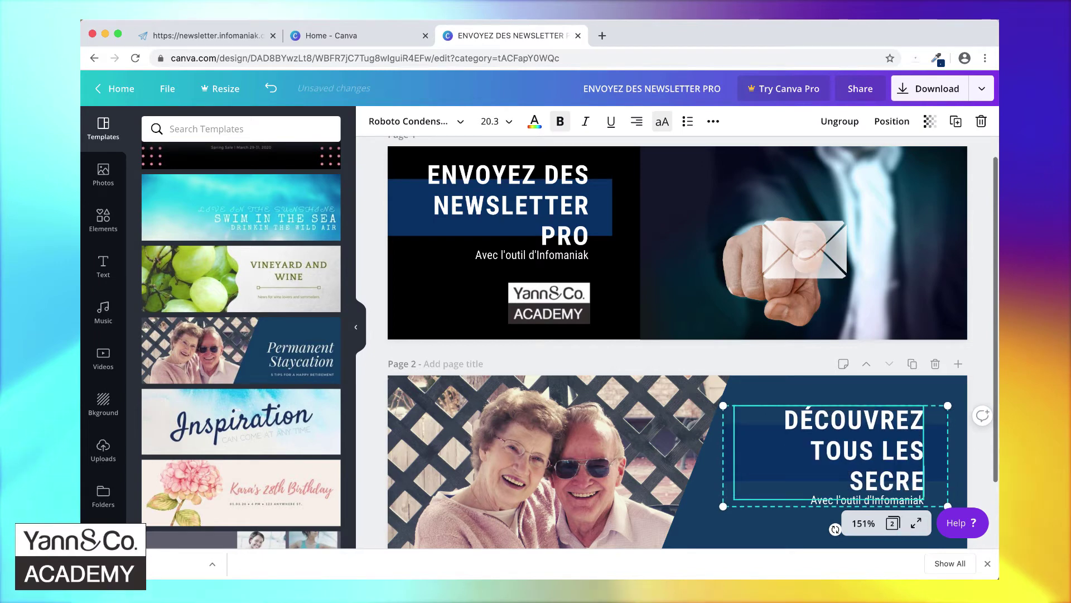
pyautogui.write('TS DES NEWSLETEERS')
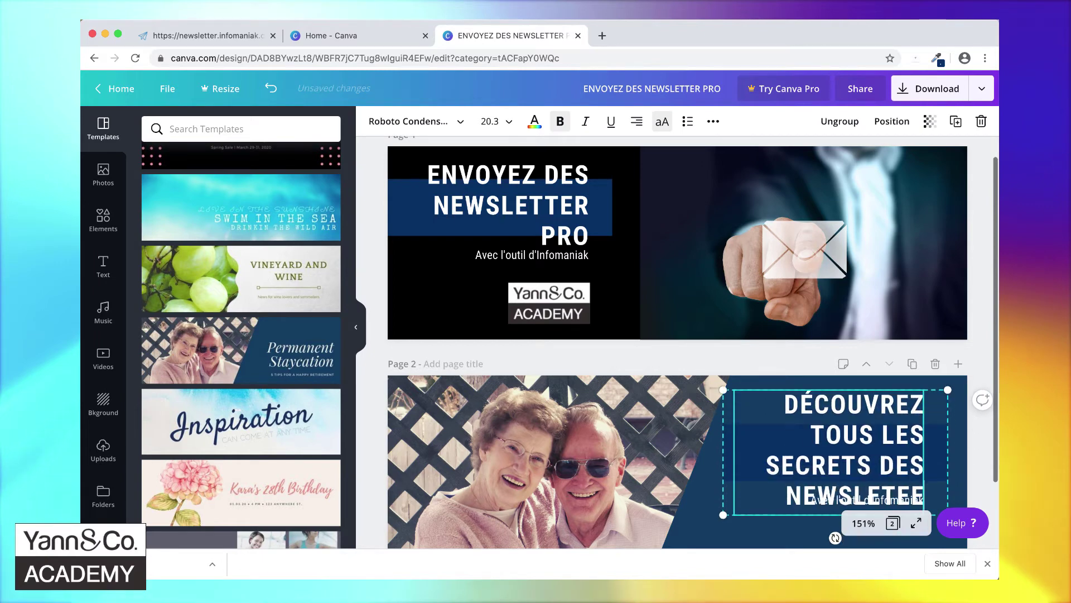
pyautogui.press('BackSpace')
pyautogui.press('BackSpace')
pyautogui.press('BackSpace')
pyautogui.press('BackSpace')
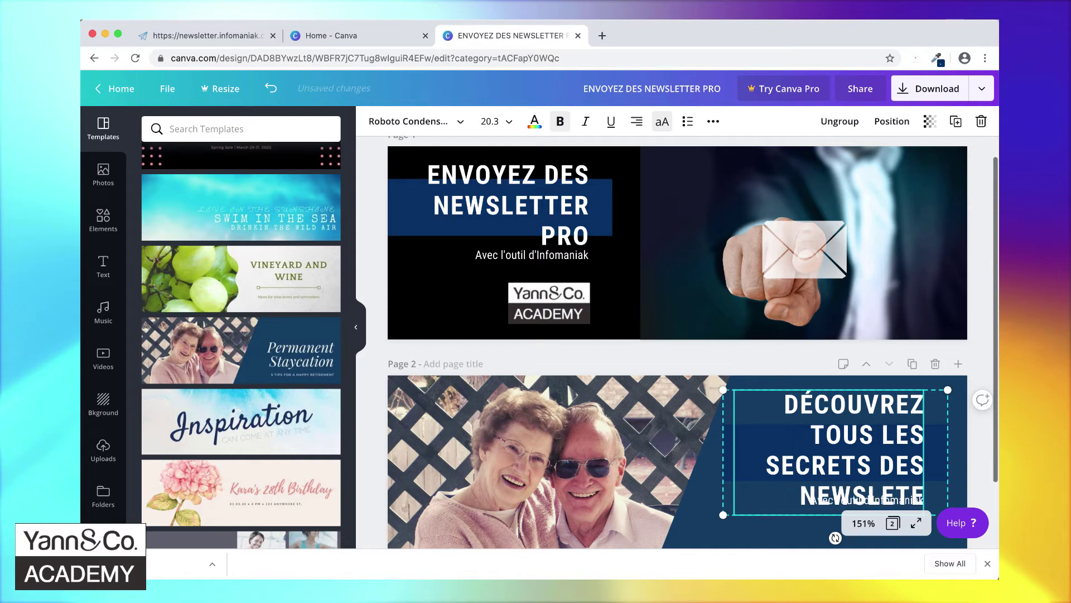
pyautogui.write('TERS')
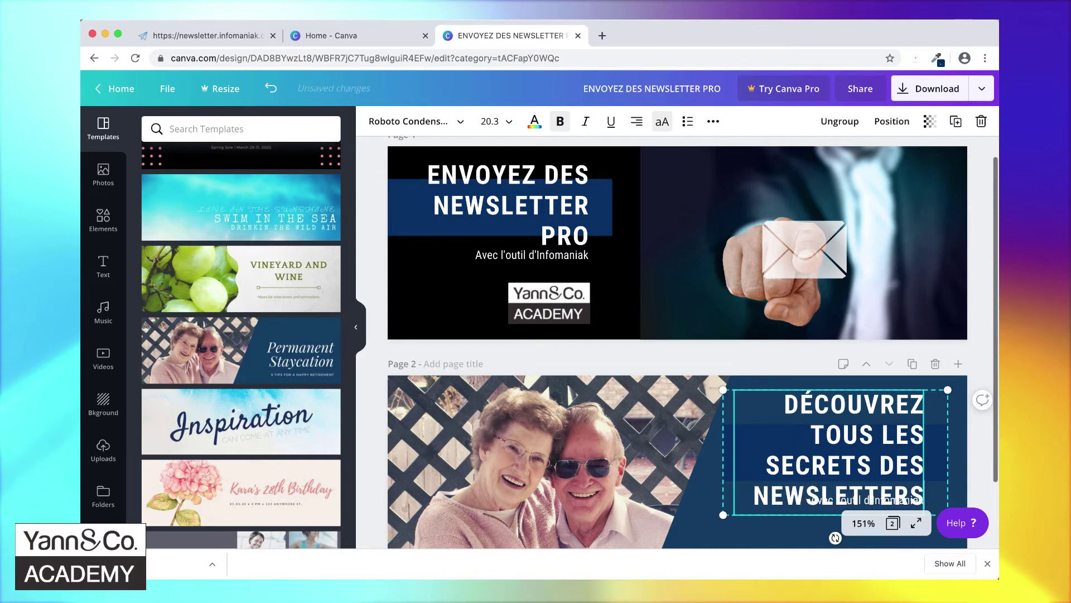
# - Set the page-2 heading's font size to 16
pyautogui.click(490, 121)
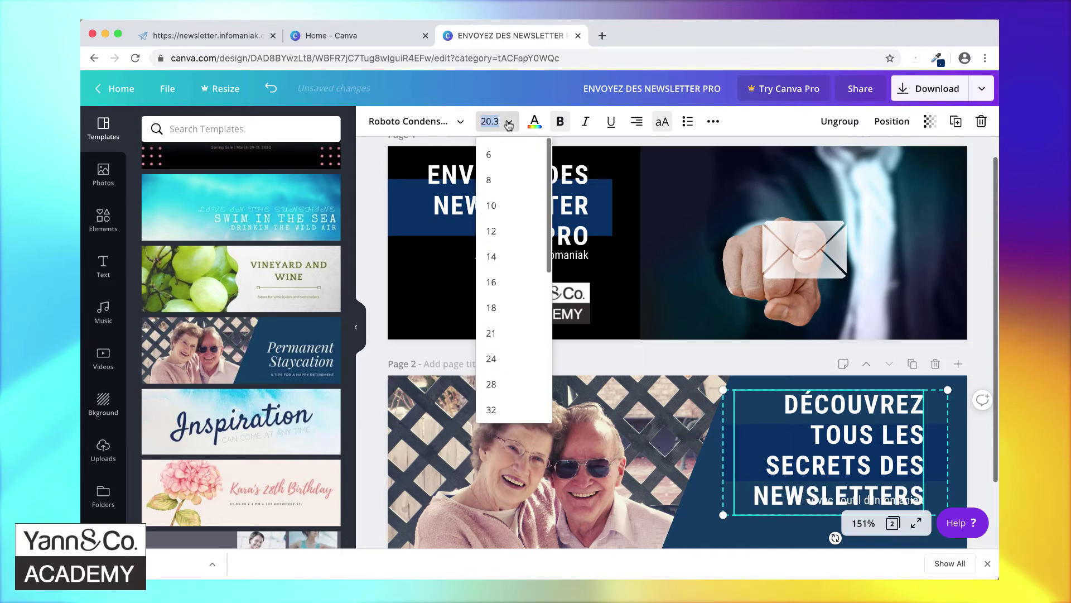
pyautogui.click(500, 282)
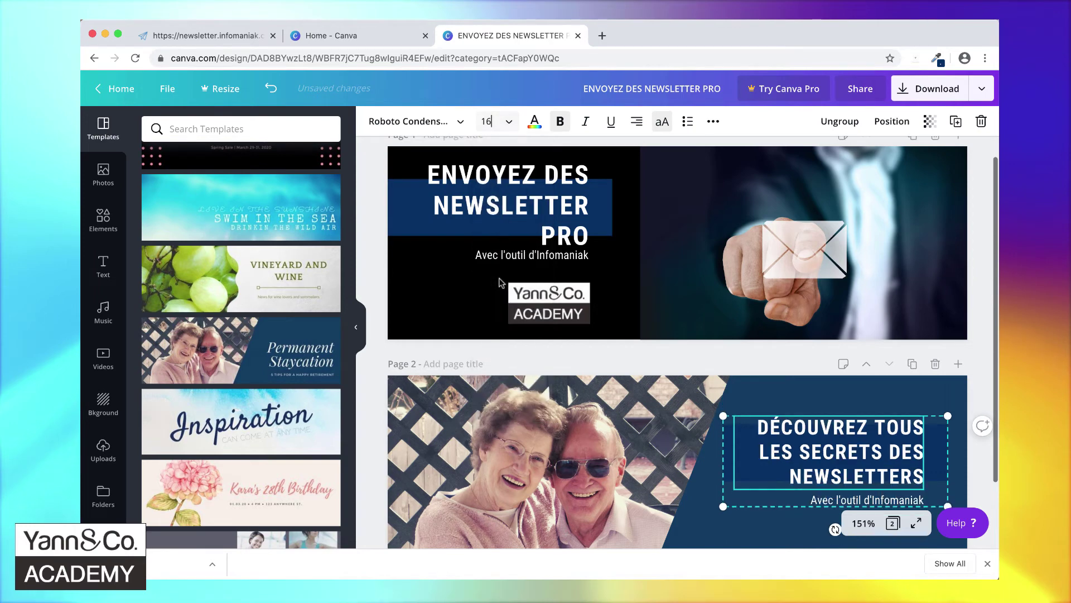
pyautogui.click(815, 410)
# - Retype the subline as 'AVEC NOTRE FORMATION PREMIUM' and set it to size 8
pyautogui.doubleClick(833, 500)
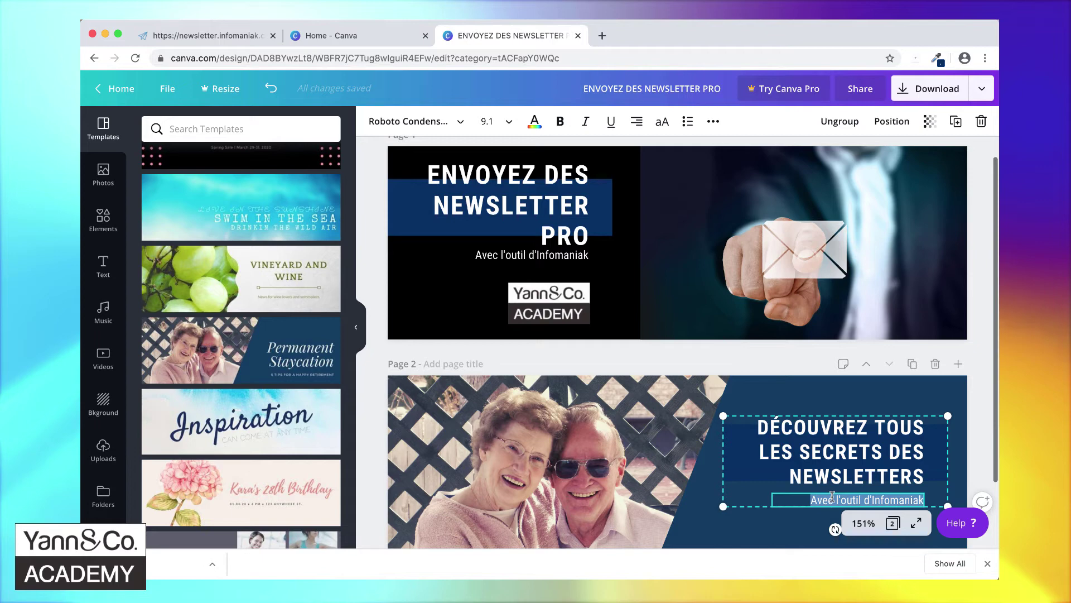
pyautogui.write('AVEC')
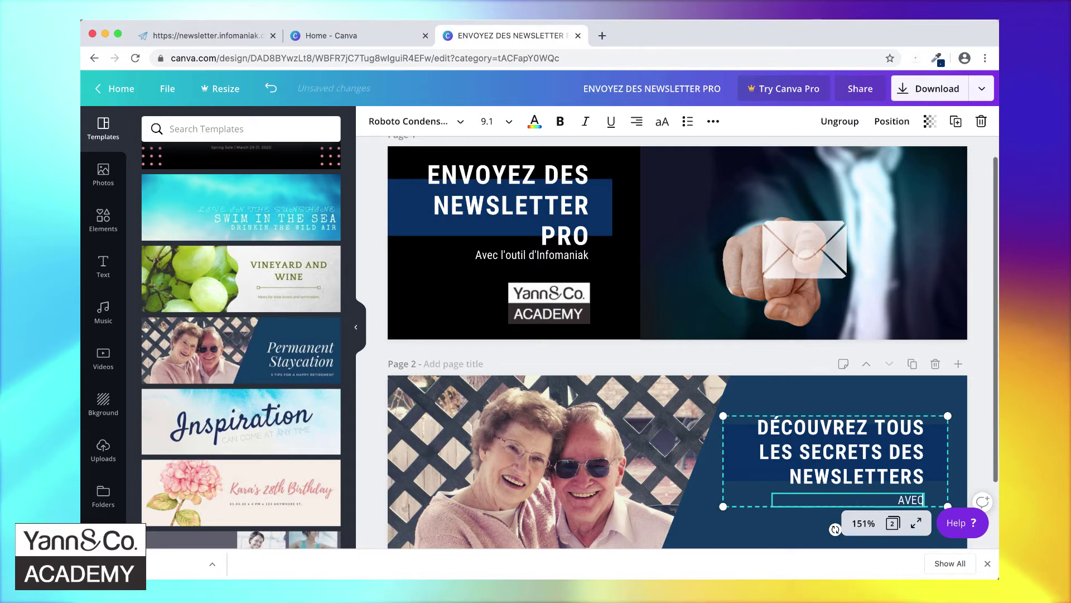
pyautogui.write(' NOTRE FO')
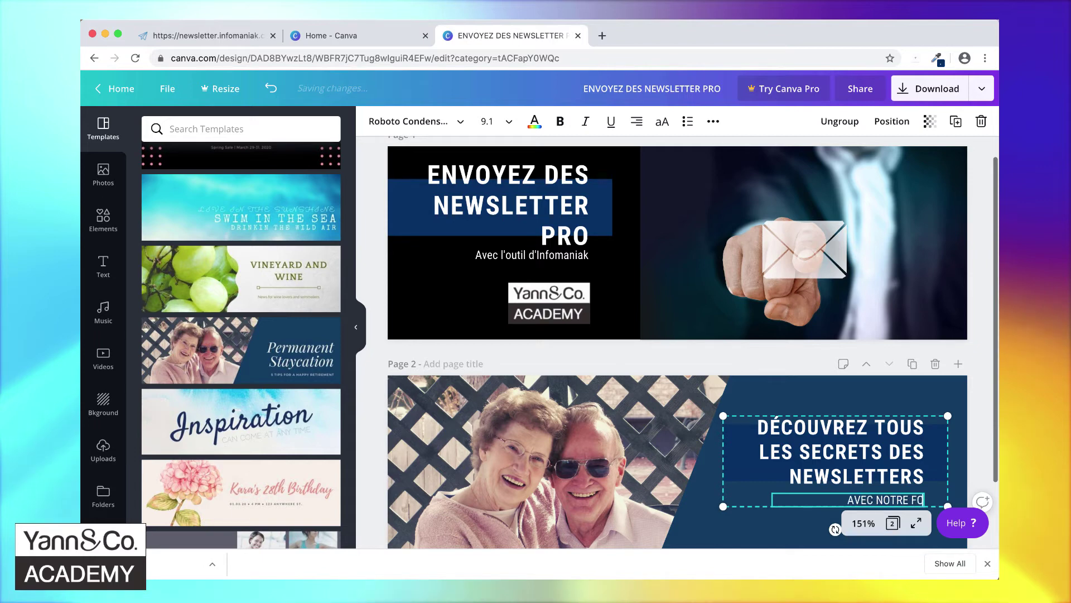
pyautogui.write('RMATION PREMIUM')
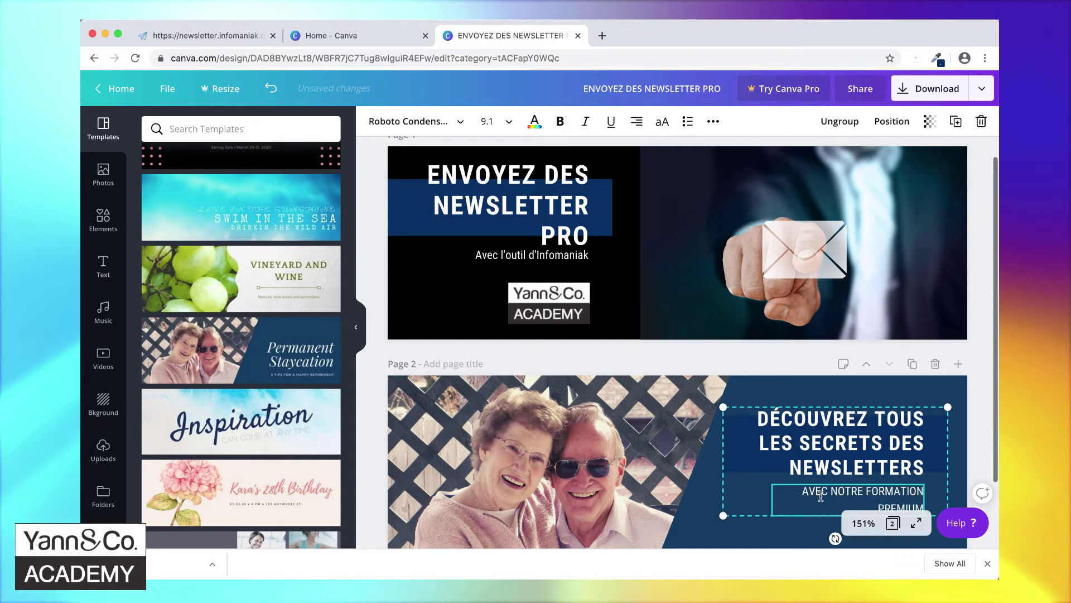
pyautogui.scroll(-1, 757, 495)
pyautogui.click(777, 511)
pyautogui.click(826, 441)
pyautogui.click(841, 480)
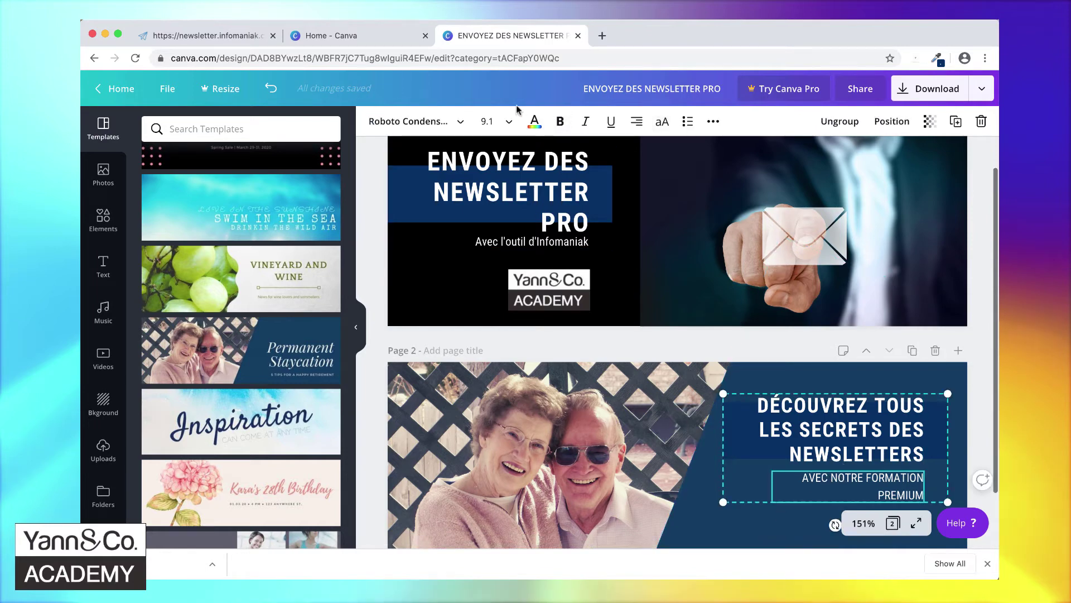
pyautogui.click(507, 122)
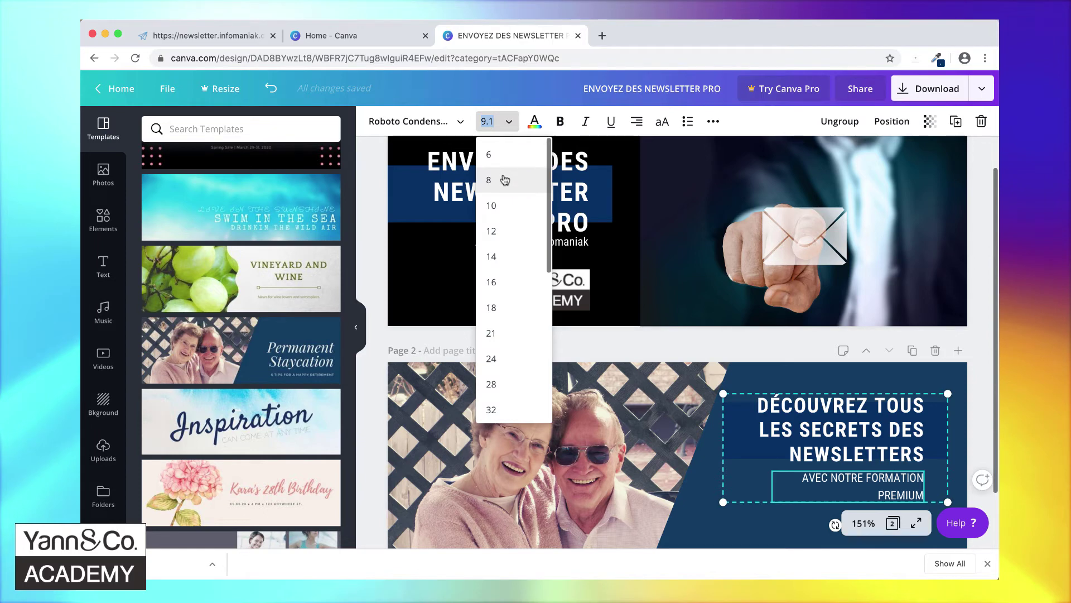
pyautogui.click(496, 122)
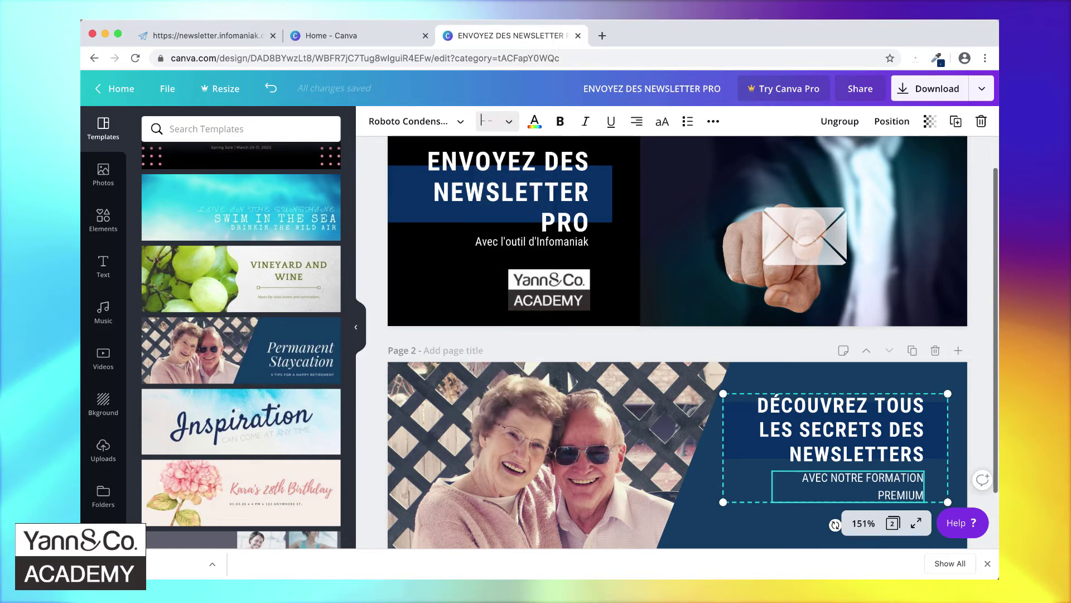
pyautogui.press('Return')
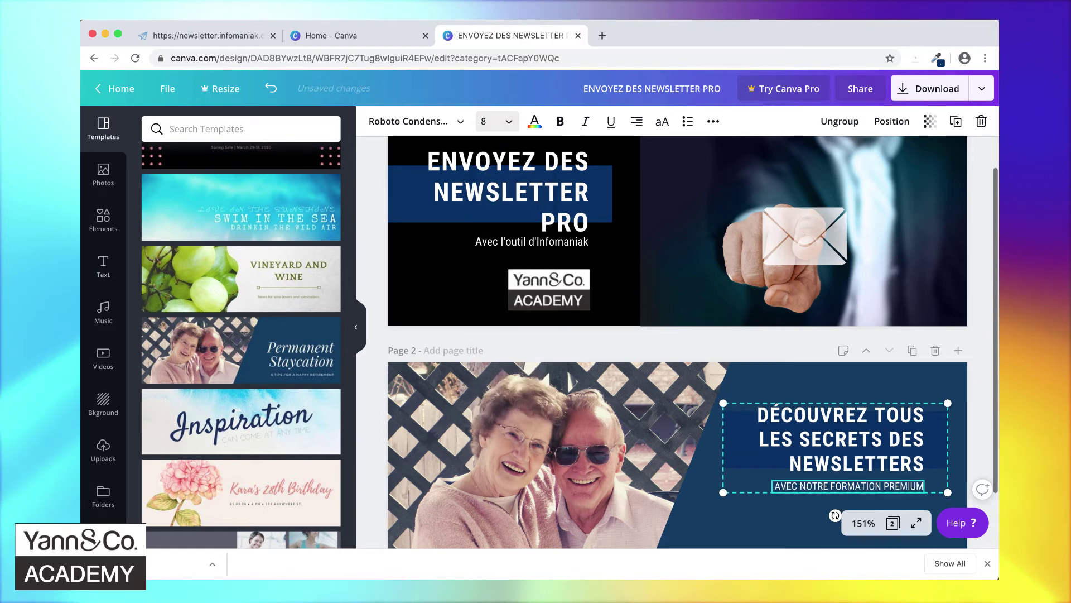
# - Recolour the band behind page 2's heading to navy #032e66 so it blends into the panel
pyautogui.click(731, 442)
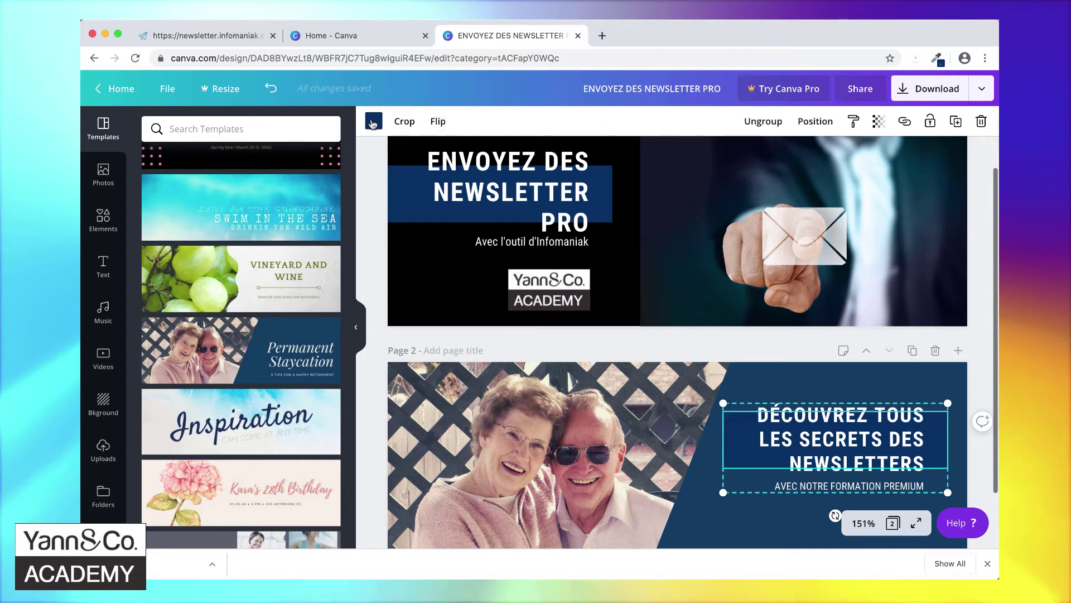
pyautogui.click(372, 121)
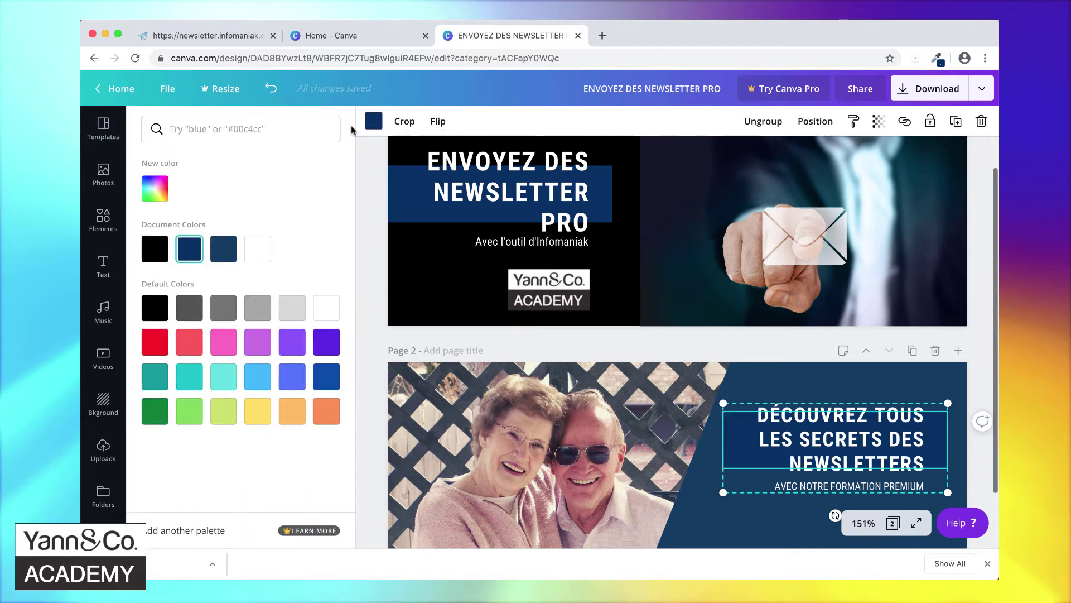
pyautogui.click(373, 122)
pyautogui.click(373, 123)
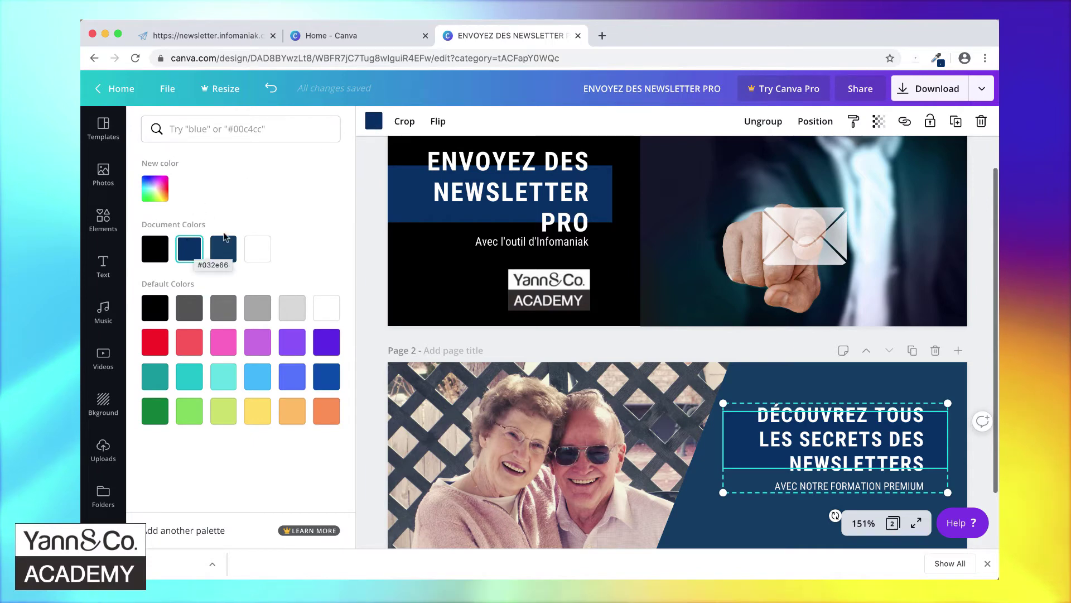
pyautogui.click(746, 386)
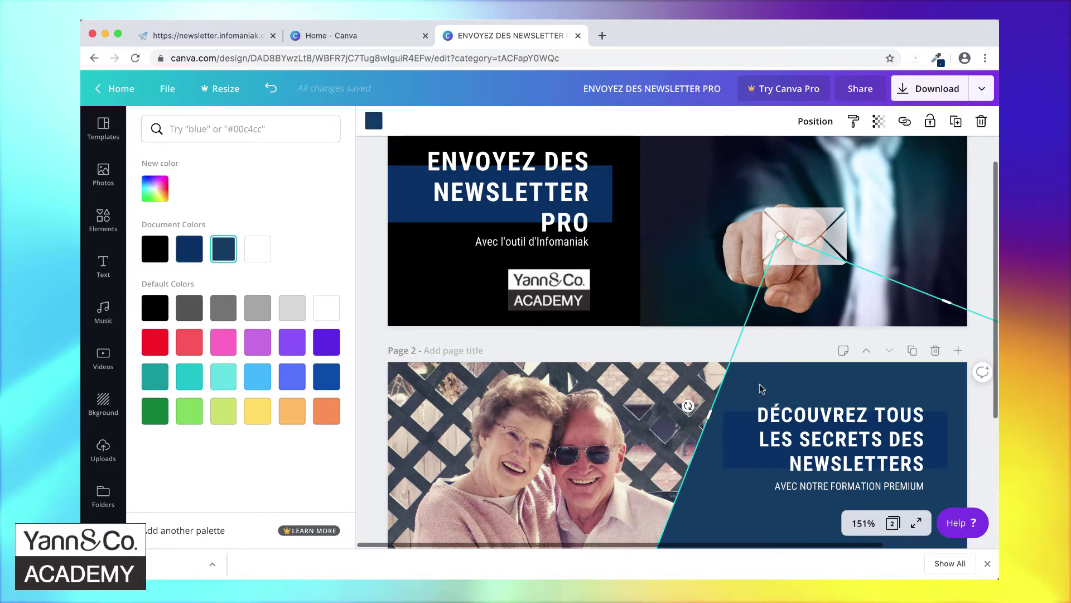
pyautogui.click(189, 251)
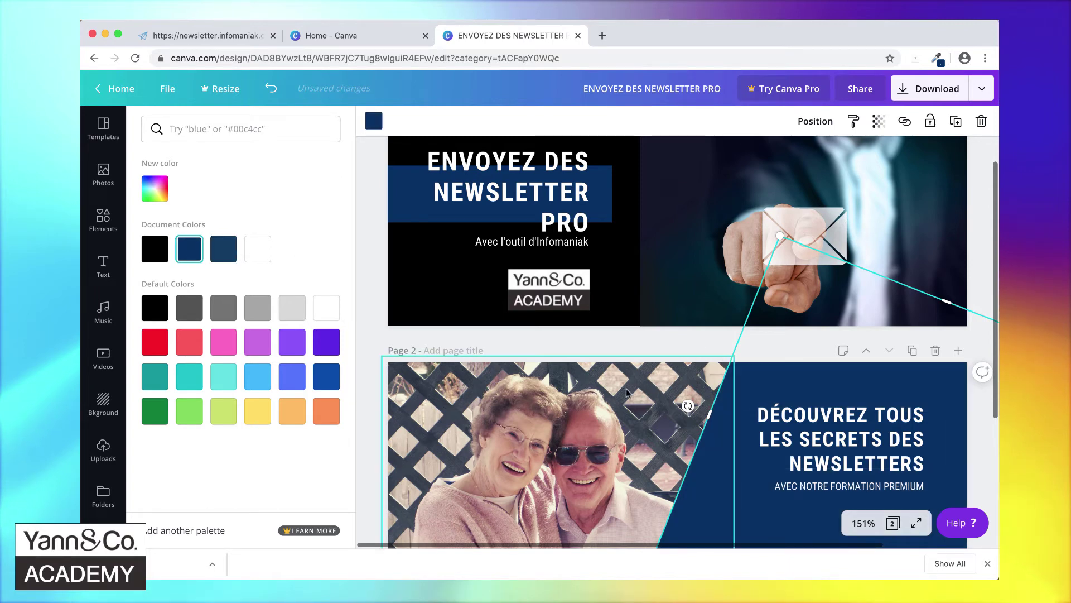
pyautogui.click(607, 422)
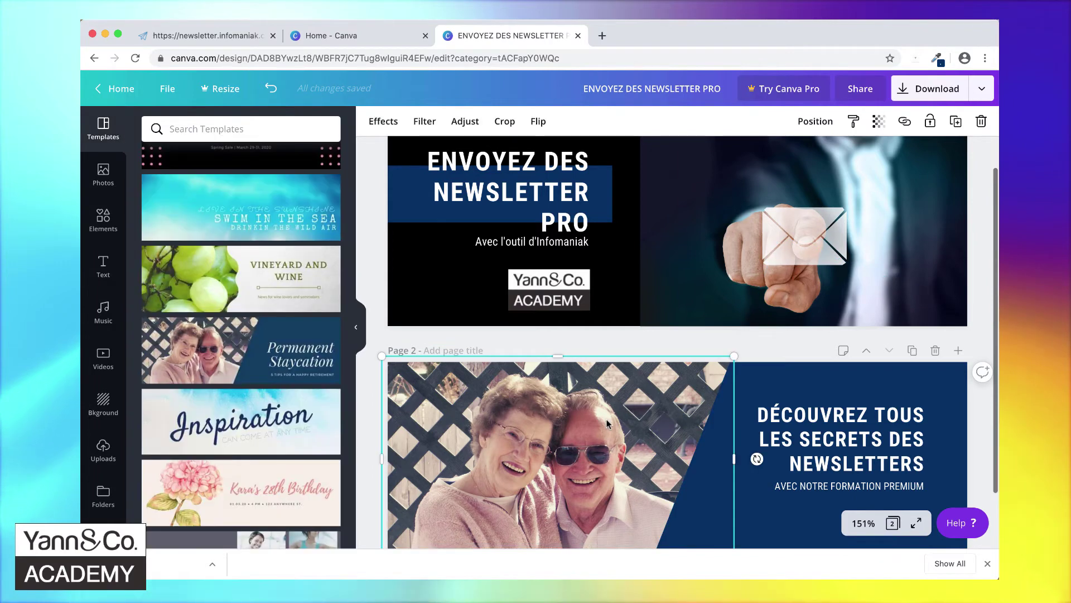
pyautogui.scroll(-2, 607, 421)
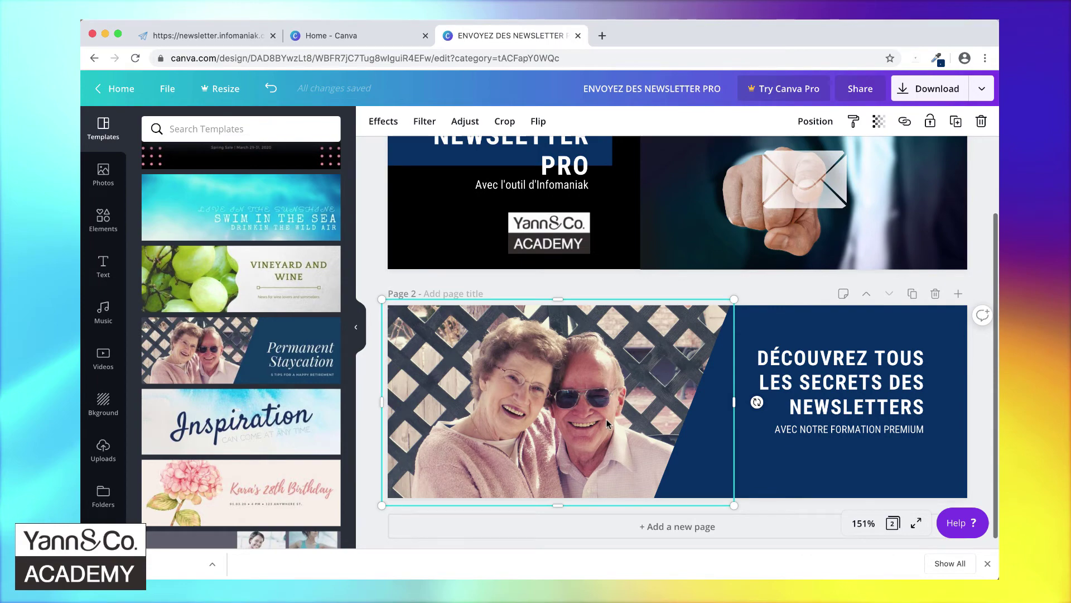
# - Delete page 2's couple photo, rerun the 'people business' photo search, and open a new browser tab
pyautogui.press('Delete')
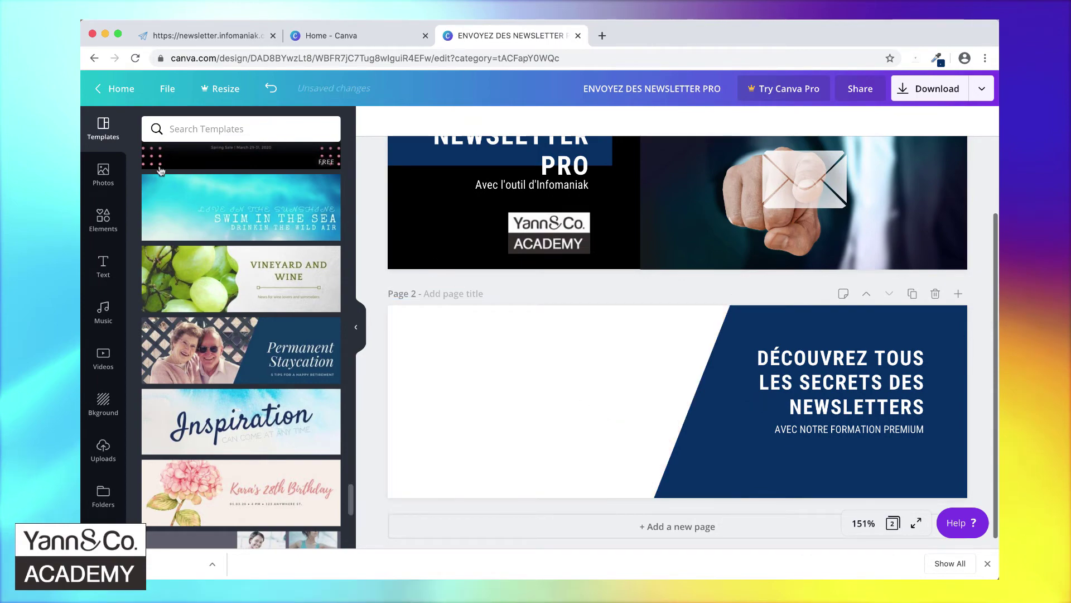
pyautogui.click(103, 174)
pyautogui.click(222, 130)
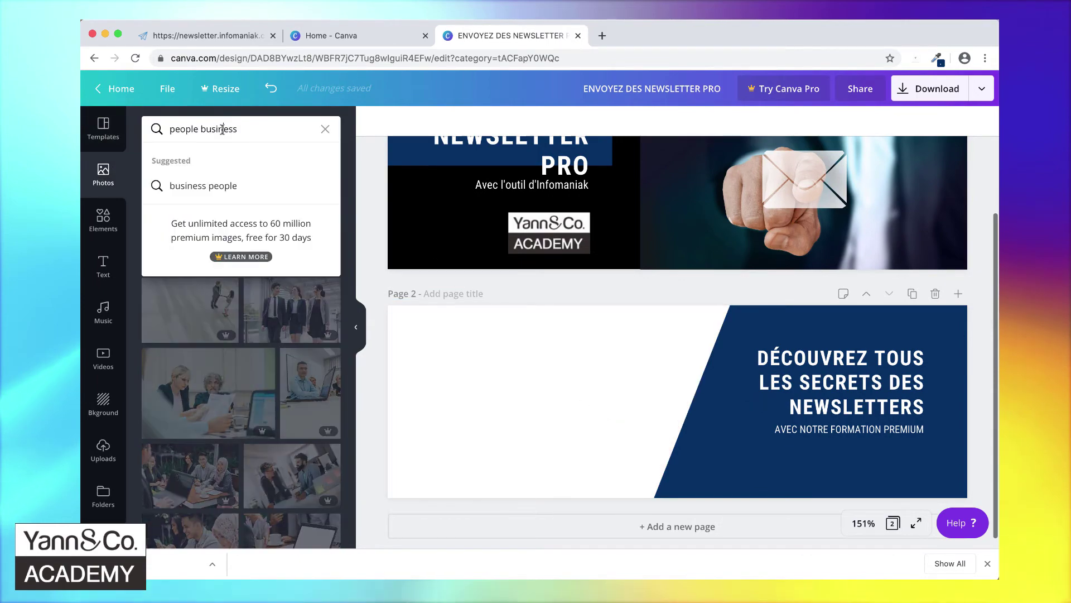
pyautogui.click(255, 129)
pyautogui.press('Return')
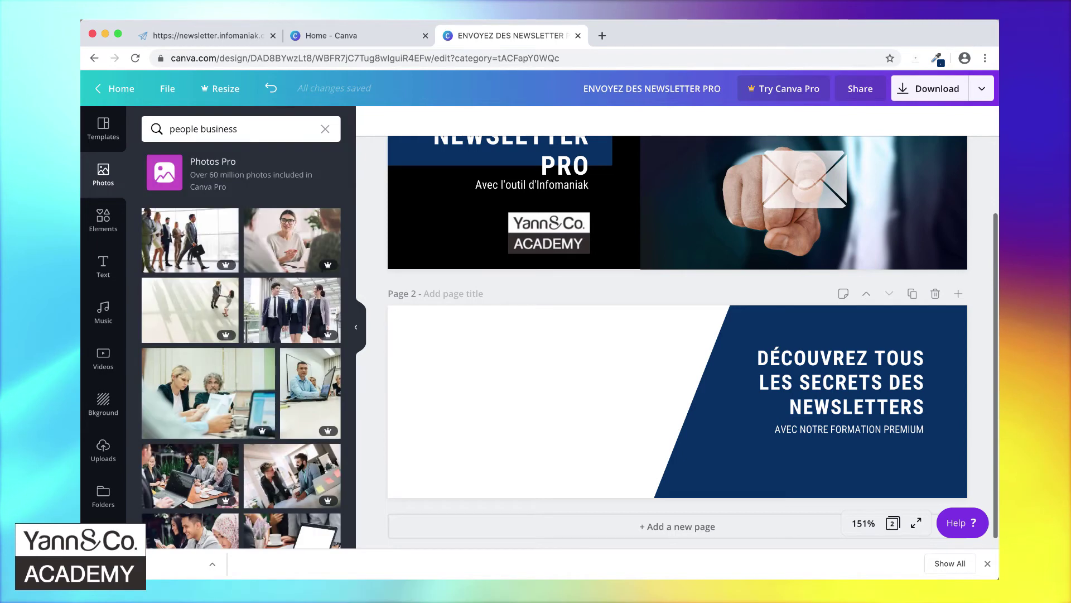
pyautogui.click(685, 246)
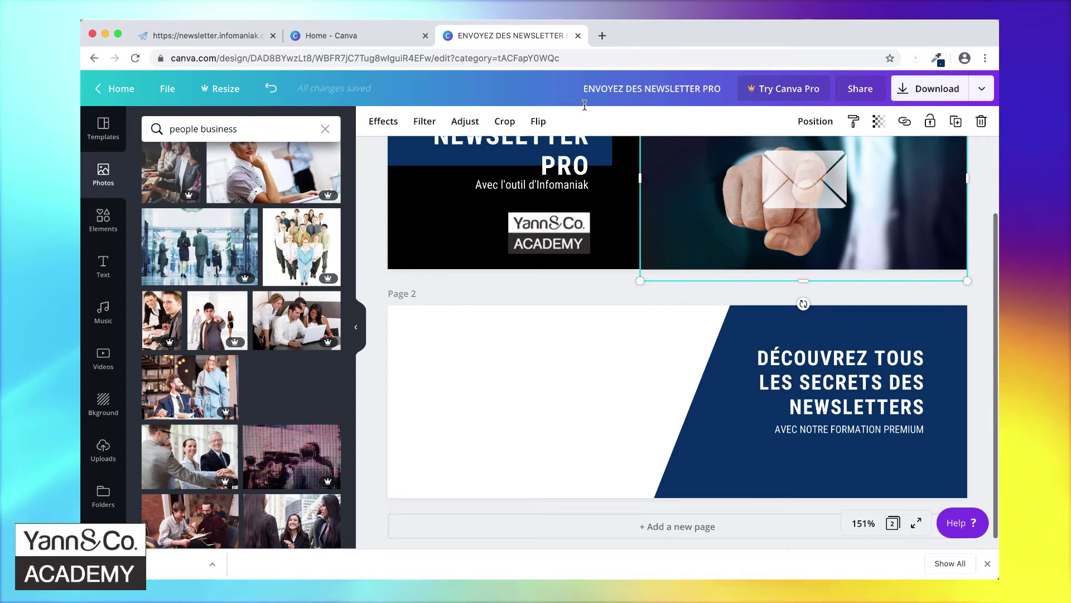
pyautogui.click(601, 34)
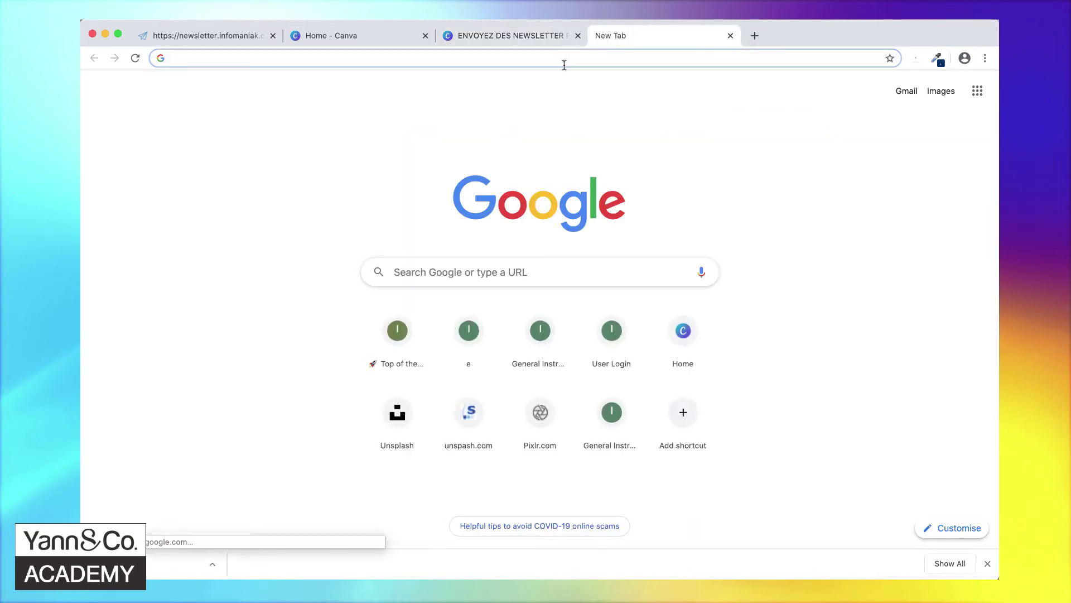
# - Go to Unsplash and search for 'business people' photos
pyautogui.write('unsplash.com')
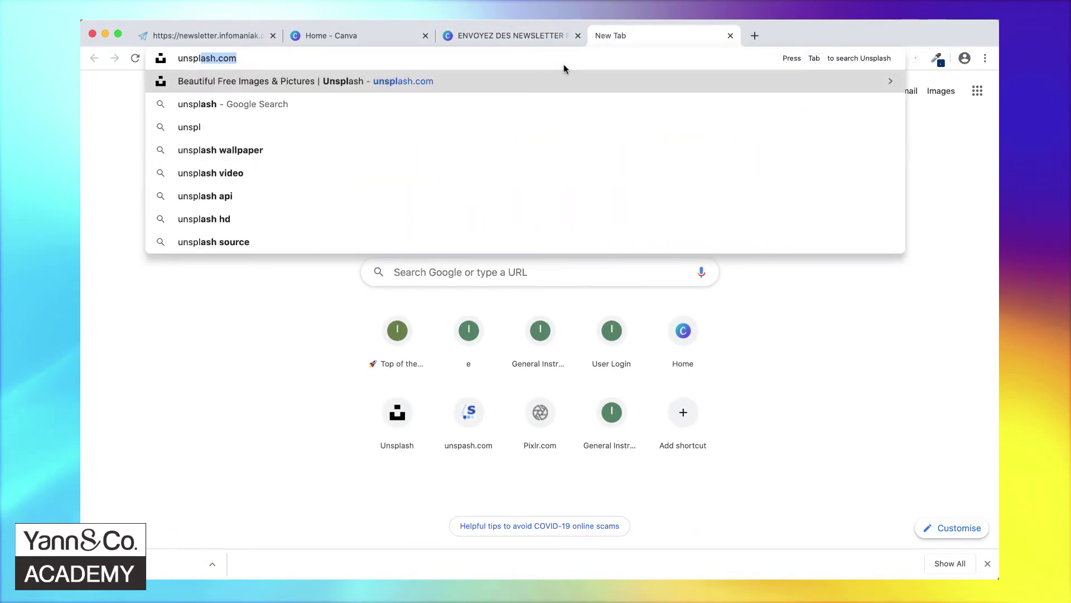
pyautogui.press('Return')
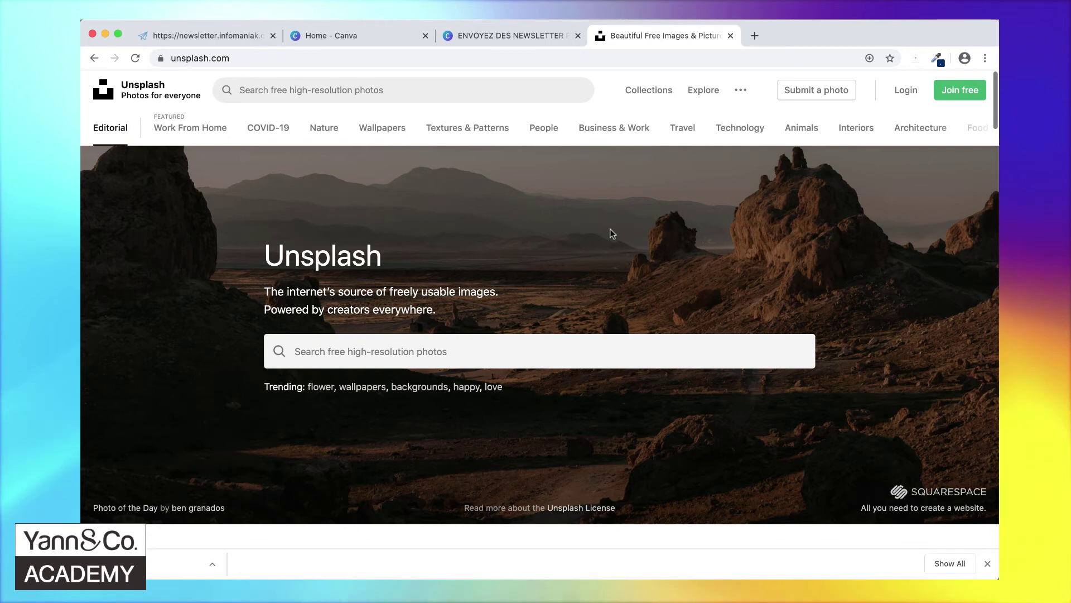
pyautogui.click(468, 347)
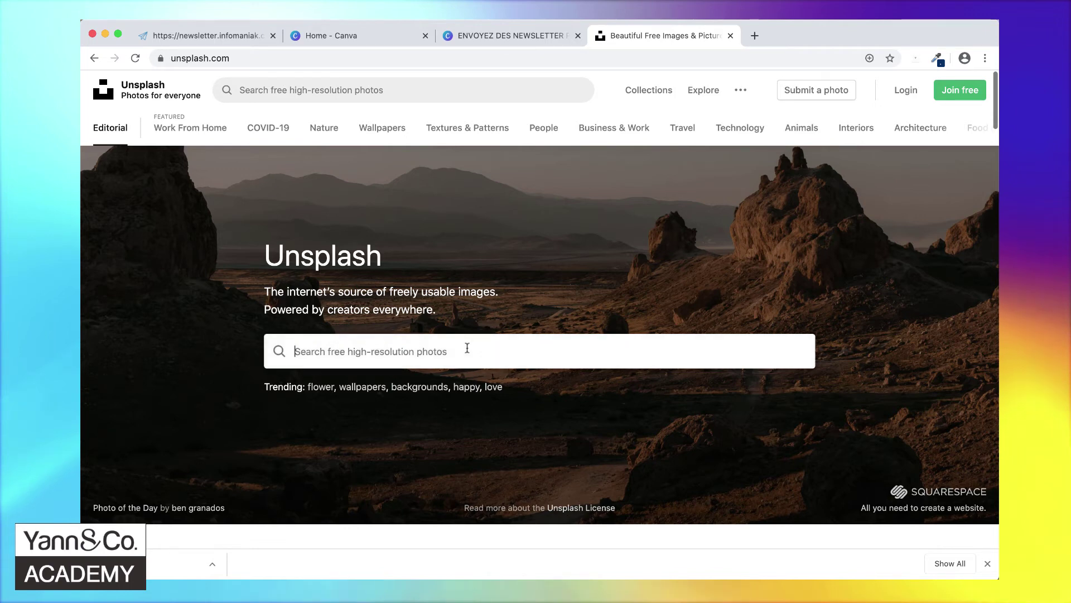
pyautogui.write('business people')
pyautogui.press('Return')
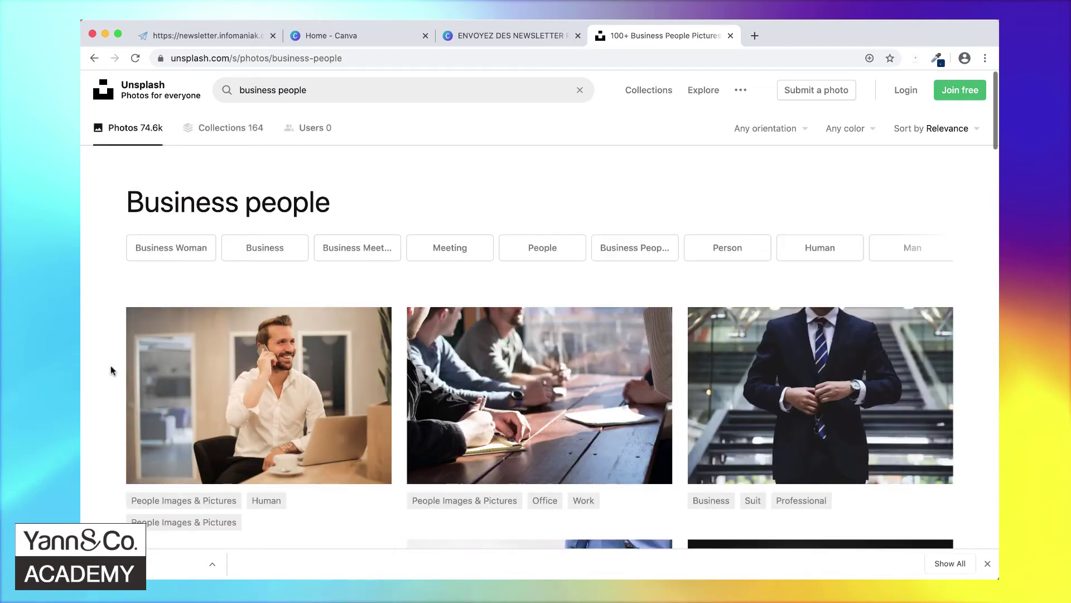
# - Download the library photo of three men laughing as a JPEG to the Desktop, then return to Canva
pyautogui.scroll(-5, 111, 370)
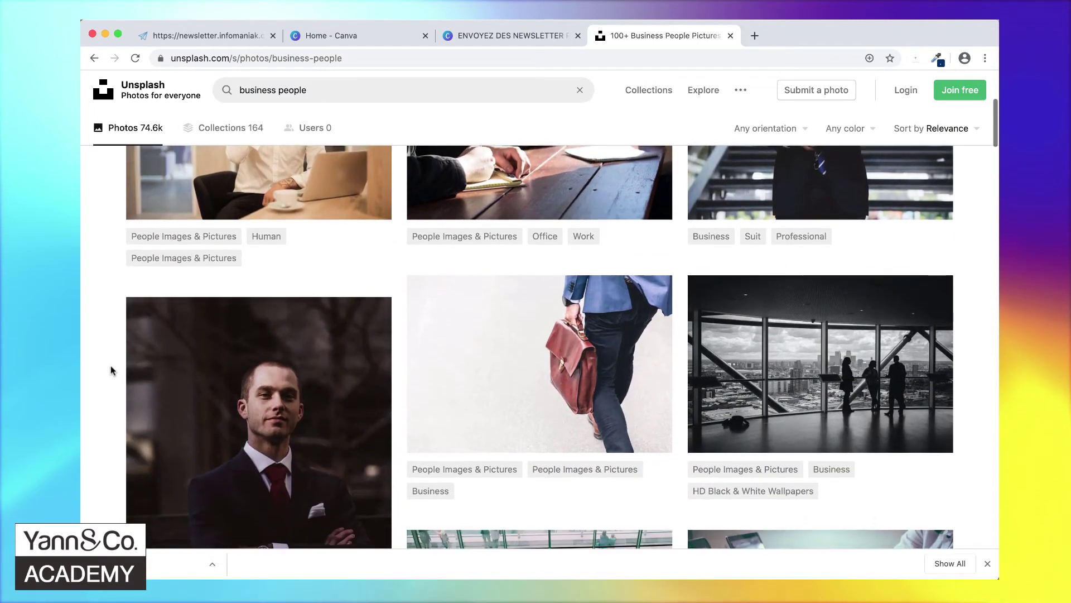
pyautogui.scroll(-5, 111, 370)
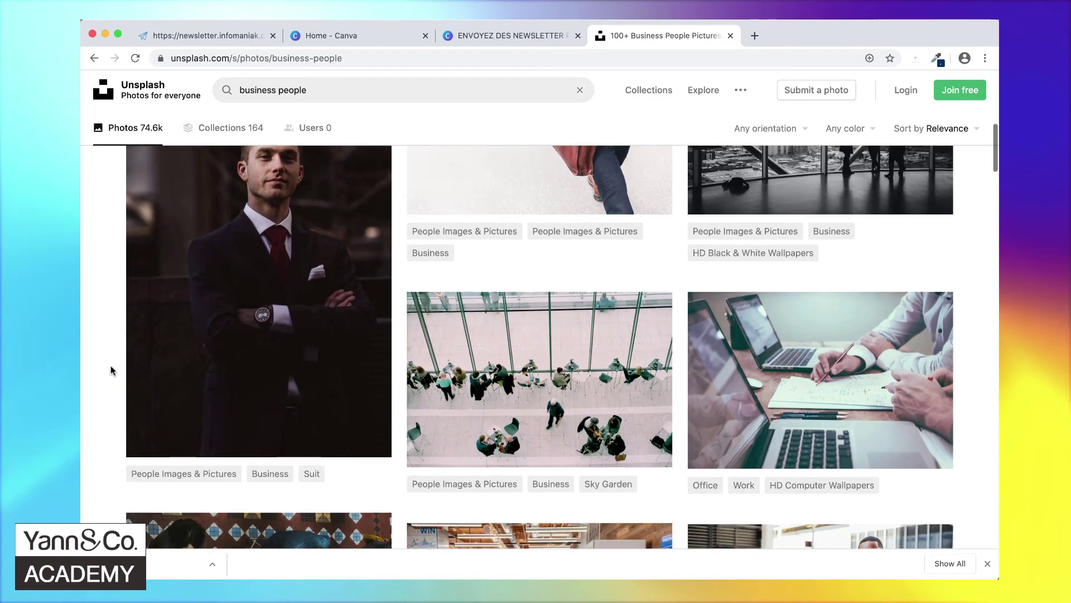
pyautogui.scroll(-7, 111, 370)
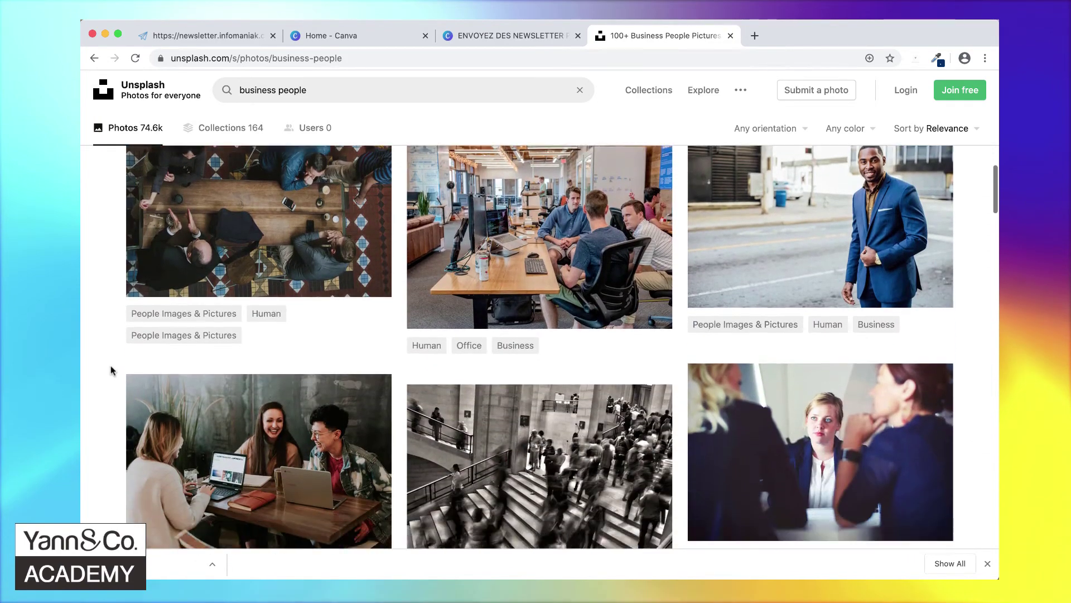
pyautogui.scroll(-3, 112, 370)
pyautogui.scroll(-3, 112, 370)
pyautogui.scroll(-3, 111, 370)
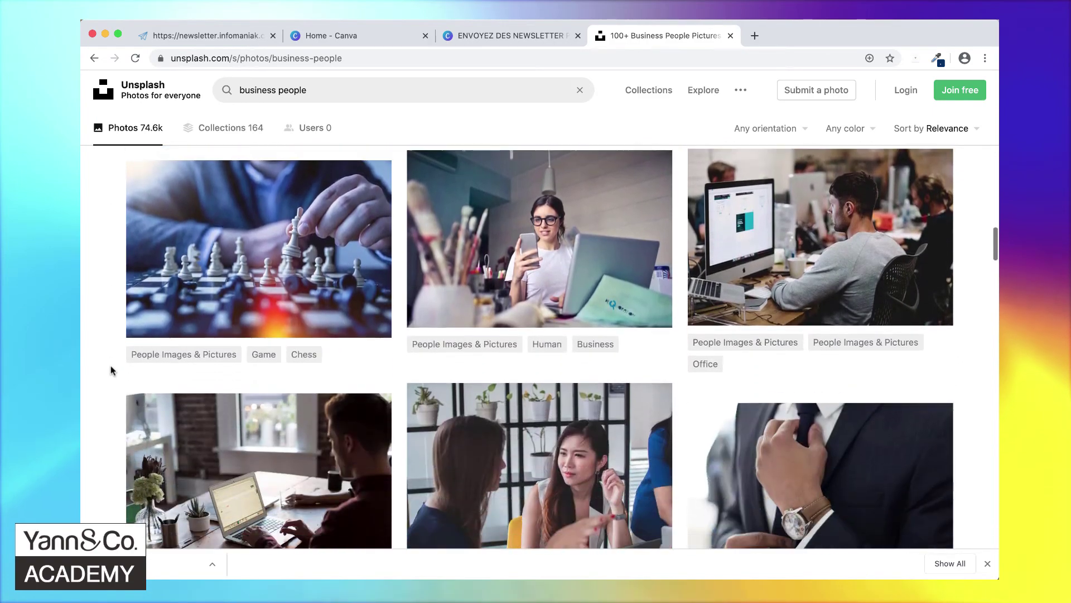
pyautogui.scroll(-5, 112, 370)
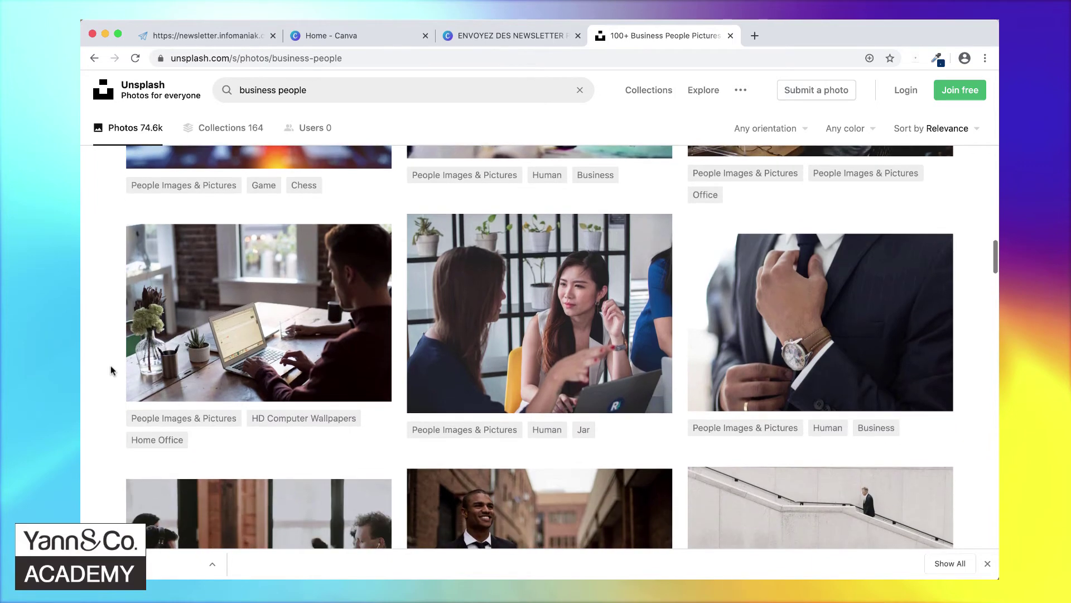
pyautogui.scroll(-5, 112, 370)
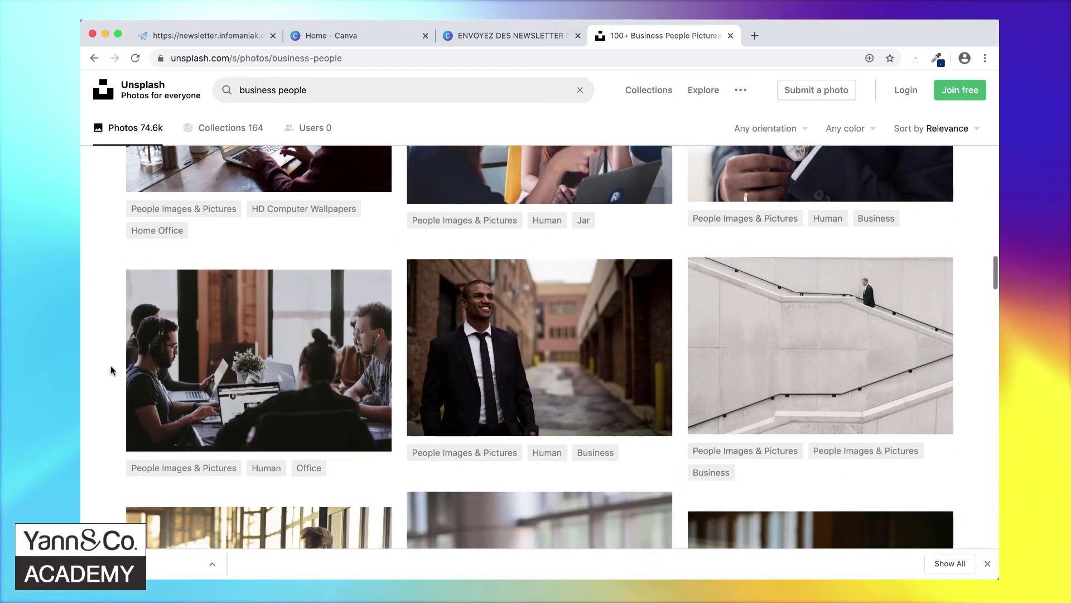
pyautogui.scroll(-8, 112, 370)
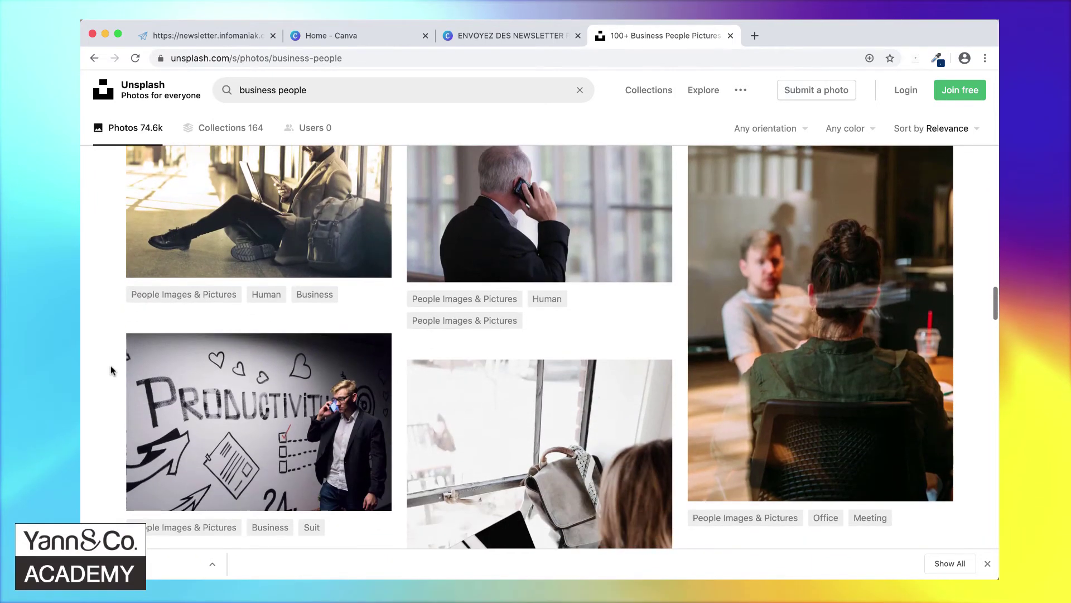
pyautogui.scroll(-8, 112, 370)
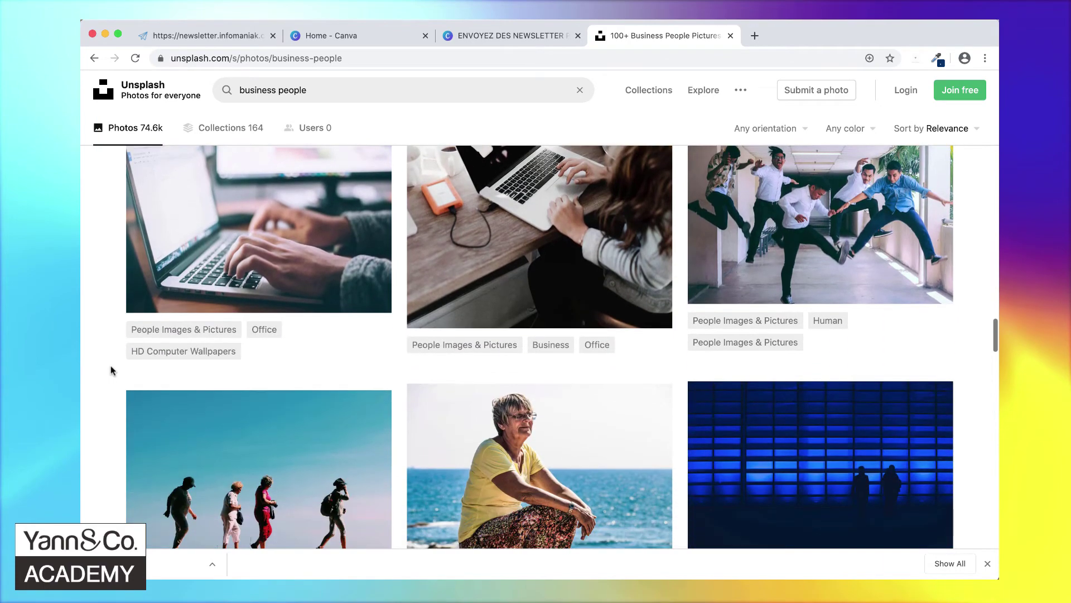
pyautogui.scroll(-7, 112, 370)
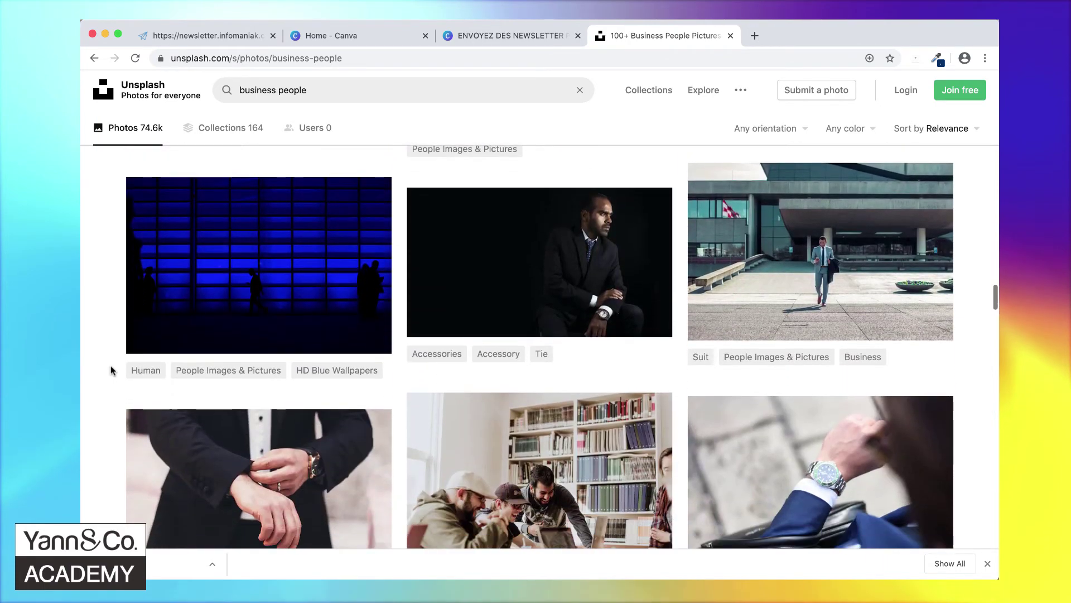
pyautogui.scroll(-2, 112, 370)
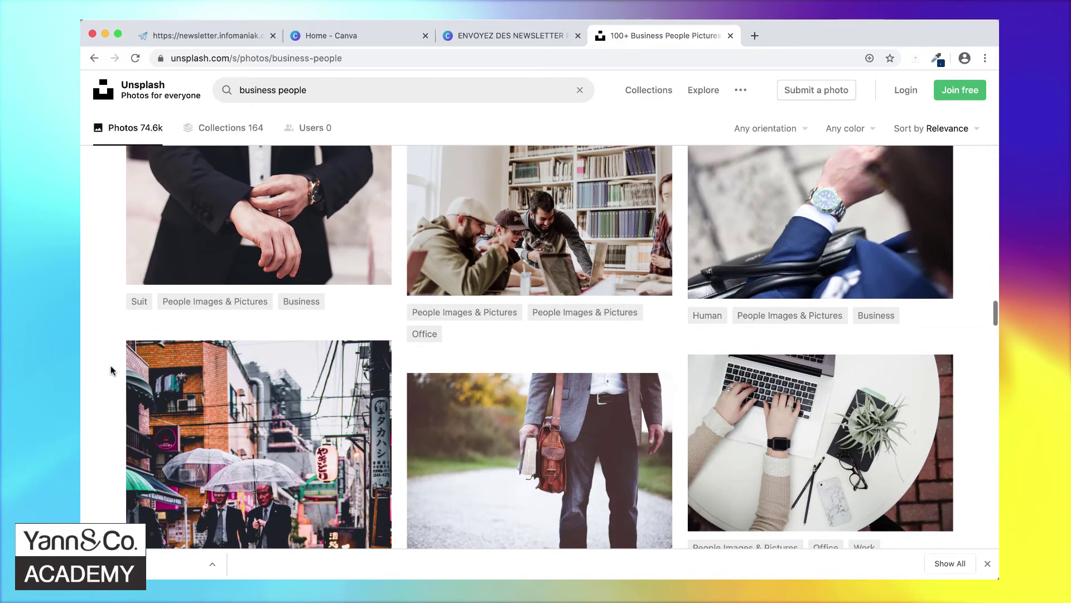
pyautogui.click(548, 239)
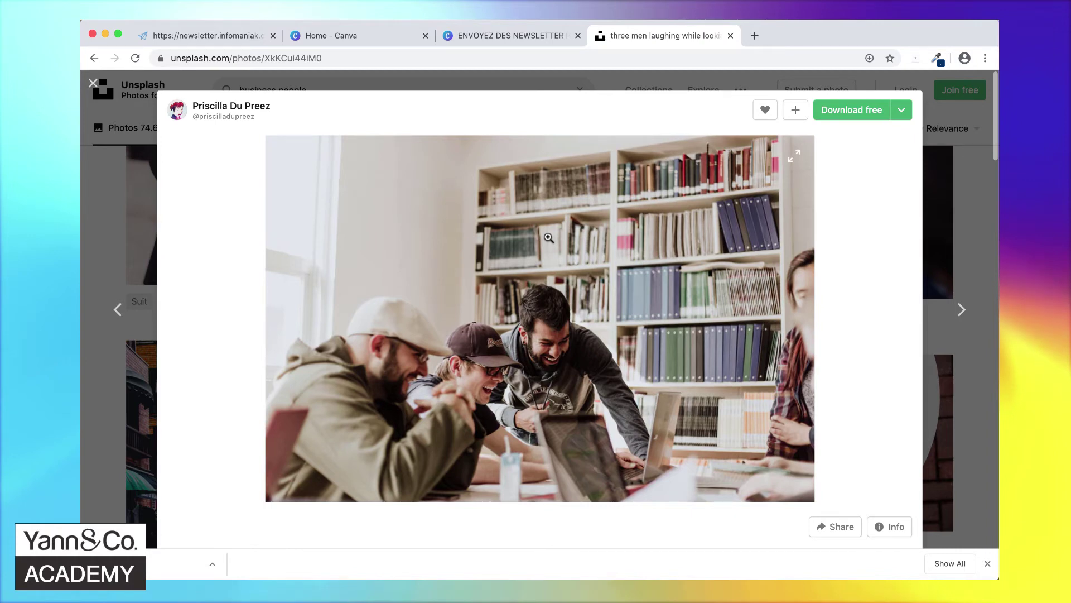
pyautogui.click(858, 114)
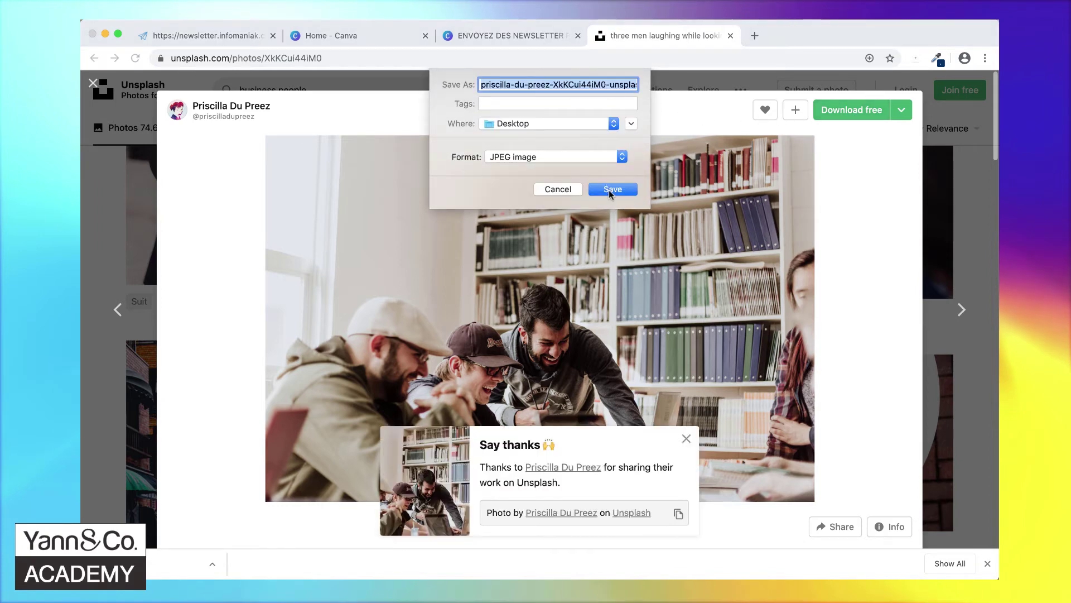
pyautogui.click(609, 190)
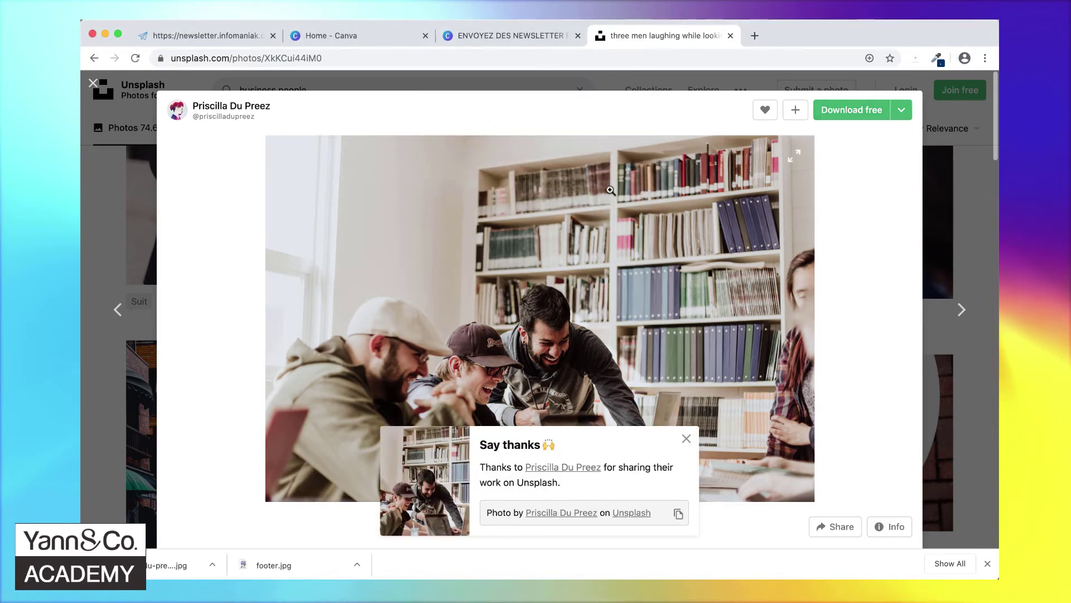
pyautogui.click(497, 35)
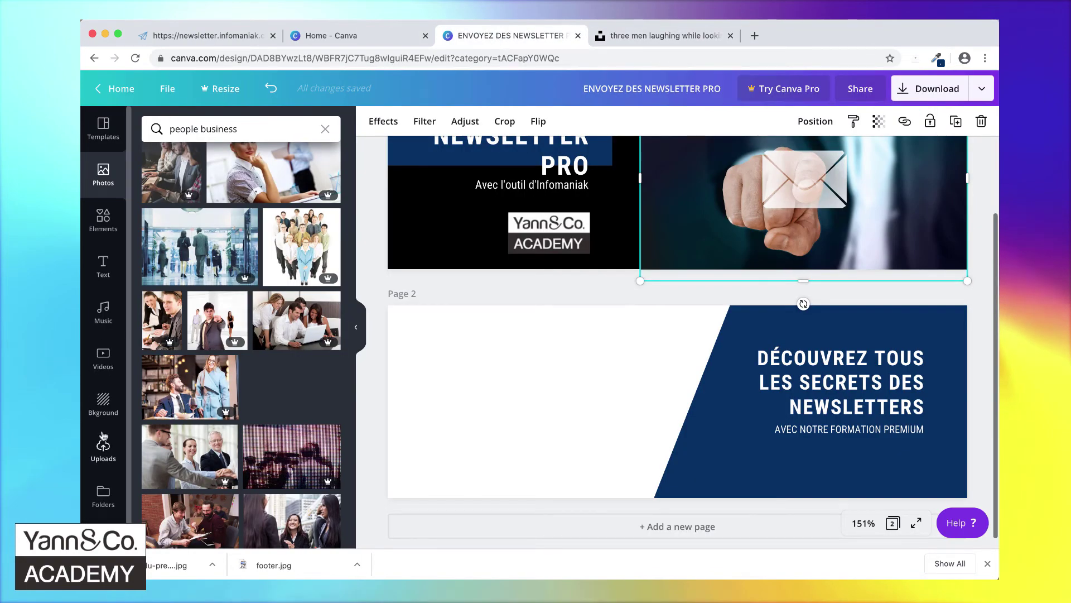
# - Upload the downloaded Unsplash laughing-men photo to Canva and add it to the design
pyautogui.click(102, 451)
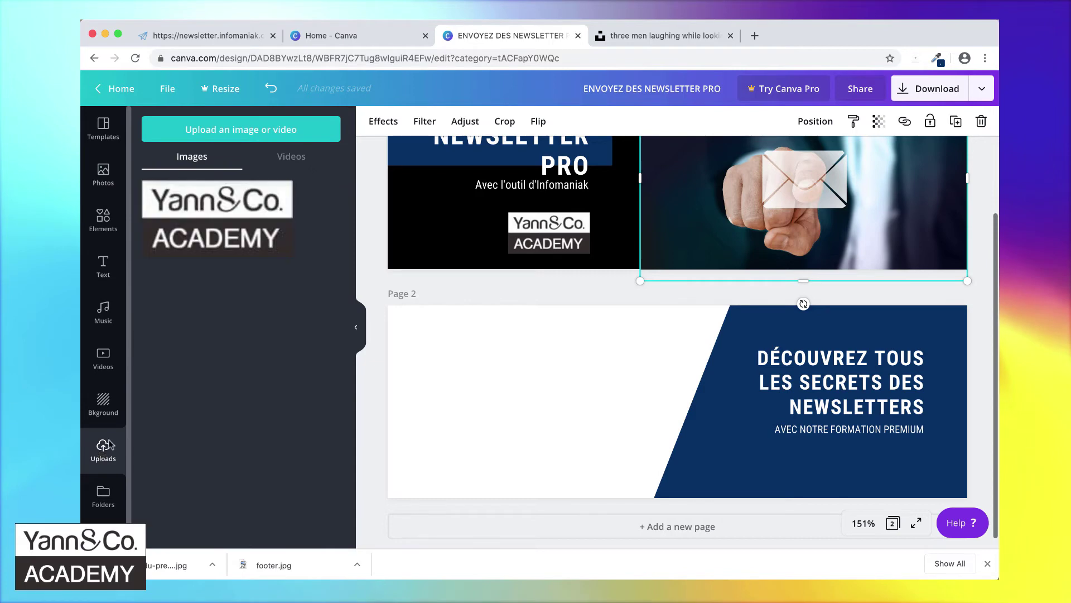
pyautogui.click(269, 132)
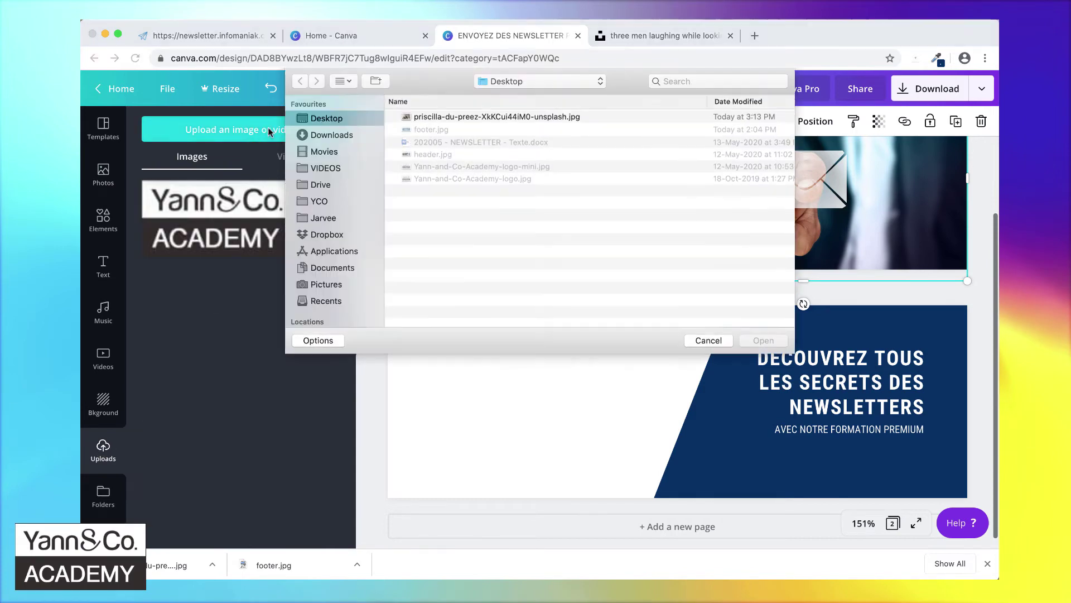
pyautogui.click(505, 117)
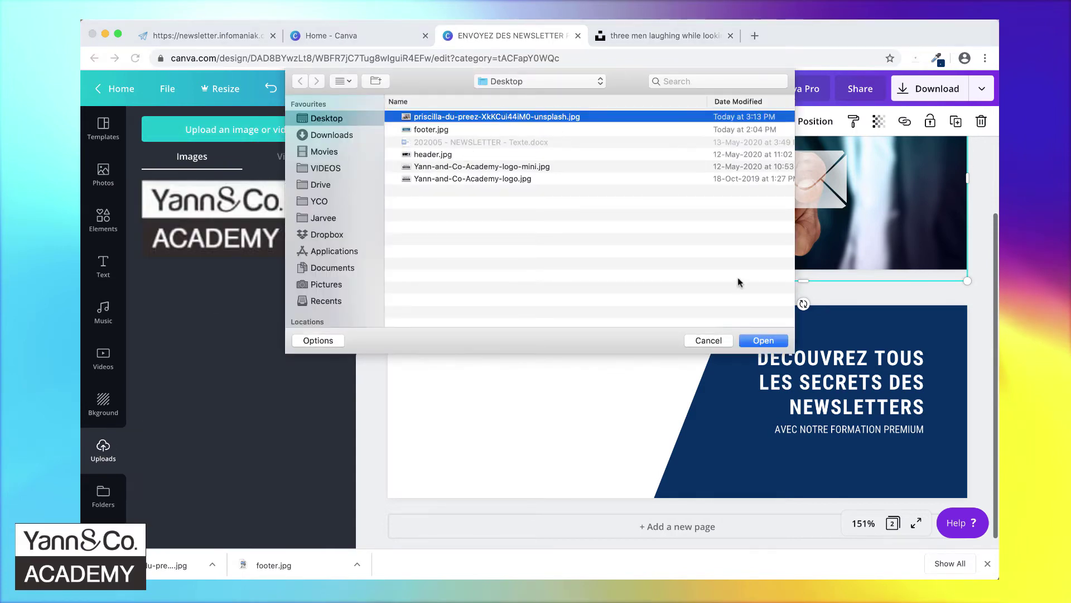
pyautogui.click(765, 341)
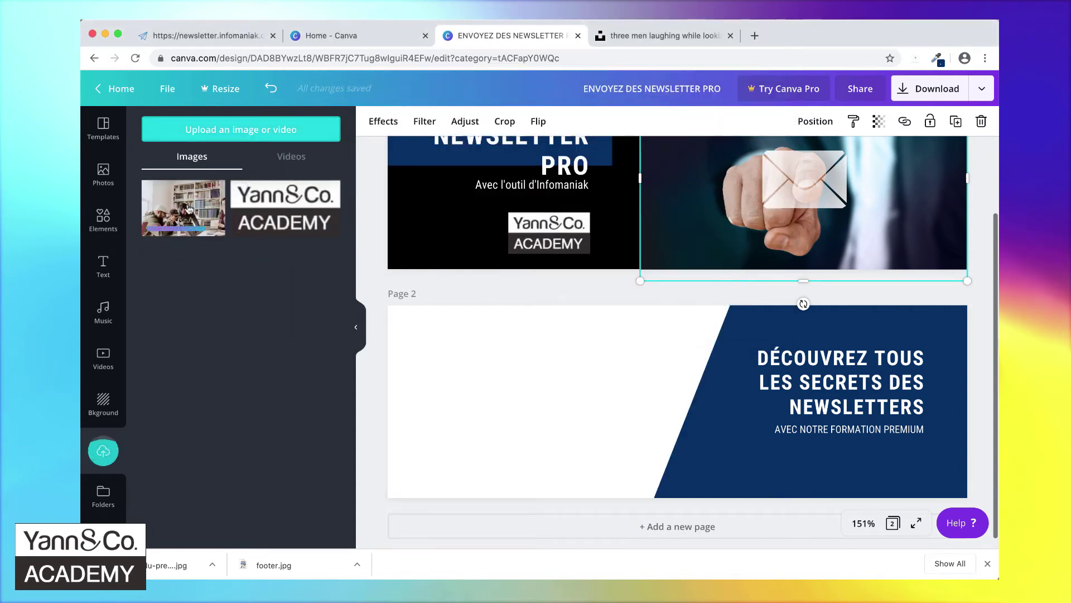
pyautogui.click(188, 210)
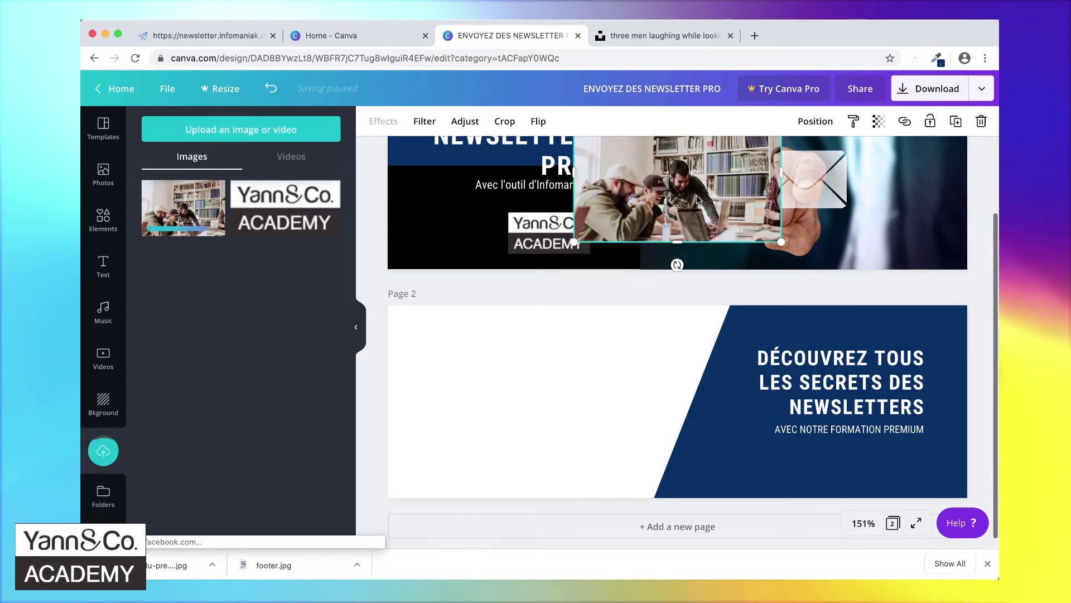
# - Enlarge the photo on page 2's top-left and send it behind the navy text panel
pyautogui.moveTo(712, 198); pyautogui.dragTo(525, 400)
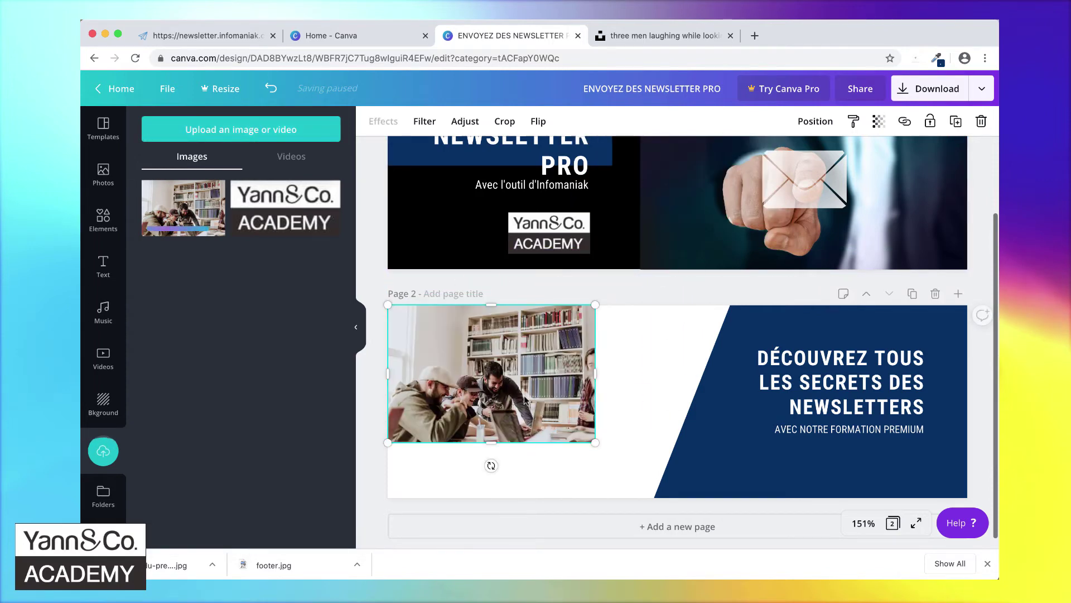
pyautogui.moveTo(592, 451); pyautogui.dragTo(794, 562)
pyautogui.moveTo(625, 446); pyautogui.dragTo(624, 399)
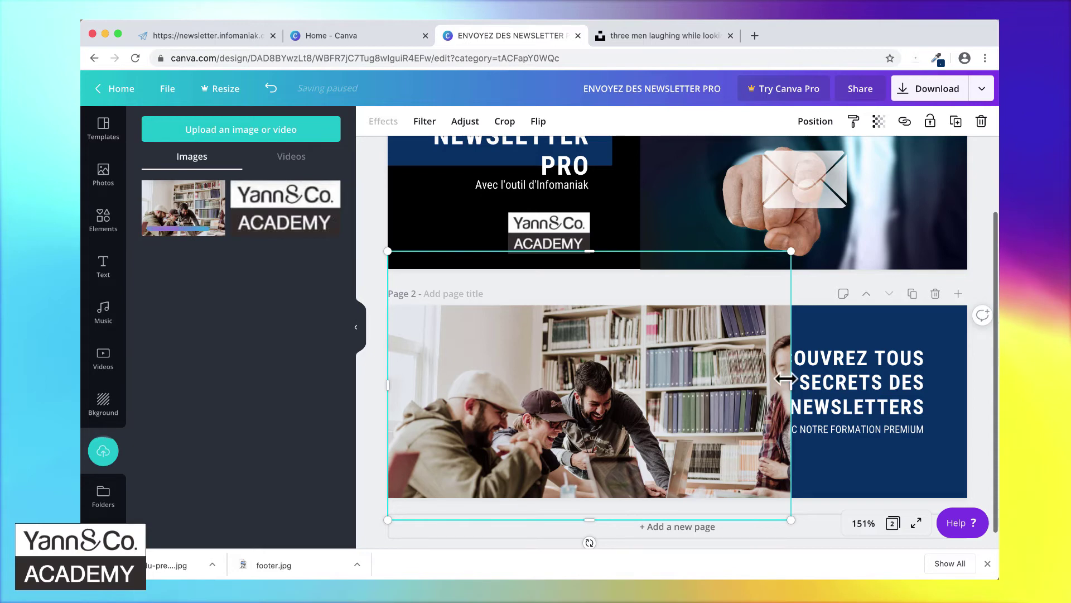
pyautogui.rightClick(610, 350)
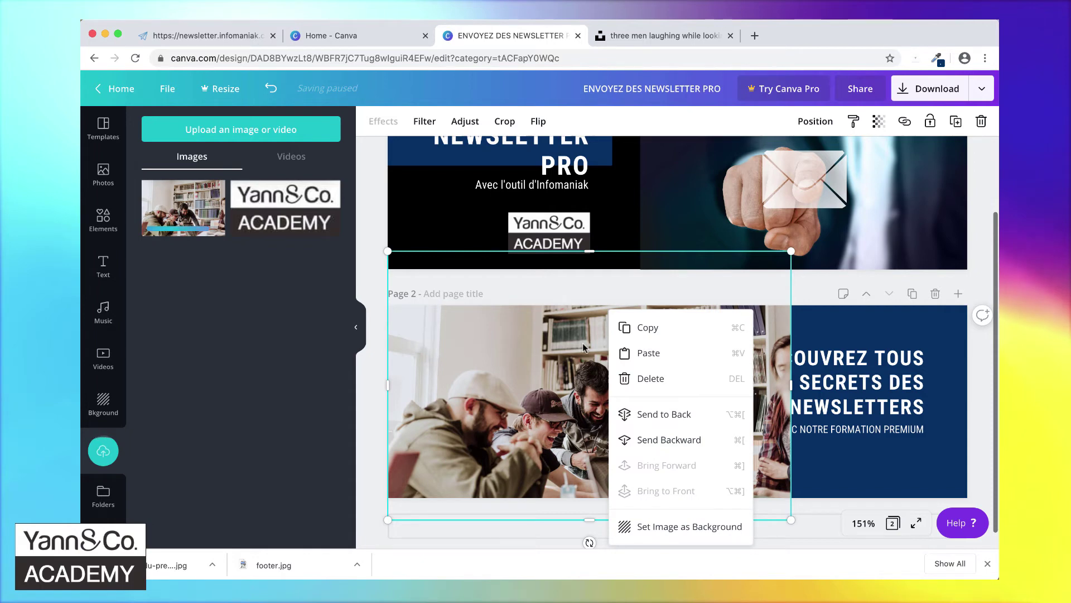
pyautogui.click(663, 416)
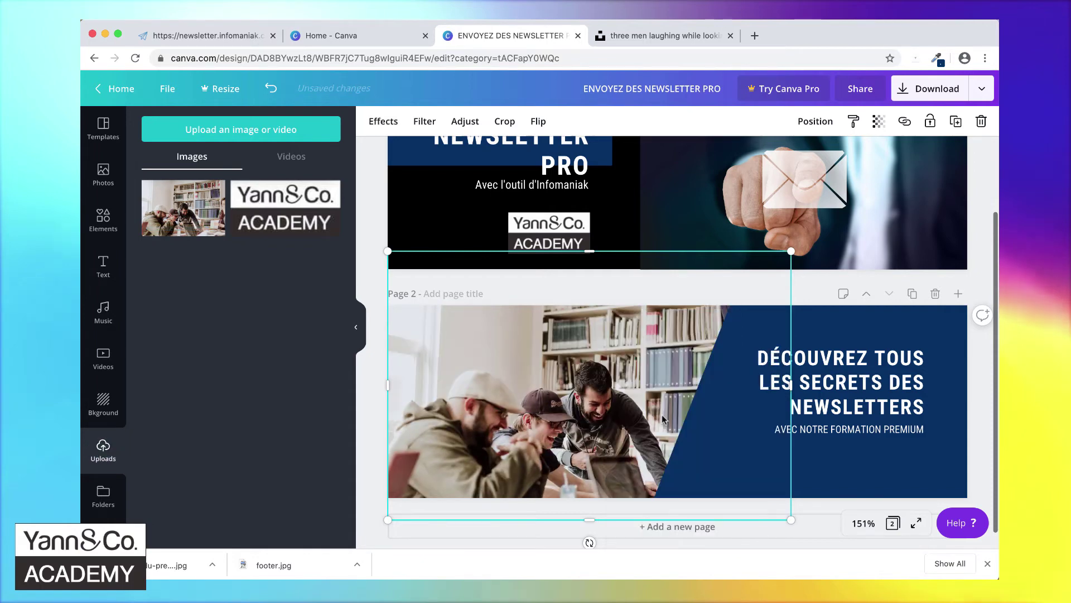
pyautogui.moveTo(608, 421); pyautogui.dragTo(606, 403)
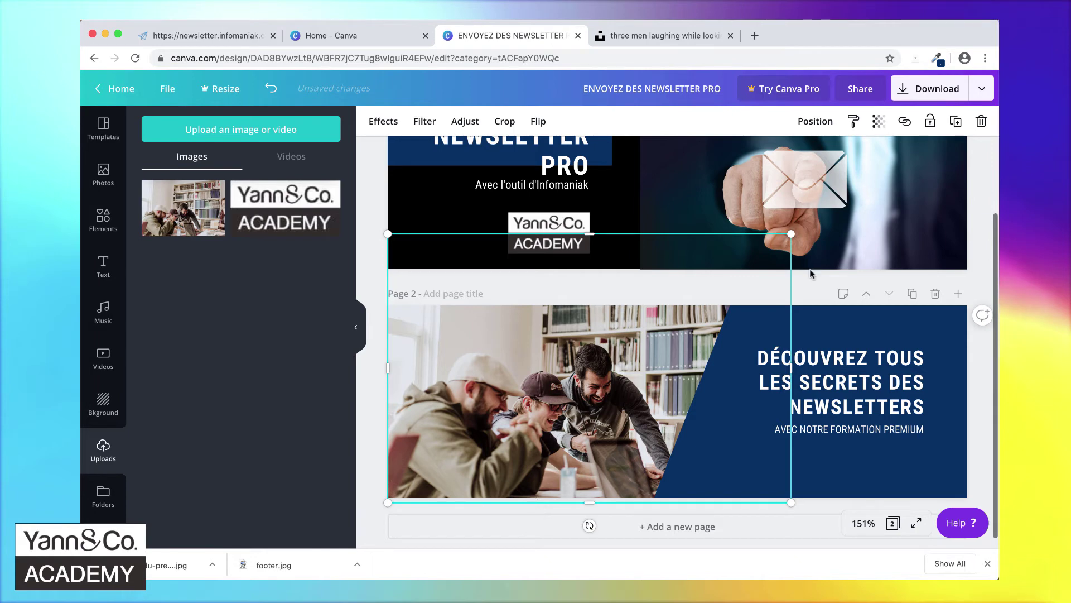
# - Download only page 2 of the design in JPG format
pyautogui.click(943, 96)
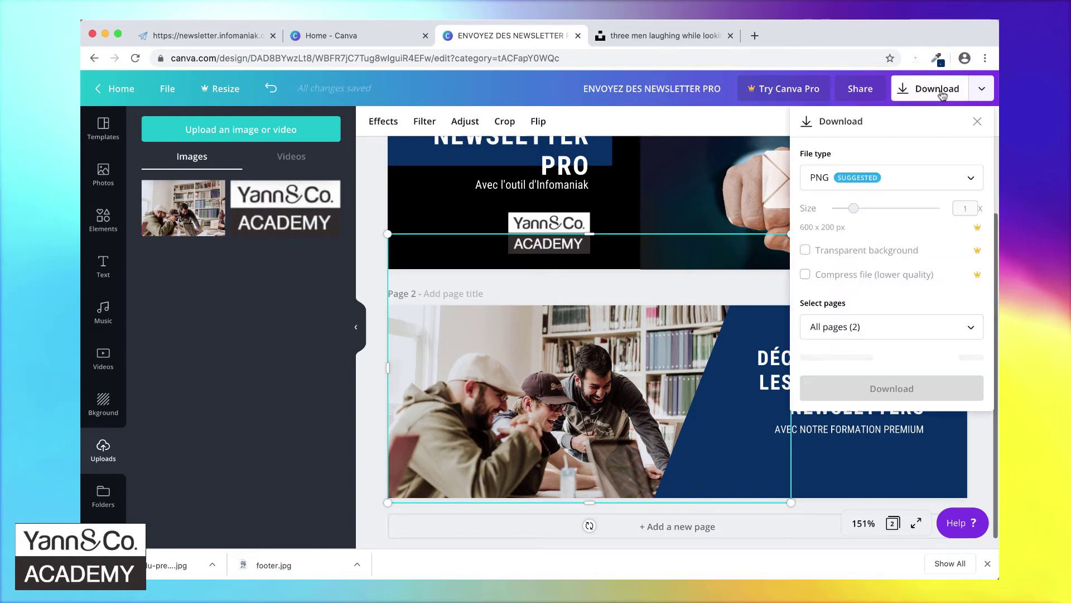
pyautogui.click(842, 329)
pyautogui.click(858, 437)
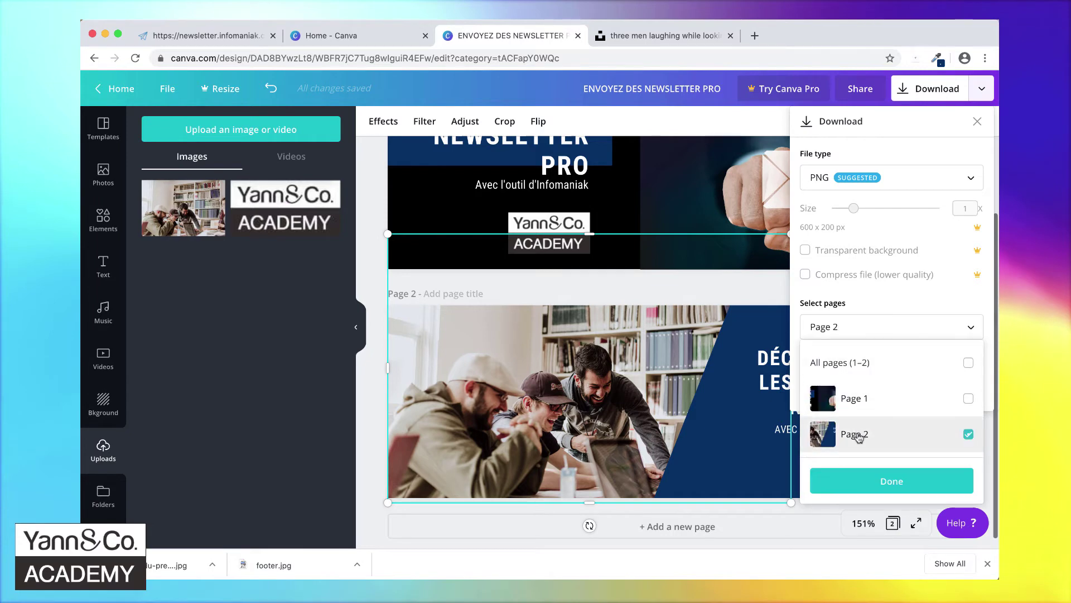
pyautogui.click(882, 186)
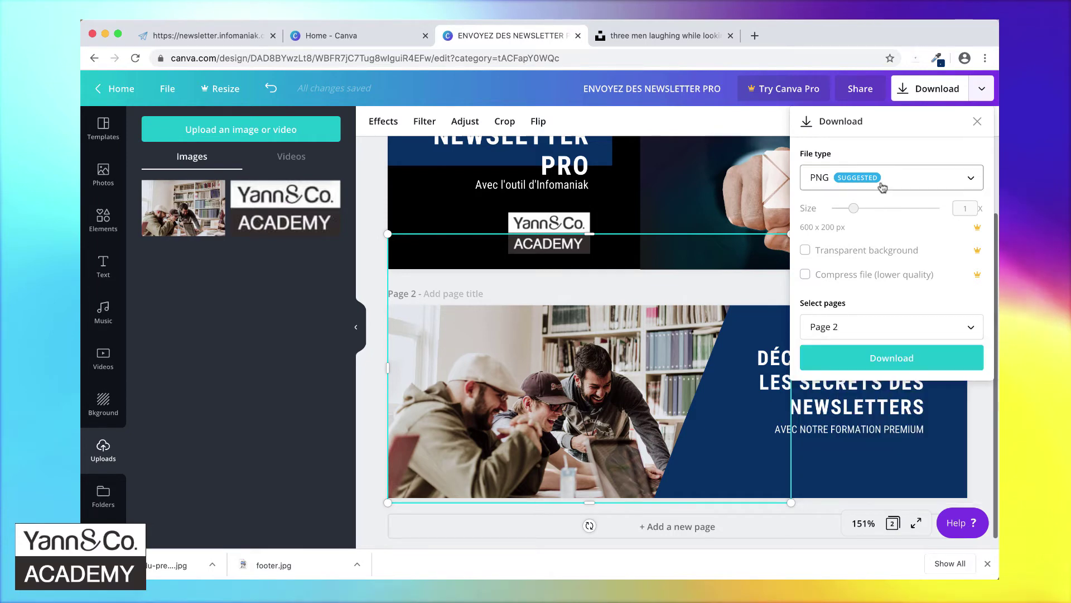
pyautogui.click(890, 177)
pyautogui.click(839, 229)
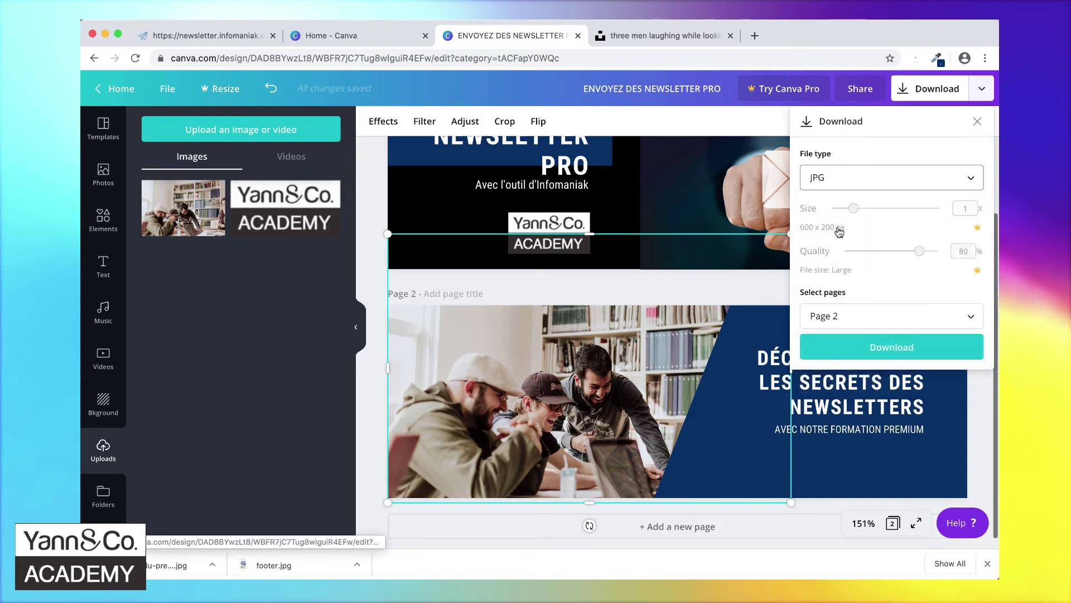
pyautogui.click(892, 350)
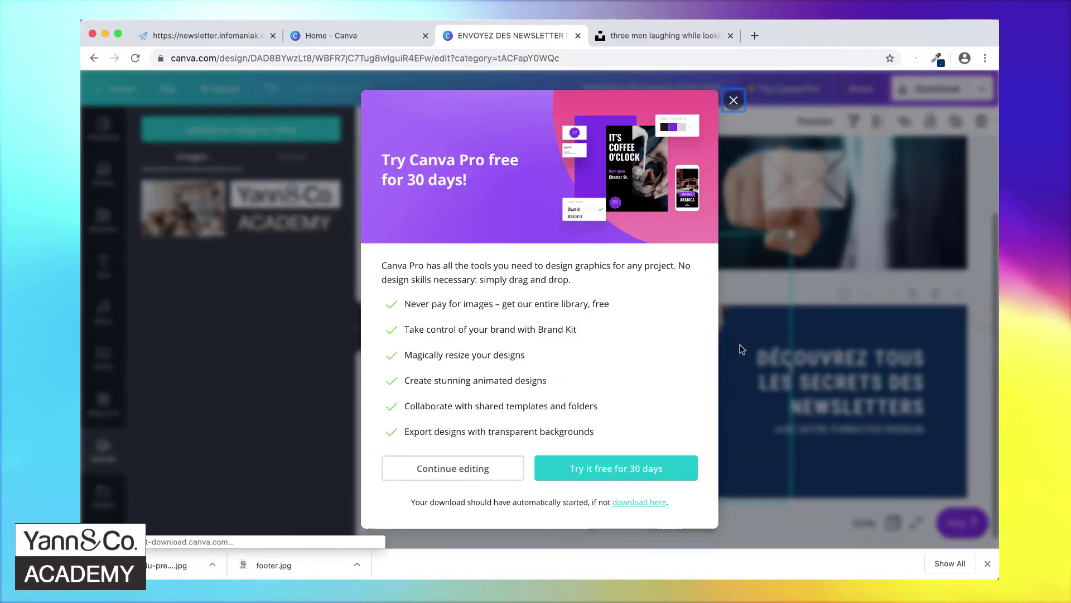
# - Save the download as footer.jpg, replacing the existing Desktop file, and return to the newsletter editor
pyautogui.write('foo')
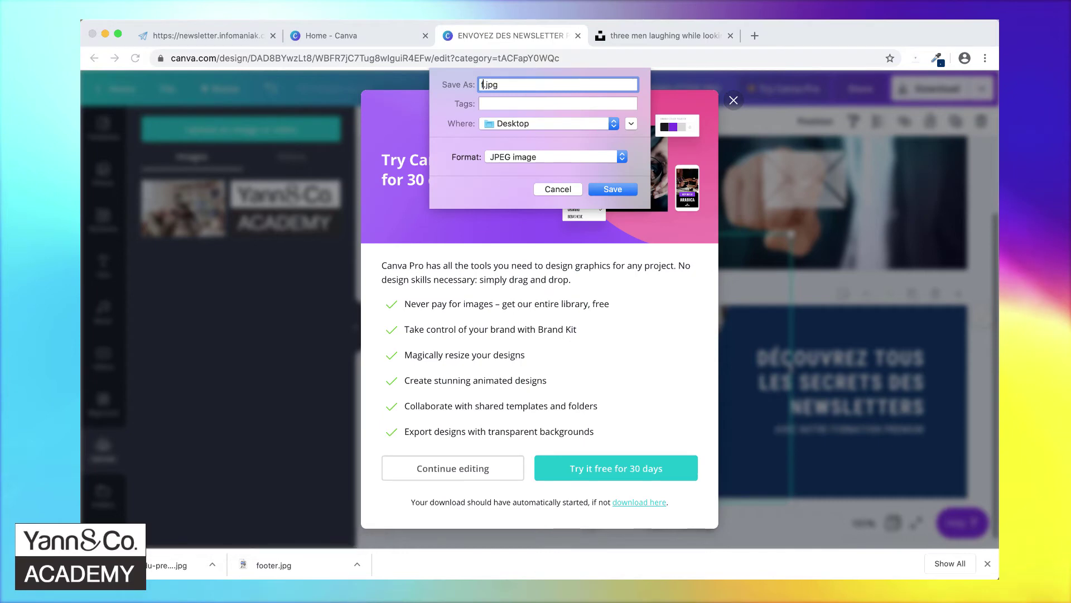
pyautogui.write('ter')
pyautogui.press('Return')
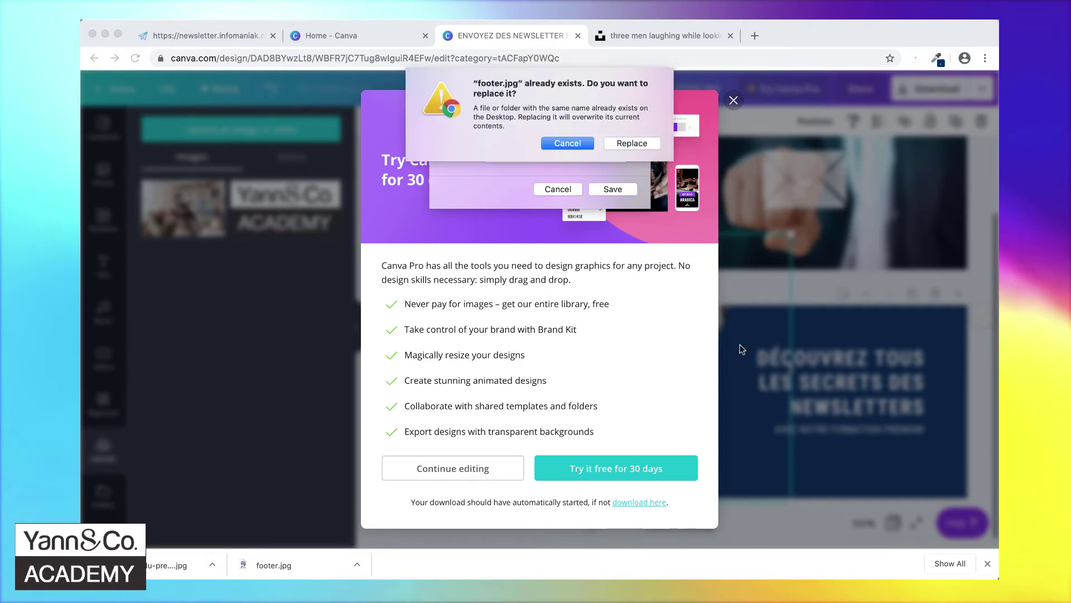
pyautogui.click(636, 144)
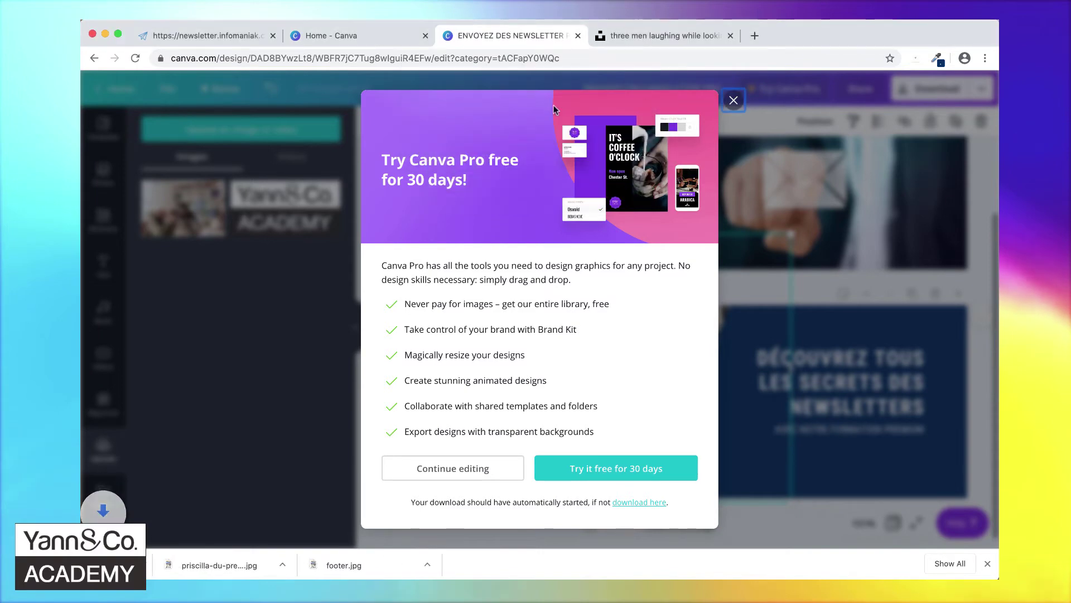
pyautogui.click(207, 35)
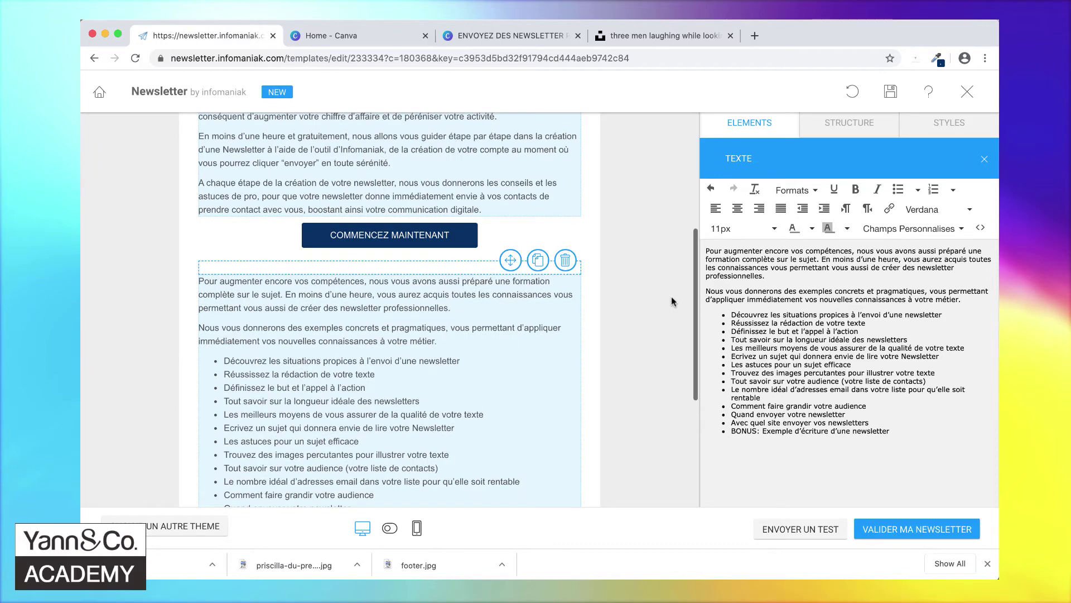
# - Review the newsletter's text sections and open a section's Structure settings (white background, 0px spacing)
pyautogui.scroll(4, 671, 296)
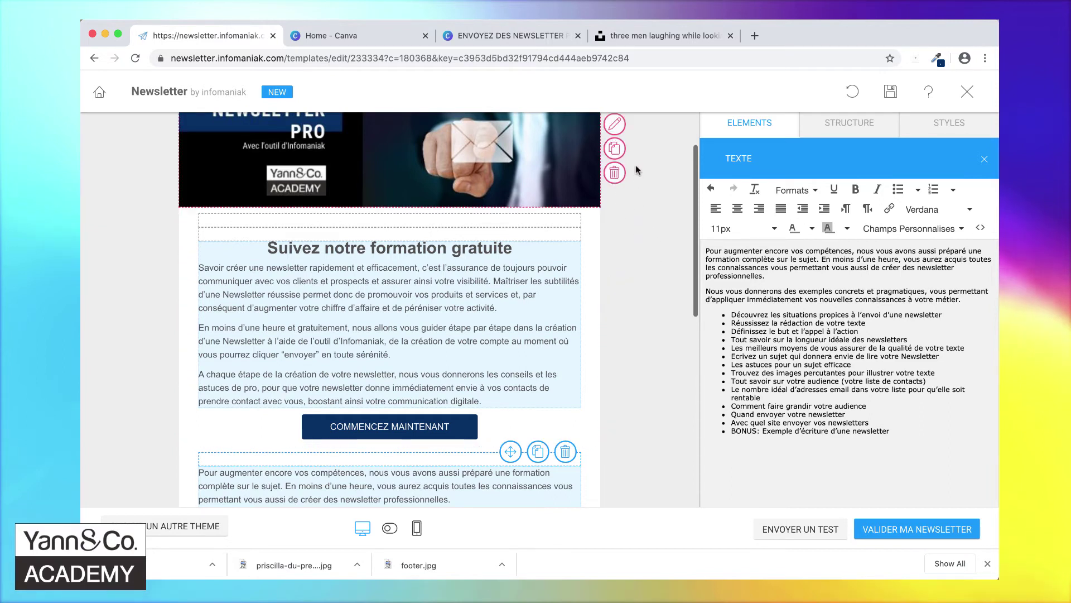
pyautogui.scroll(-5, 645, 269)
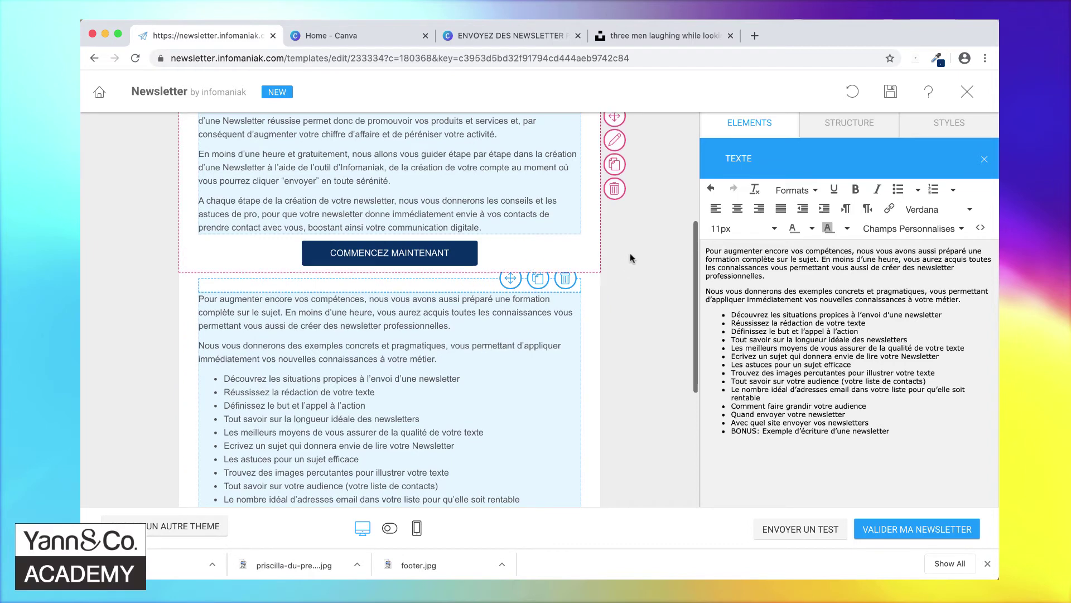
pyautogui.scroll(6, 630, 253)
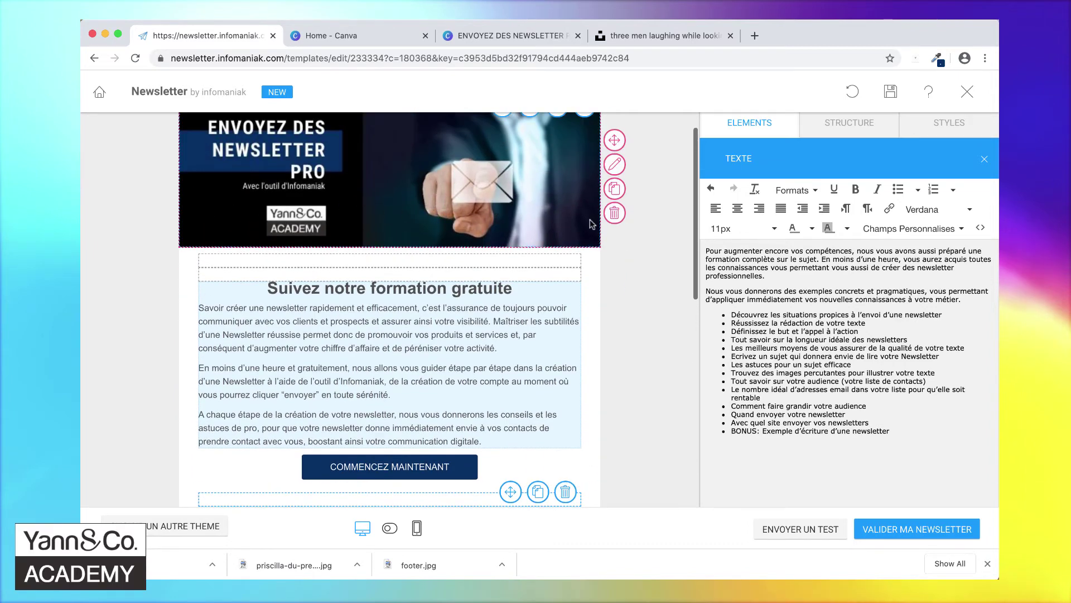
pyautogui.click(615, 164)
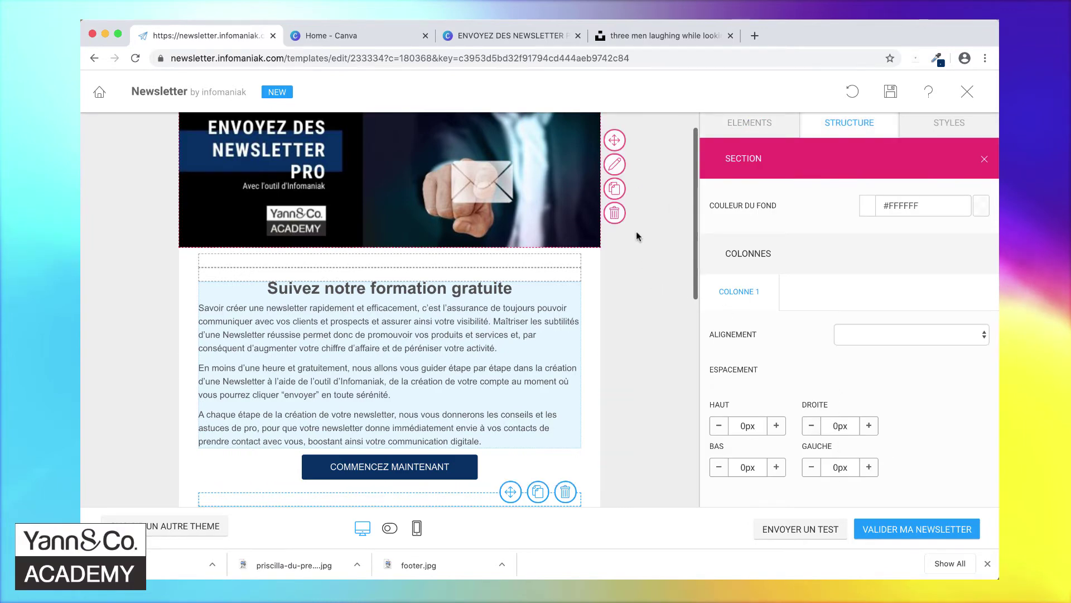
pyautogui.scroll(-4, 637, 231)
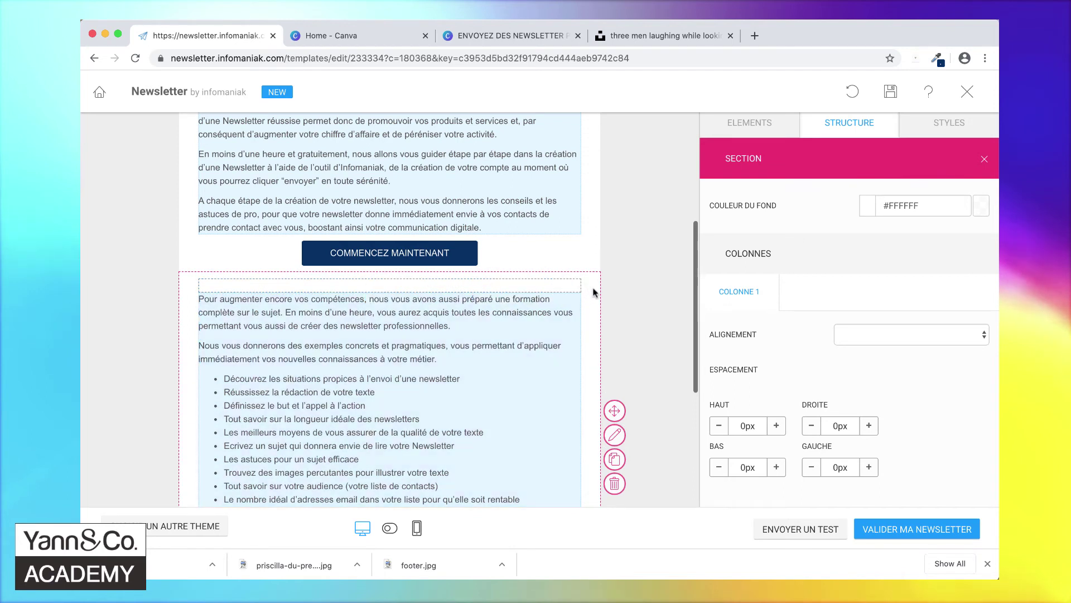
# - Insert an empty one-column structure block below the COMMENCEZ MAINTENANT button
pyautogui.click(848, 124)
pyautogui.moveTo(815, 199); pyautogui.dragTo(538, 304)
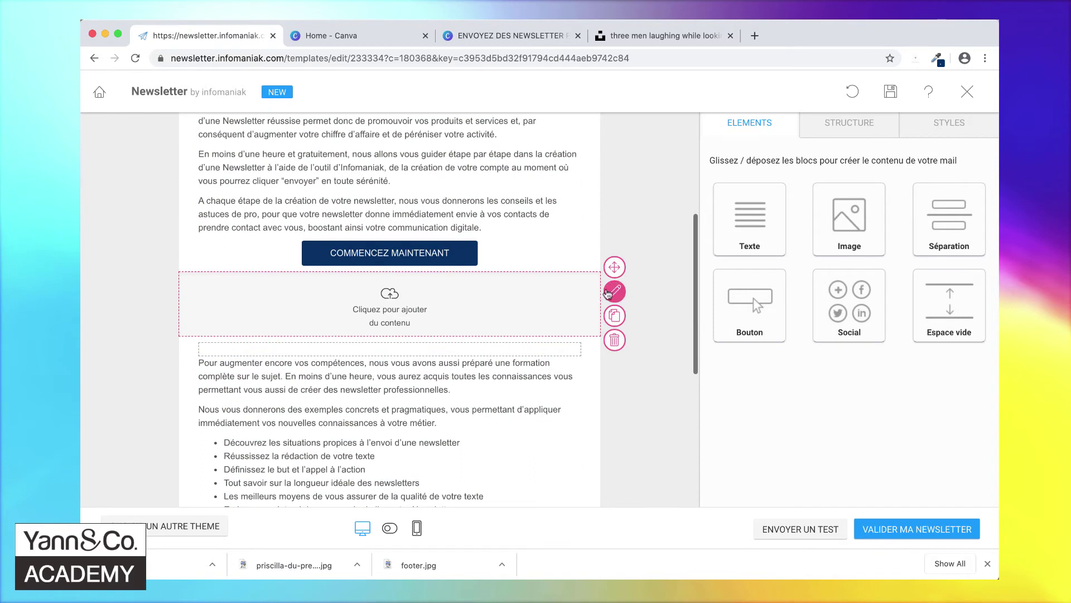
pyautogui.click(615, 292)
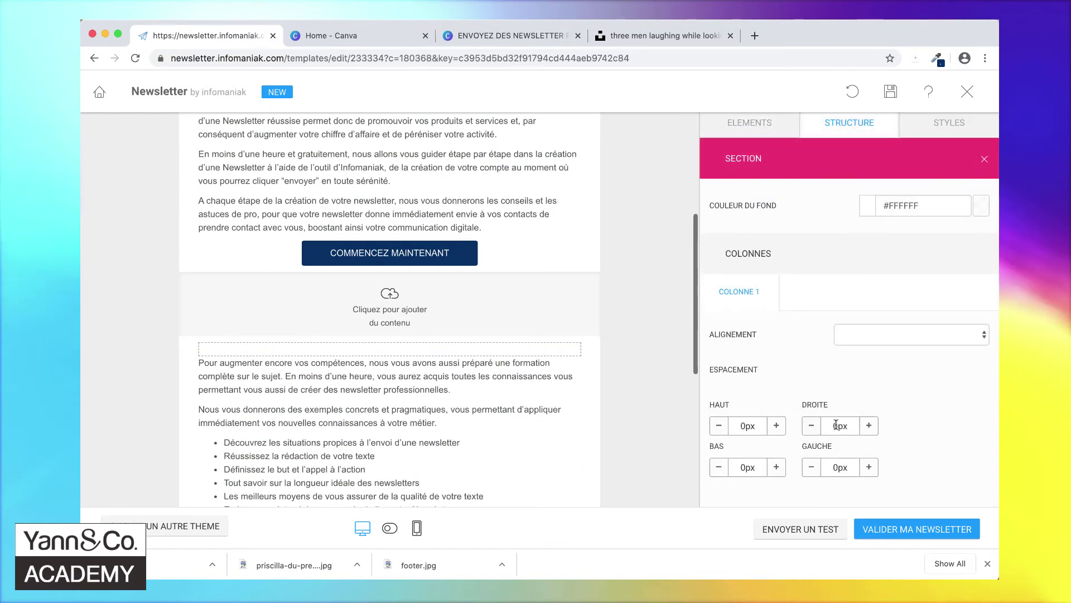
pyautogui.click(545, 319)
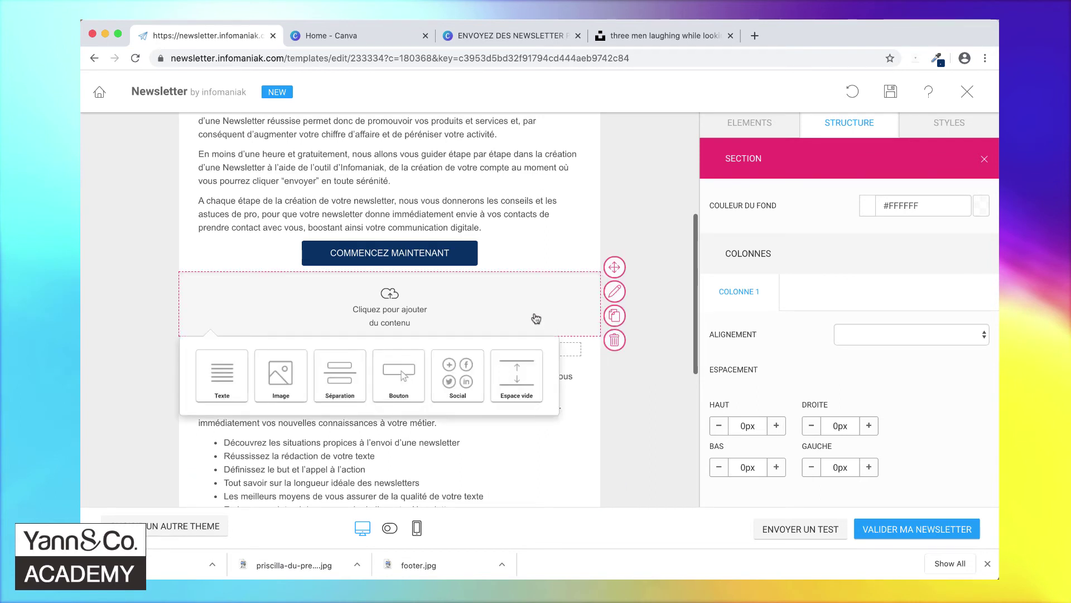
# - Add an image to the new section by uploading and inserting footer.jpg
pyautogui.click(280, 369)
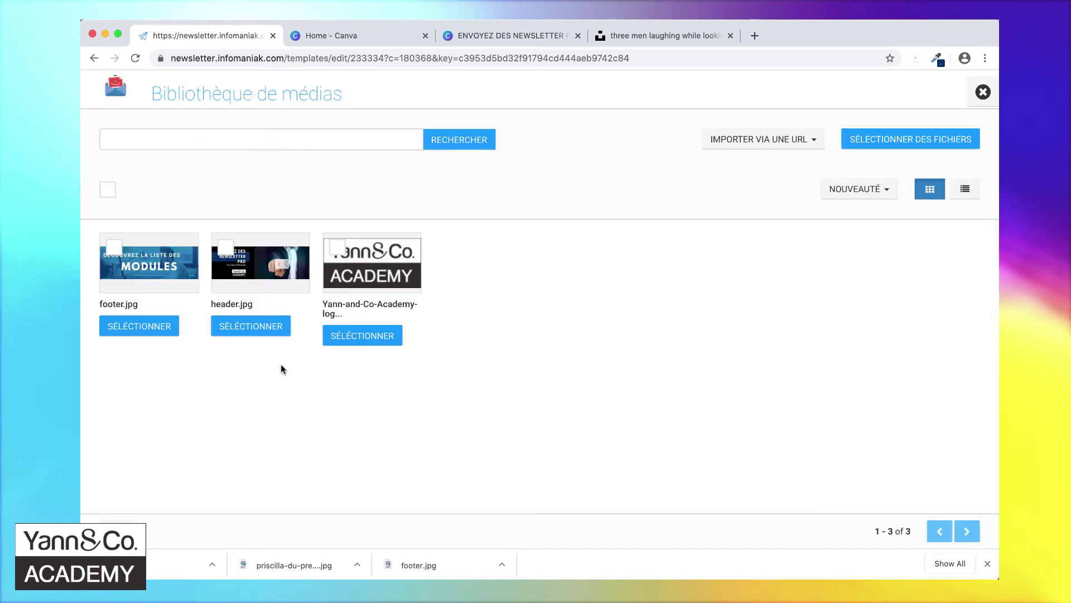
pyautogui.click(888, 139)
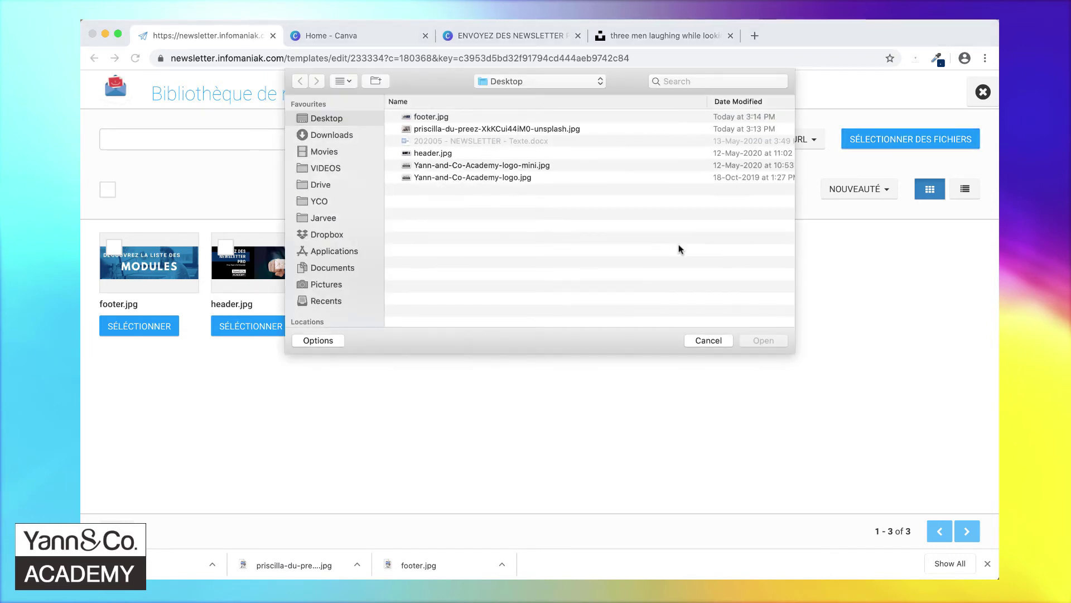
pyautogui.doubleClick(417, 117)
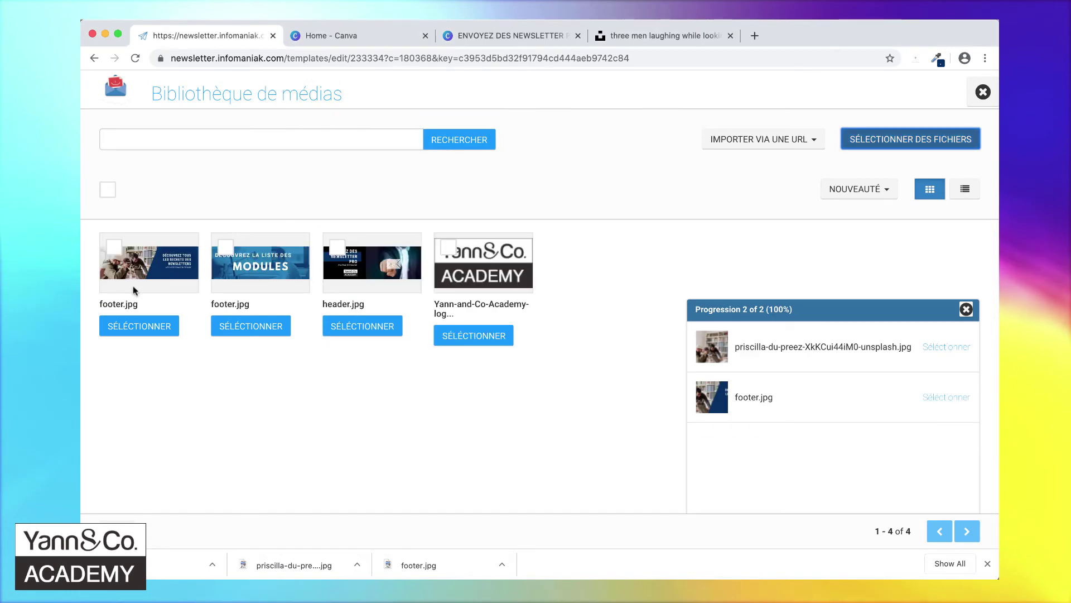
pyautogui.click(140, 327)
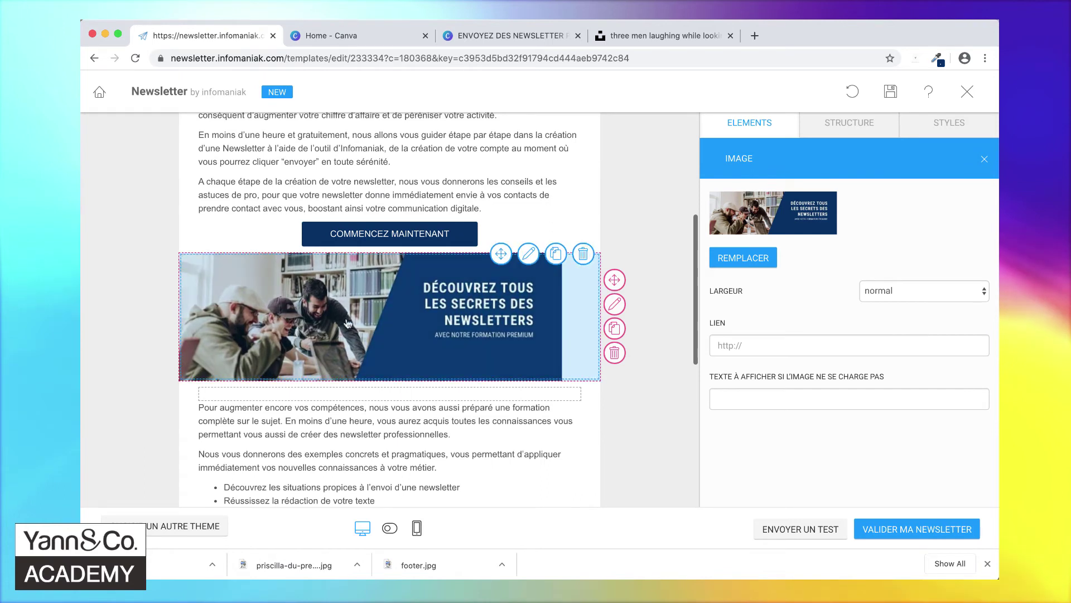
# - Set the footer.jpg banner's width (LARGEUR) to 100%
pyautogui.click(920, 296)
pyautogui.click(903, 303)
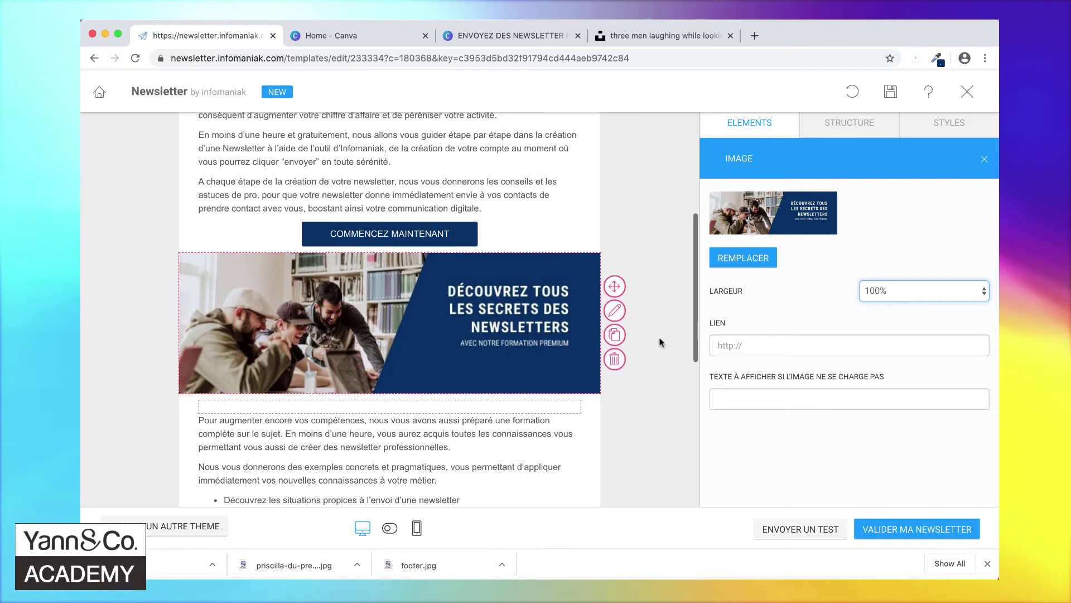
pyautogui.scroll(5, 671, 343)
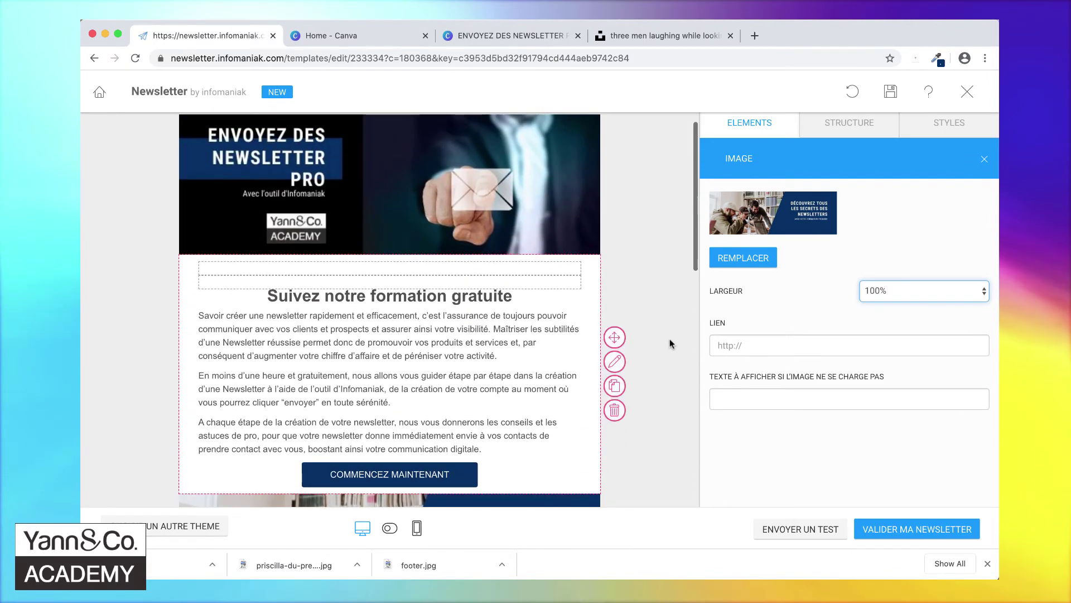
pyautogui.scroll(-8, 671, 343)
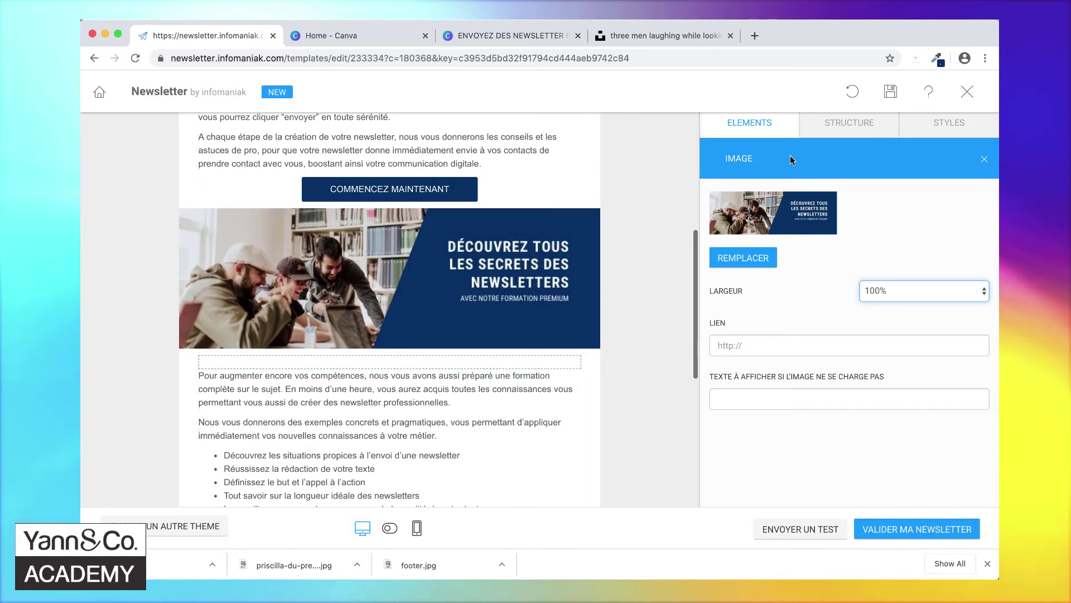
# - Move the 'Pour augmenter encore vos compétences' paragraph into a new text block above the banner
pyautogui.click(748, 125)
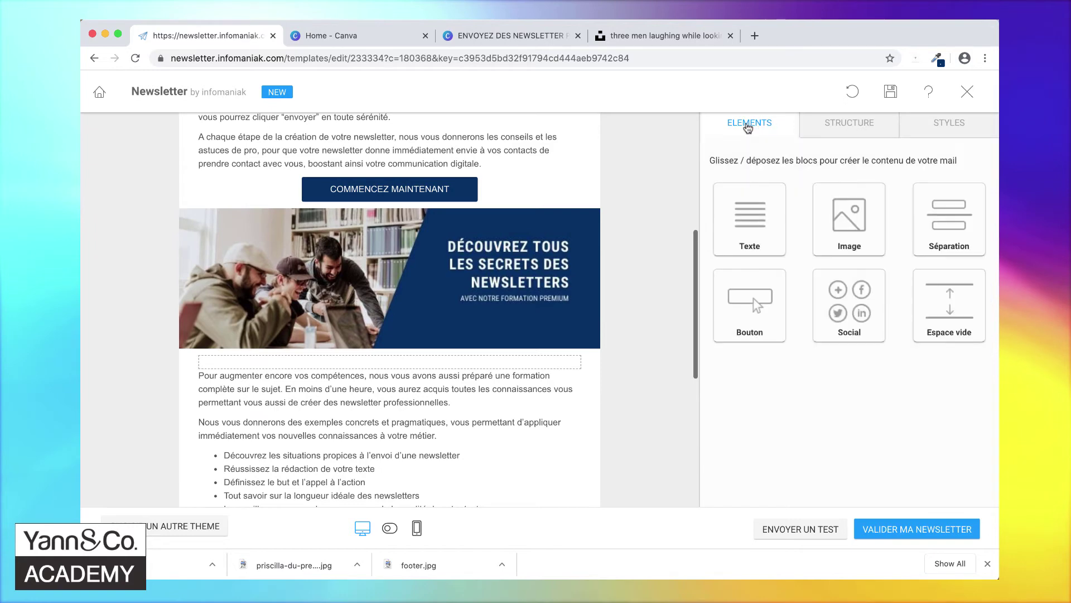
pyautogui.moveTo(748, 234); pyautogui.dragTo(443, 246)
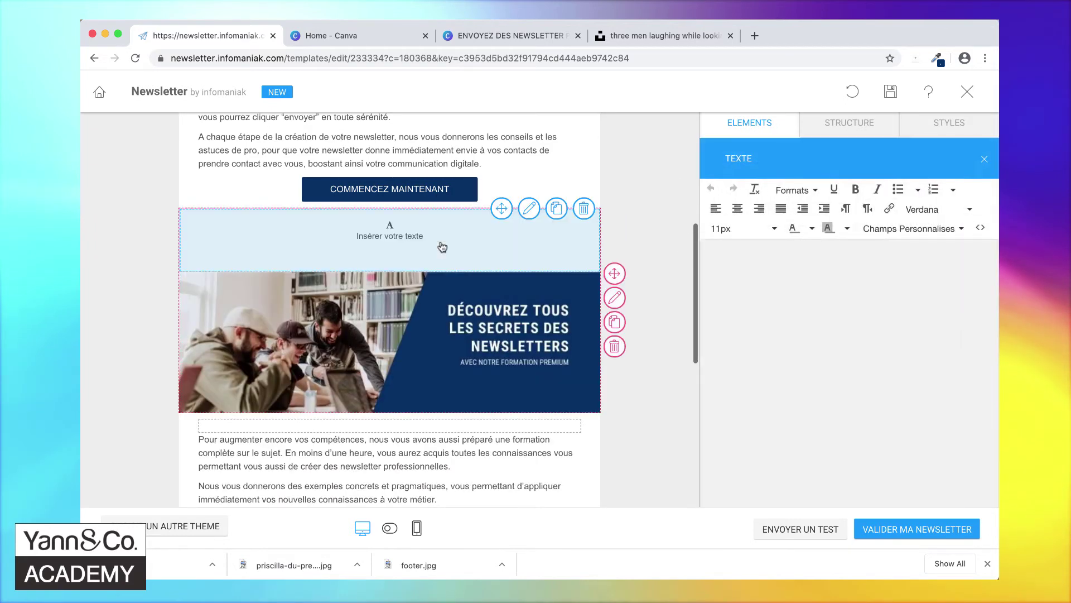
pyautogui.click(399, 473)
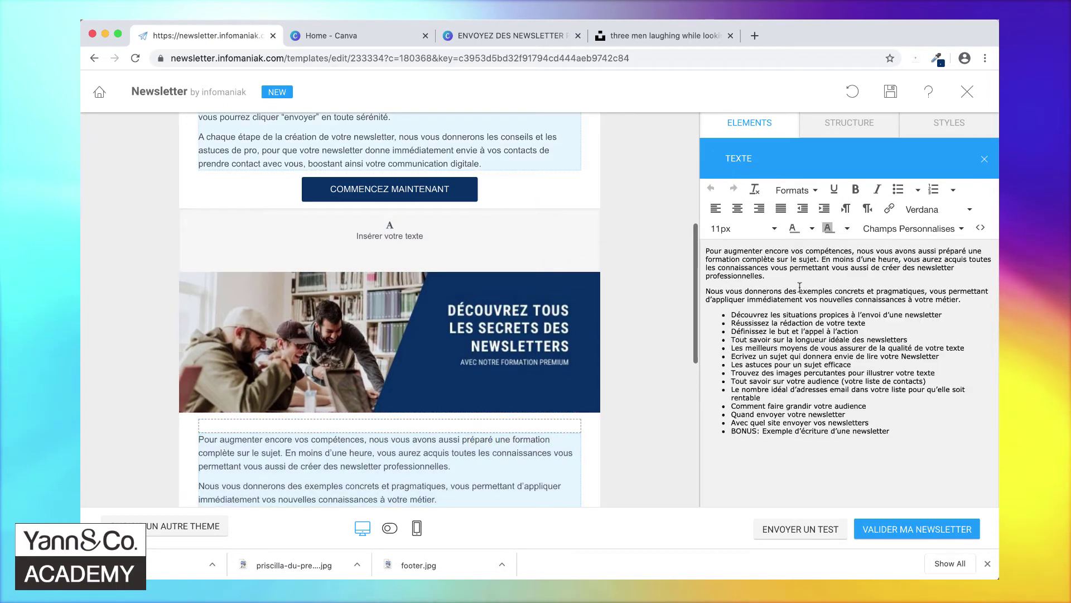
pyautogui.moveTo(773, 275); pyautogui.dragTo(676, 249)
pyautogui.press('super+c')
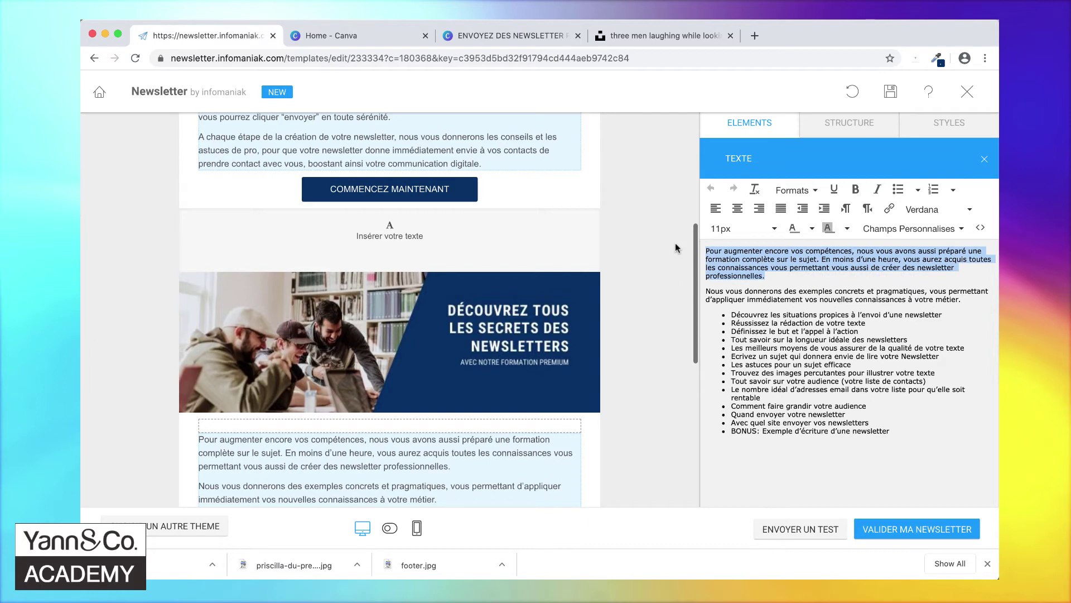
pyautogui.press('BackSpace')
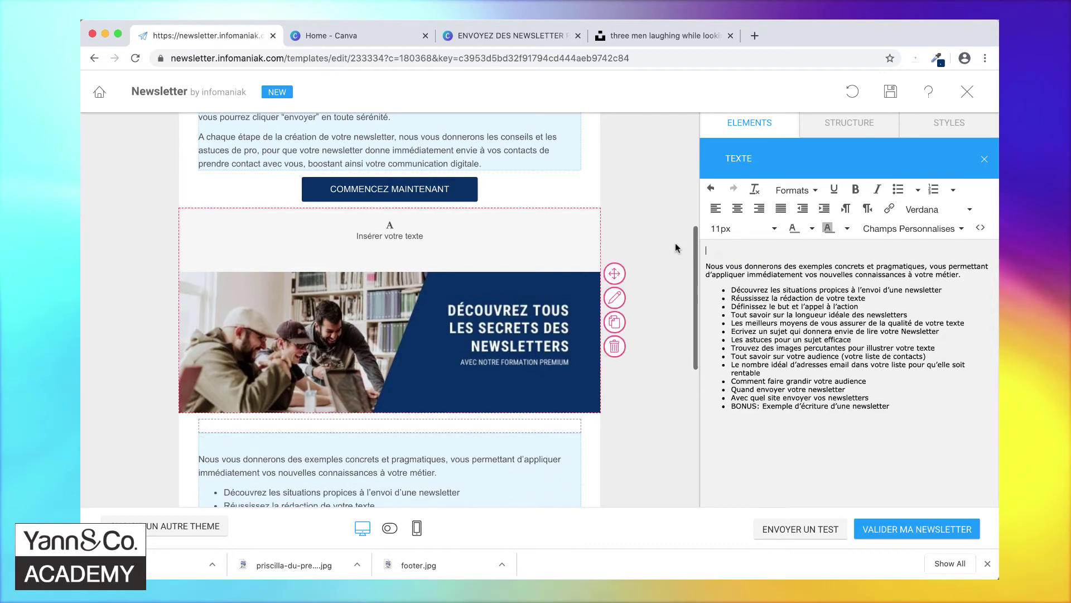
pyautogui.press('BackSpace')
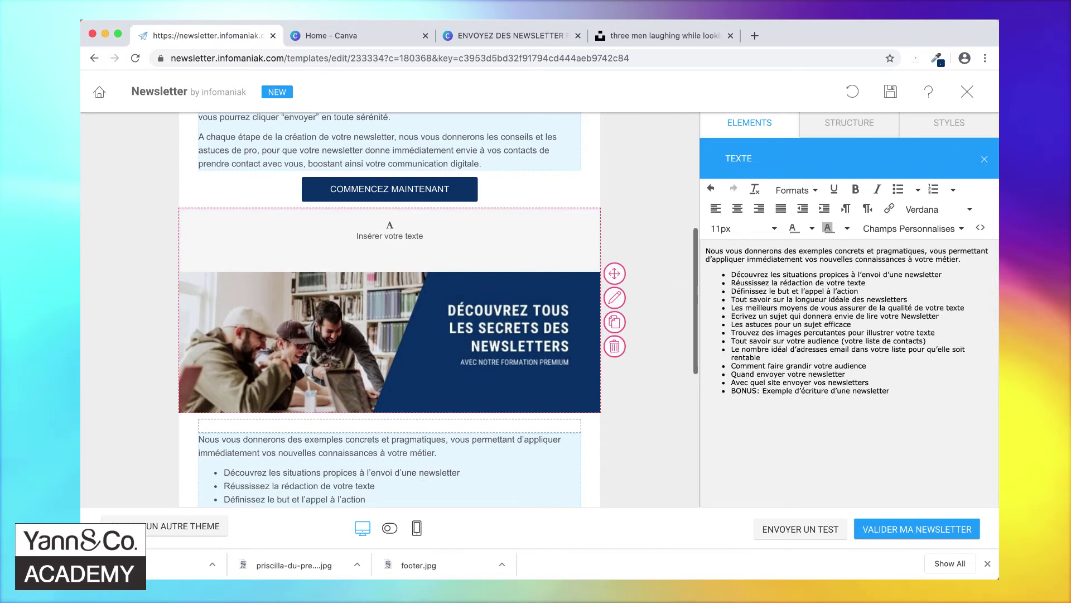
pyautogui.click(414, 246)
pyautogui.click(834, 357)
pyautogui.press('super+v')
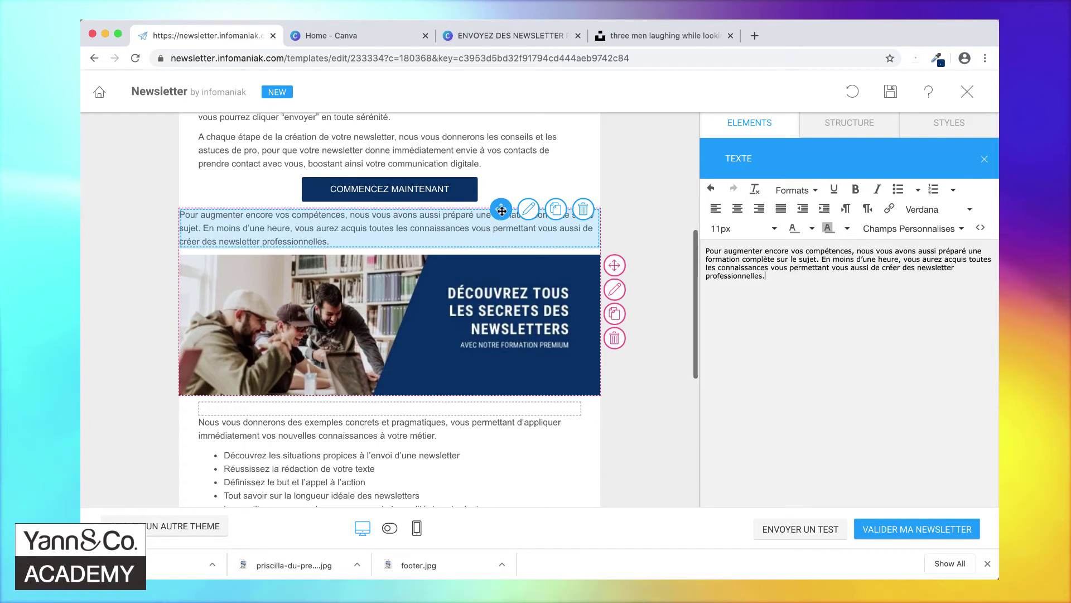
# - Reorder so the COMMENCEZ MAINTENANT button sits above the paragraph block
pyautogui.moveTo(501, 210); pyautogui.dragTo(501, 218)
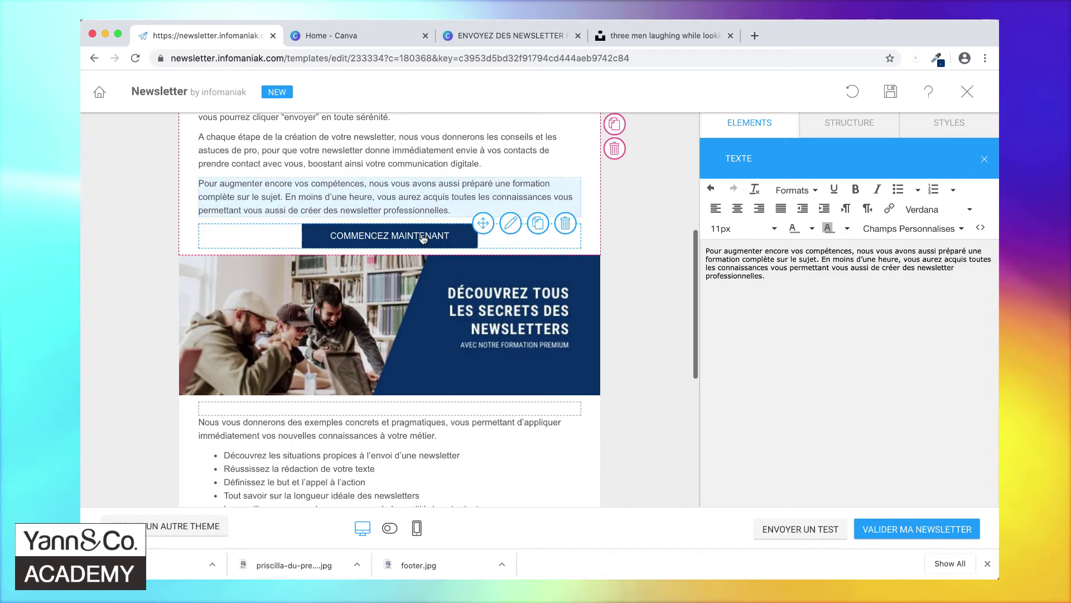
pyautogui.moveTo(484, 223)
pyautogui.mouseDown()
pyautogui.moveTo(553, 210)
pyautogui.moveTo(485, 204)
pyautogui.mouseUp()
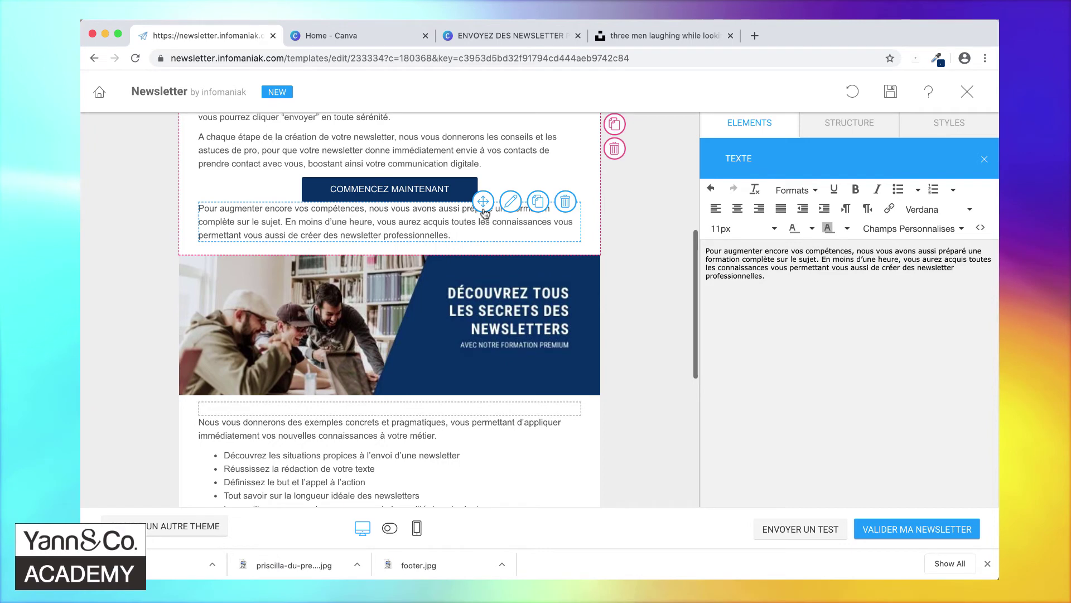
pyautogui.scroll(5, 484, 212)
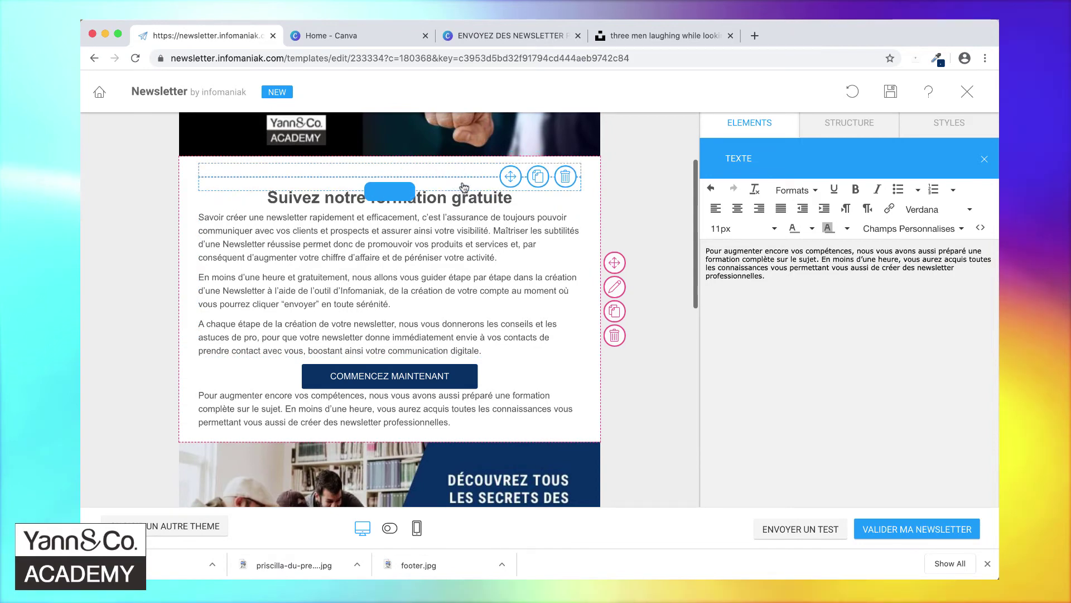
# - Delete the spacer above the heading and place a spacer copy between button and paragraph
pyautogui.click(567, 180)
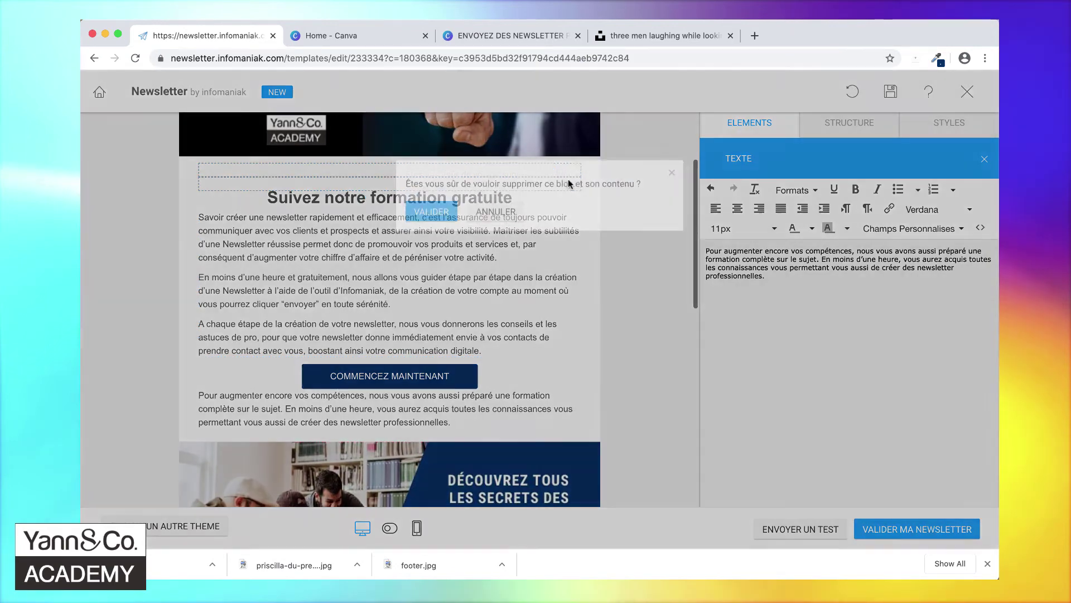
pyautogui.click(418, 223)
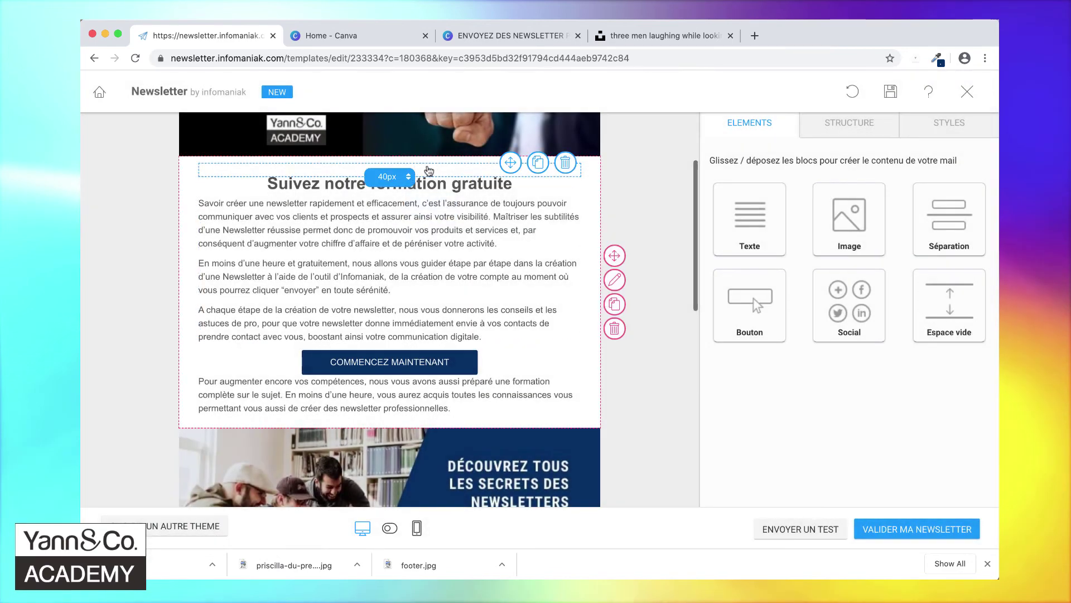
pyautogui.click(538, 165)
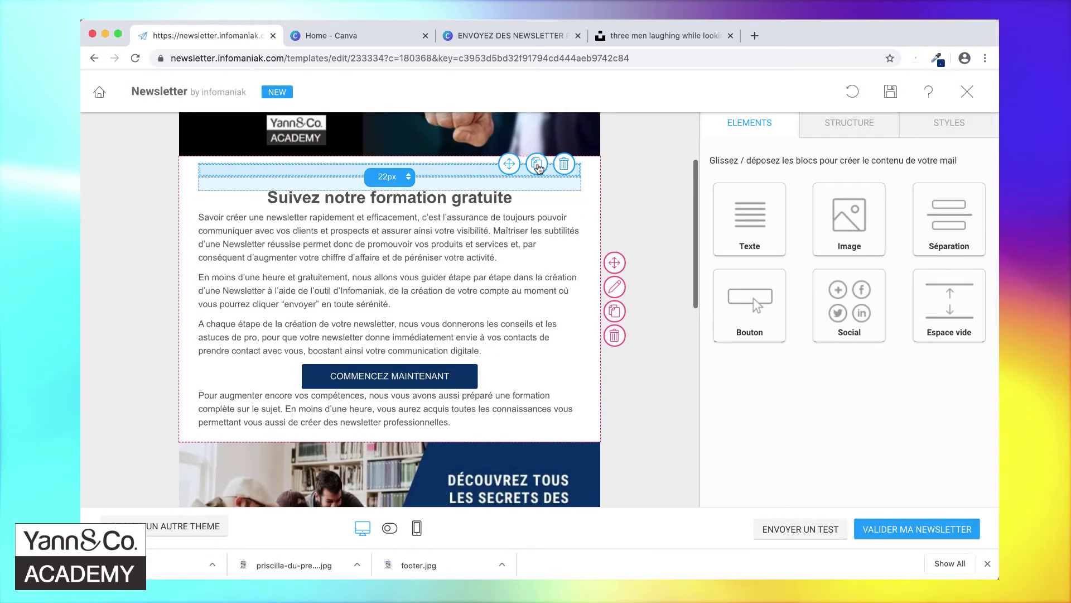
pyautogui.moveTo(509, 164); pyautogui.dragTo(438, 439)
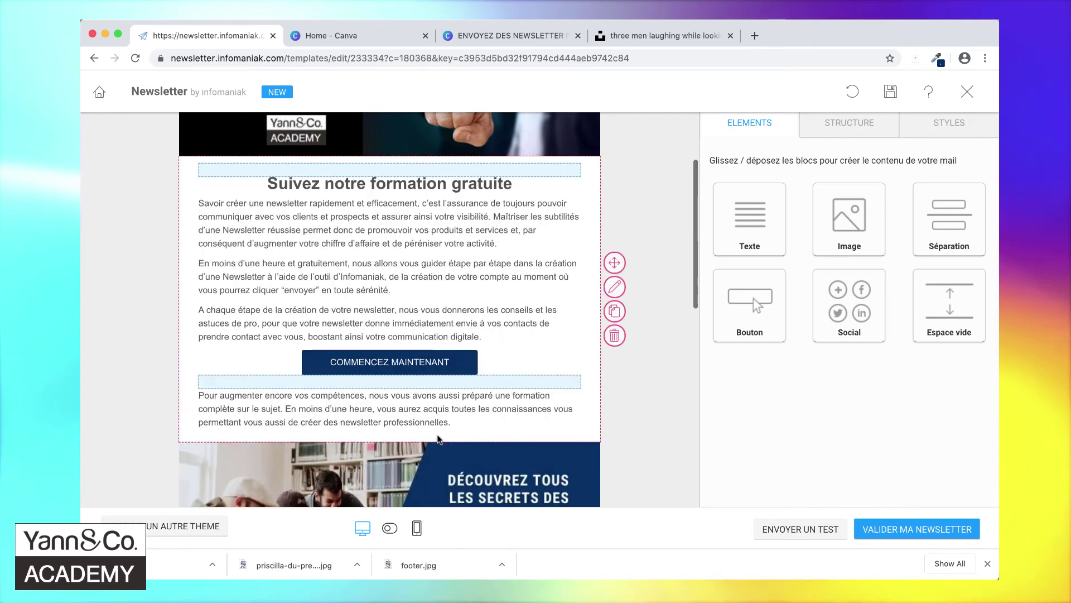
pyautogui.moveTo(554, 403)
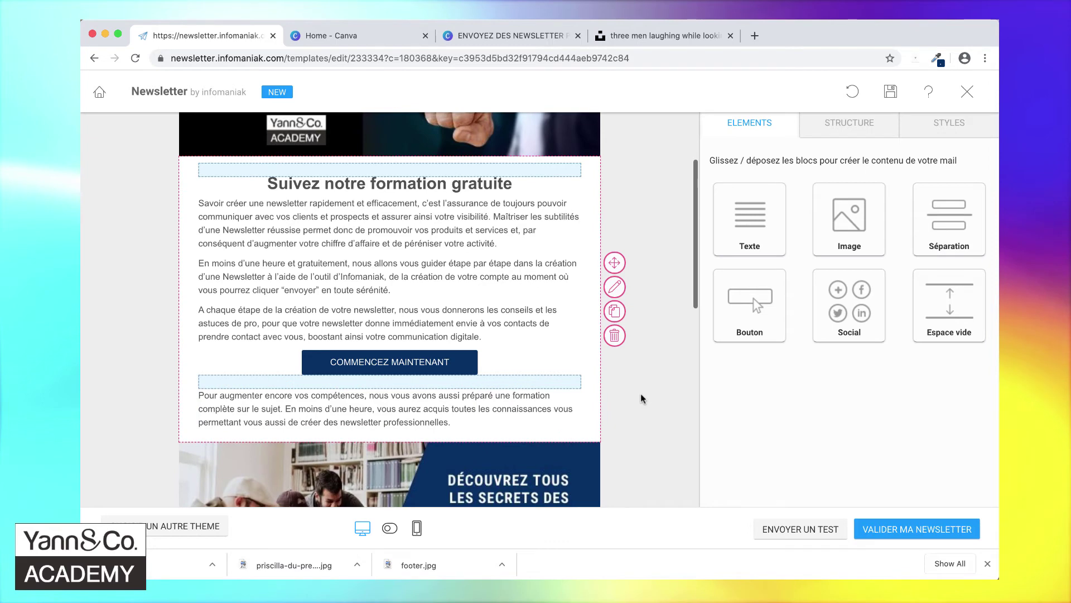
pyautogui.scroll(-1, 640, 394)
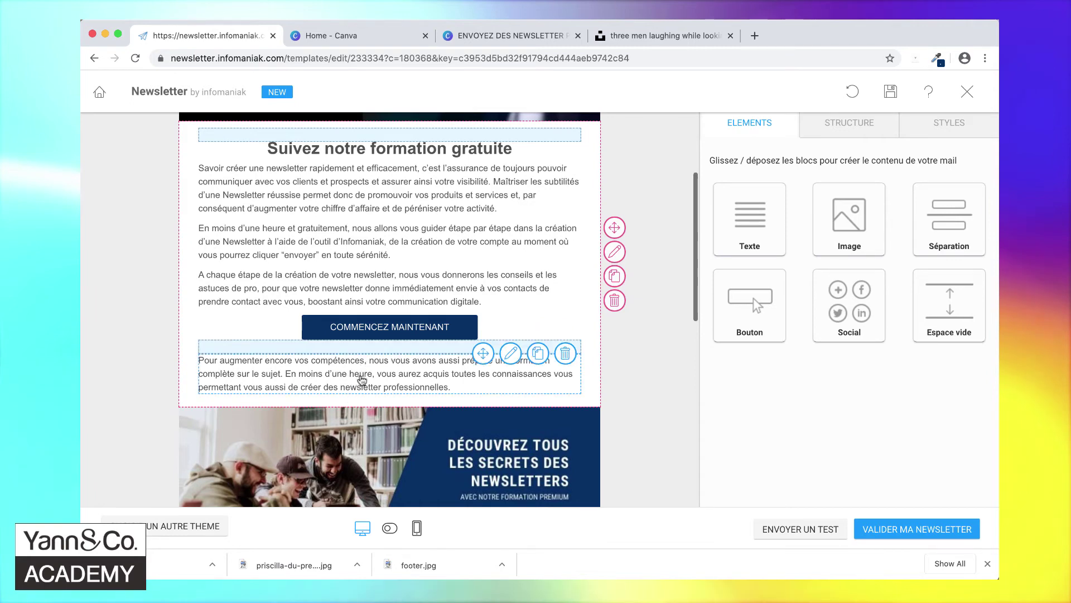
pyautogui.scroll(-4, 361, 380)
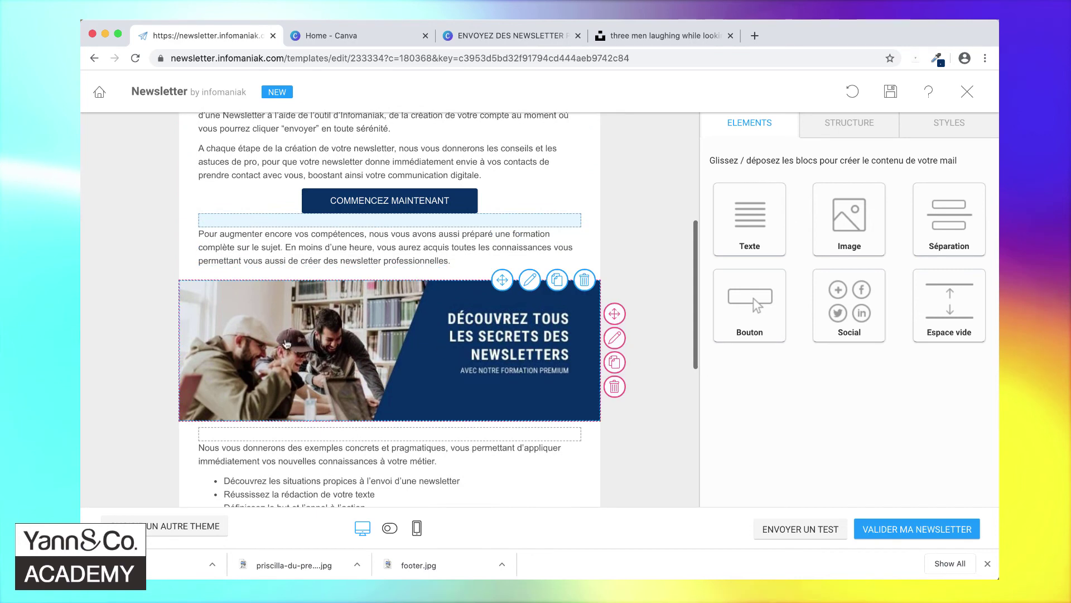
pyautogui.scroll(-2, 392, 345)
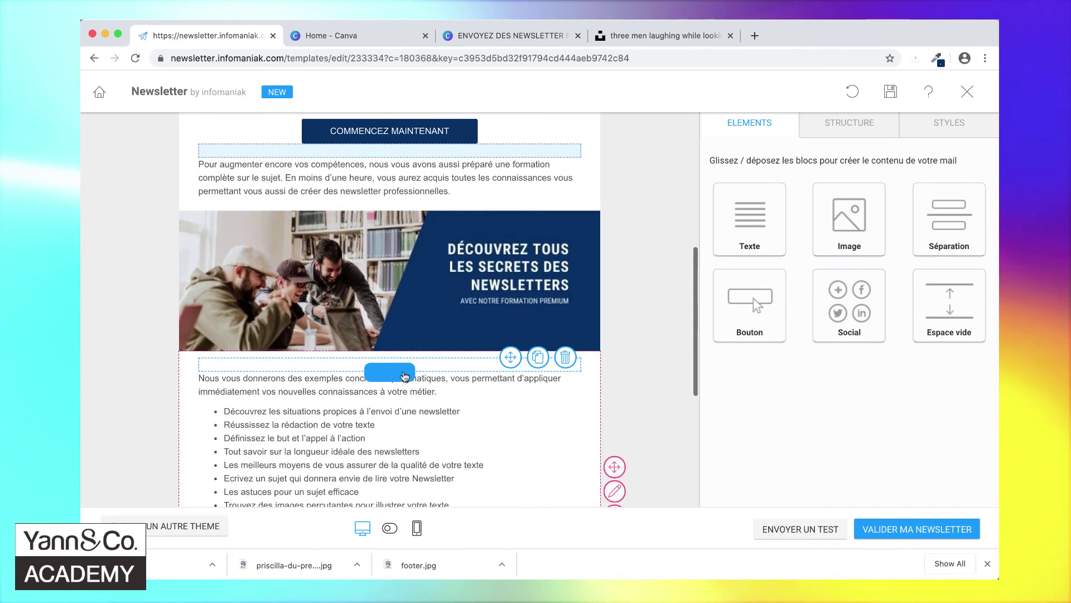
pyautogui.scroll(-5, 467, 418)
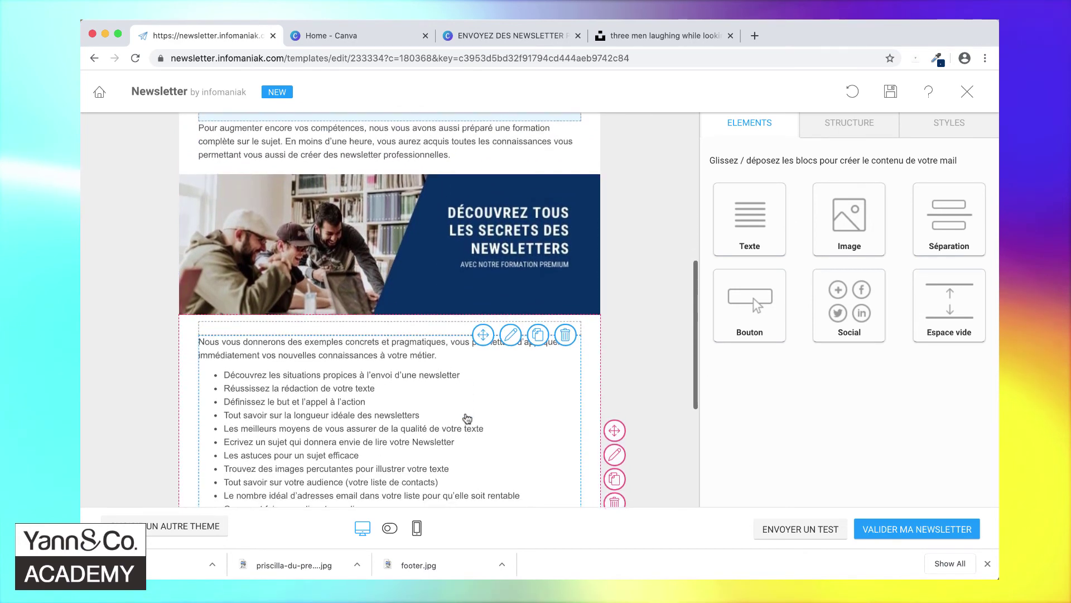
pyautogui.scroll(-2, 467, 419)
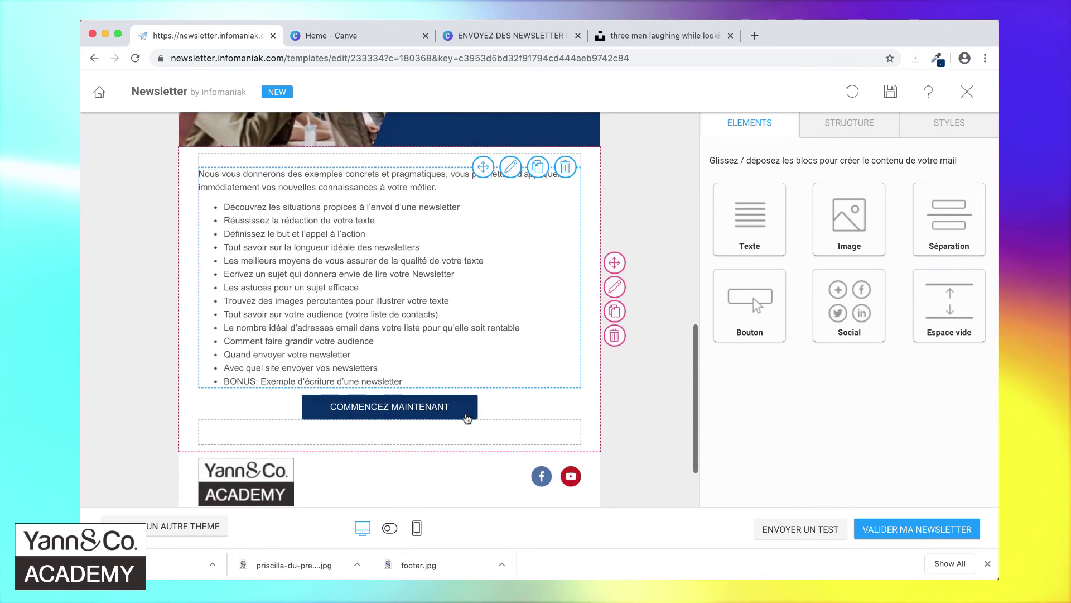
pyautogui.scroll(-1, 467, 419)
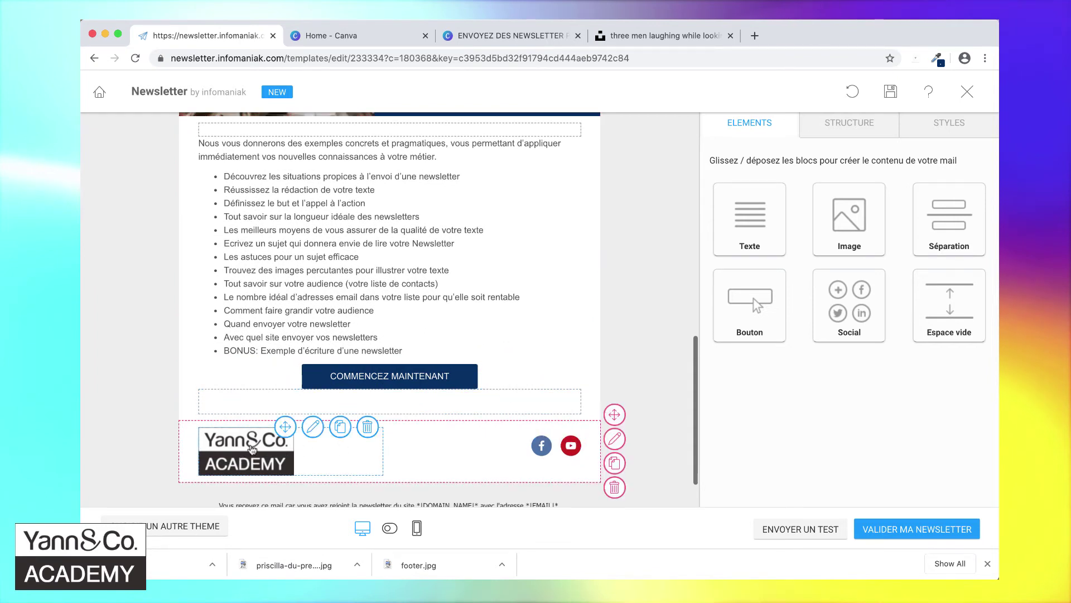
# - Replace the footer logo with the Yann&Co Academy logo from the media library
pyautogui.click(249, 450)
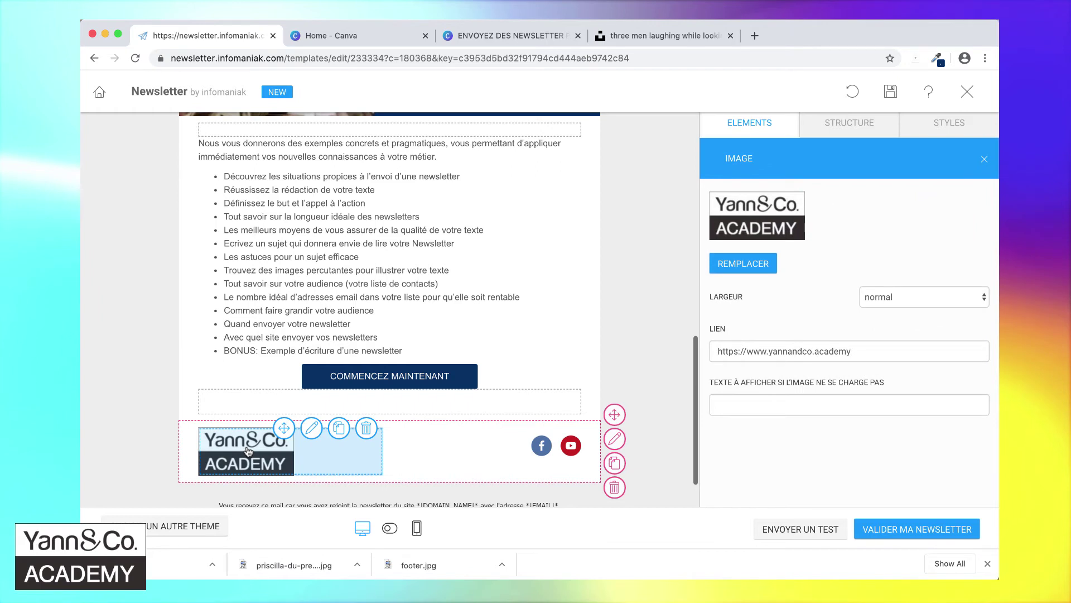
pyautogui.click(754, 267)
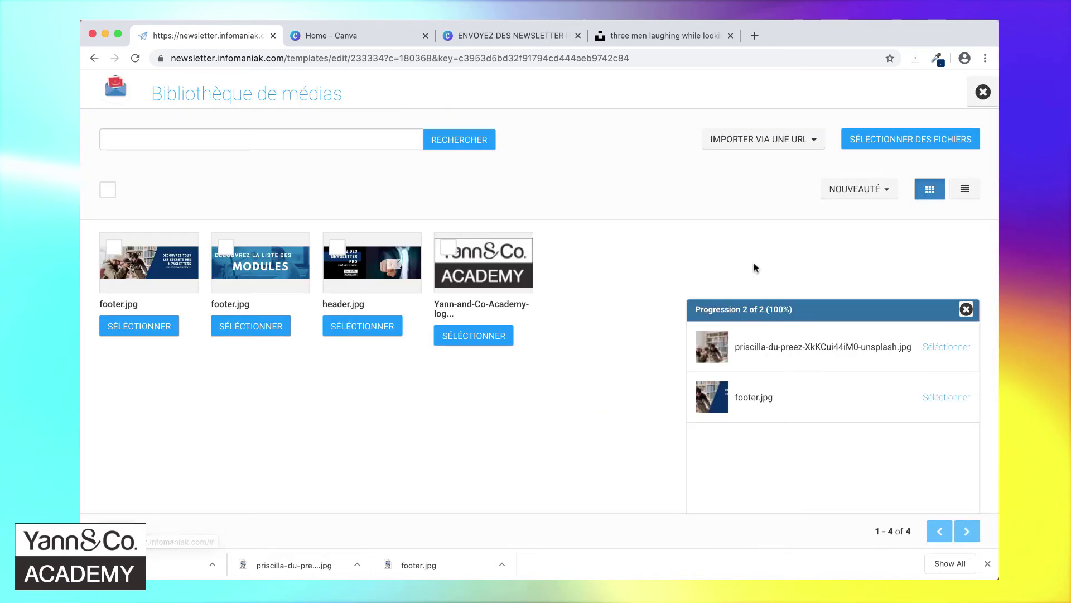
pyautogui.click(449, 247)
pyautogui.click(492, 339)
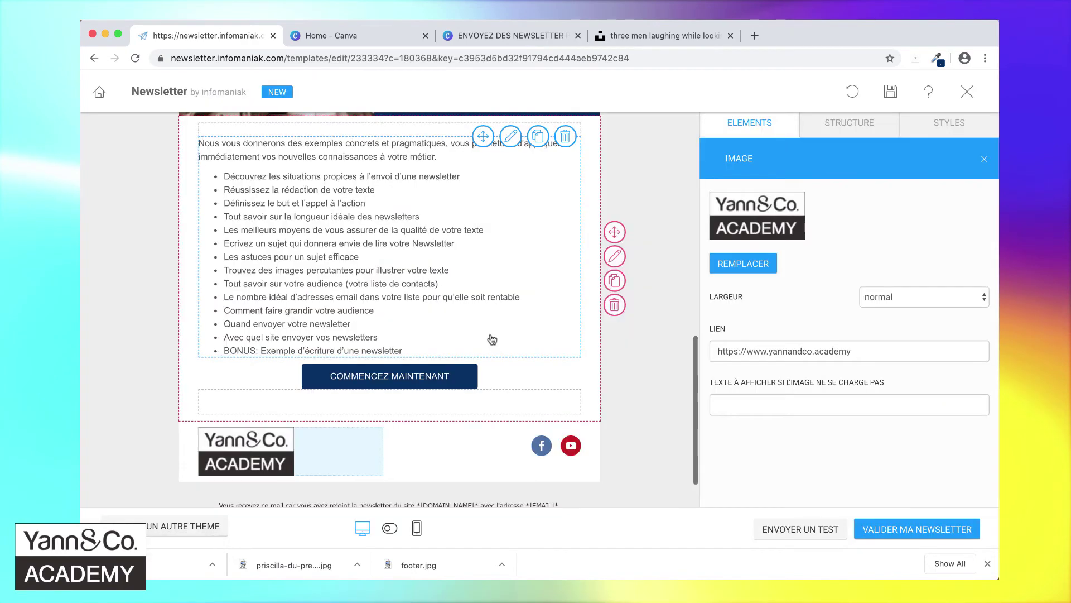
pyautogui.tripleClick(875, 351)
pyautogui.click(875, 350)
pyautogui.tripleClick(875, 350)
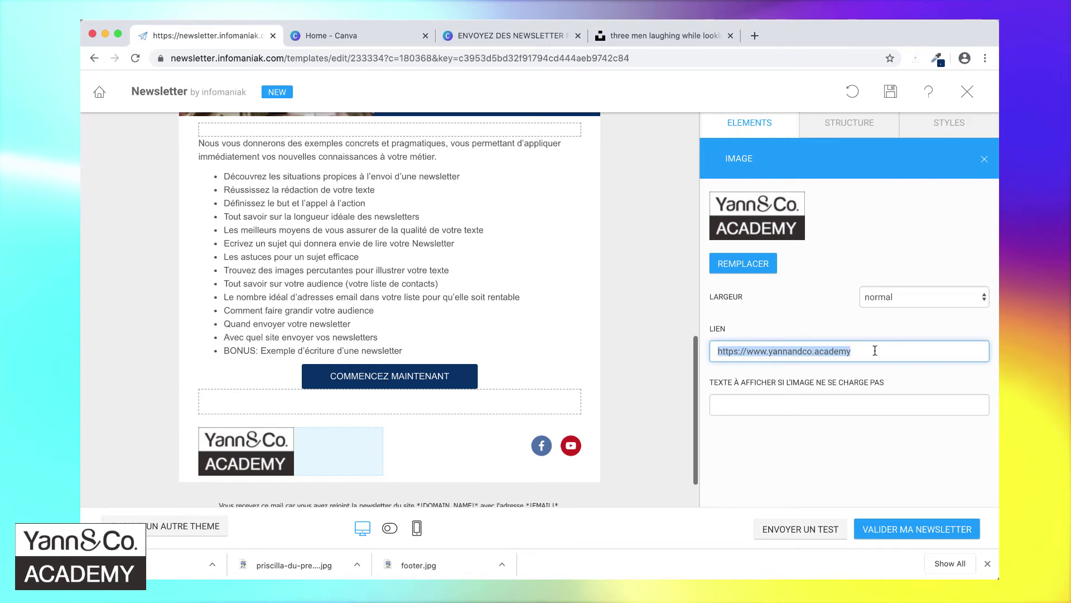
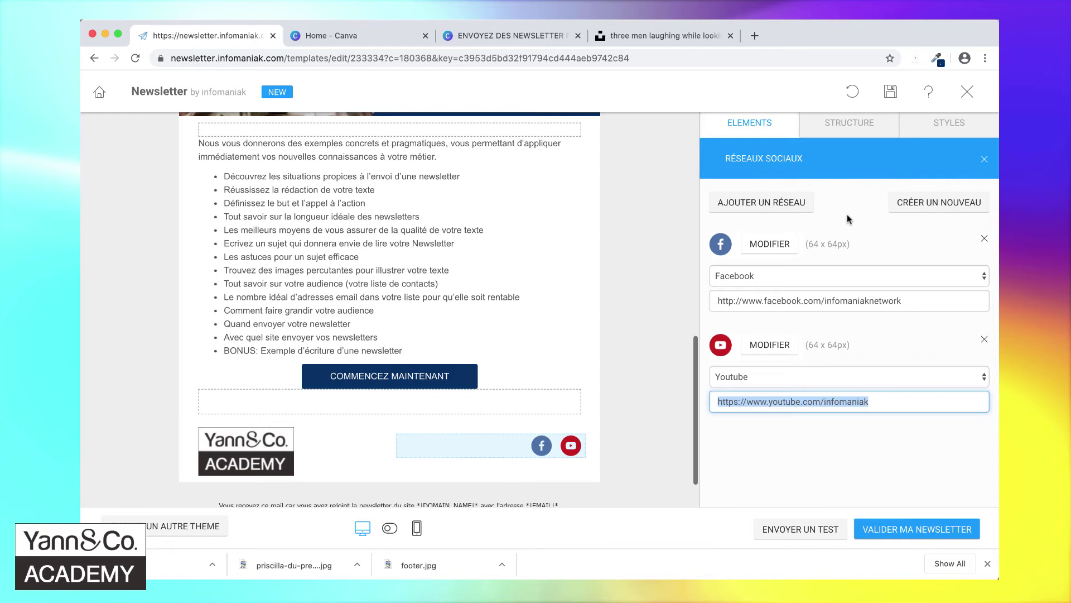
# - Add an Instagram network to the footer's social links after Facebook and YouTube
pyautogui.click(768, 205)
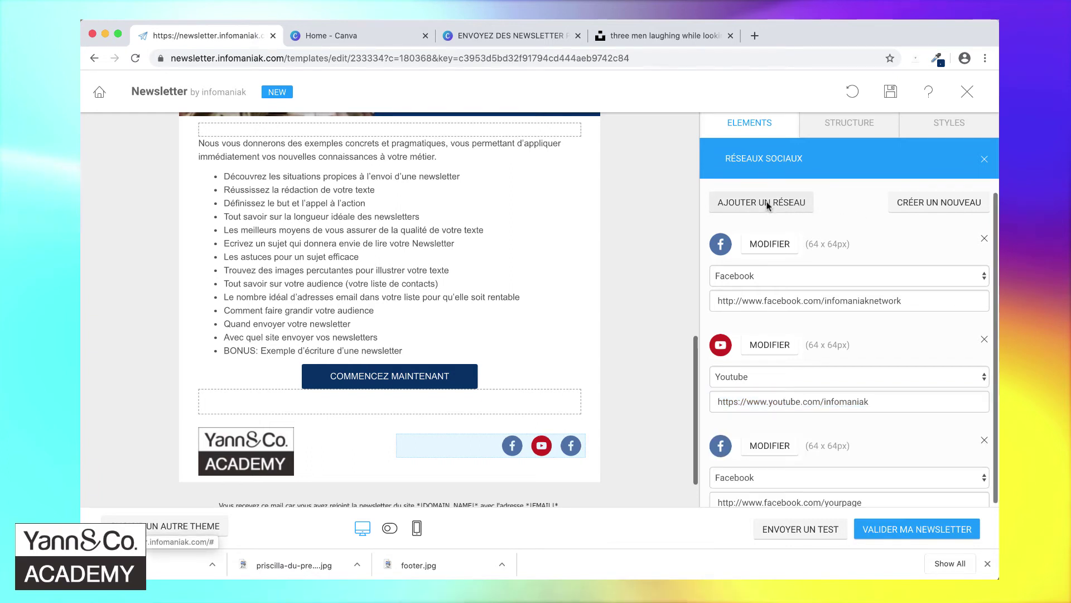
pyautogui.scroll(-1, 889, 413)
pyautogui.click(812, 459)
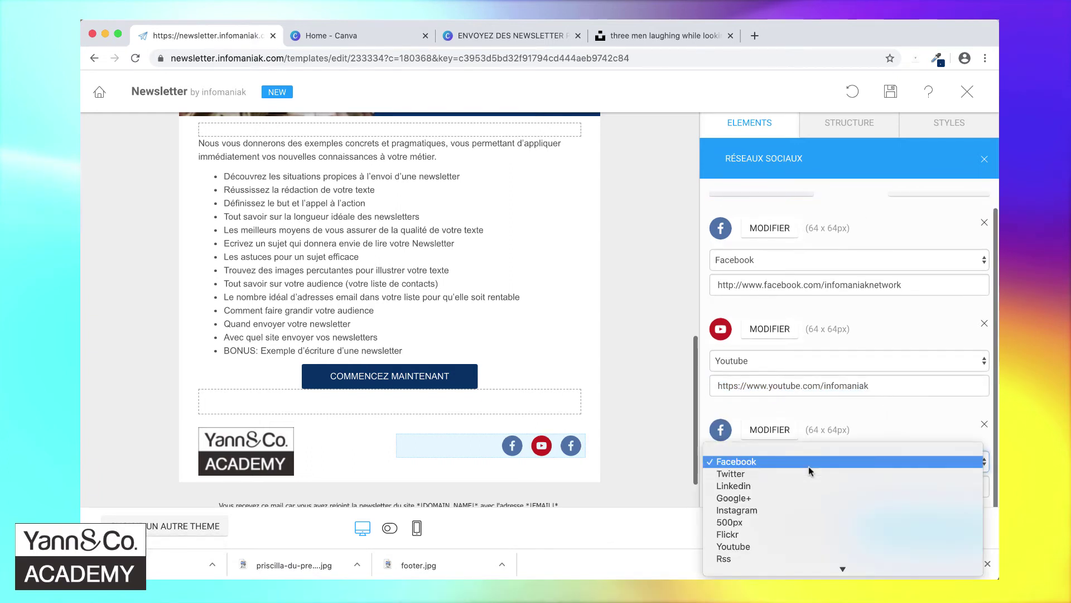
pyautogui.click(796, 510)
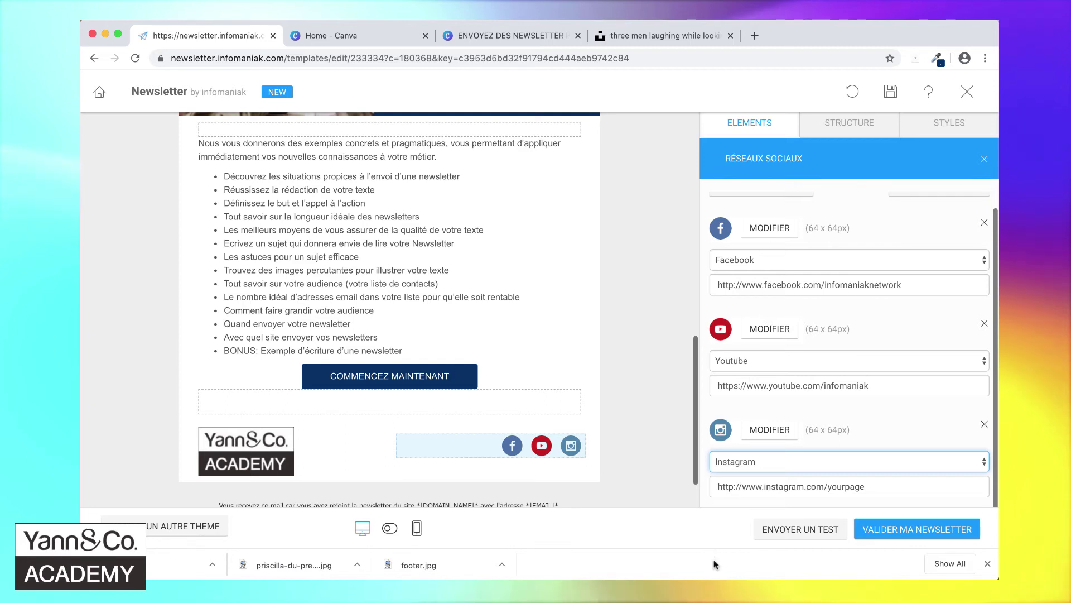
pyautogui.click(695, 564)
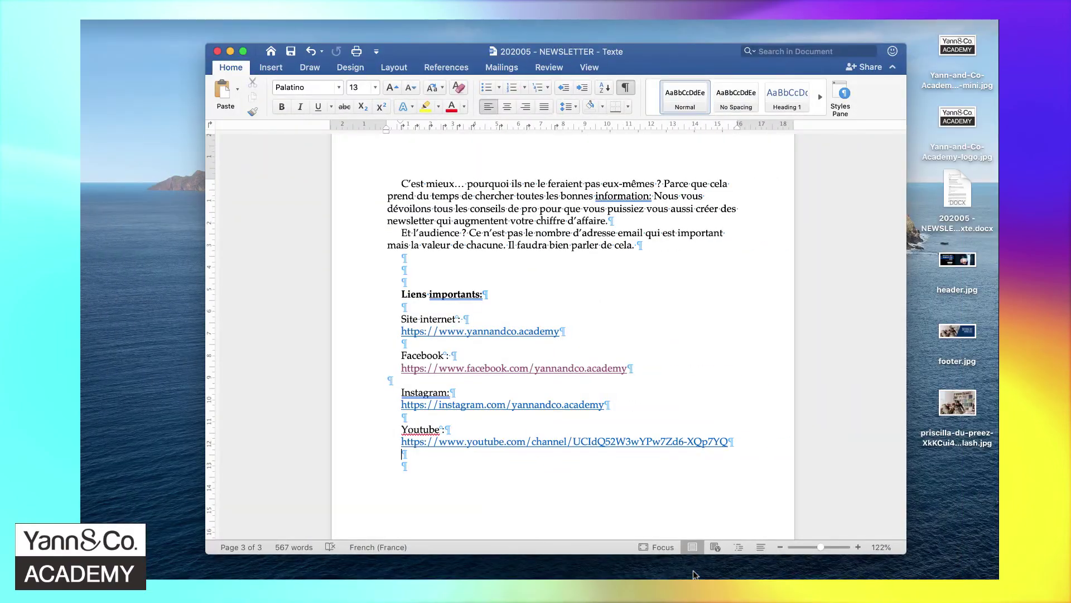
# - Replace the footer's Facebook URL with the academy's Facebook link from the Word document
pyautogui.scroll(15, 619, 334)
pyautogui.scroll(-6, 620, 334)
pyautogui.scroll(-10, 619, 334)
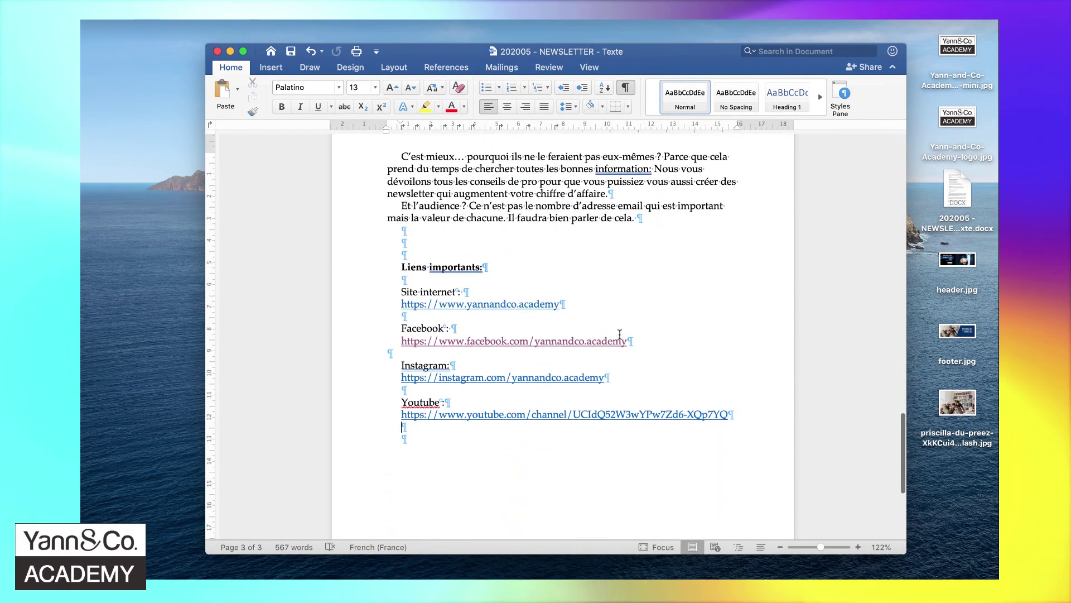
pyautogui.click(591, 306)
pyautogui.press('Tab')
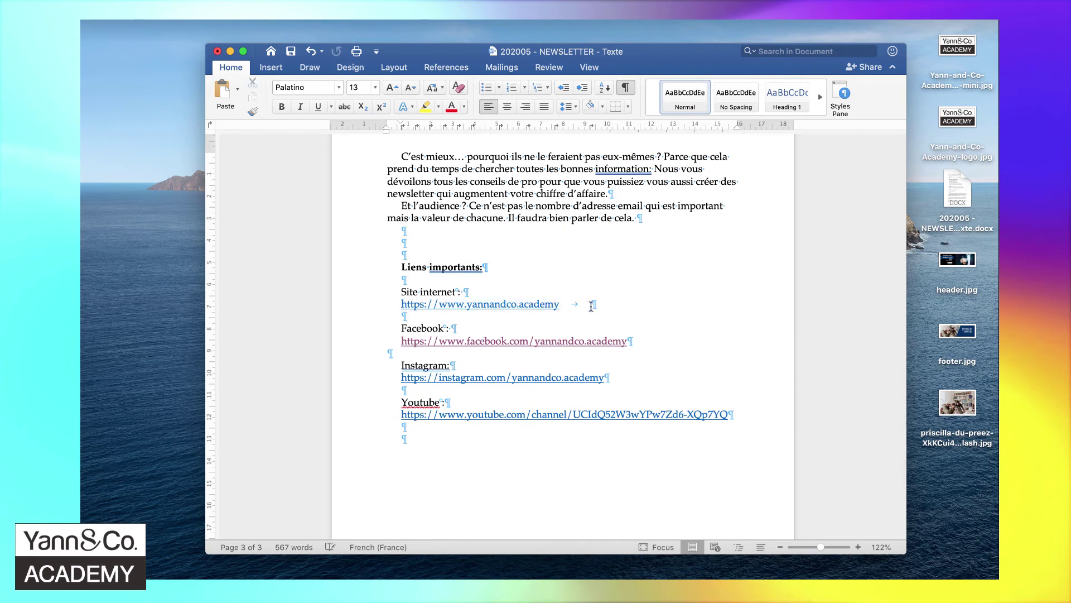
pyautogui.press('super+z')
pyautogui.click(649, 343)
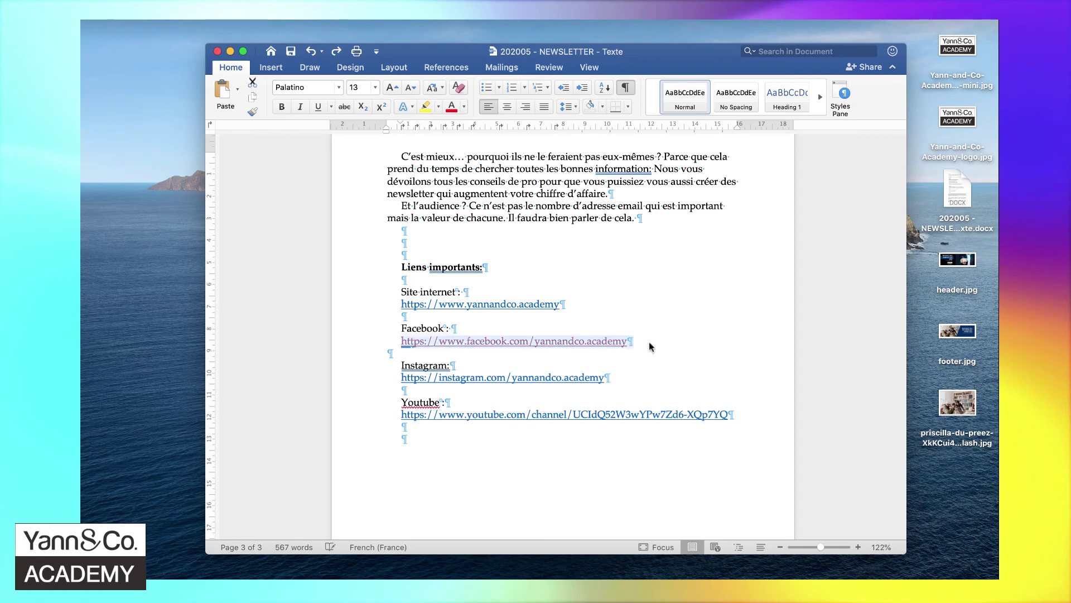
pyautogui.press('super+Tab')
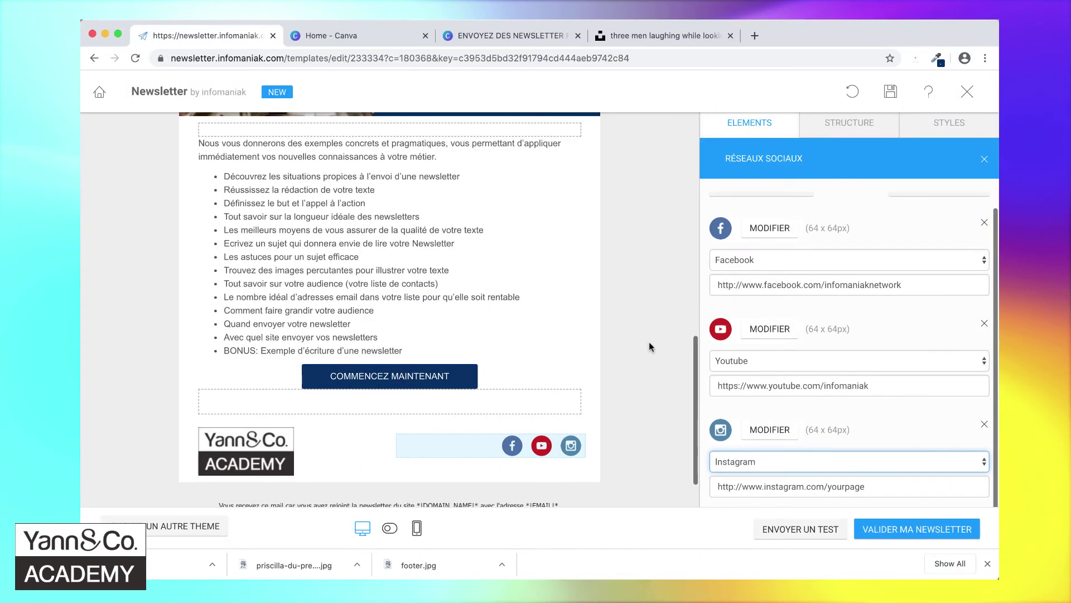
pyautogui.tripleClick(784, 286)
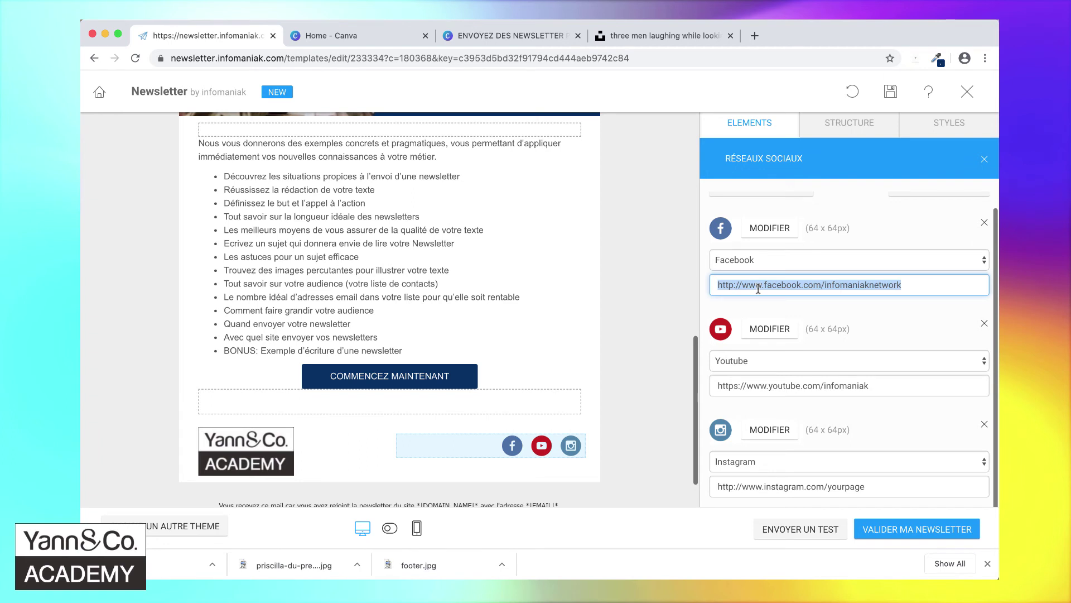
pyautogui.write('https://www.facebook.com/yannandco.academy')
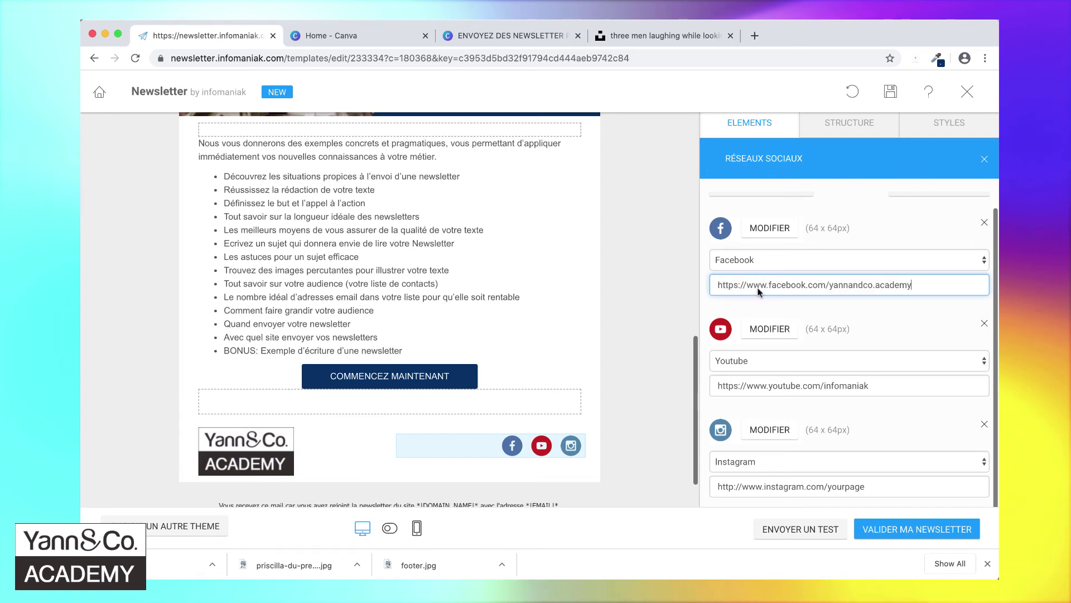
# - Replace the footer's YouTube URL with the Yann & Co. channel link copied from Word
pyautogui.press('super+Tab')
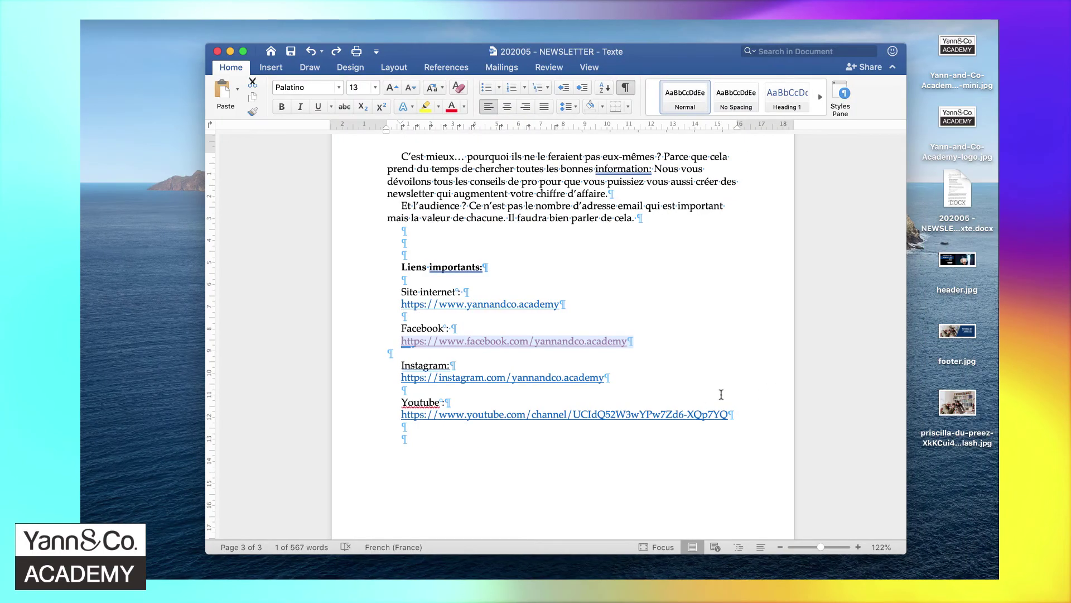
pyautogui.tripleClick(755, 417)
pyautogui.press('super+c')
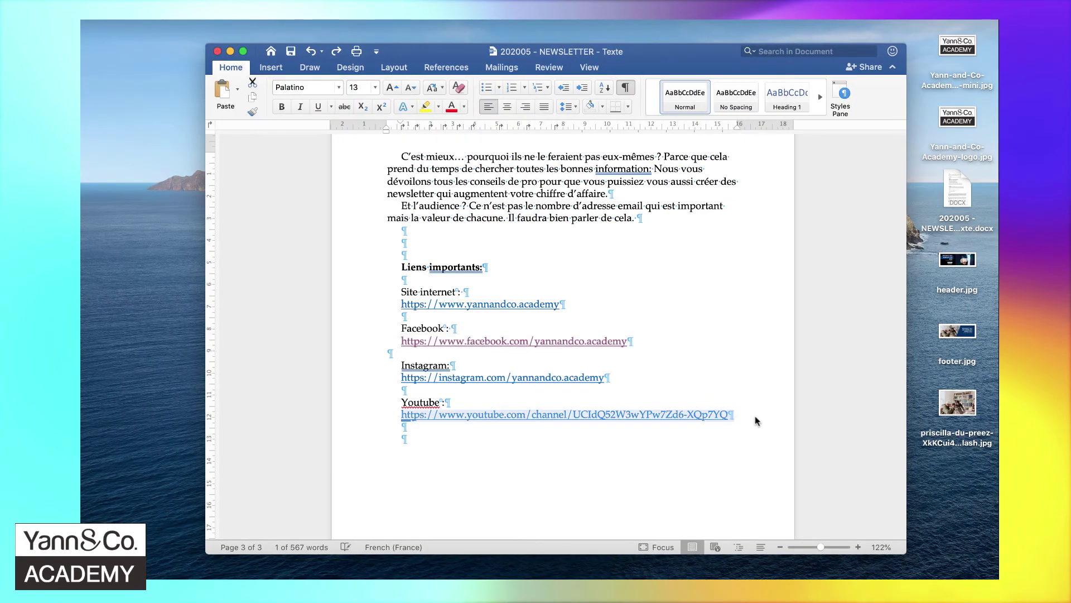
pyautogui.press('super+Tab')
pyautogui.tripleClick(767, 385)
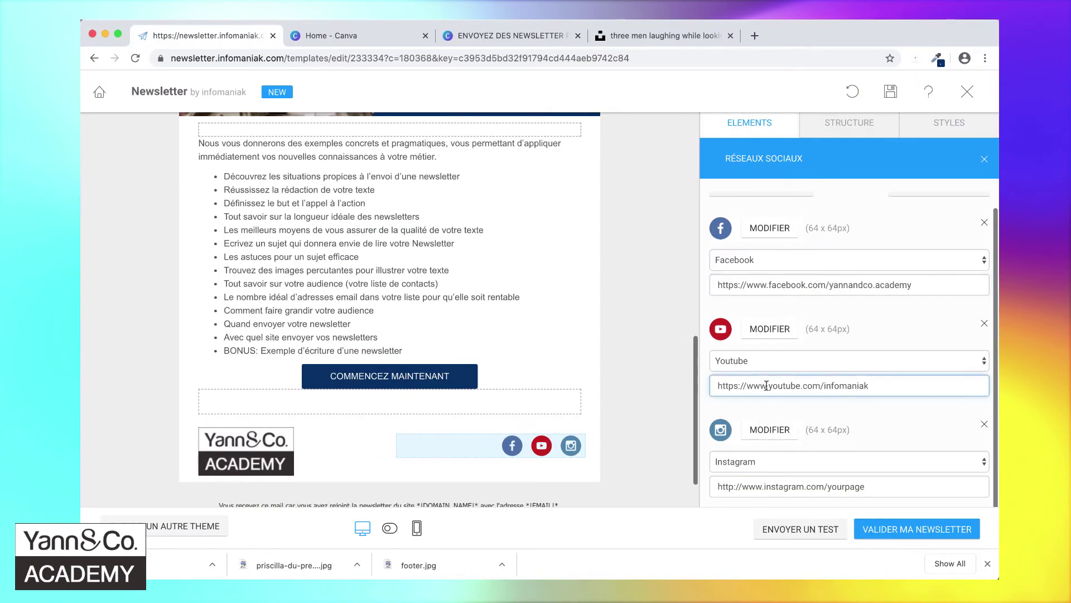
pyautogui.press('super+v')
# - Replace the placeholder Instagram URL with instagram.com/yannandco.academy from the Word document
pyautogui.press('super+Tab')
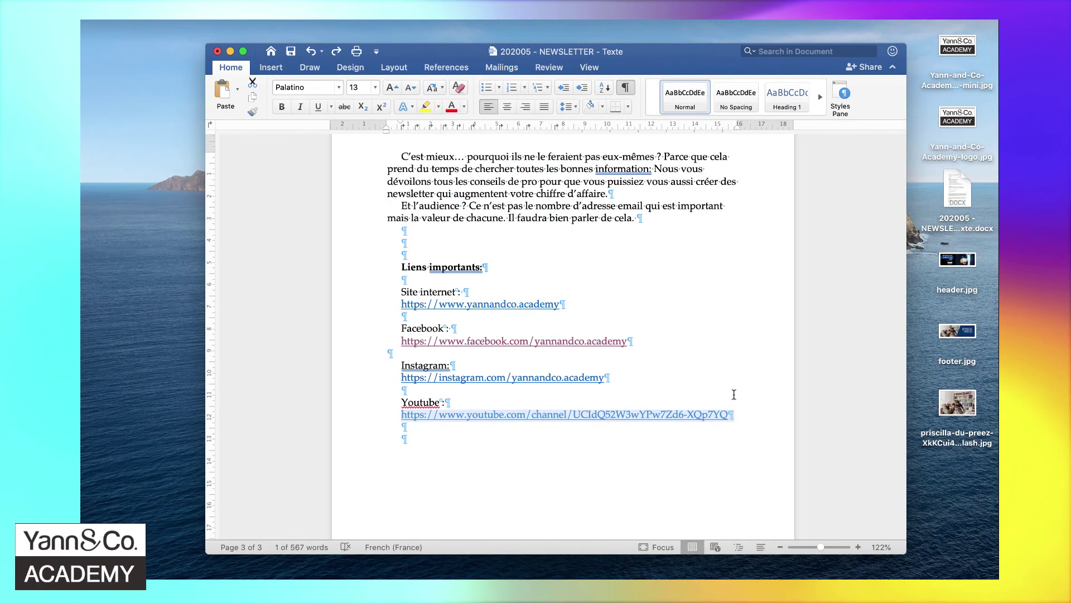
pyautogui.click(687, 379)
pyautogui.tripleClick(686, 379)
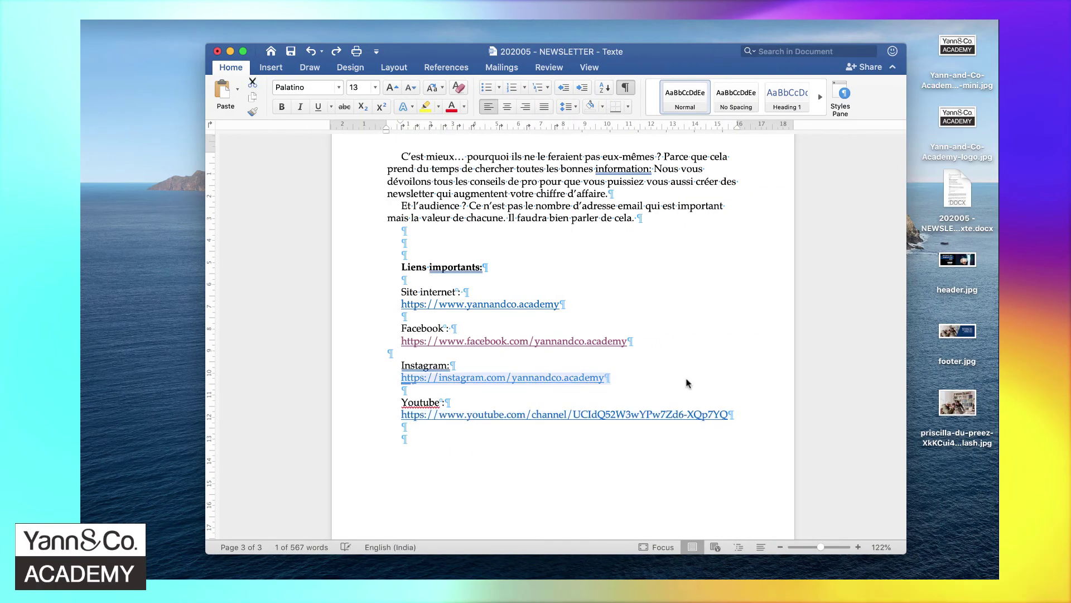
pyautogui.press('super+Tab')
pyautogui.tripleClick(749, 483)
pyautogui.hotkey('ctrl', 'v')
pyautogui.click(658, 440)
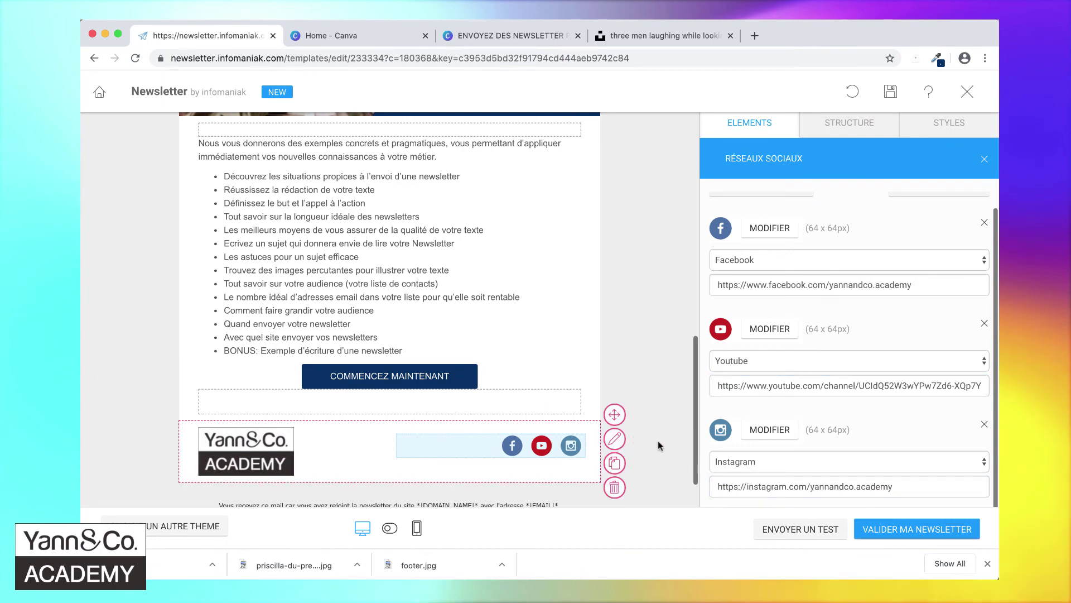
pyautogui.scroll(-2, 658, 441)
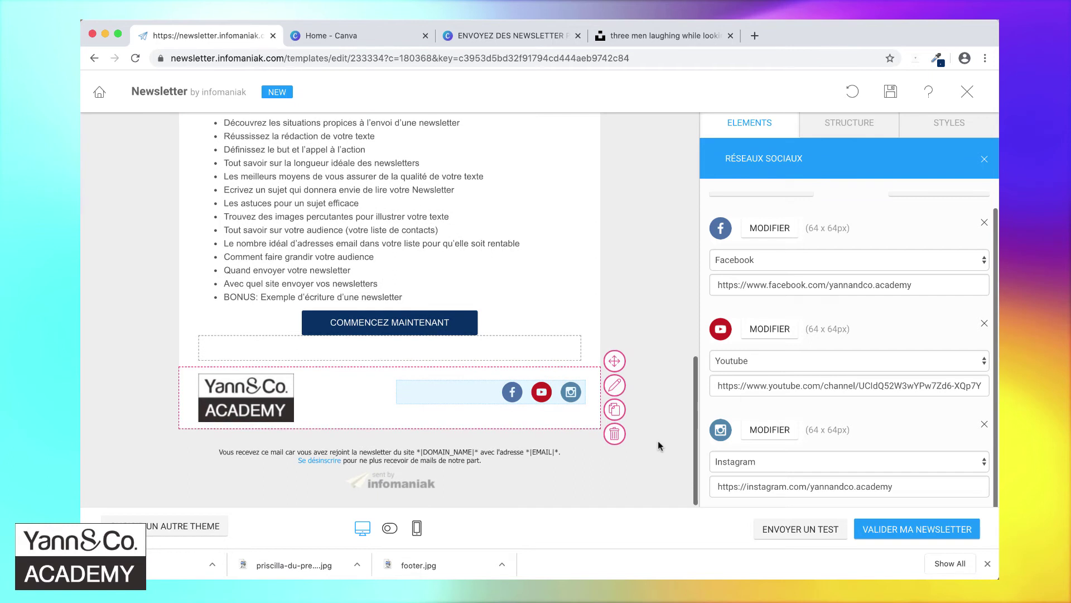
pyautogui.click(428, 482)
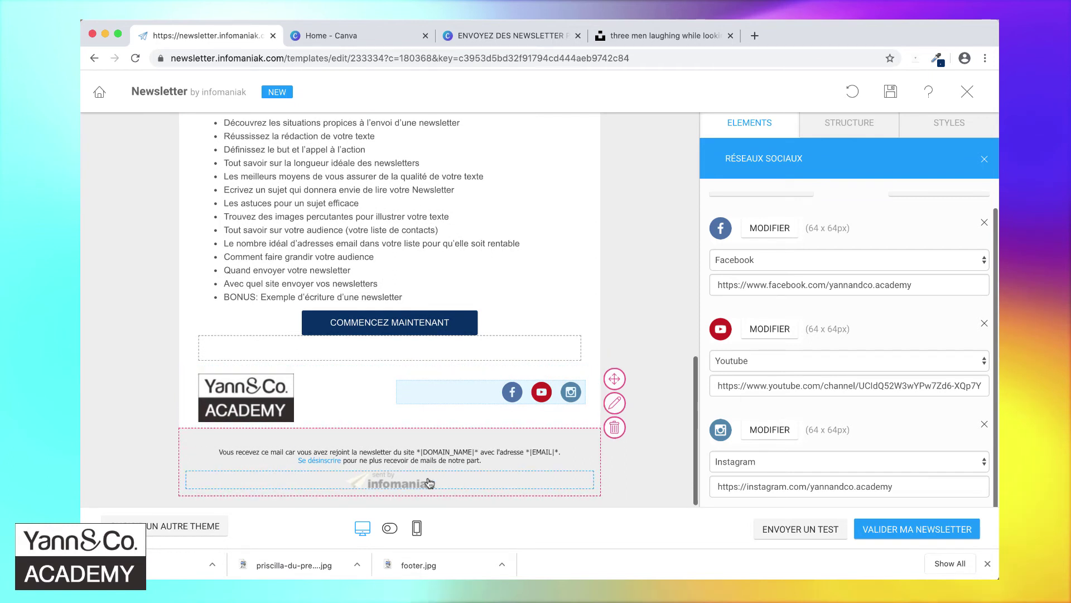
pyautogui.click(428, 482)
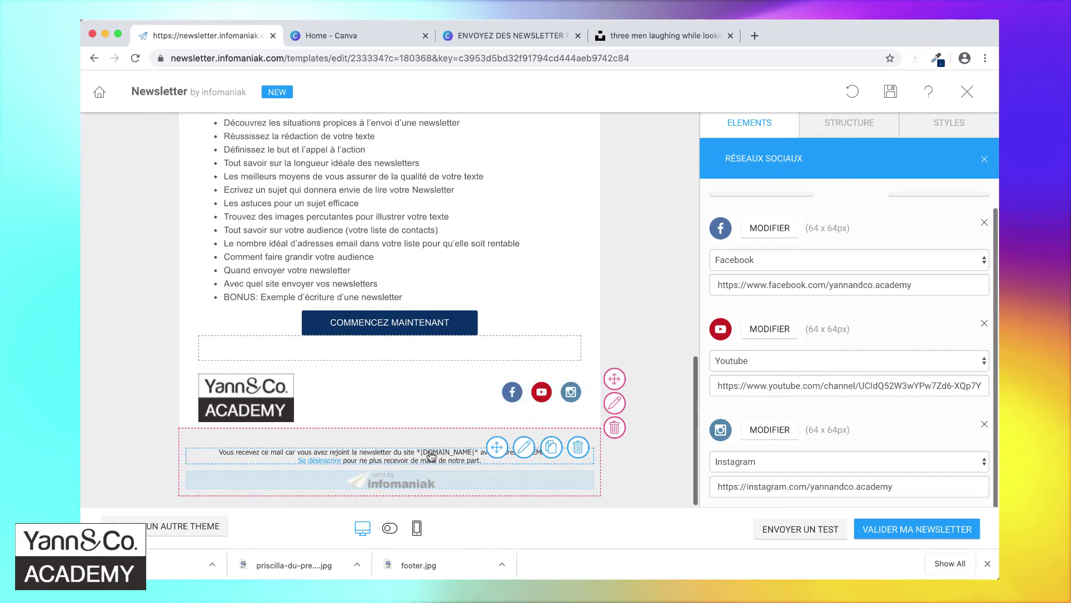
pyautogui.click(431, 456)
pyautogui.click(431, 397)
pyautogui.scroll(10, 432, 396)
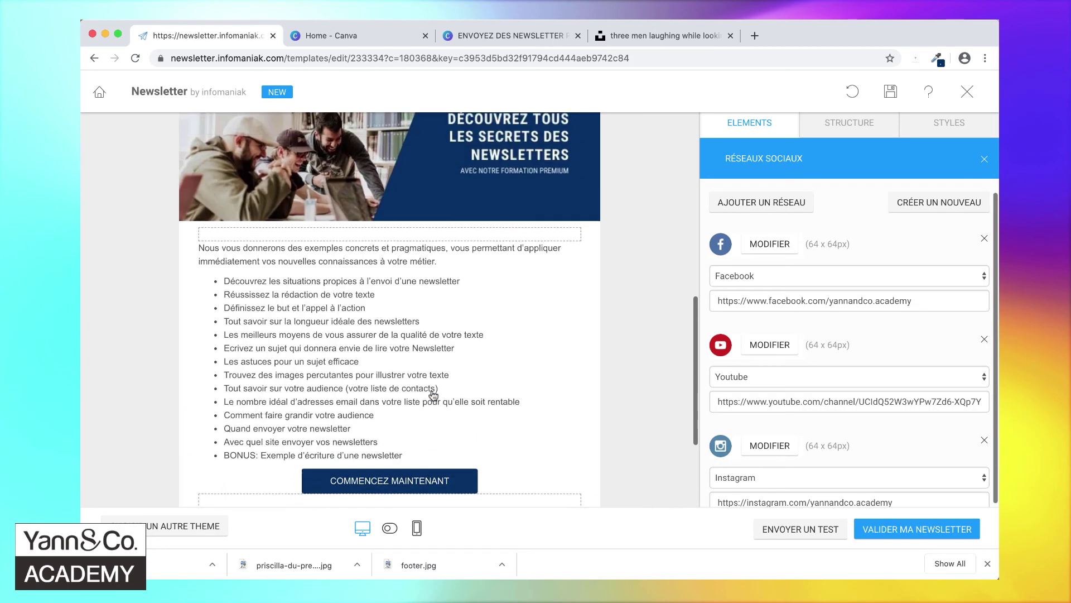
pyautogui.scroll(10, 433, 395)
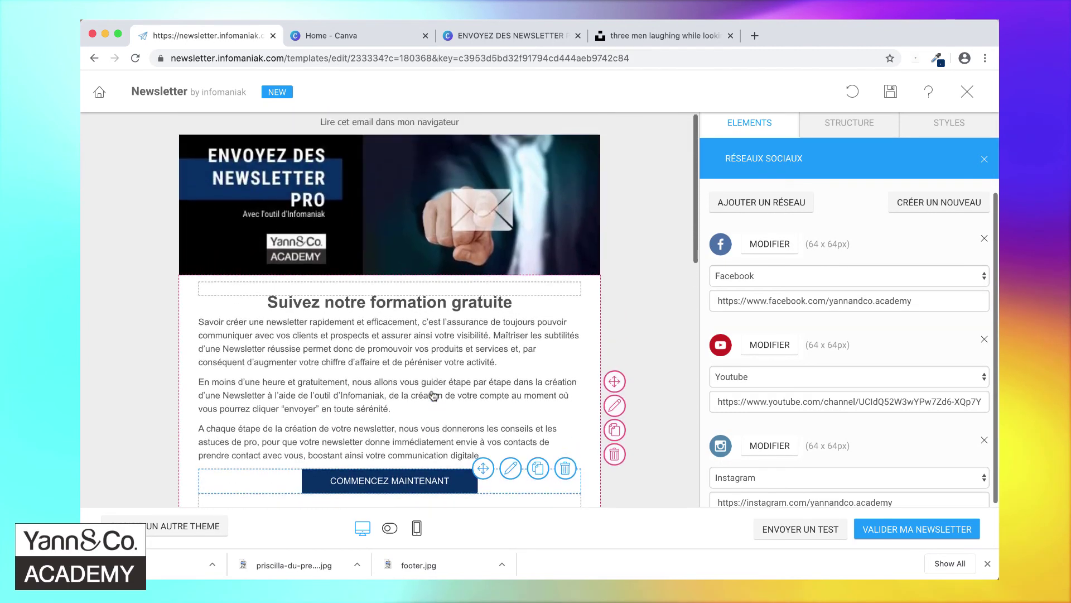
pyautogui.scroll(-5, 434, 395)
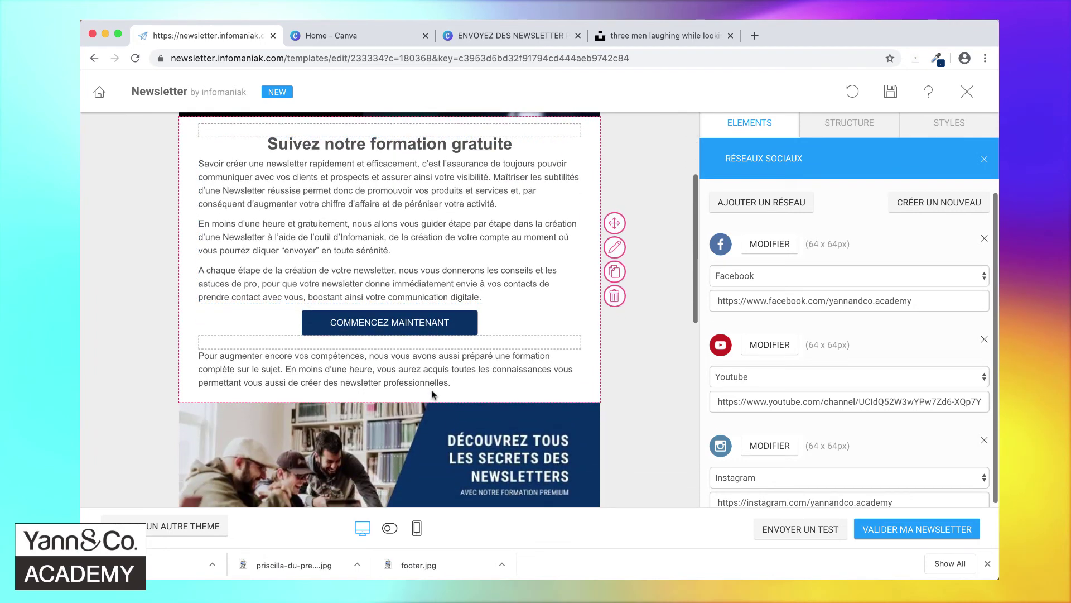
pyautogui.scroll(-7, 432, 392)
pyautogui.scroll(-6, 433, 395)
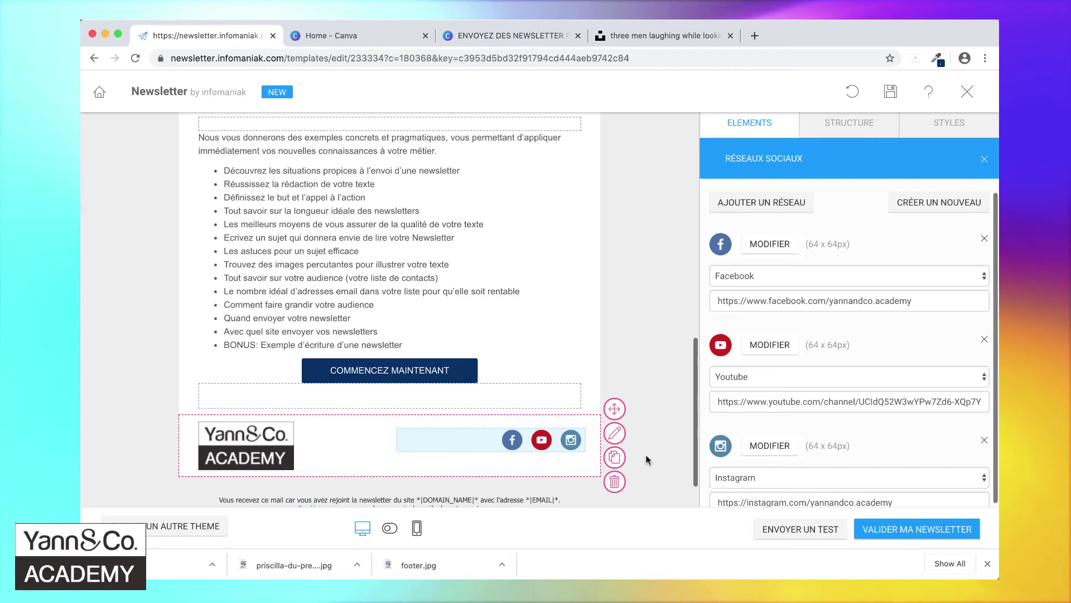
# - Send a test copy of the newsletter to the academy's e-mail address
pyautogui.click(779, 529)
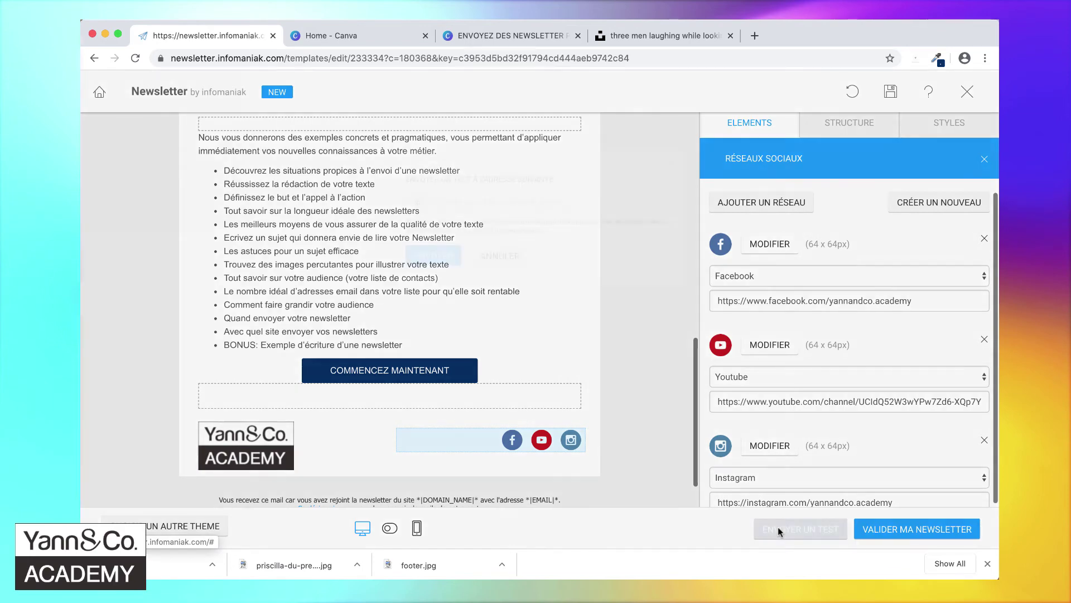
pyautogui.click(554, 228)
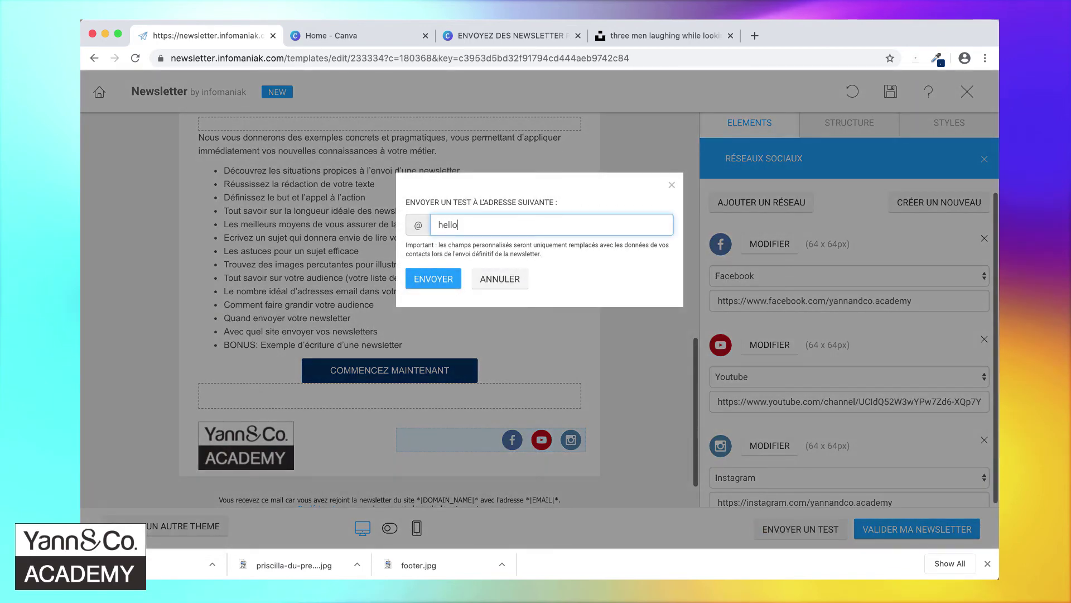
pyautogui.click(433, 282)
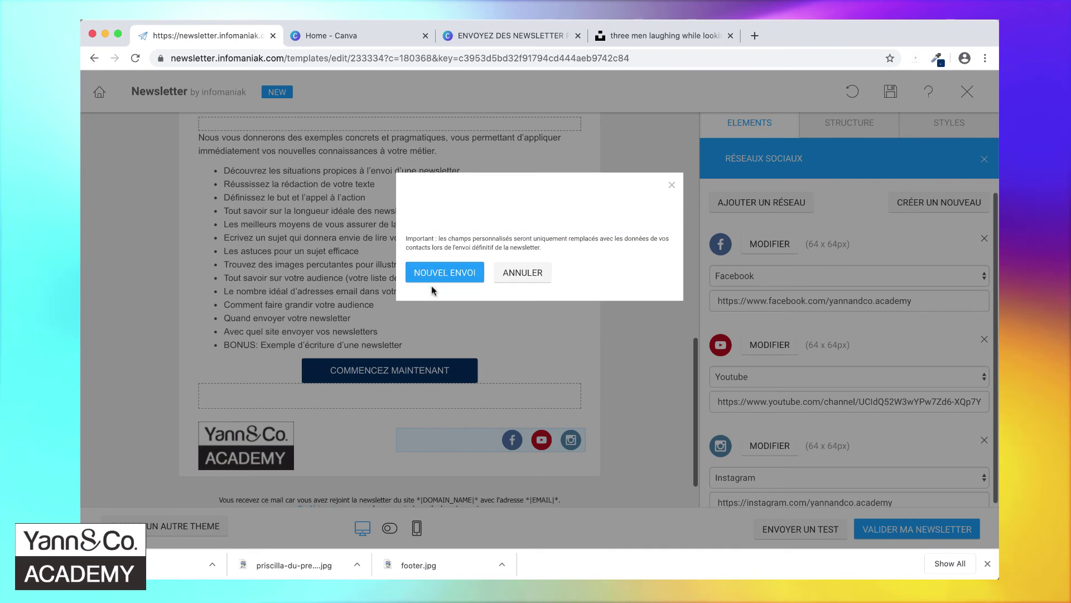
pyautogui.click(522, 282)
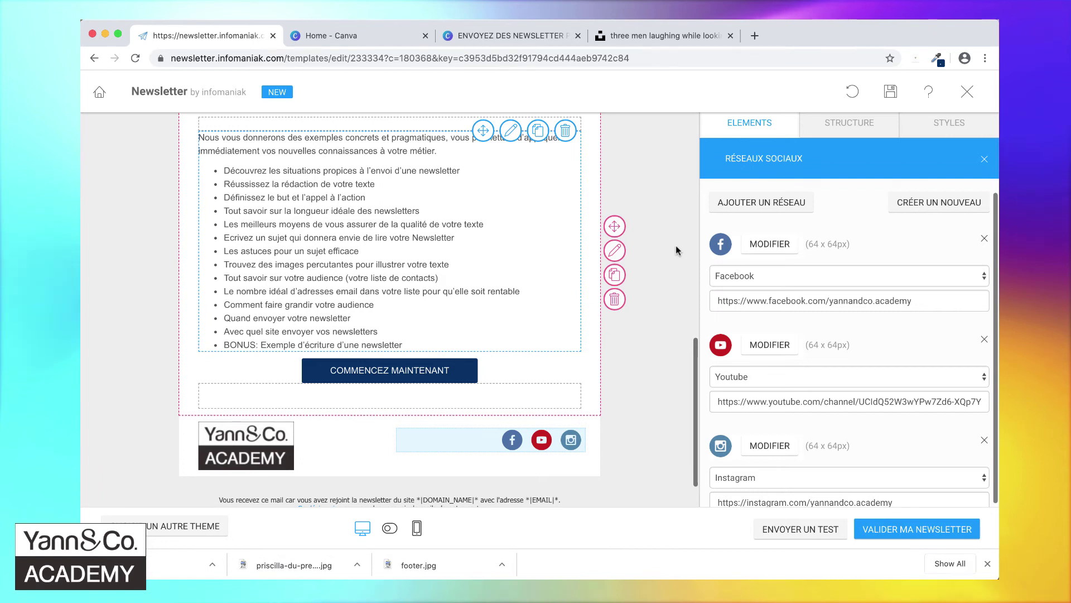
pyautogui.press('super+Tab')
pyautogui.press('super+Tab')
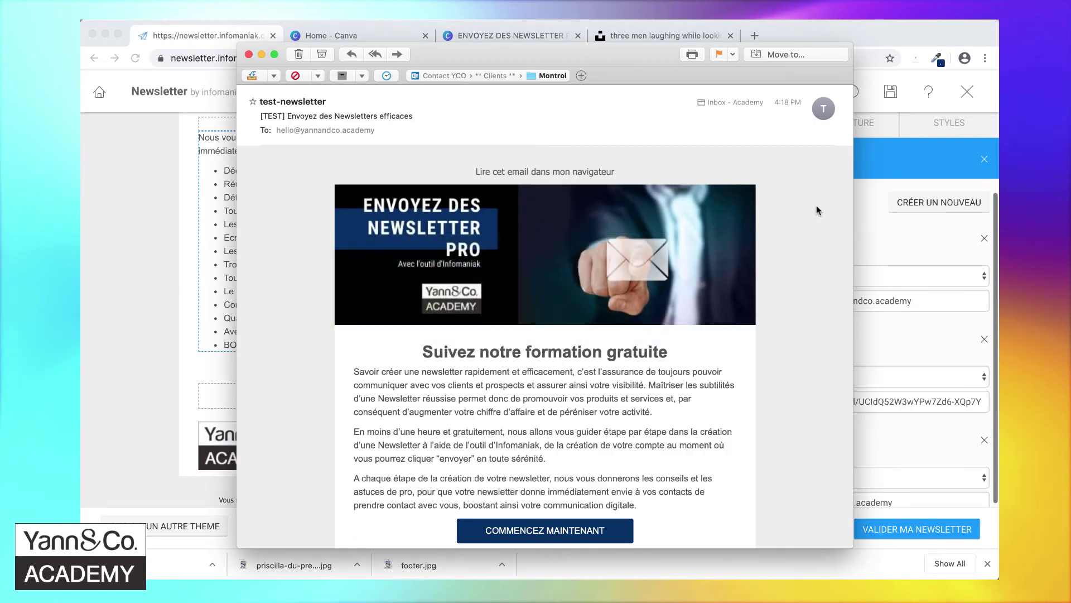
pyautogui.scroll(2, 816, 206)
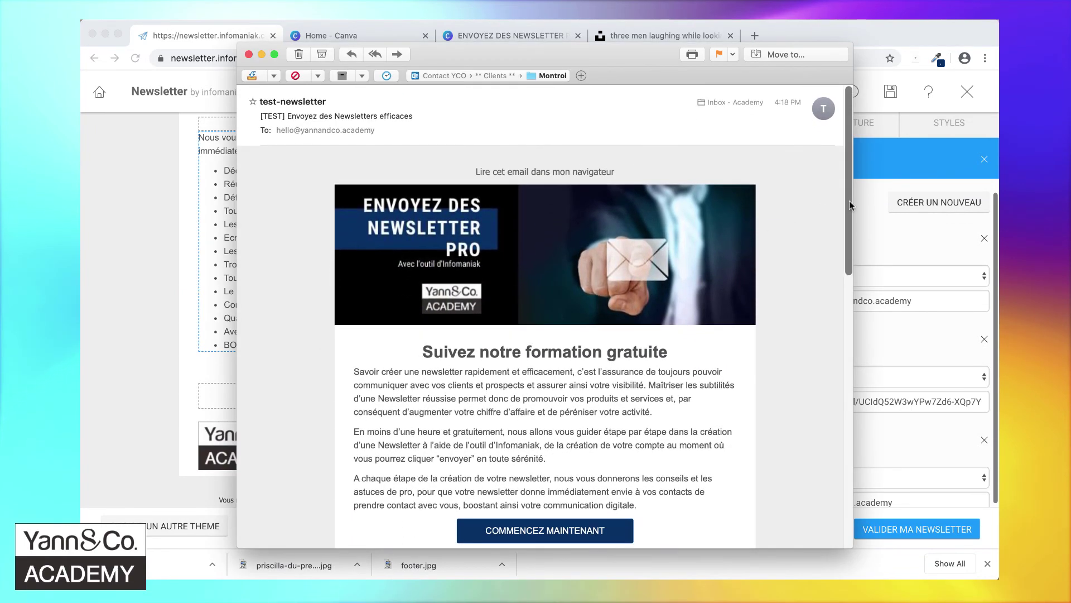
pyautogui.moveTo(849, 200); pyautogui.dragTo(845, 326)
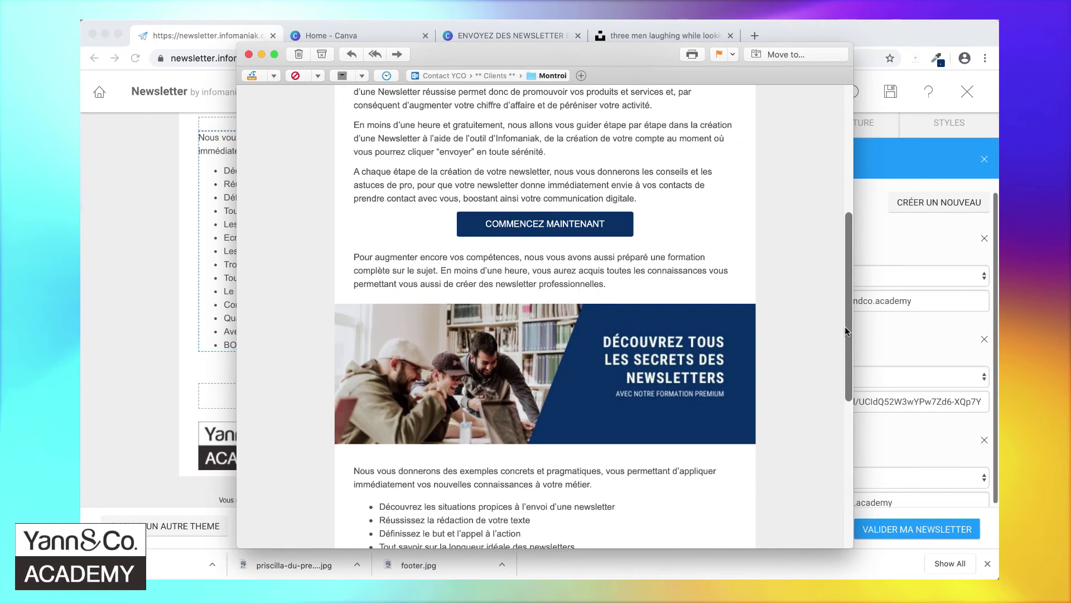
pyautogui.moveTo(845, 327); pyautogui.dragTo(815, 189)
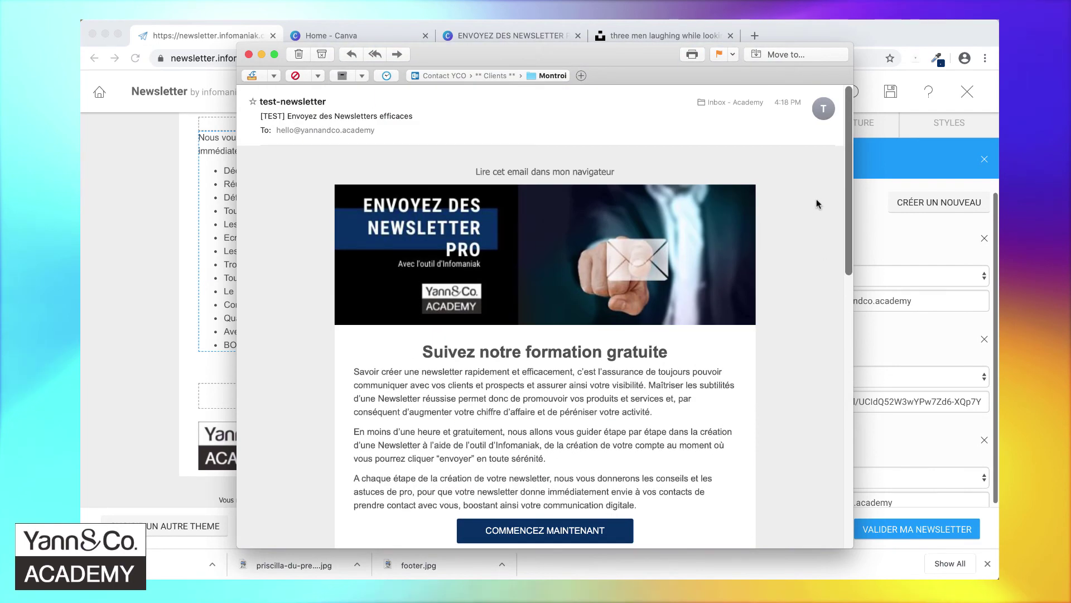
pyautogui.scroll(-3, 817, 203)
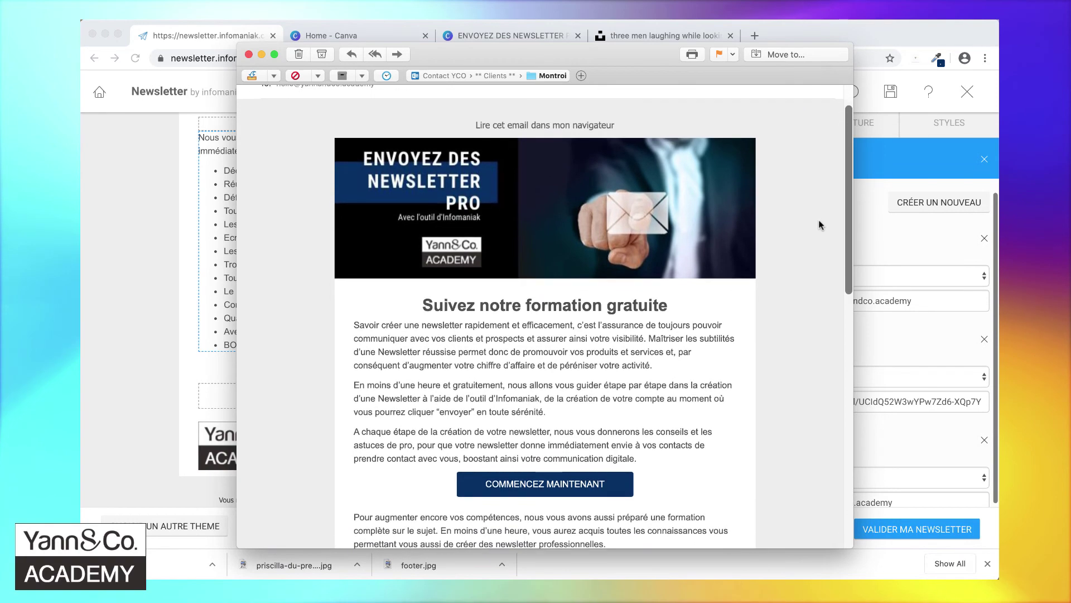
pyautogui.scroll(-1, 821, 229)
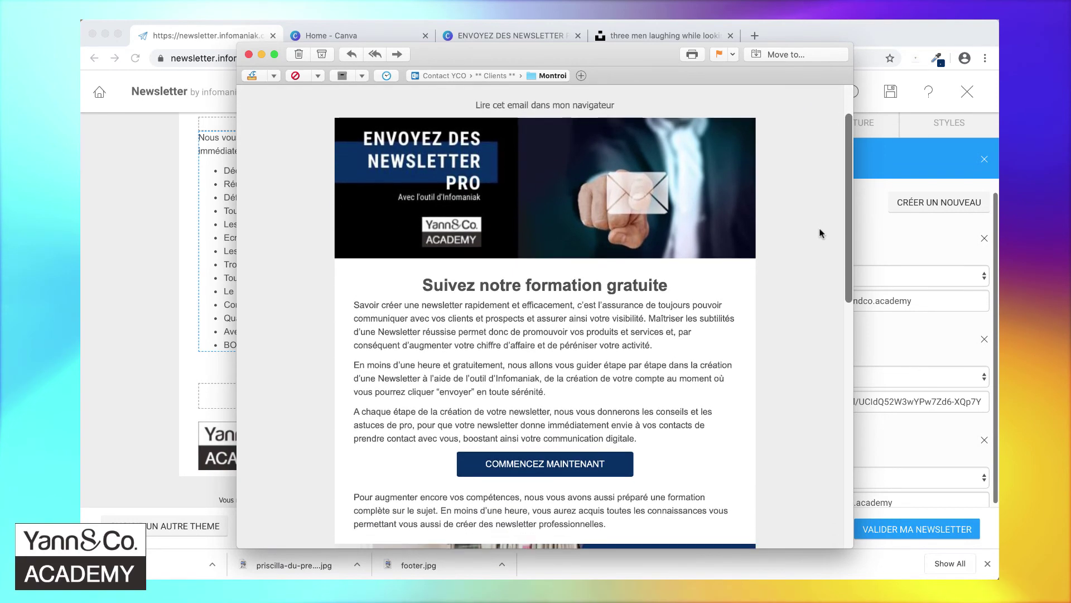
pyautogui.scroll(-3, 820, 237)
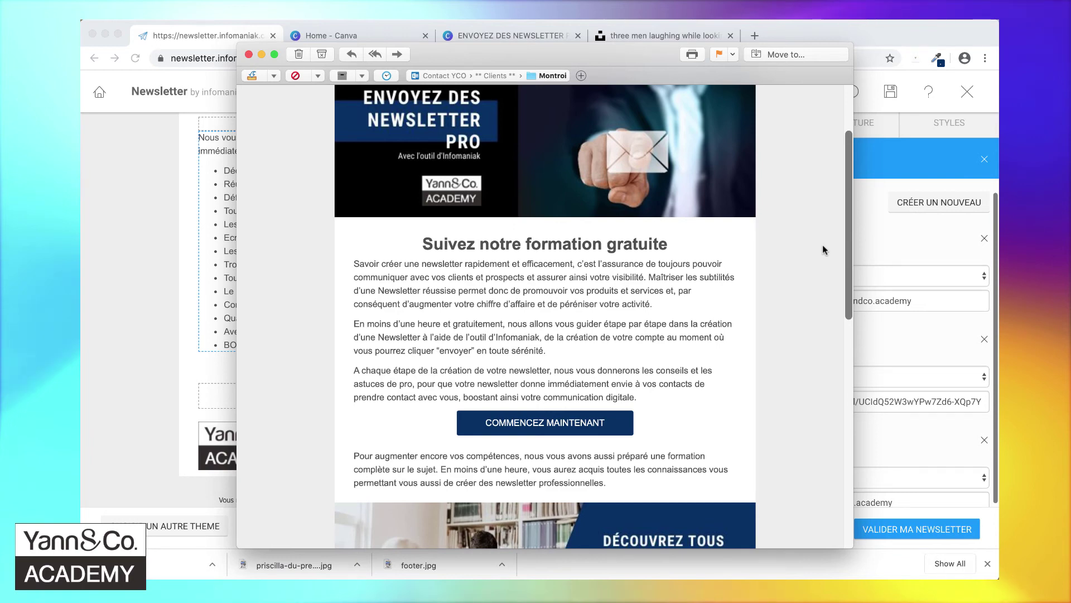
pyautogui.scroll(-7, 824, 249)
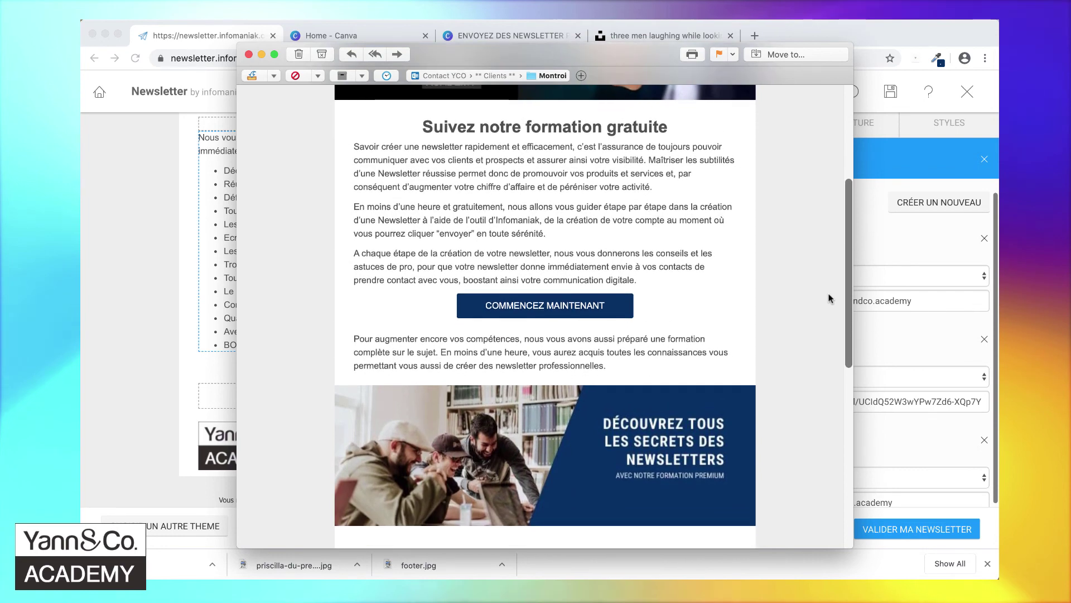
pyautogui.scroll(-1, 831, 301)
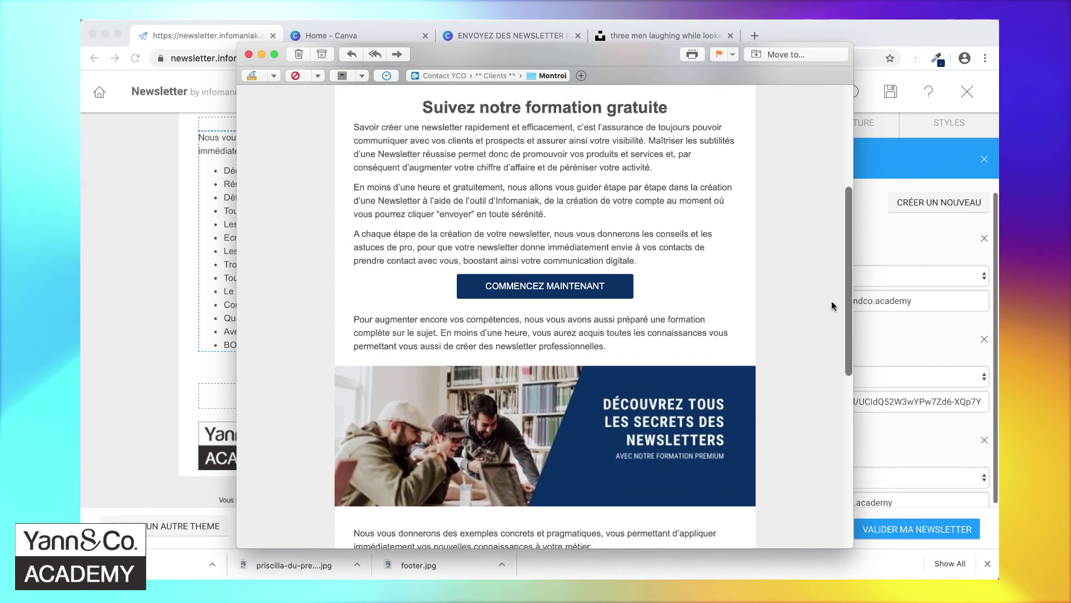
pyautogui.scroll(-2, 832, 305)
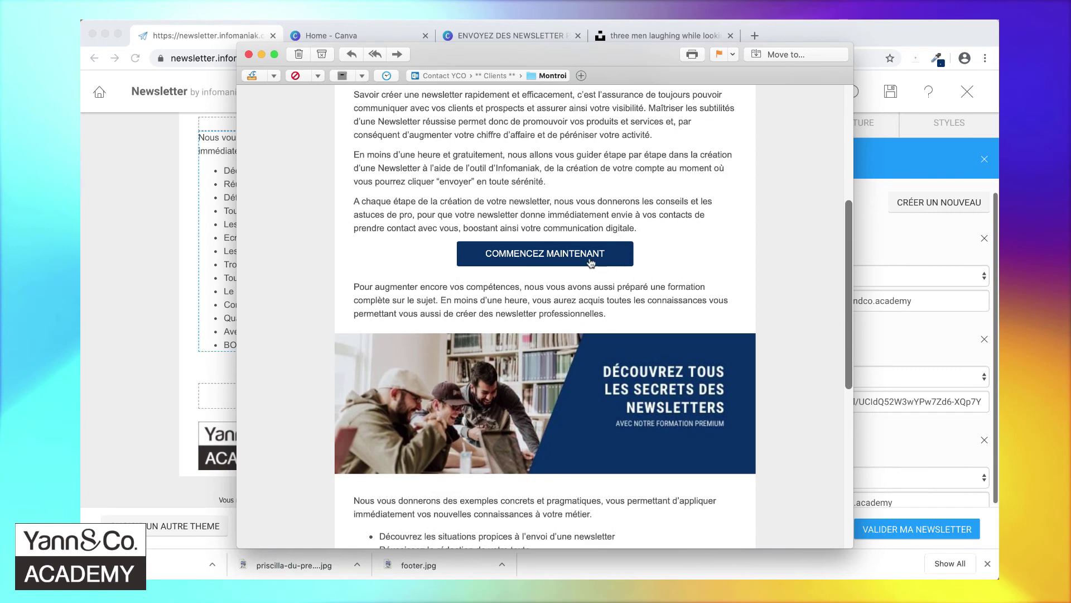
# - Review the received test email down to its footer and its subject line, then return to the editor
pyautogui.moveTo(569, 257)
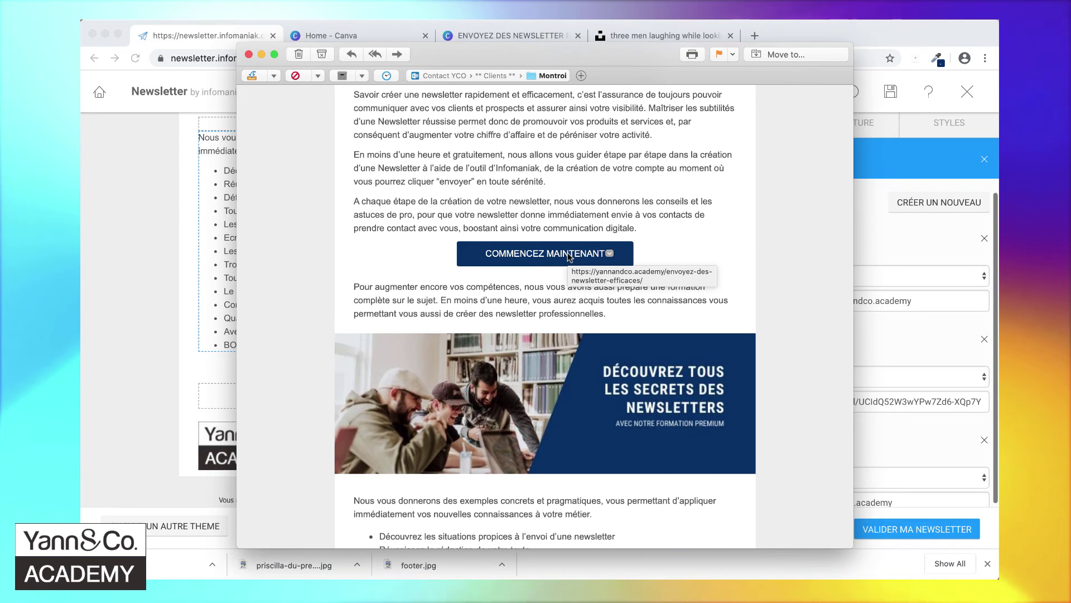
pyautogui.scroll(3, 835, 120)
pyautogui.moveTo(852, 177); pyautogui.dragTo(851, 384)
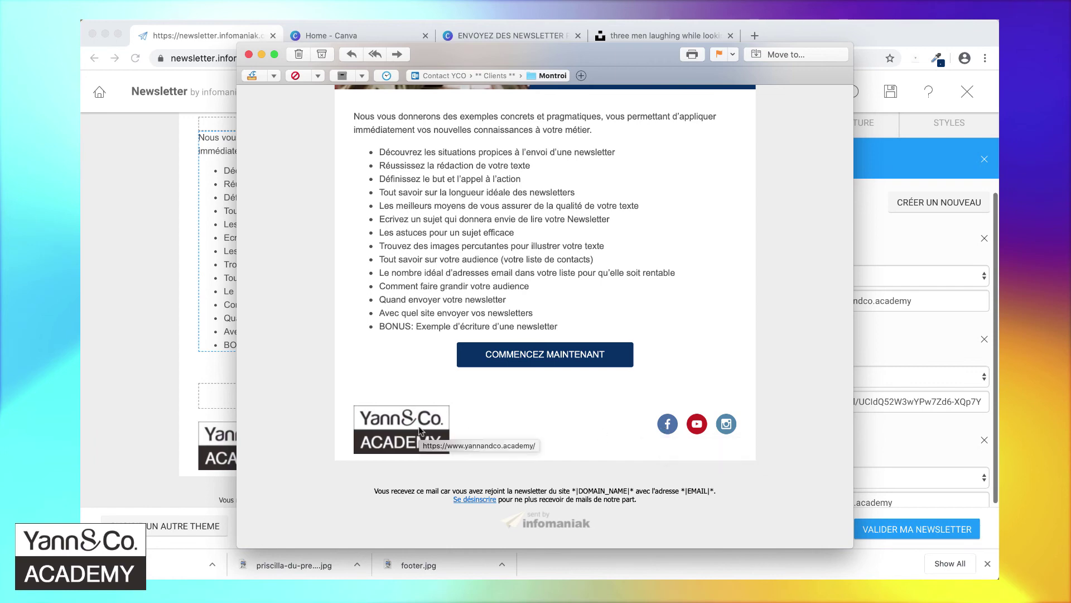
pyautogui.scroll(15, 419, 430)
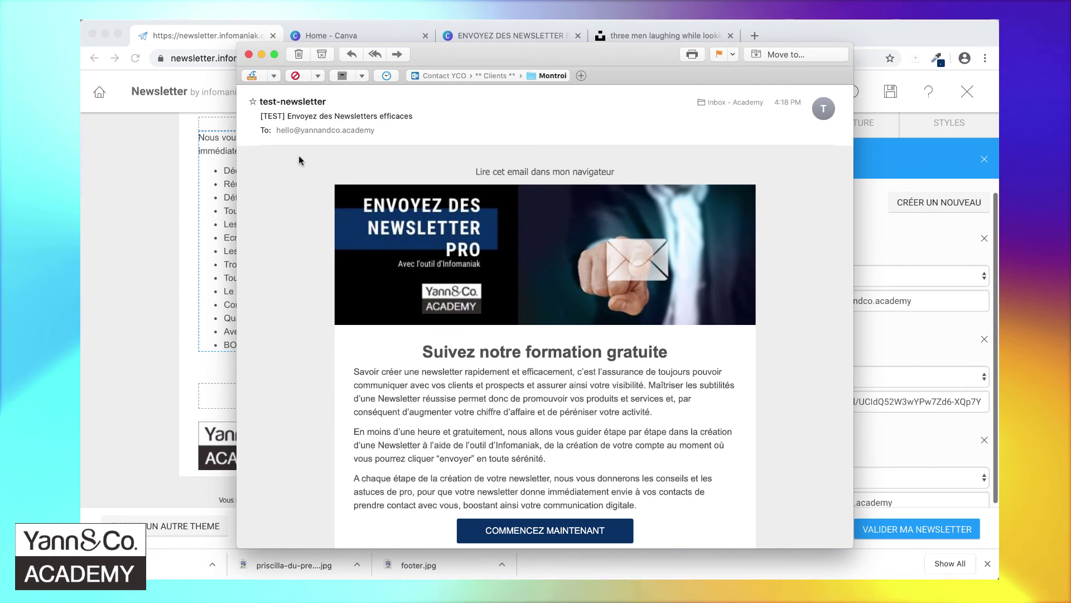
pyautogui.tripleClick(354, 116)
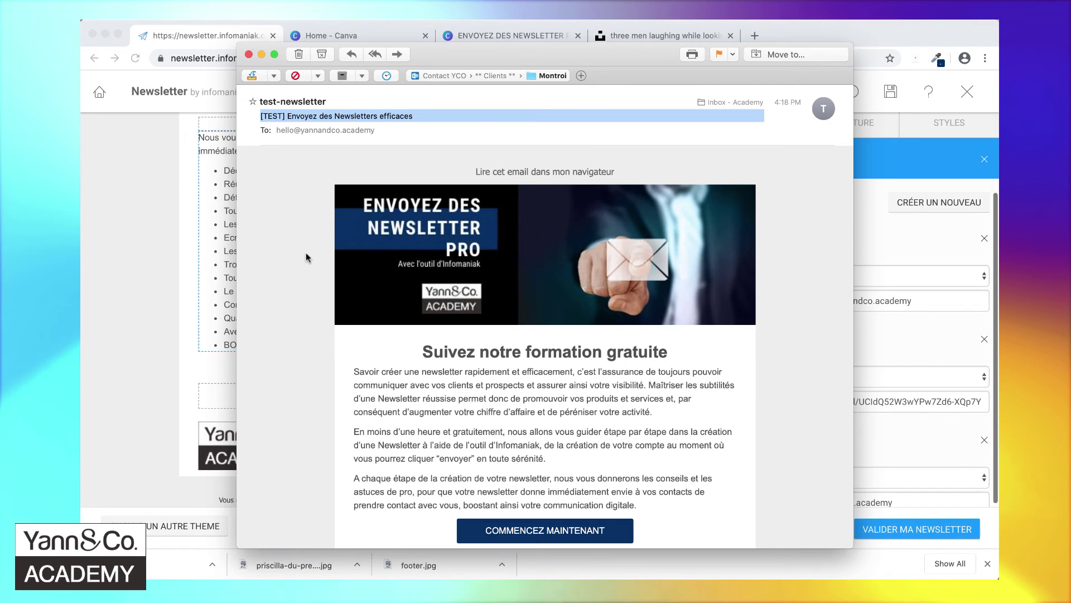
pyautogui.click(169, 276)
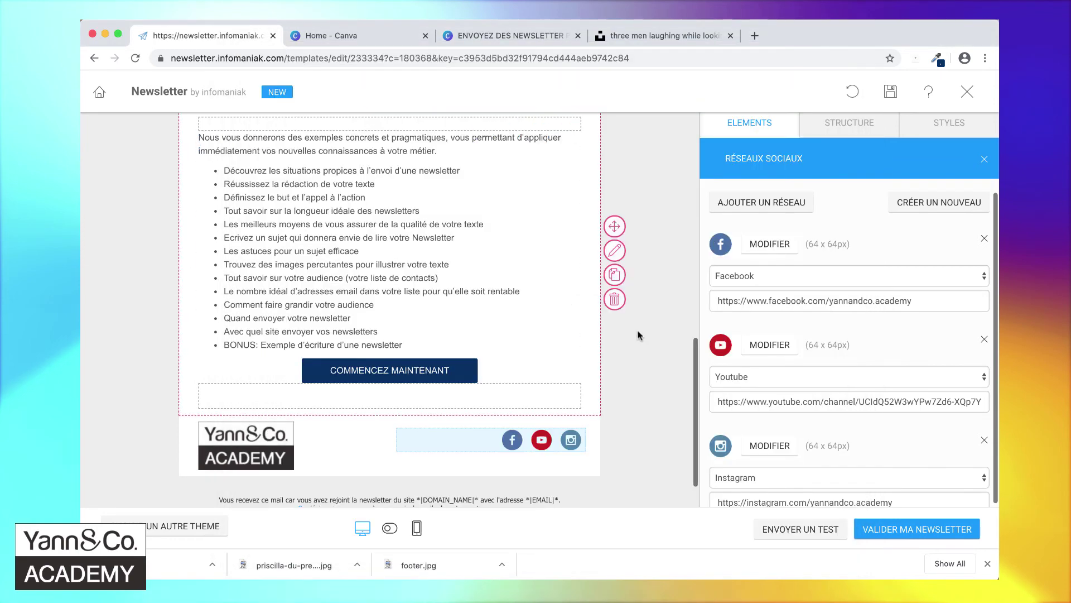
# - Validate the newsletter, create the 'Clients et contacts' list, and accept the terms of use
pyautogui.click(913, 529)
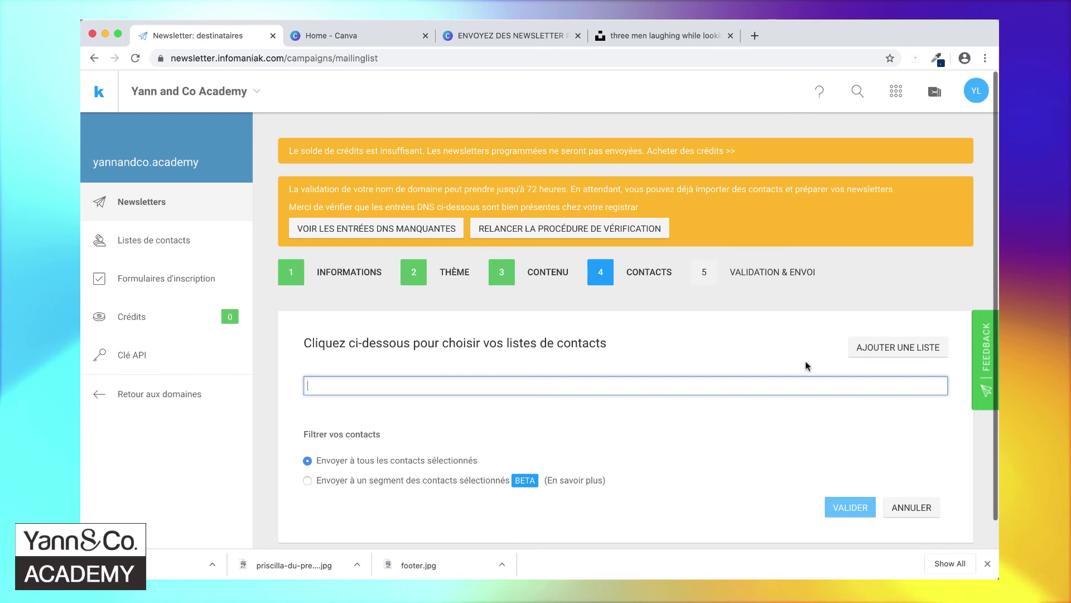
pyautogui.click(889, 351)
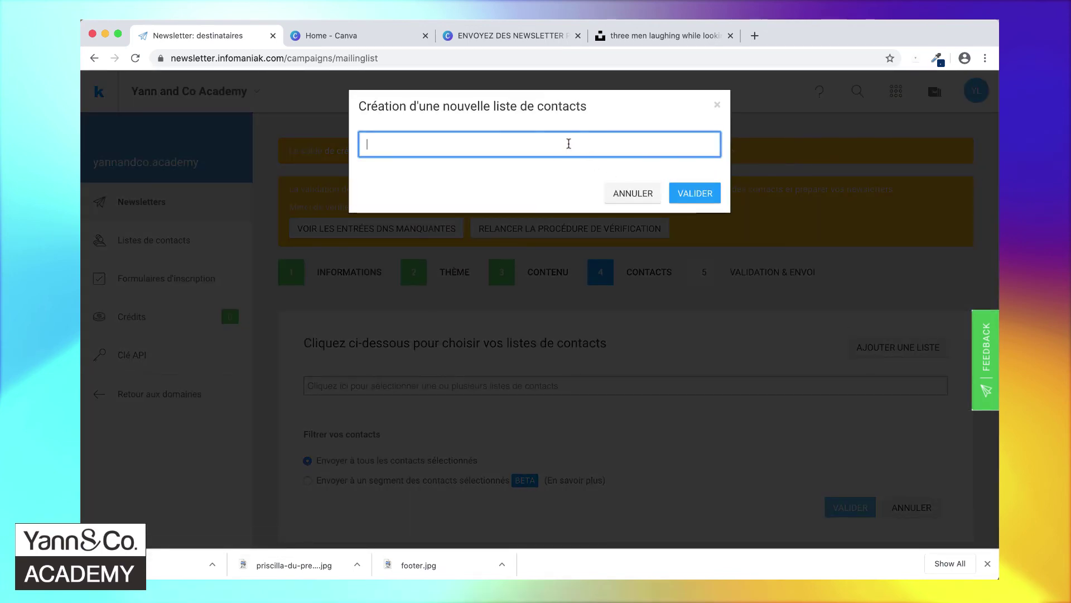
pyautogui.write('Clients et co')
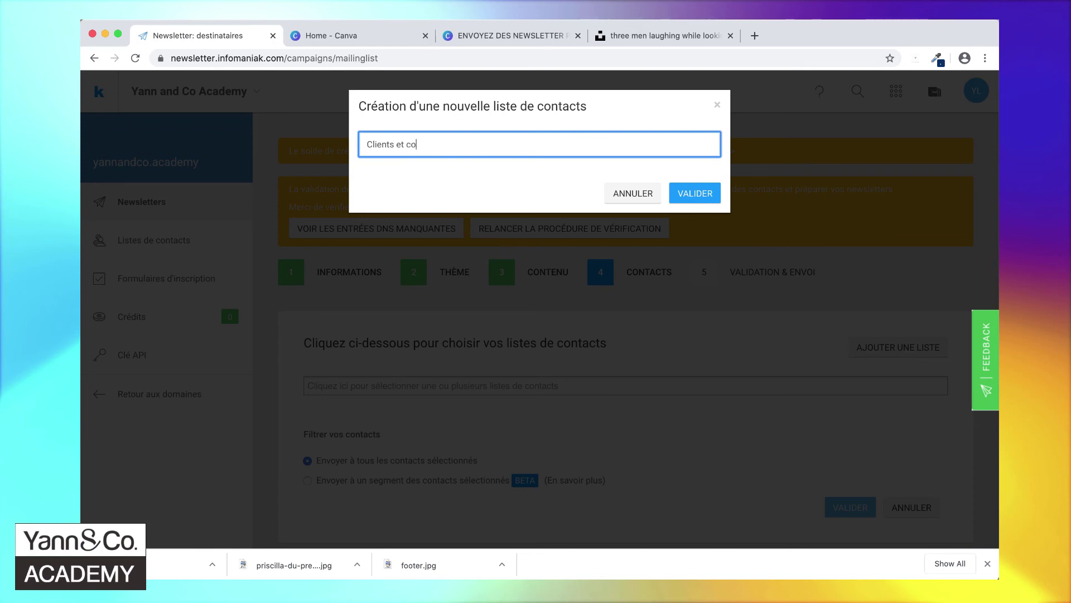
pyautogui.write('ntacts')
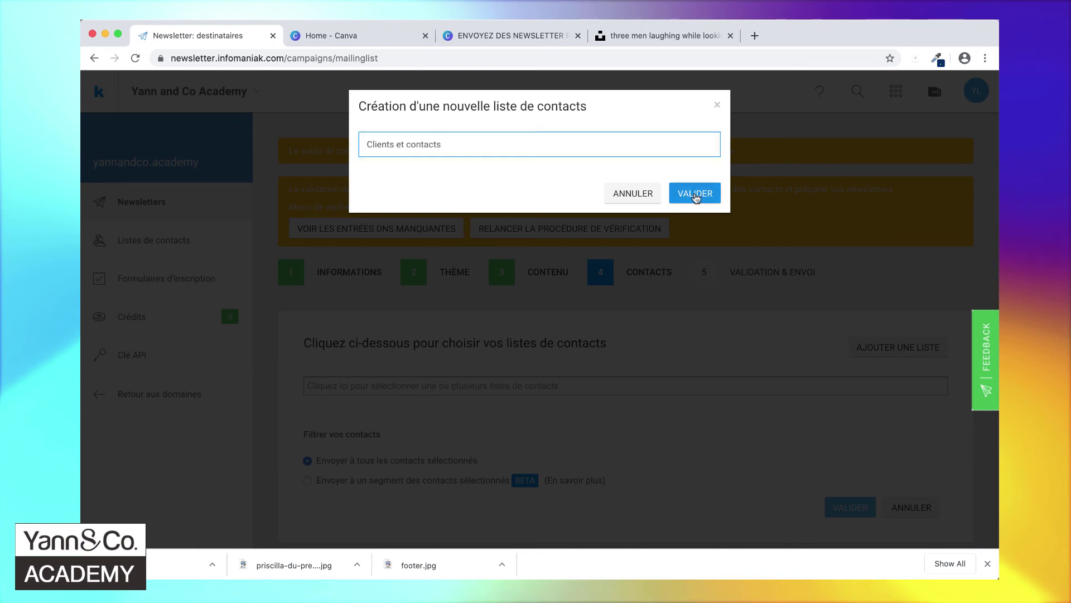
pyautogui.click(695, 194)
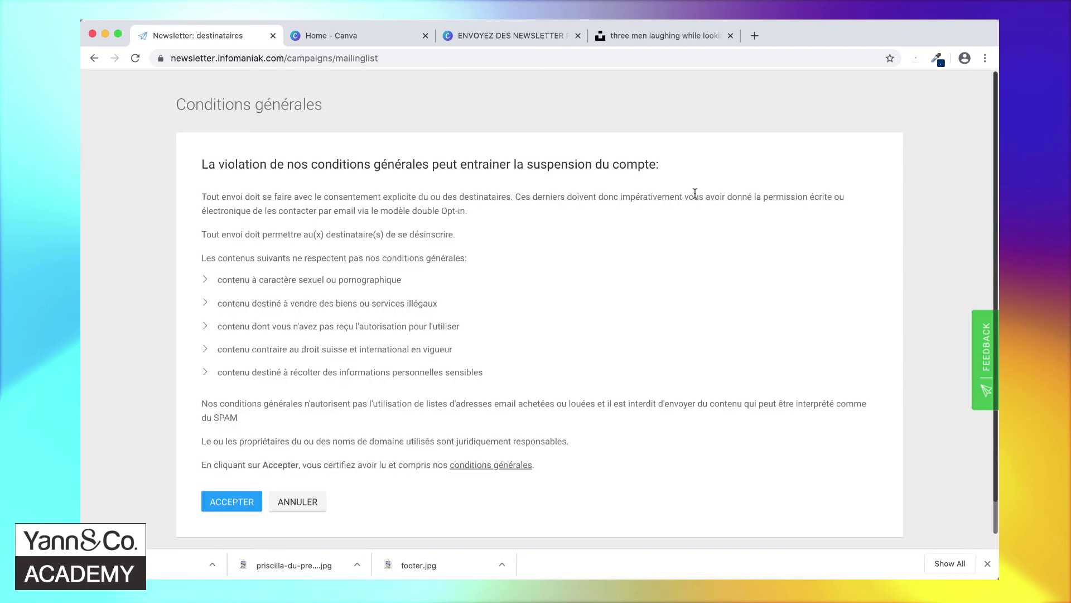
pyautogui.click(227, 503)
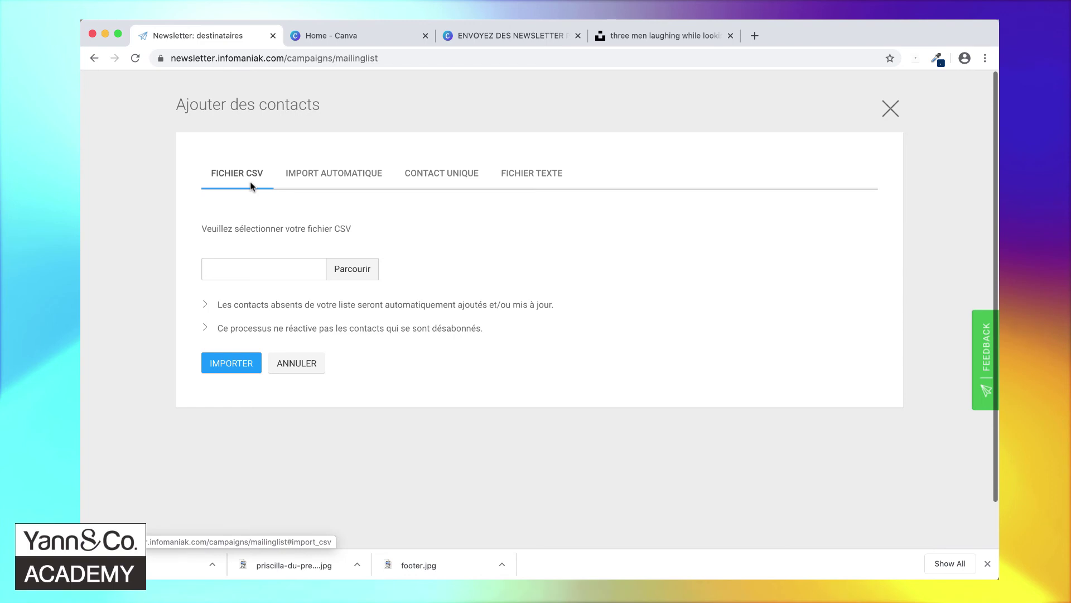
# - Look over the contact import options and choose the Fichier texte paste box
pyautogui.click(332, 173)
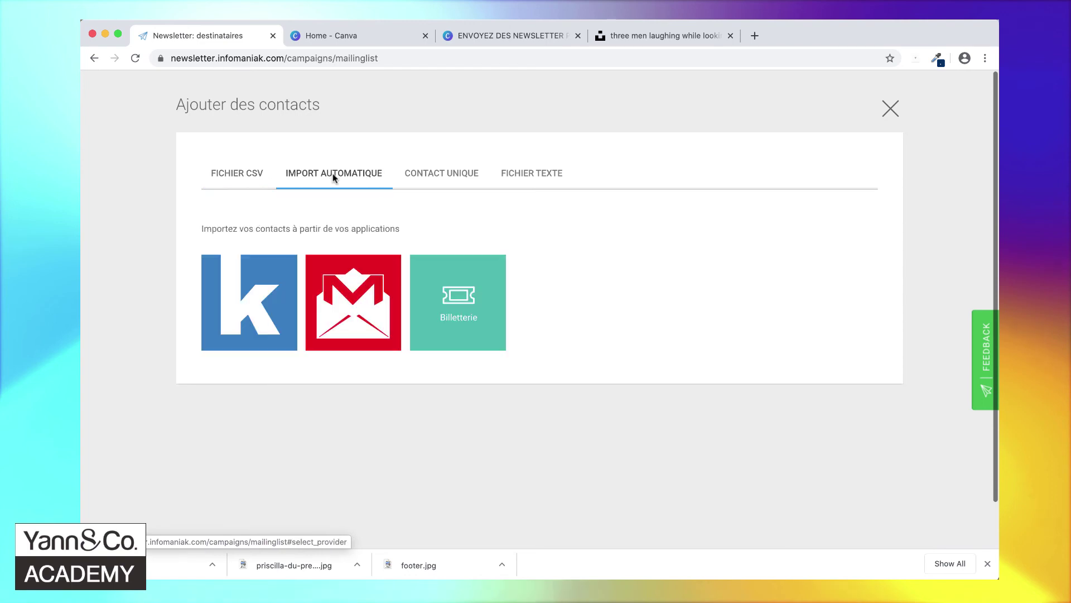
pyautogui.click(432, 179)
pyautogui.click(515, 179)
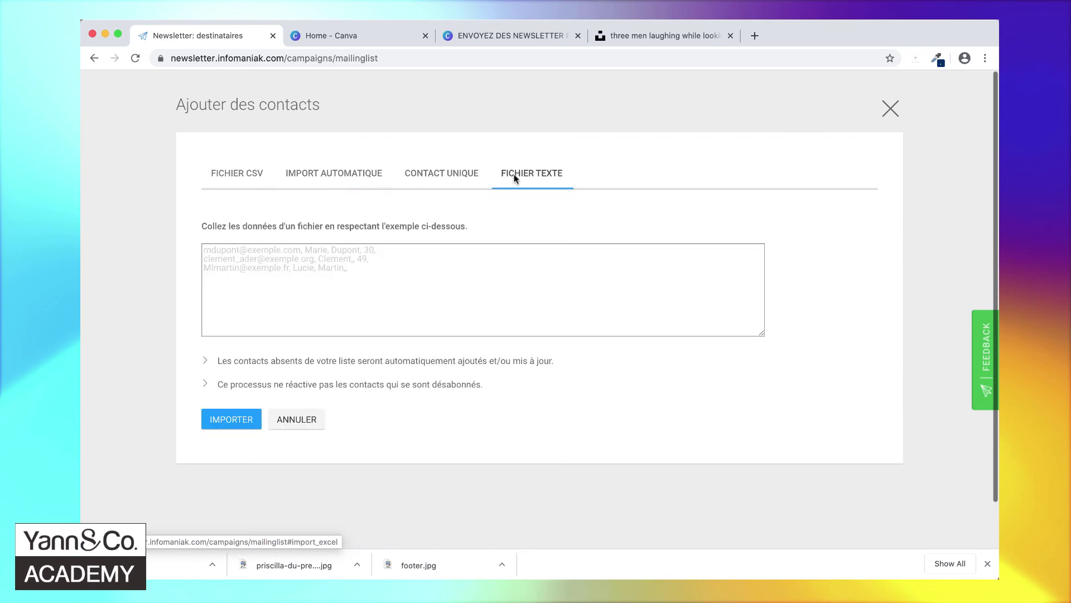
pyautogui.click(476, 274)
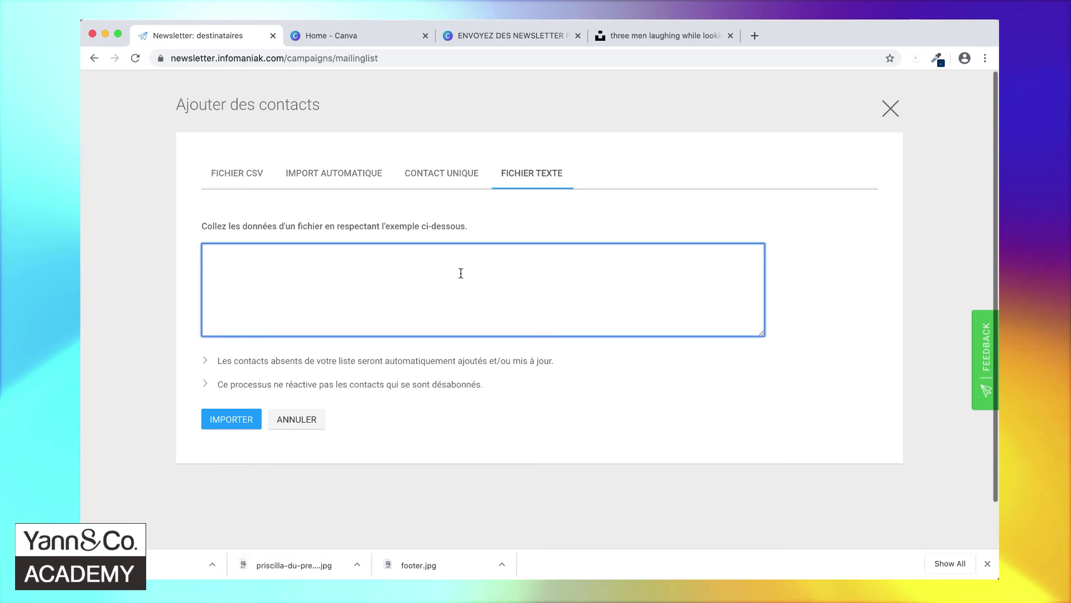
pyautogui.press('super+Tab')
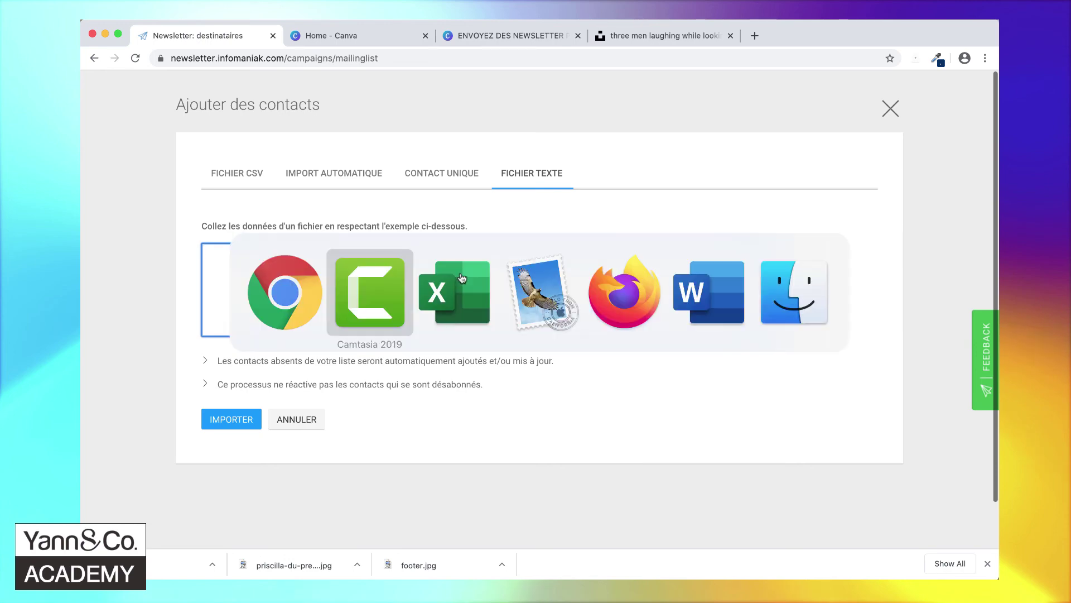
# - Copy the 25 email addresses in E2:E26 of the Excel Emails workbook
pyautogui.press('super+Tab')
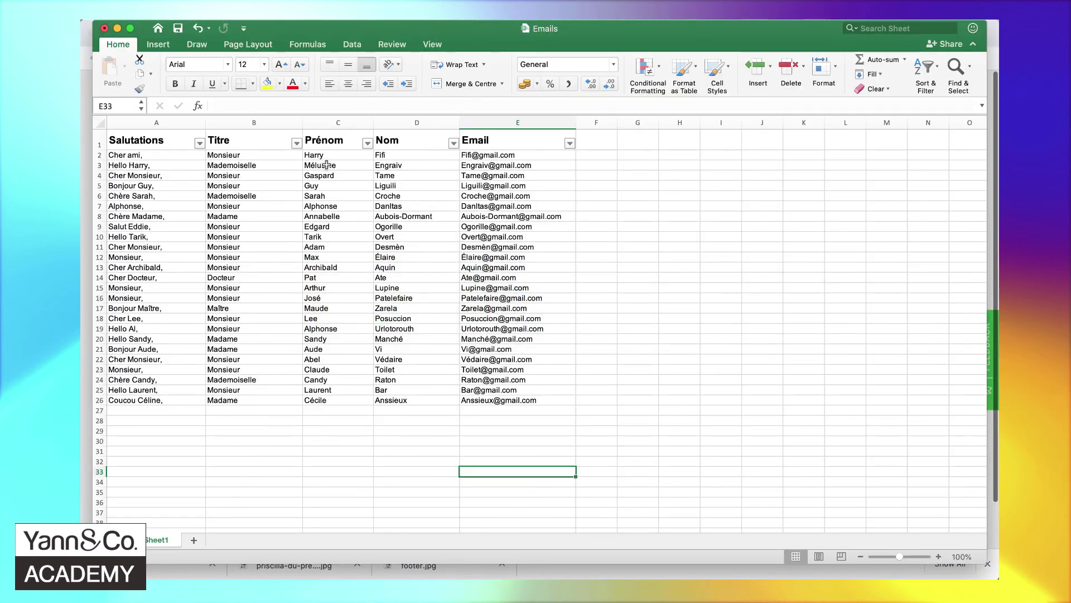
pyautogui.moveTo(505, 158); pyautogui.dragTo(515, 400)
pyautogui.press('super+c')
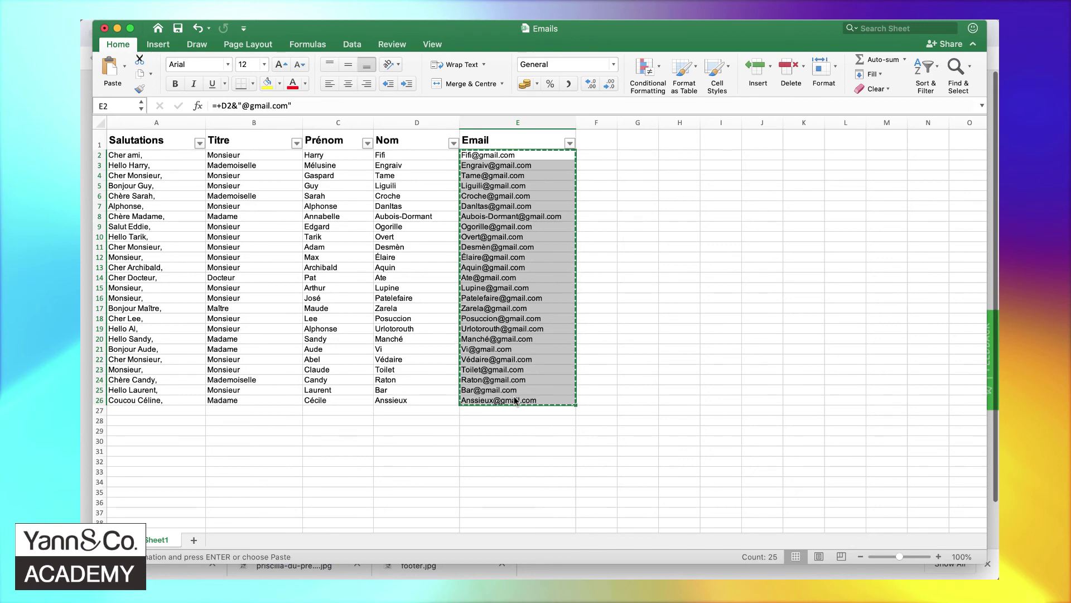
pyautogui.press('super+Tab')
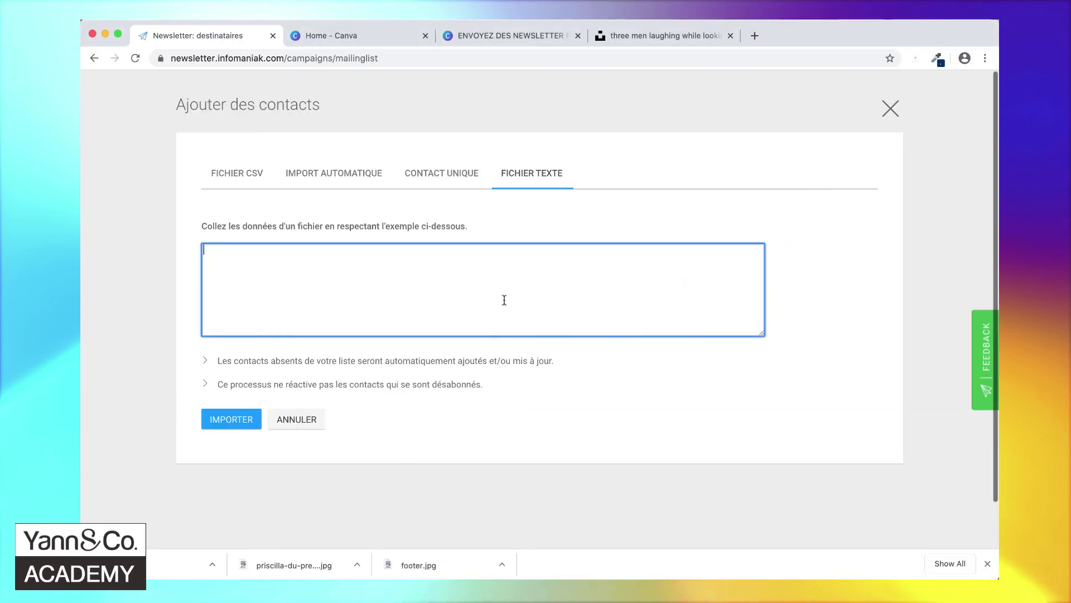
# - Import the pasted addresses as Email into 'Clients et contacts' (21 contacts) and save it for the campaign
pyautogui.press('super+v')
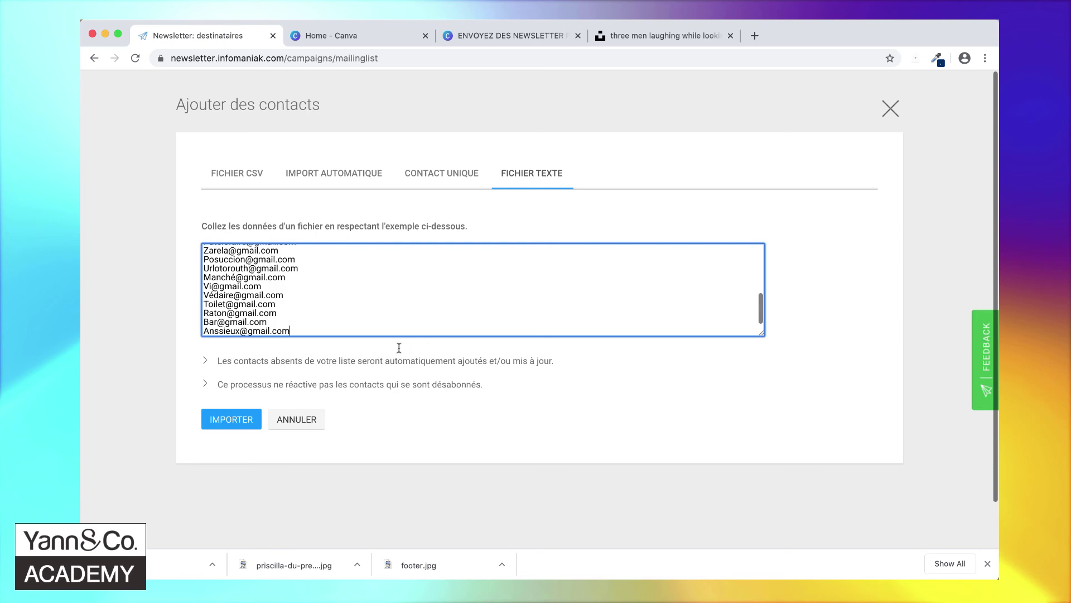
pyautogui.click(235, 418)
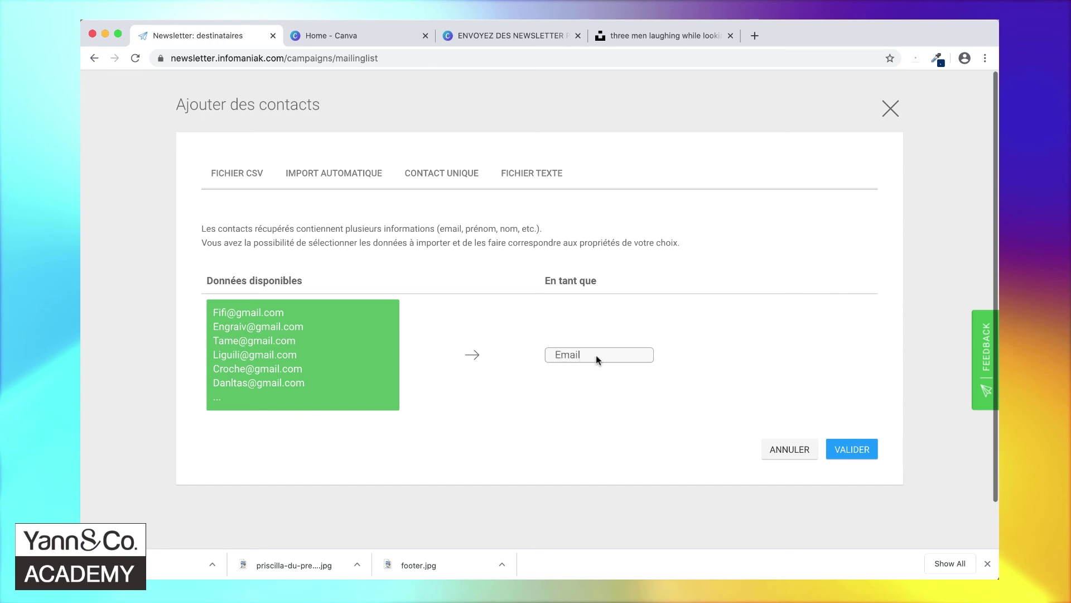
pyautogui.click(852, 450)
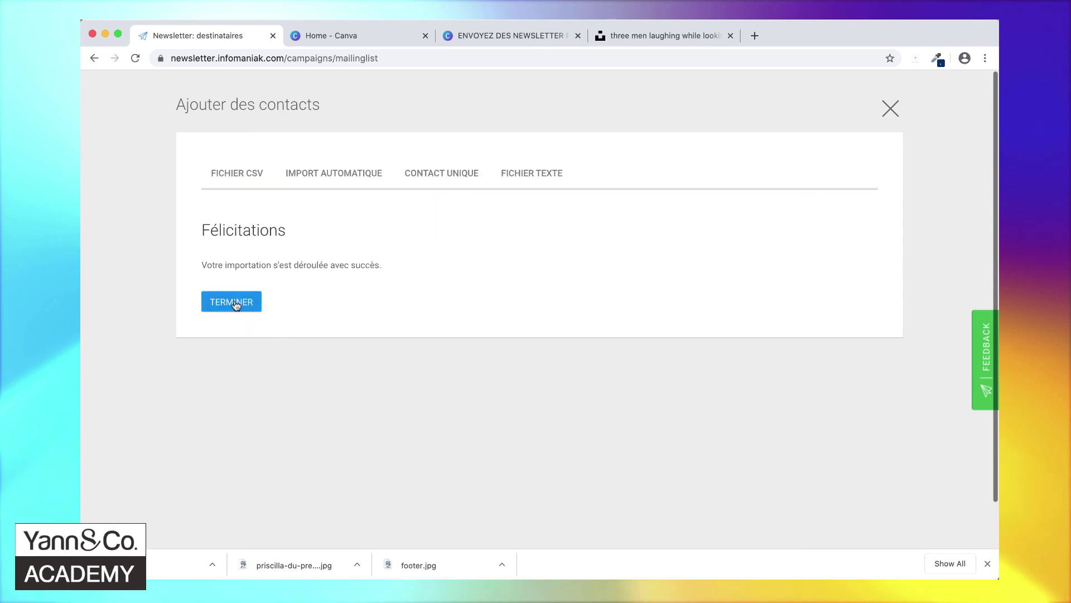
pyautogui.click(231, 302)
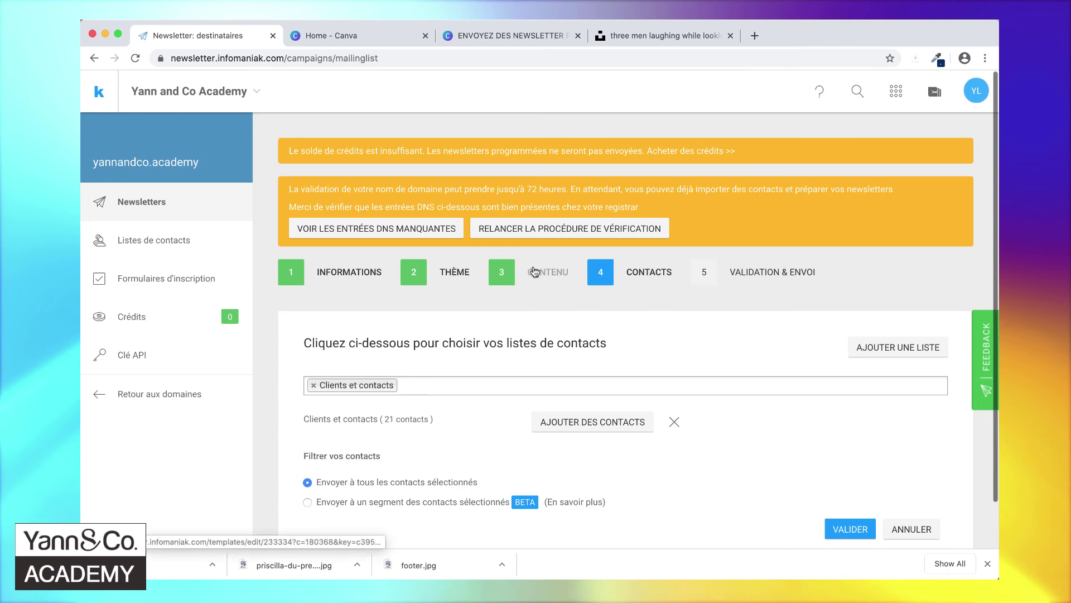
pyautogui.scroll(-2, 710, 315)
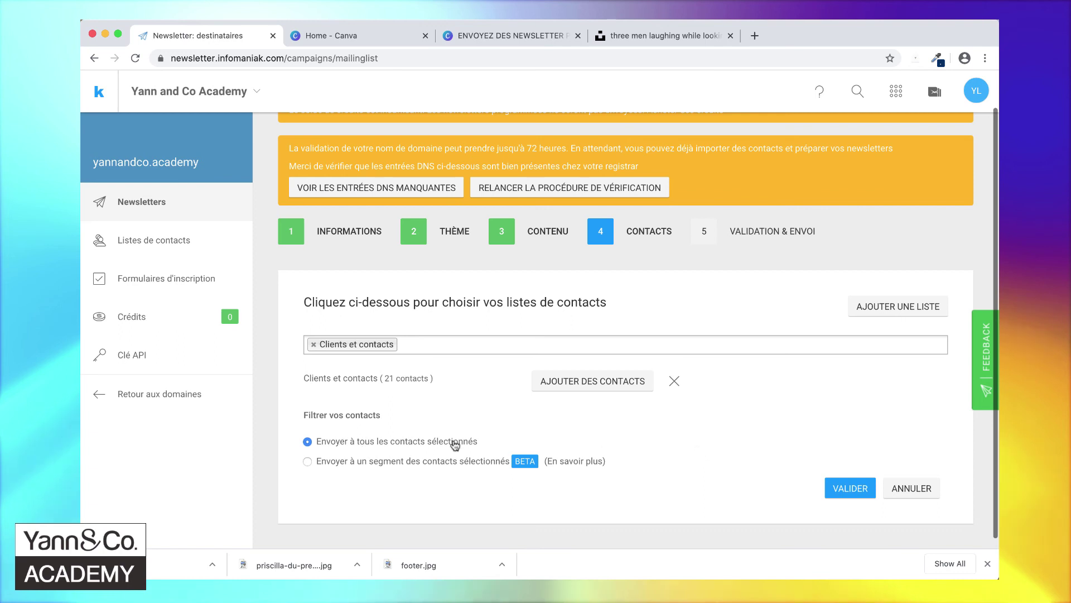
pyautogui.click(851, 489)
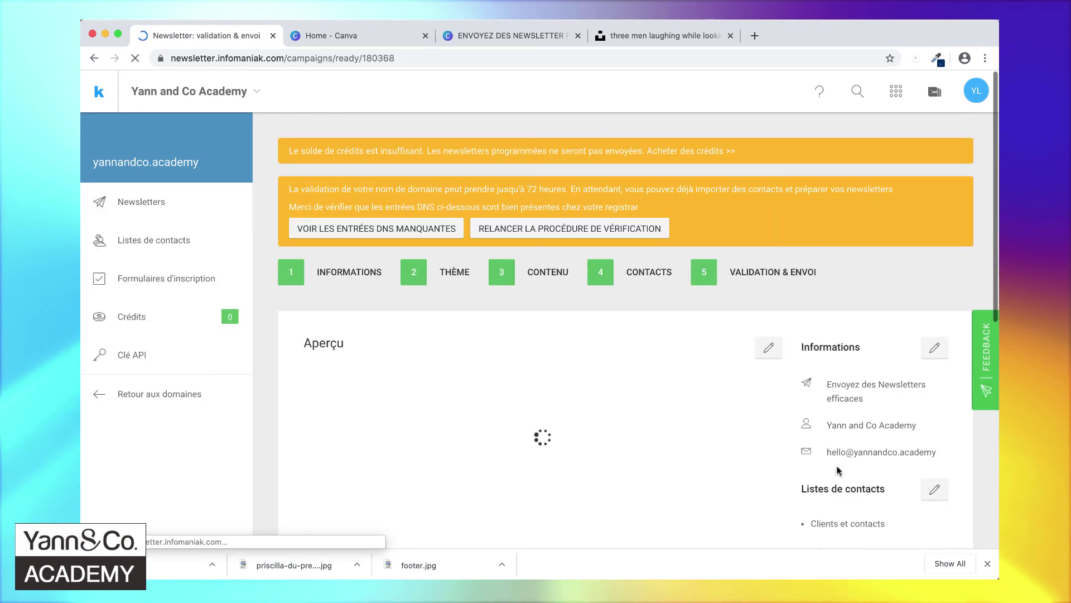
pyautogui.scroll(-3, 884, 307)
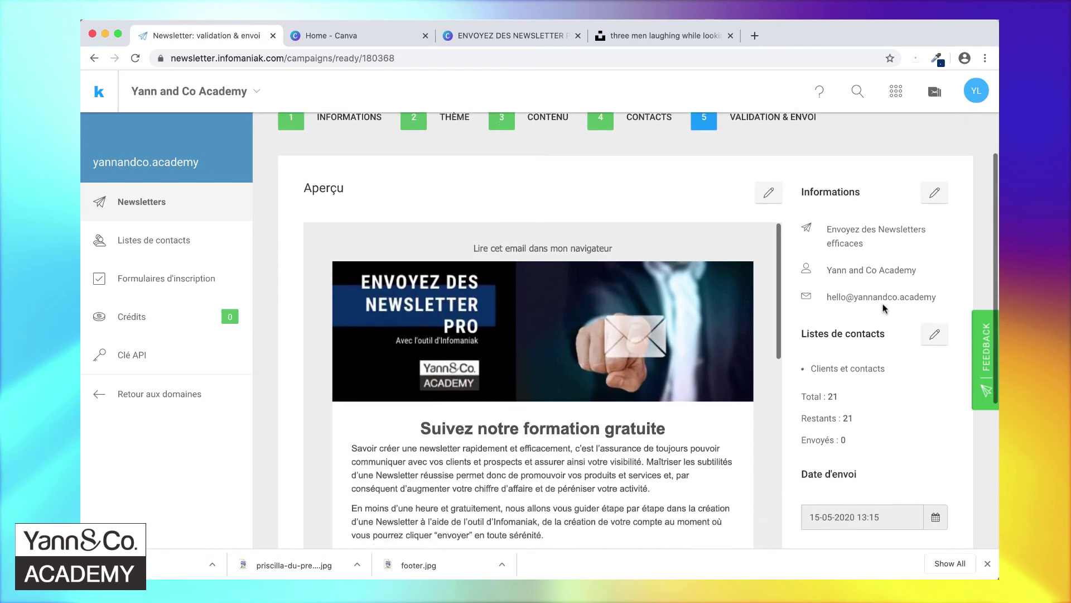
pyautogui.scroll(-3, 764, 391)
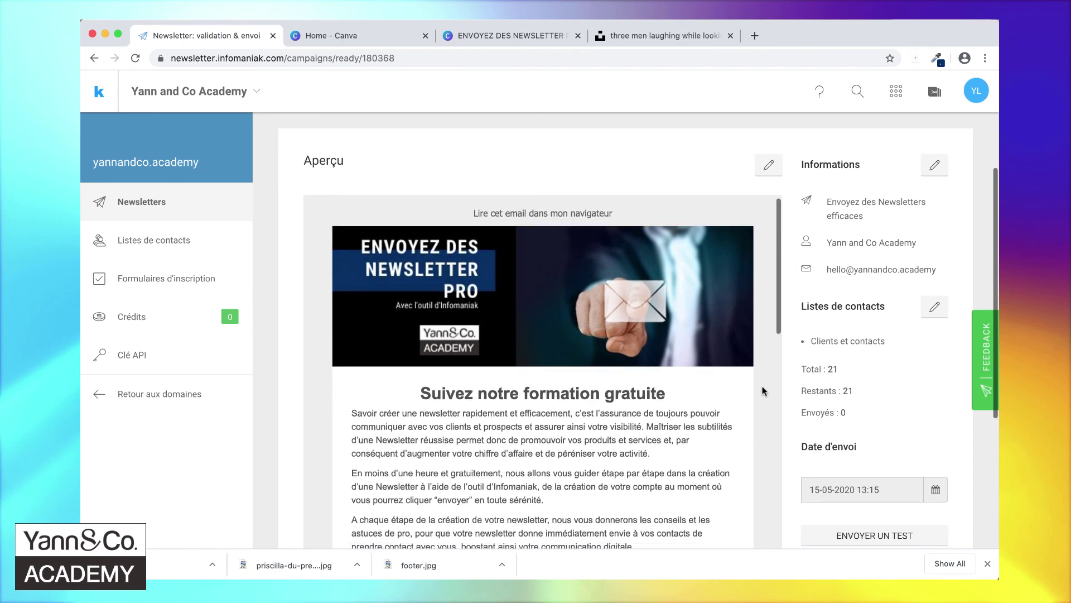
pyautogui.scroll(-5, 764, 390)
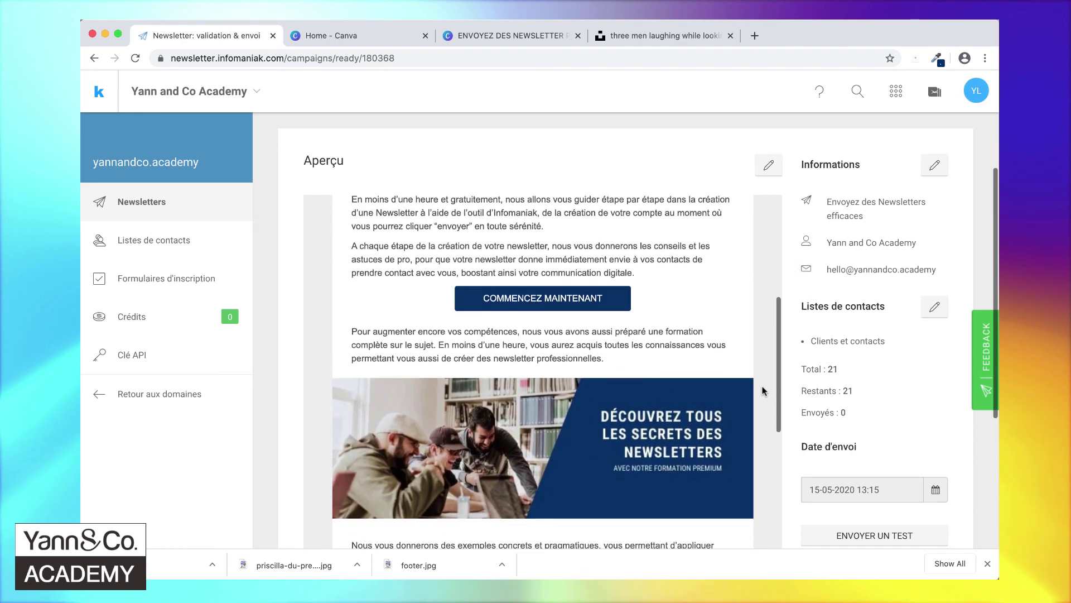
pyautogui.scroll(-4, 763, 391)
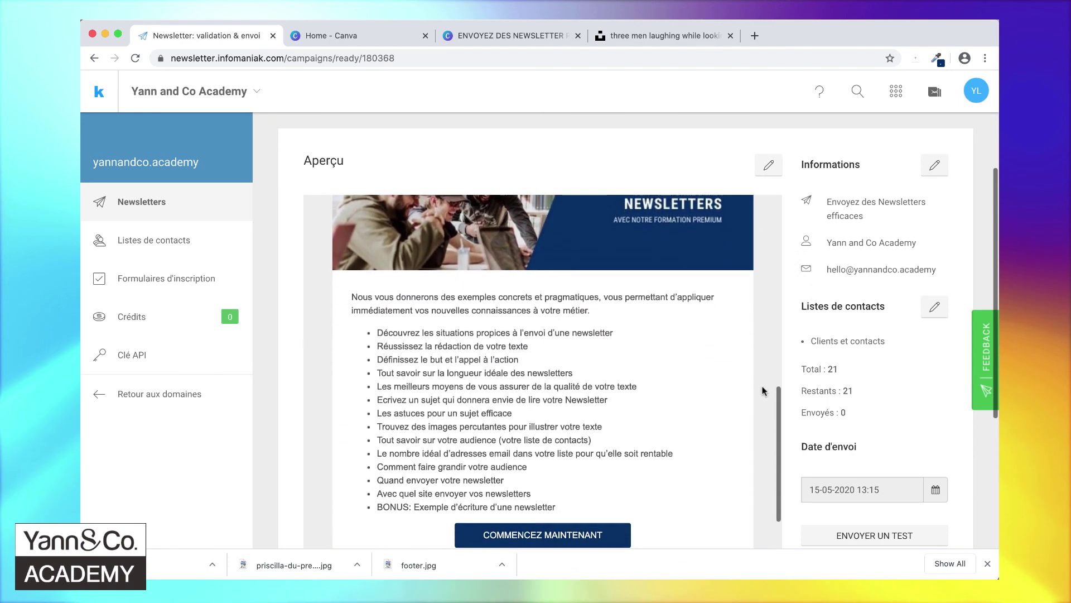
pyautogui.scroll(2, 920, 389)
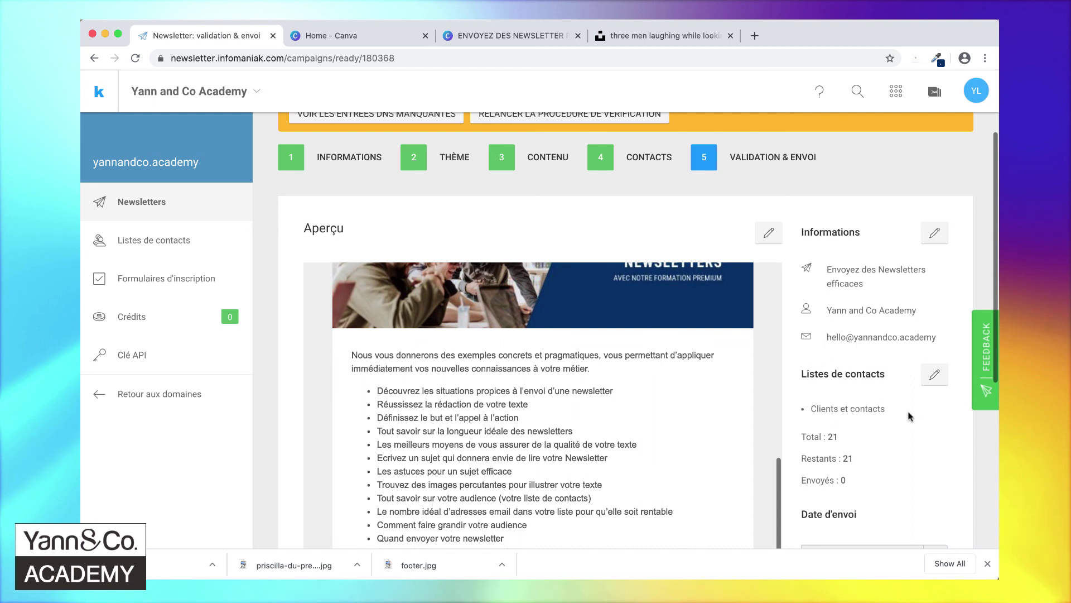
pyautogui.scroll(-3, 910, 416)
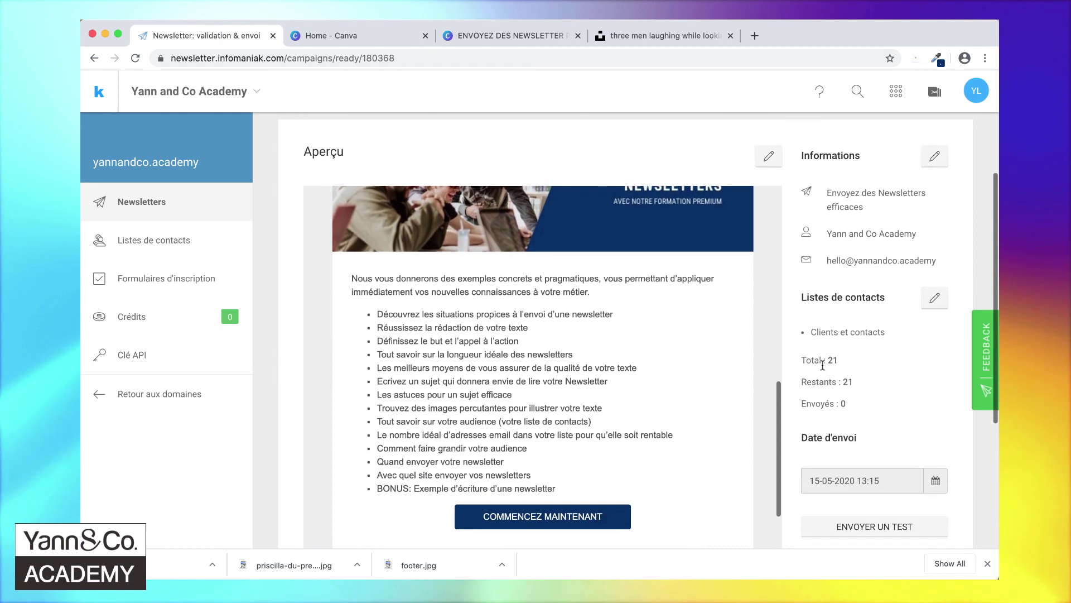
pyautogui.scroll(-5, 923, 390)
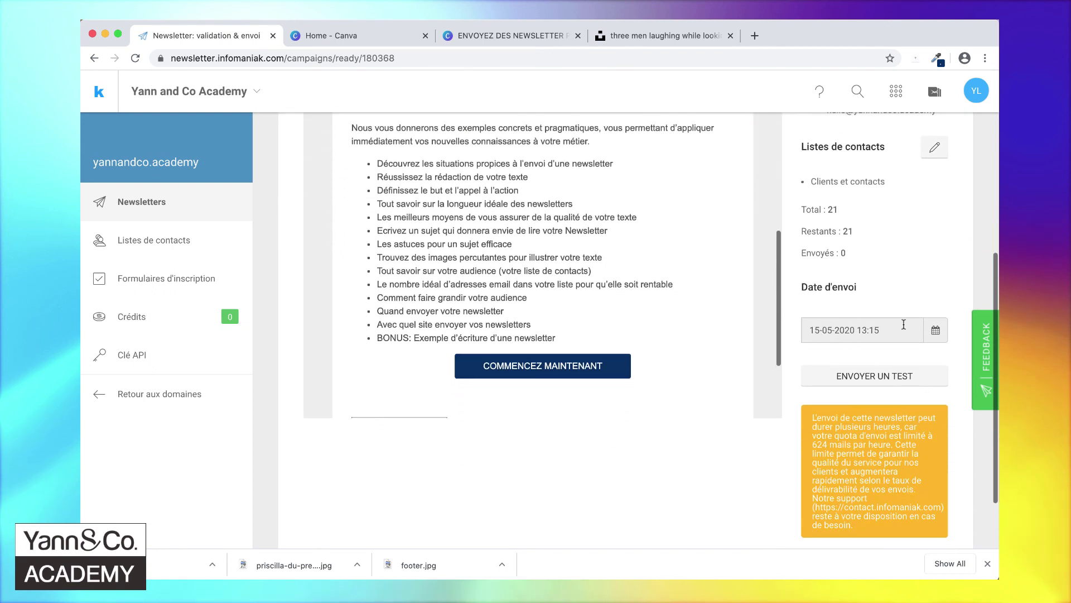
pyautogui.click(936, 331)
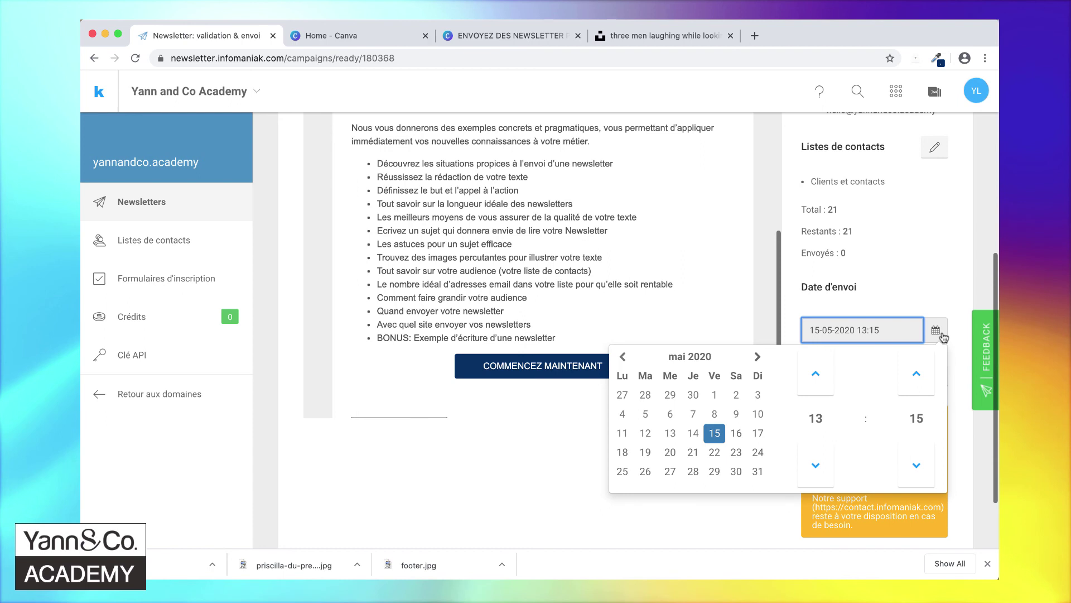
pyautogui.click(941, 299)
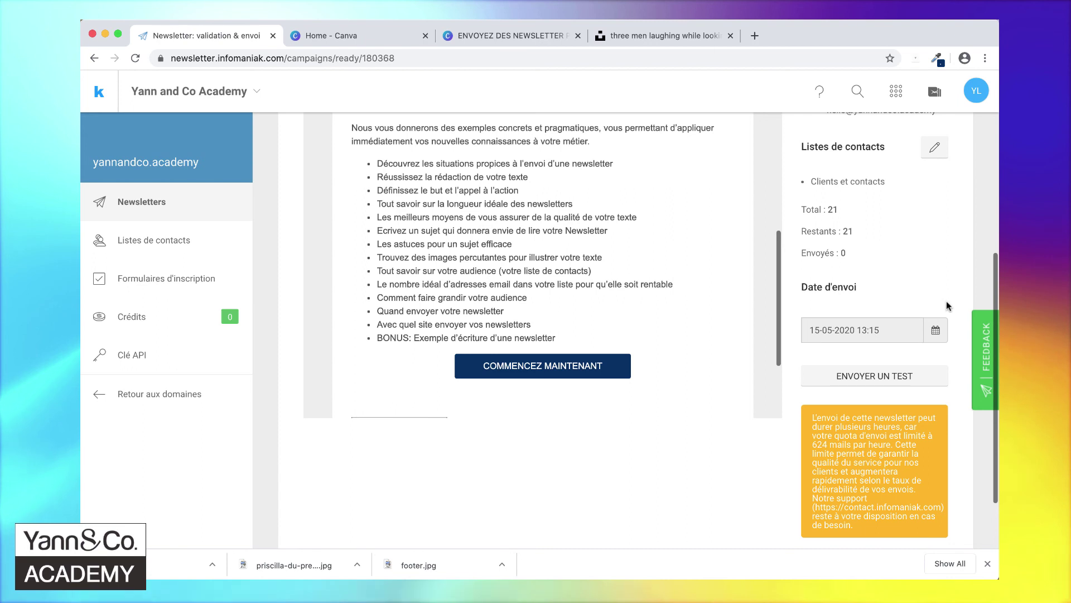
pyautogui.scroll(-3, 955, 357)
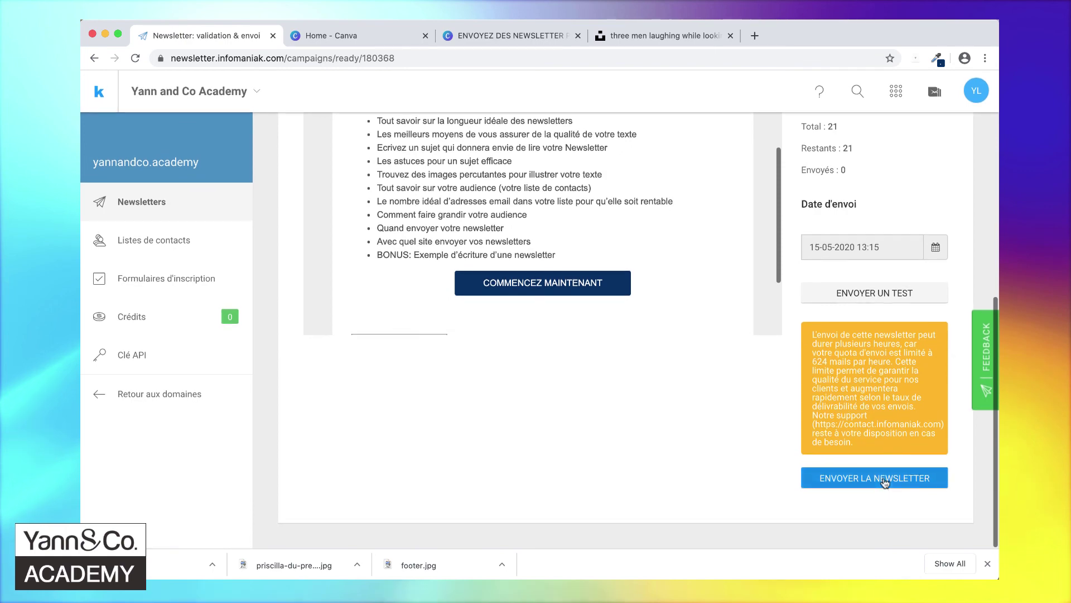
# - Send the newsletter, then show and select the whole missing DNS entries table
pyautogui.click(884, 479)
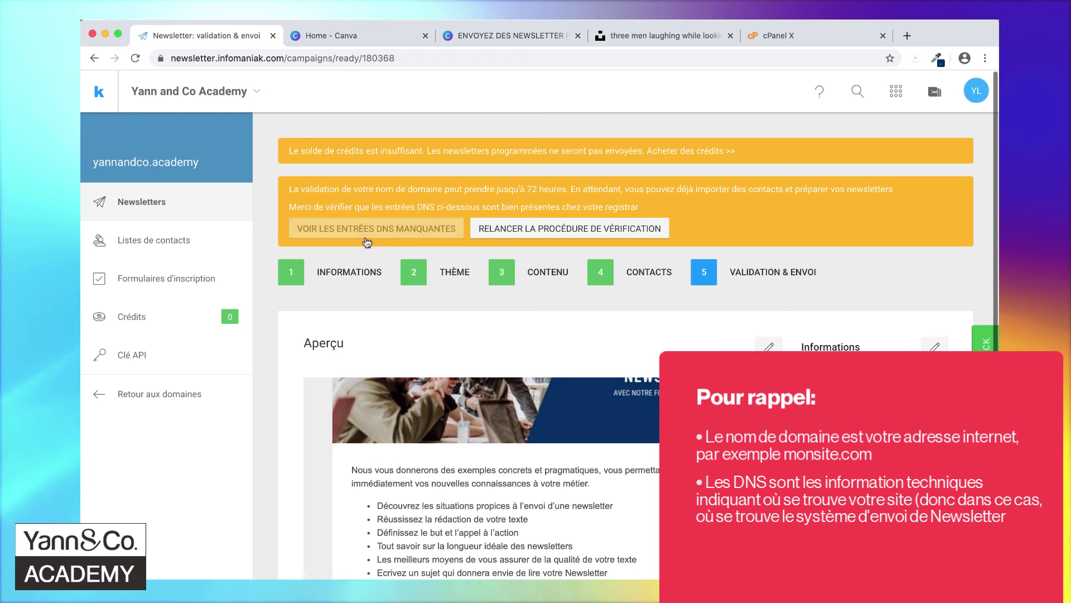
pyautogui.click(387, 228)
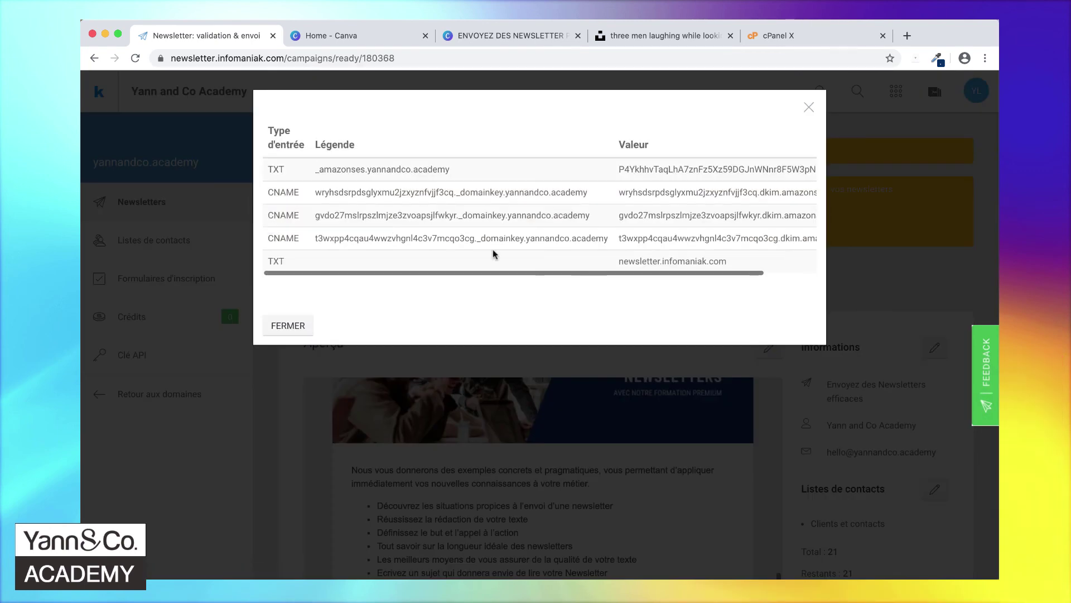
pyautogui.moveTo(735, 265); pyautogui.dragTo(289, 169)
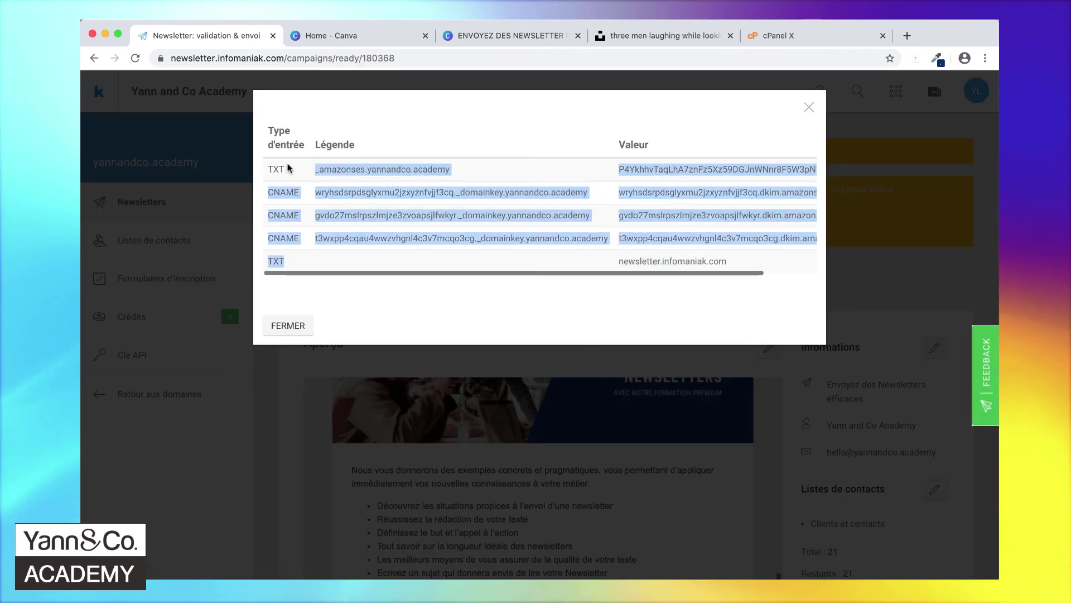
pyautogui.click(270, 165)
pyautogui.moveTo(270, 130); pyautogui.dragTo(724, 261)
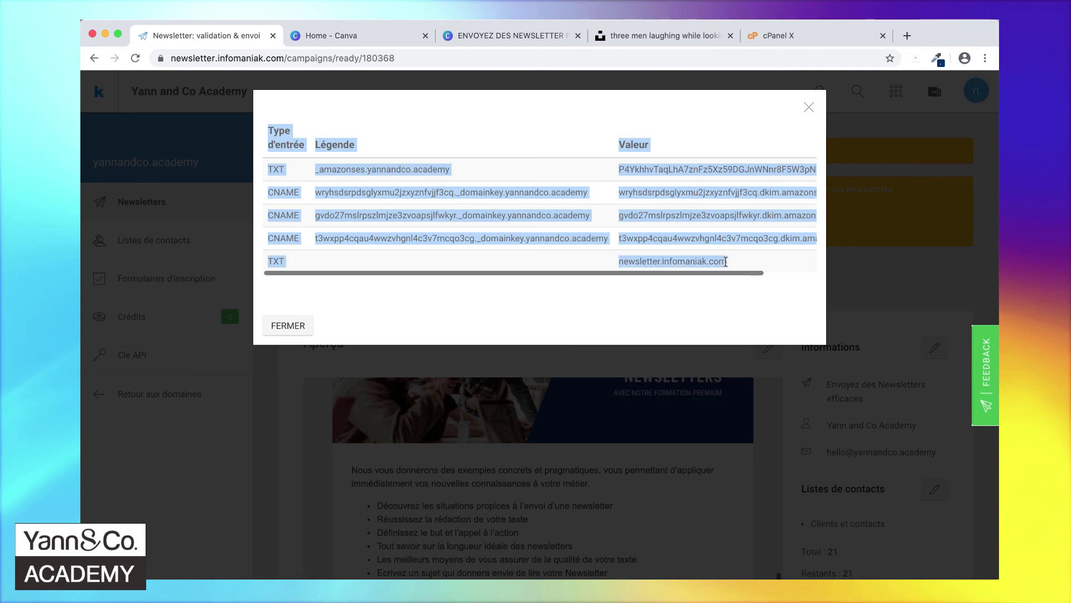
# - Draft a Mail message asking the webmaster to add the pasted yannandco.academy DNS entries, signed 'Merci d'avance,'
pyautogui.press('super+Tab')
pyautogui.press('super+Tab')
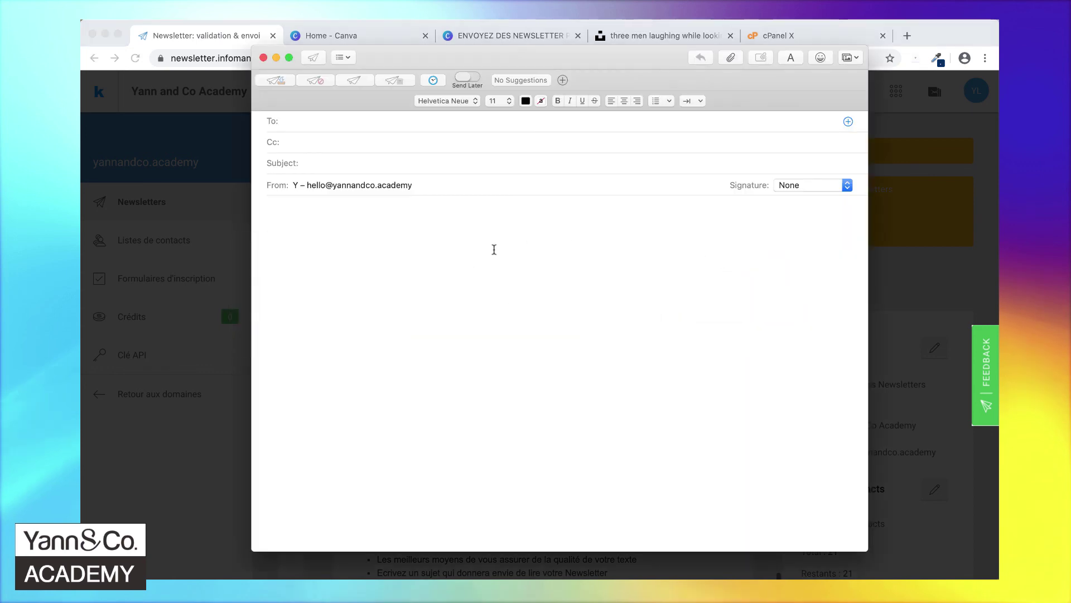
pyautogui.write('Cher Webmaster,')
pyautogui.press('Return')
pyautogui.write('P')
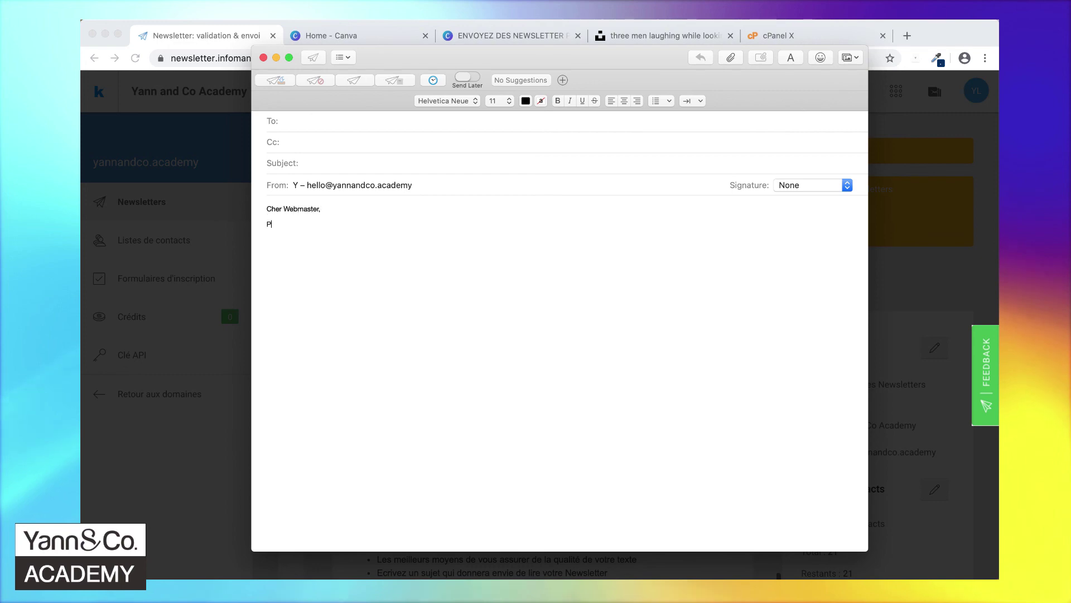
pyautogui.write('ourriez-vous stp ajouter les entré')
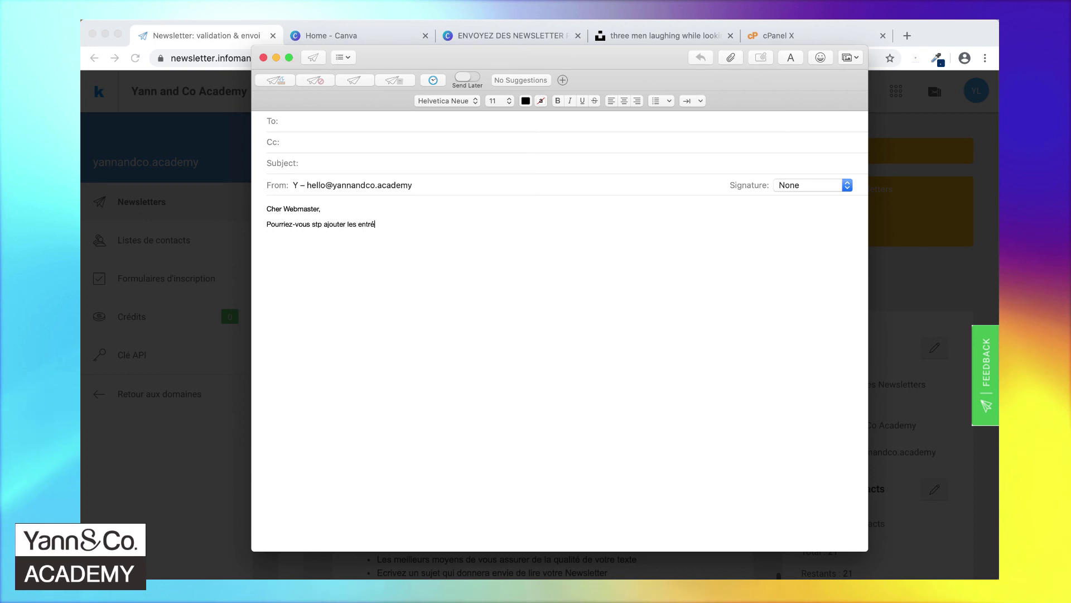
pyautogui.write('es suivantes aux DNS de notre domaine yannandco')
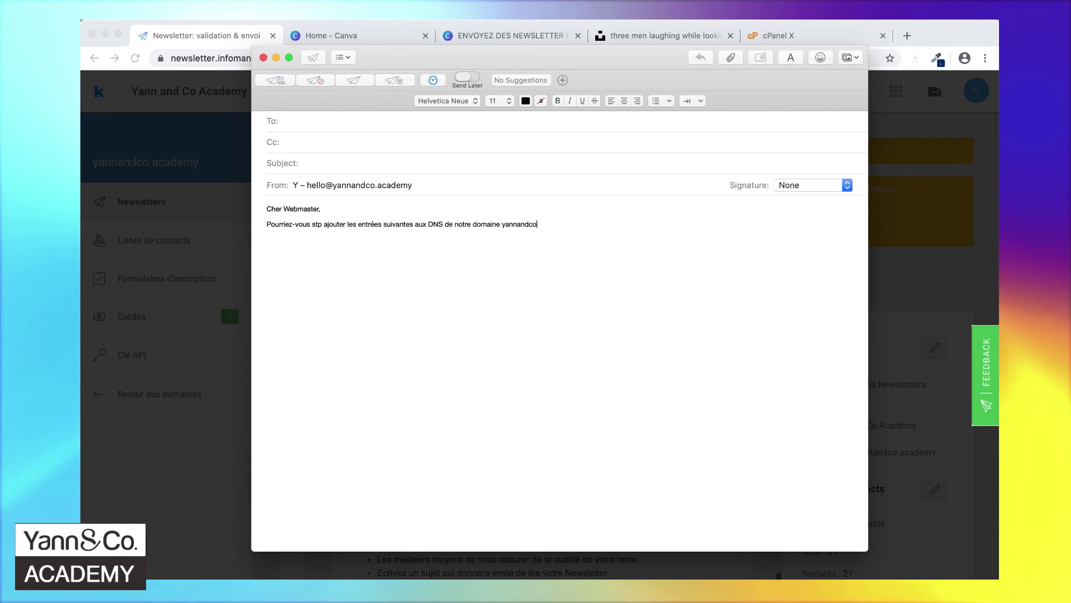
pyautogui.write('.academy:')
pyautogui.press('Return')
pyautogui.press('super+v')
pyautogui.write("Merci d'avance,")
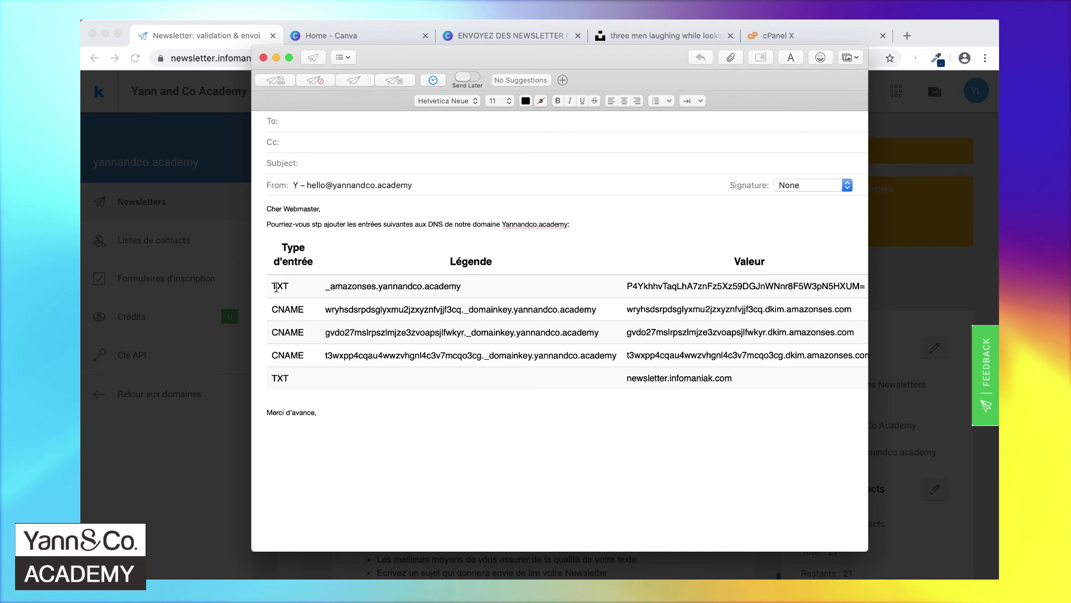
pyautogui.moveTo(461, 286); pyautogui.dragTo(326, 289)
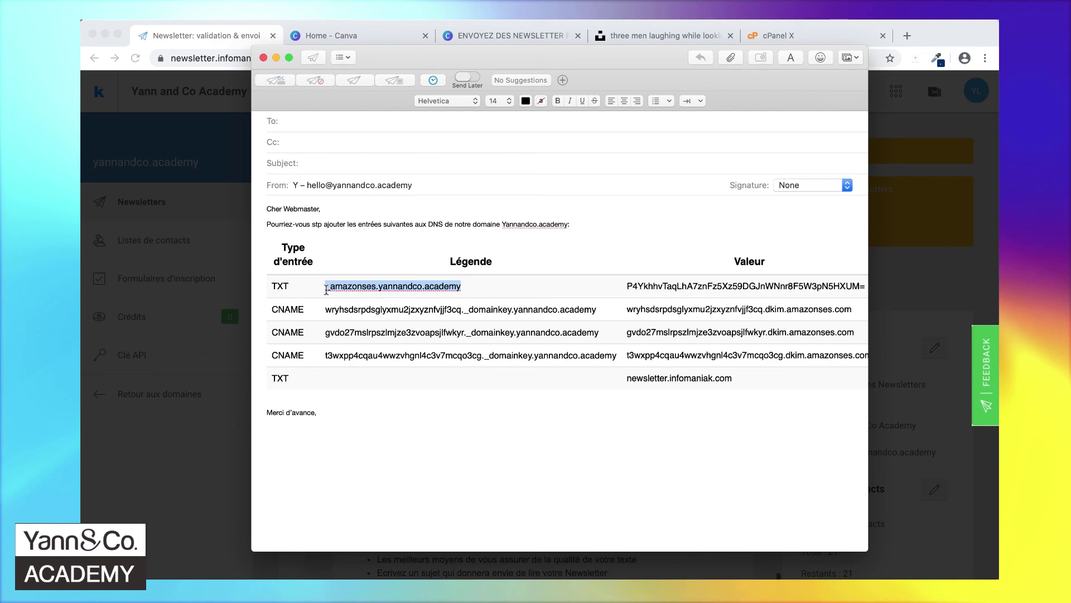
pyautogui.click(179, 440)
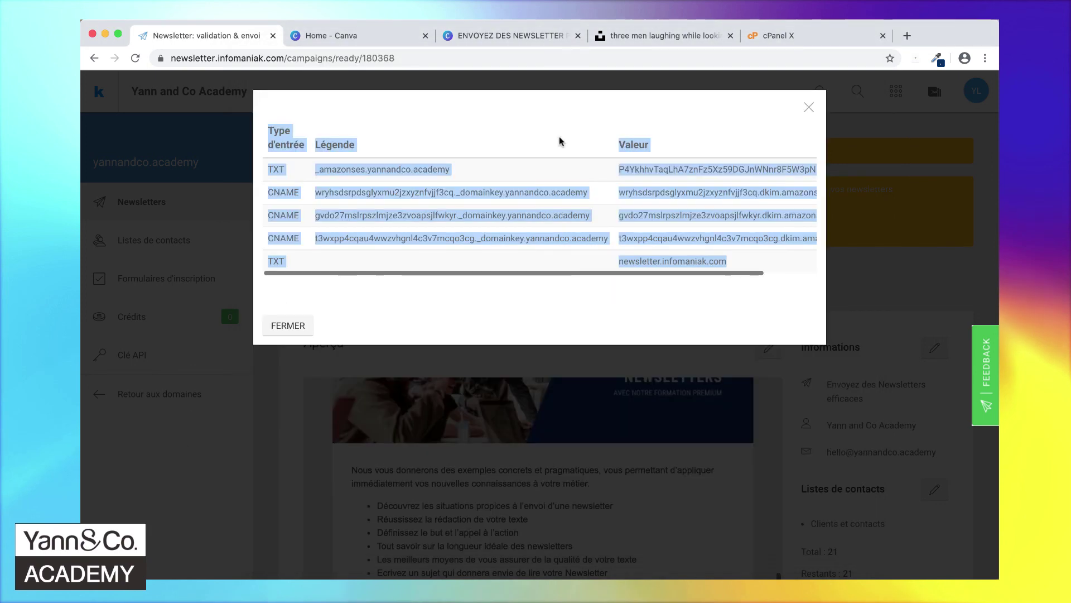
# - In cPanel's DNS zone editor, start a TXT record named _amazonses.yannandco.academy
pyautogui.click(776, 40)
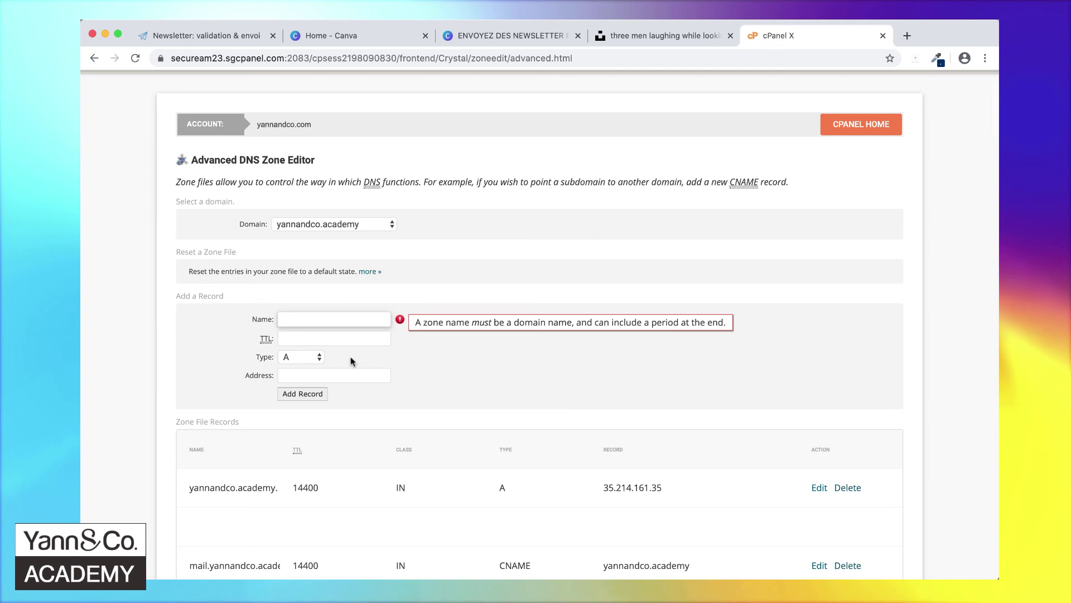
pyautogui.write('_amazonses.yannandco.academy')
pyautogui.click(303, 343)
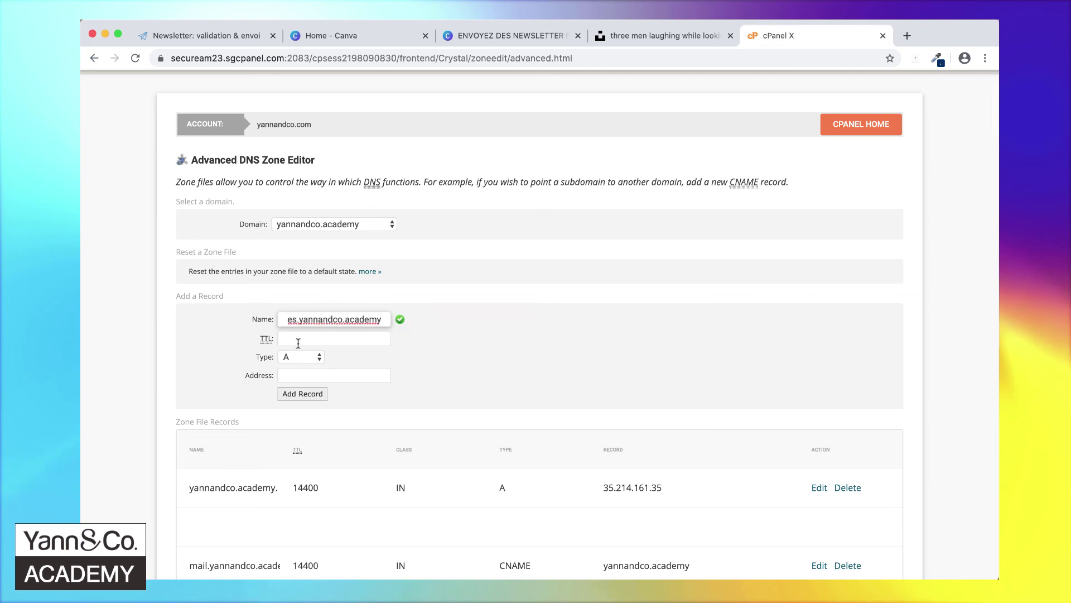
pyautogui.click(301, 361)
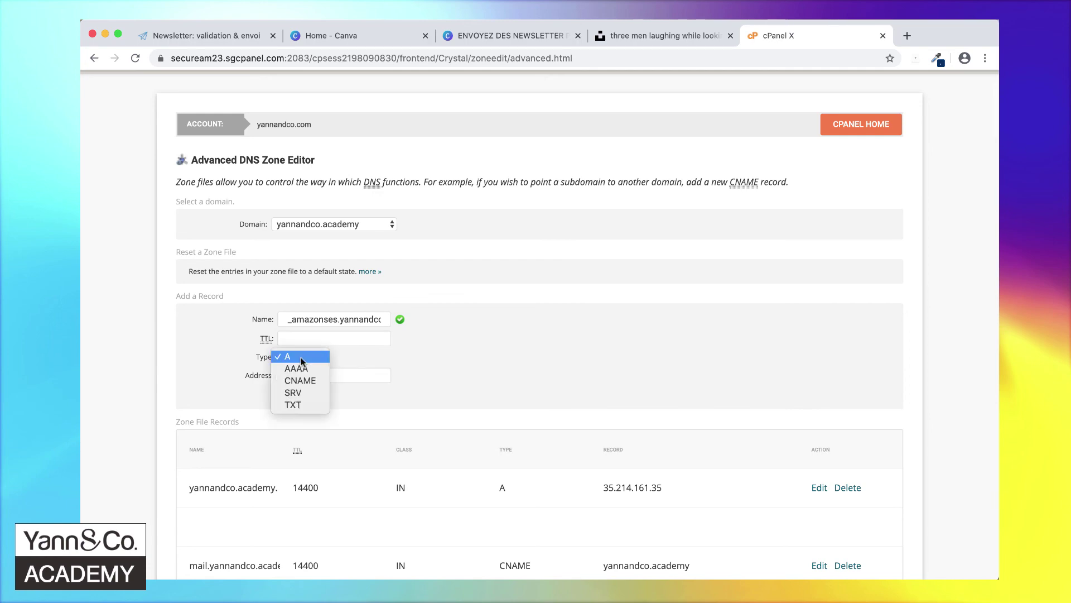
pyautogui.click(299, 405)
# - Copy the TXT verification value from the email into the record's TXT Data field
pyautogui.click(350, 381)
pyautogui.press('super+Tab')
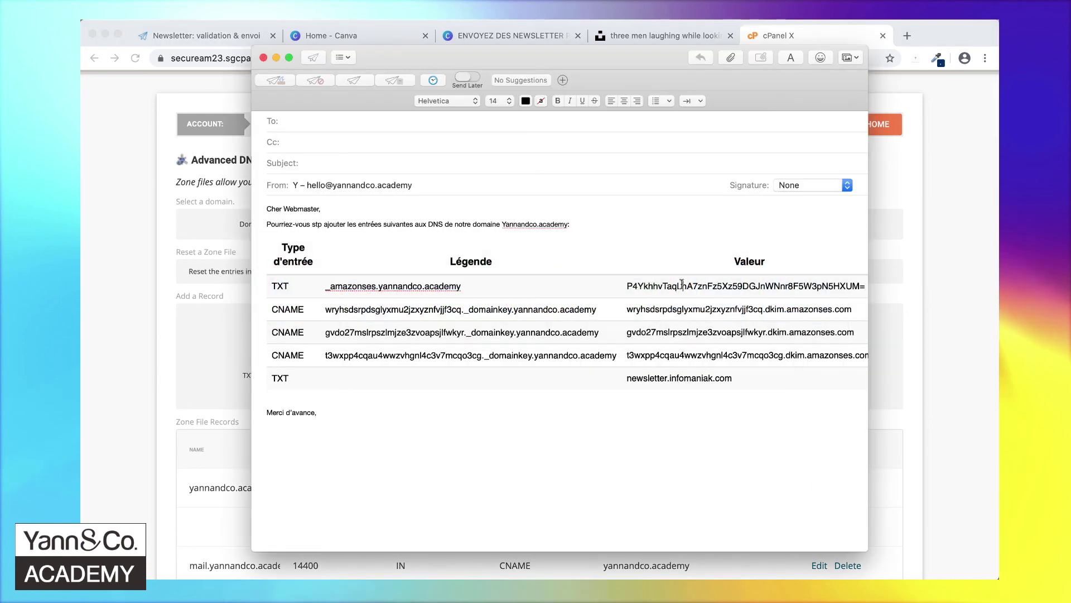
pyautogui.doubleClick(681, 285)
pyautogui.press('super+c')
pyautogui.press('super+Tab')
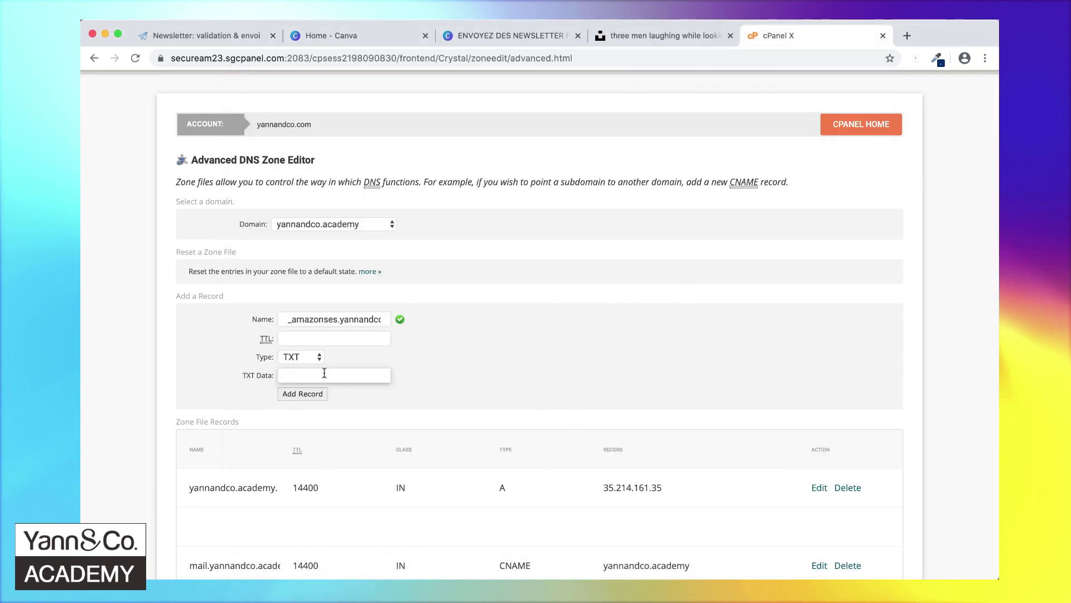
pyautogui.press('super+v')
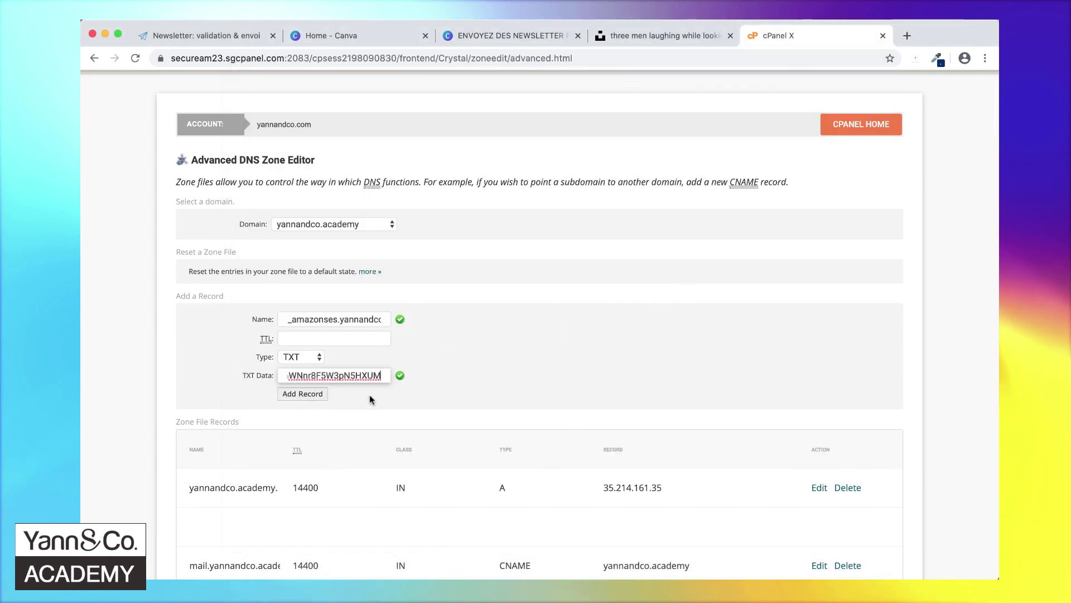